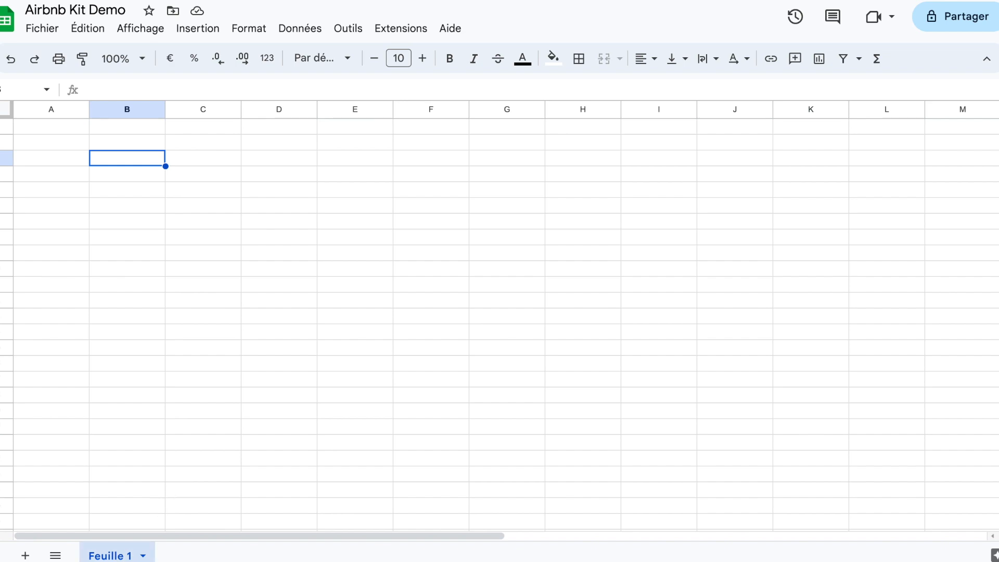
Rename the sheet Feuille 1 as "Réservations"
{"action": "double_click", "coordinate": [109, 555]}
{"action": "type", "text": "Réser"}
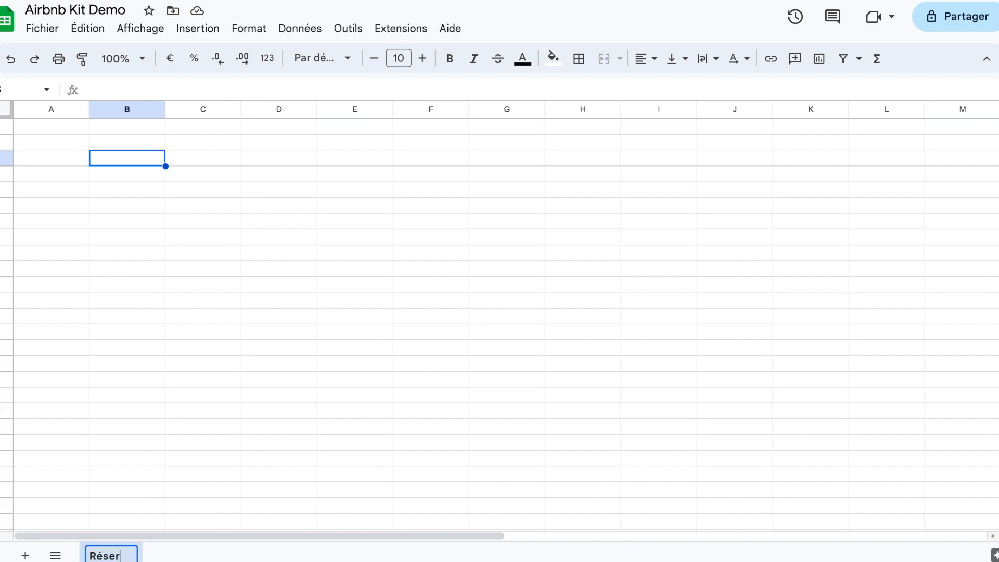
{"action": "type", "text": "vations"}
{"action": "key", "text": "Return"}
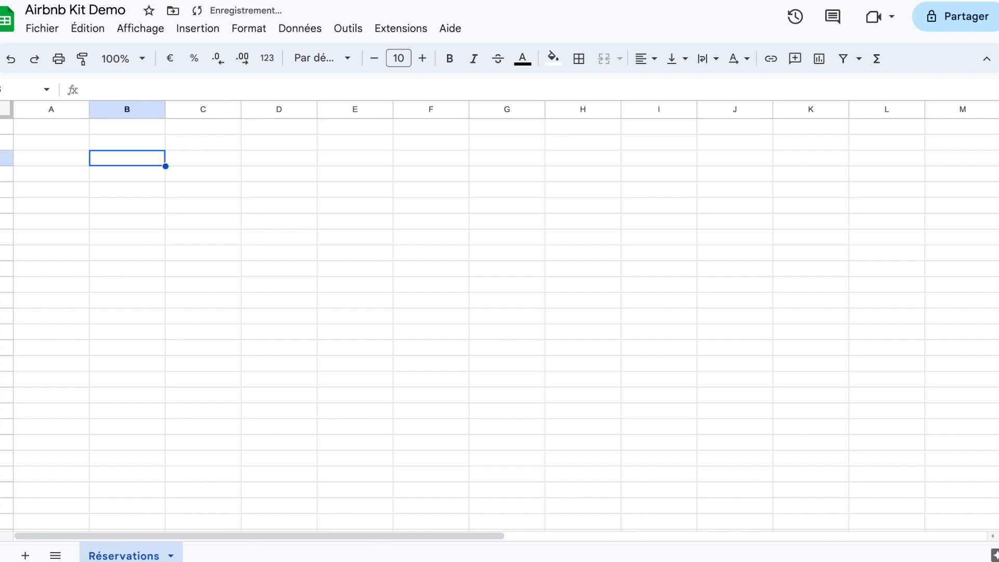
Enter the column headers "Statut", "Date de début" and "Date de fin" in cells A1 to C1
{"action": "left_click", "coordinate": [73, 130]}
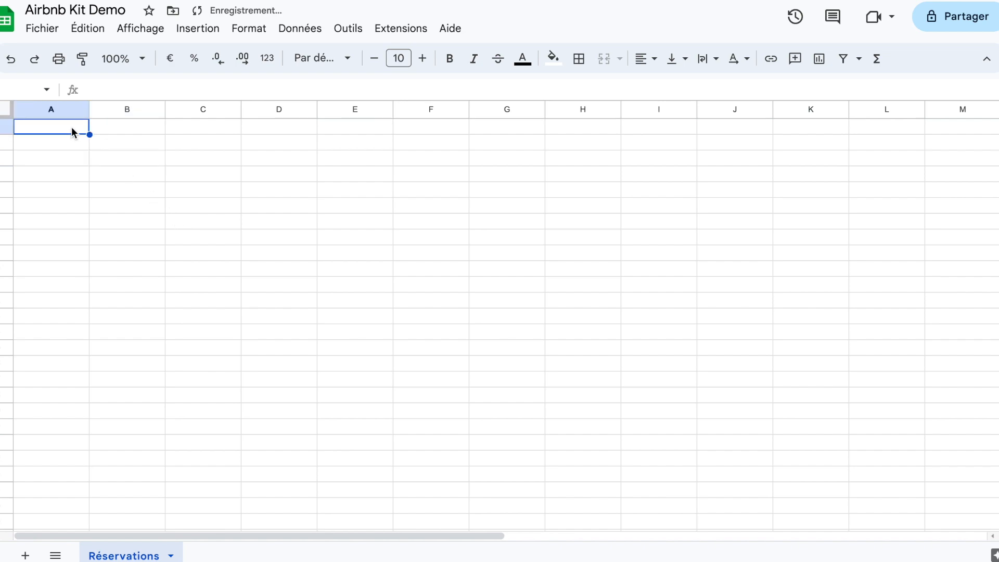
{"action": "type", "text": "Statust"}
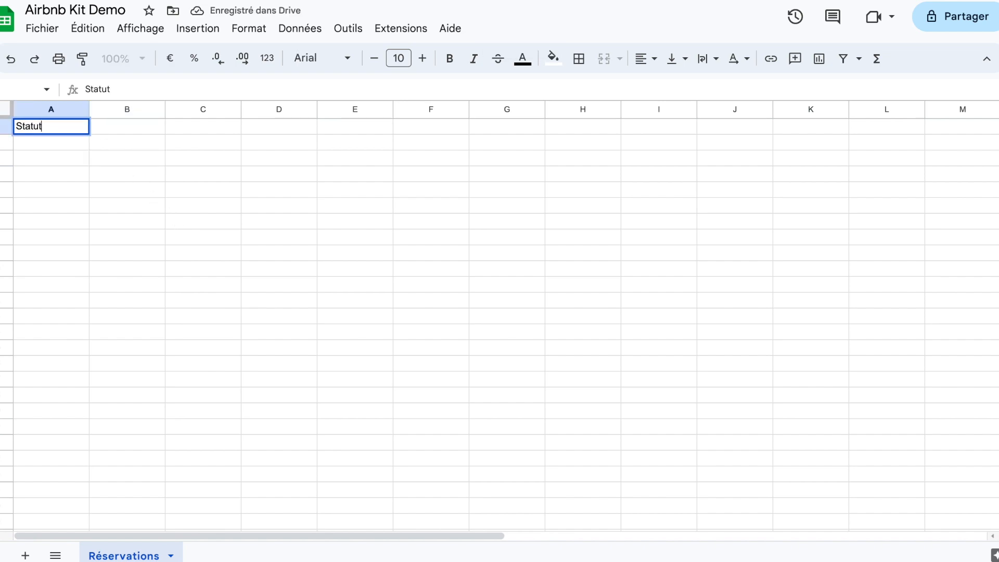
{"action": "key", "text": "Tab"}
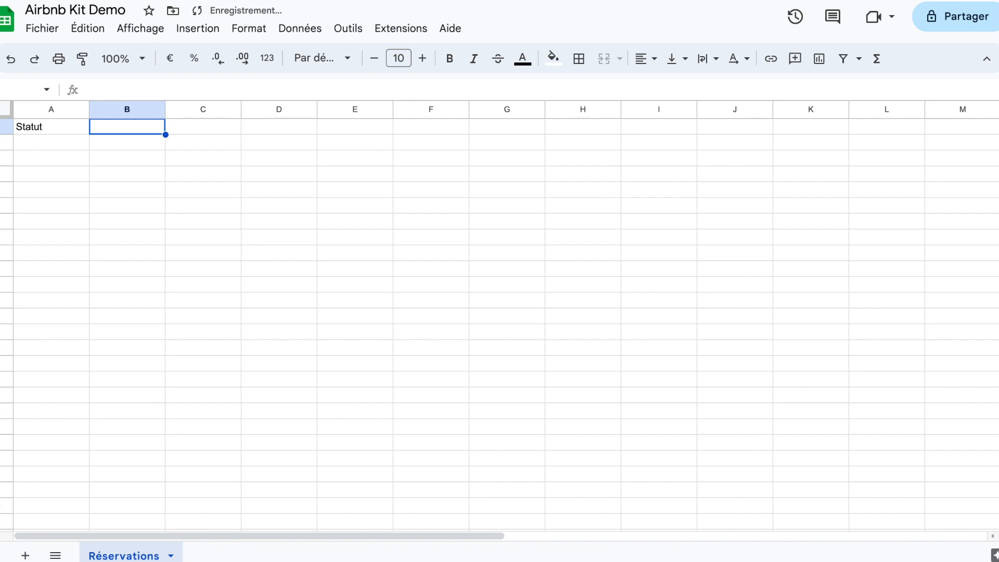
{"action": "type", "text": "Date "}
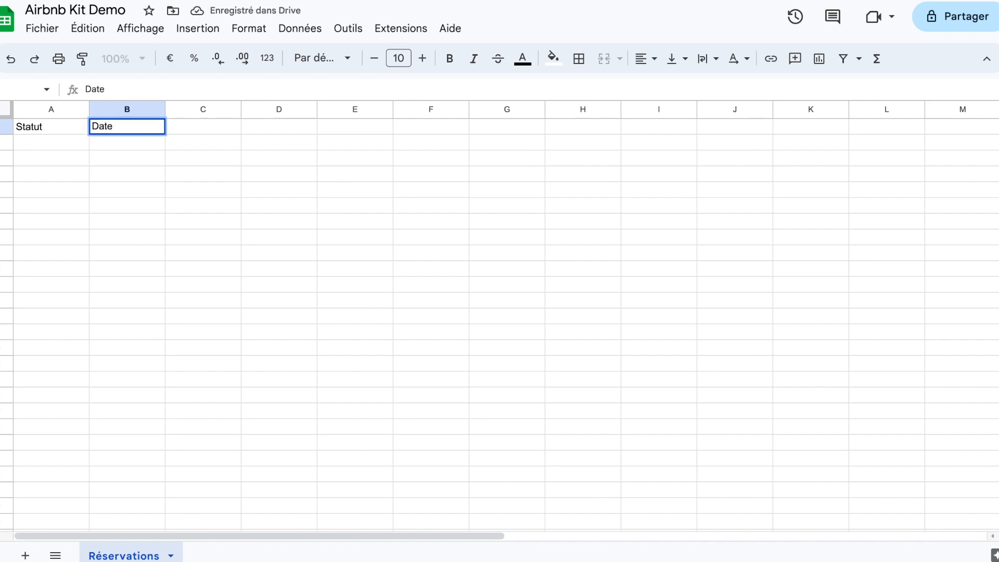
{"action": "type", "text": "de début"}
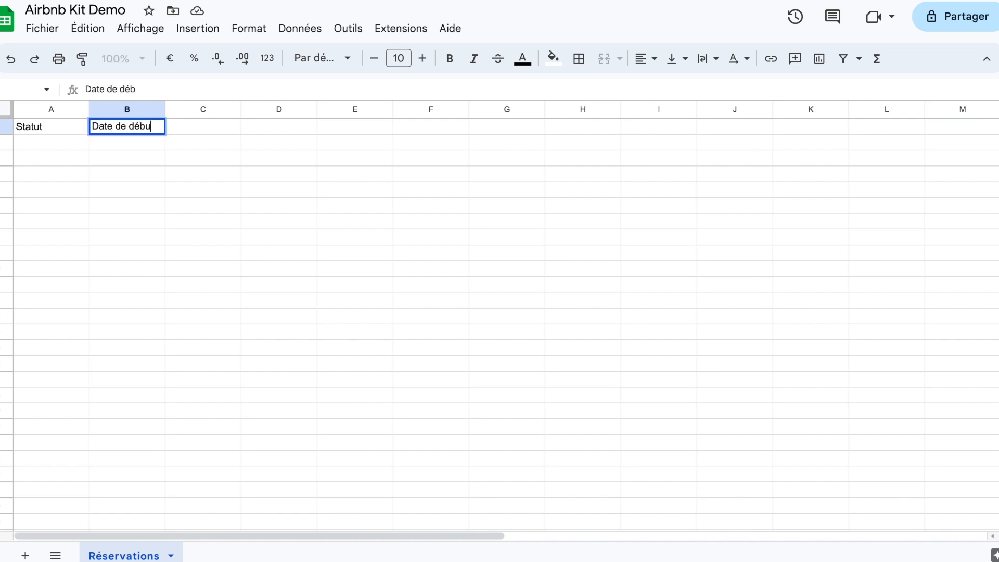
{"action": "key", "text": "Tab"}
{"action": "type", "text": "Date de fin"}
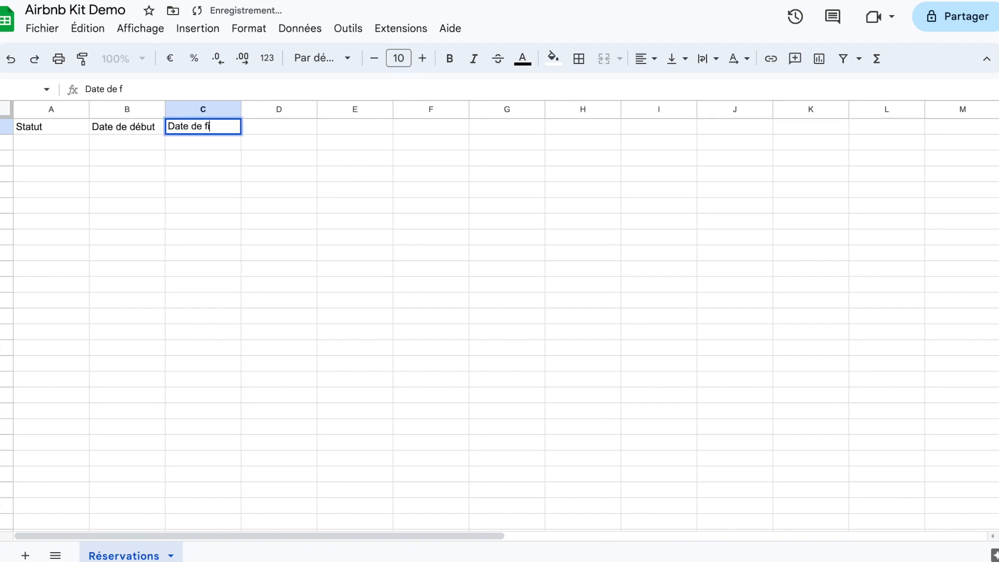
{"action": "key", "text": "Tab"}
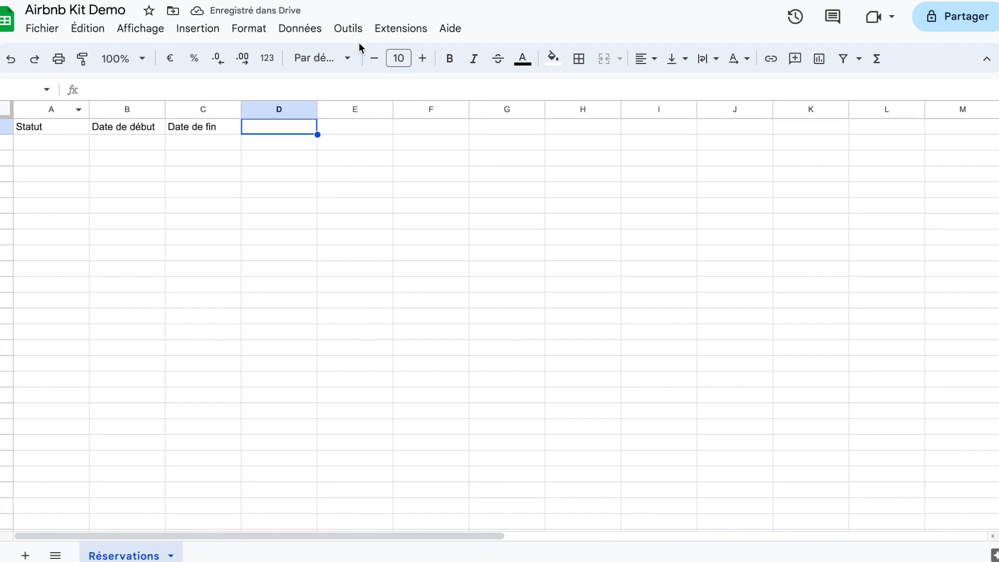
Enter the headers "NB de pers", "Durée" and "Montant" in cells D1 to F1
{"action": "type", "text": "NB de person"}
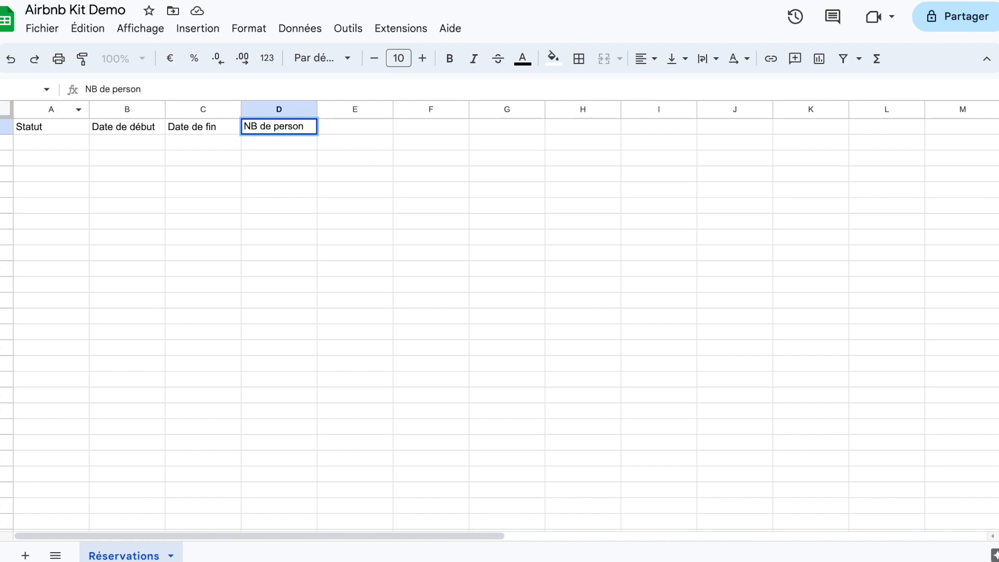
{"action": "key", "text": "BackSpace"}
{"action": "key", "text": "Tab"}
{"action": "type", "text": "Durée"}
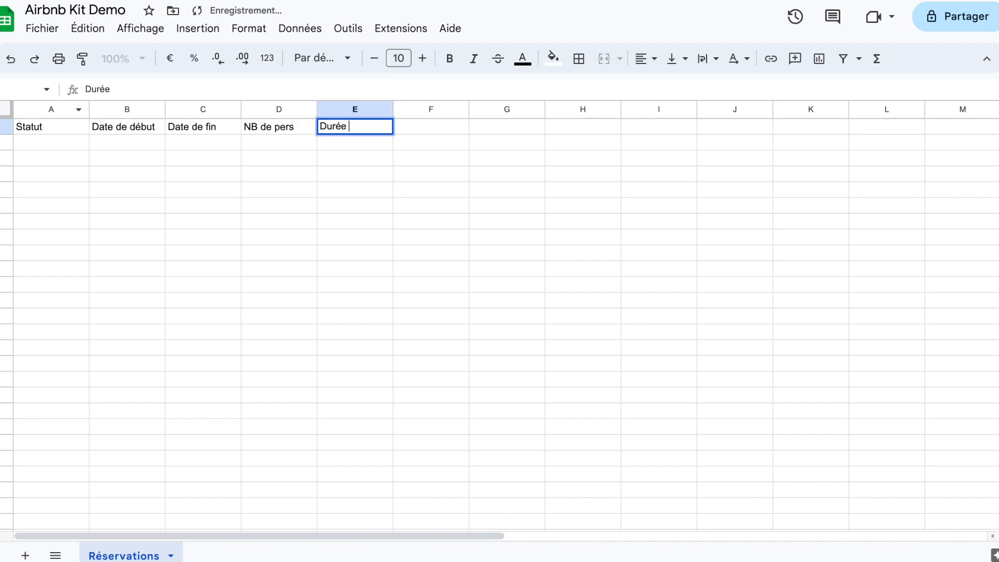
{"action": "key", "text": "Tab"}
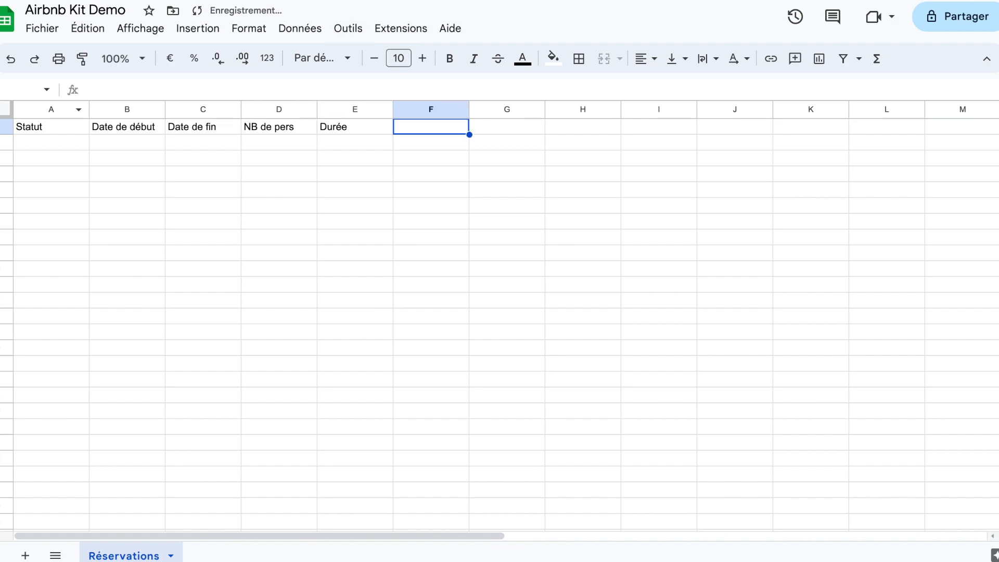
{"action": "type", "text": "Montant"}
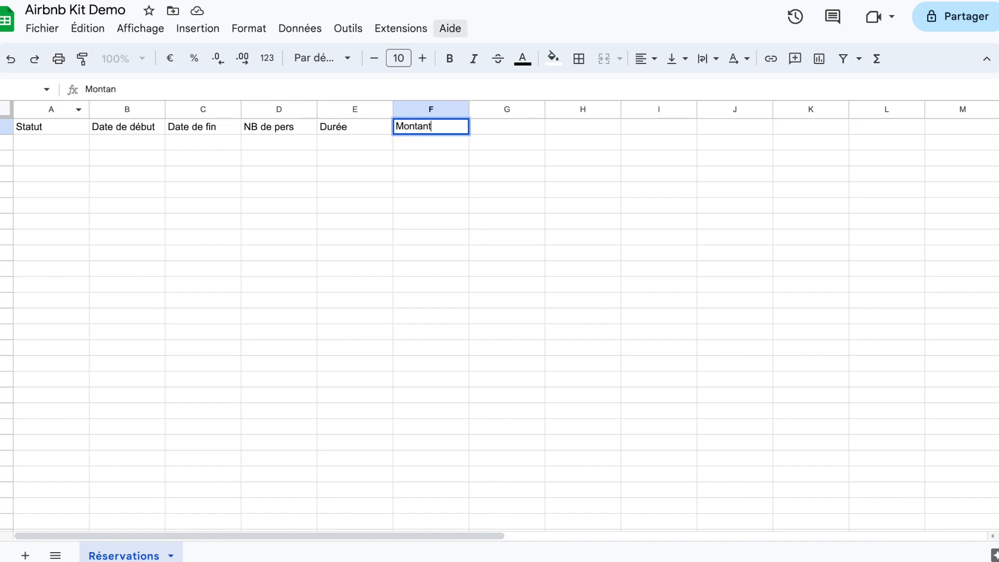
{"action": "key", "text": "Tab"}
Enter the headers "Dégâts" and "Mois" in cells G1 and H1
{"action": "type", "text": "Dégâch"}
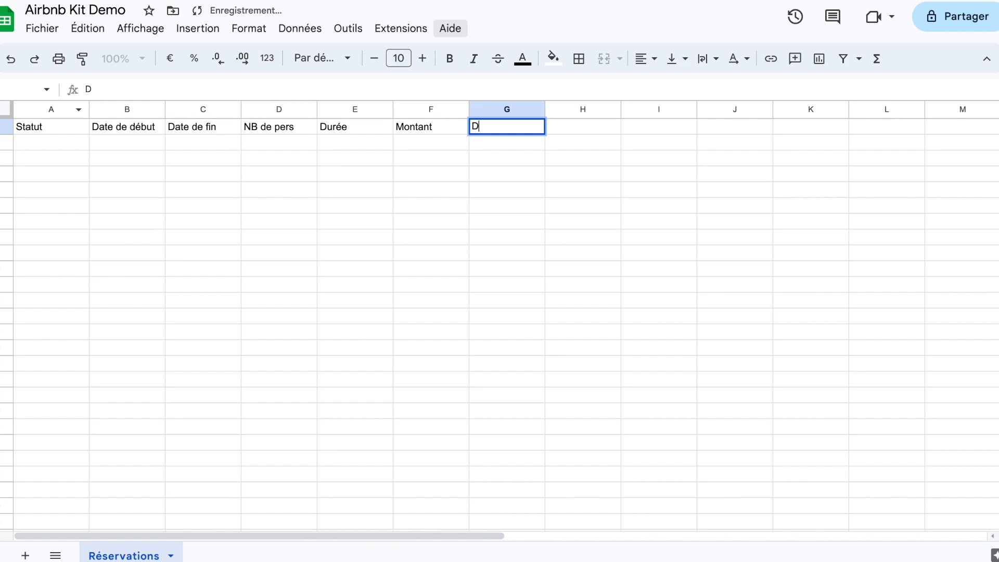
{"action": "key", "text": "BackSpace"}
{"action": "key", "text": "BackSpace"}
{"action": "type", "text": "t"}
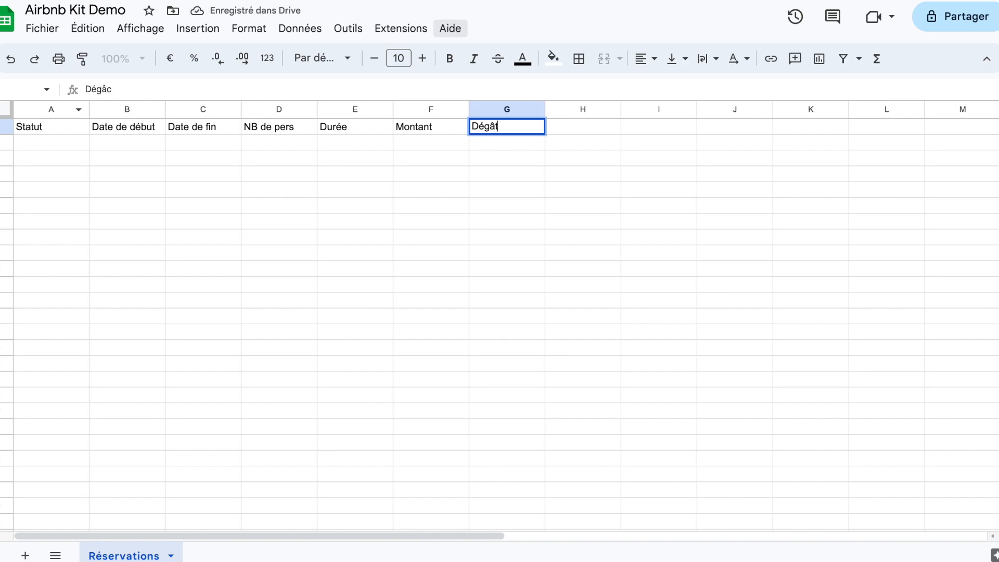
{"action": "type", "text": "s"}
{"action": "key", "text": "Tab"}
{"action": "type", "text": "Mois"}
{"action": "key", "text": "Tab"}
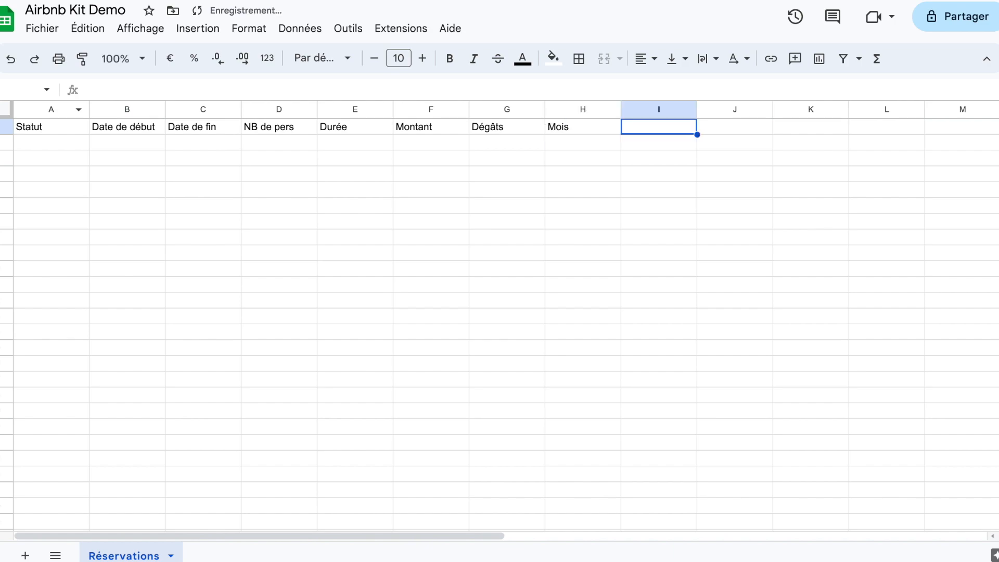
Enter the header "Notes" in cell I1
{"action": "left_click_drag", "start_coordinate": [149, 139], "coordinate": [204, 145]}
{"action": "left_click", "coordinate": [224, 145]}
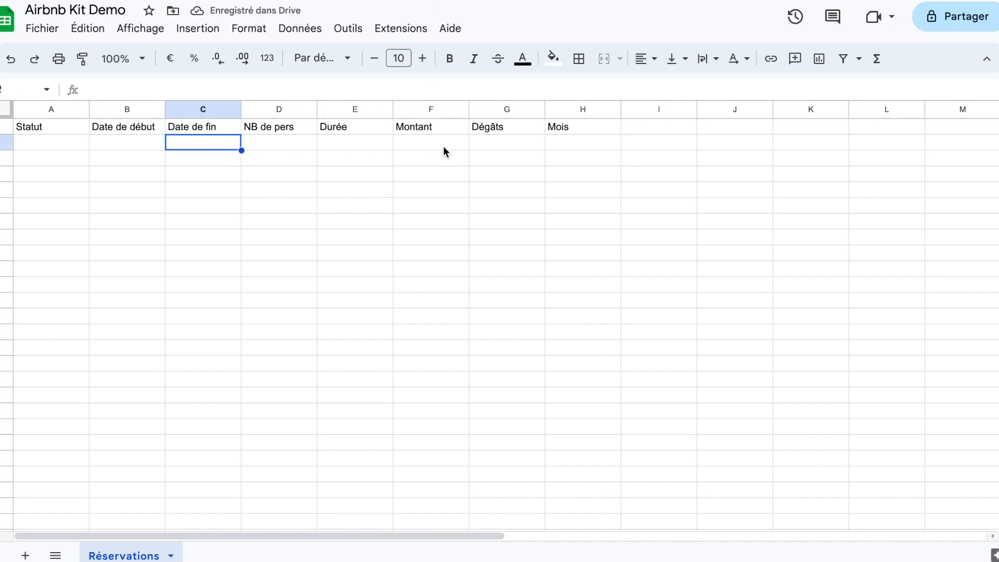
{"action": "left_click", "coordinate": [569, 143]}
{"action": "left_click", "coordinate": [649, 131]}
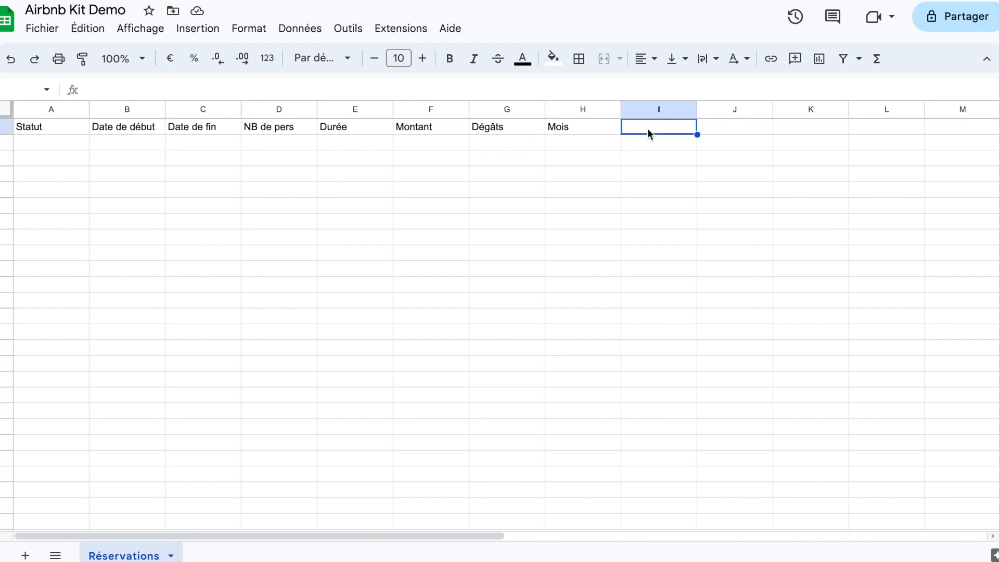
{"action": "type", "text": "Notes"}
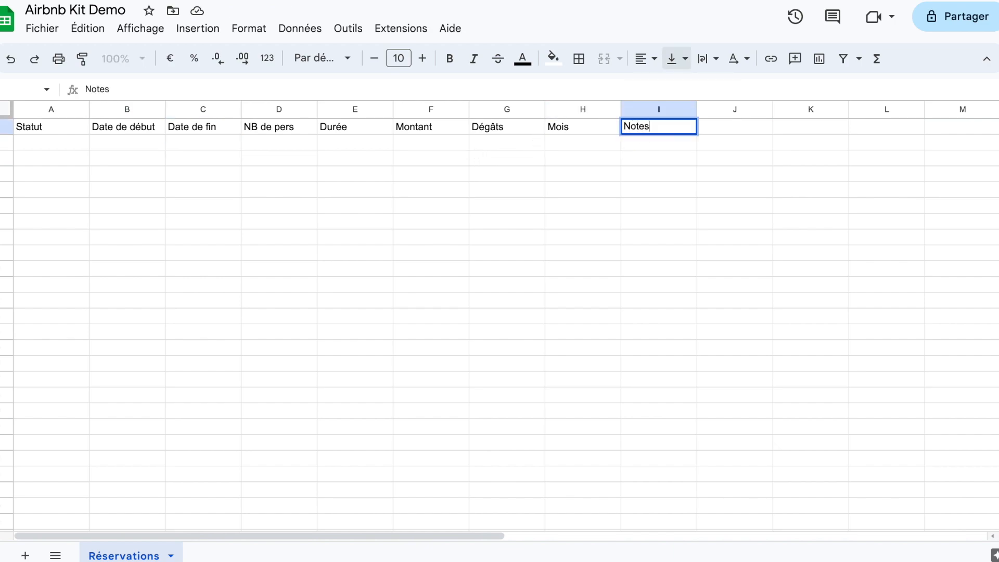
{"action": "key", "text": "Tab"}
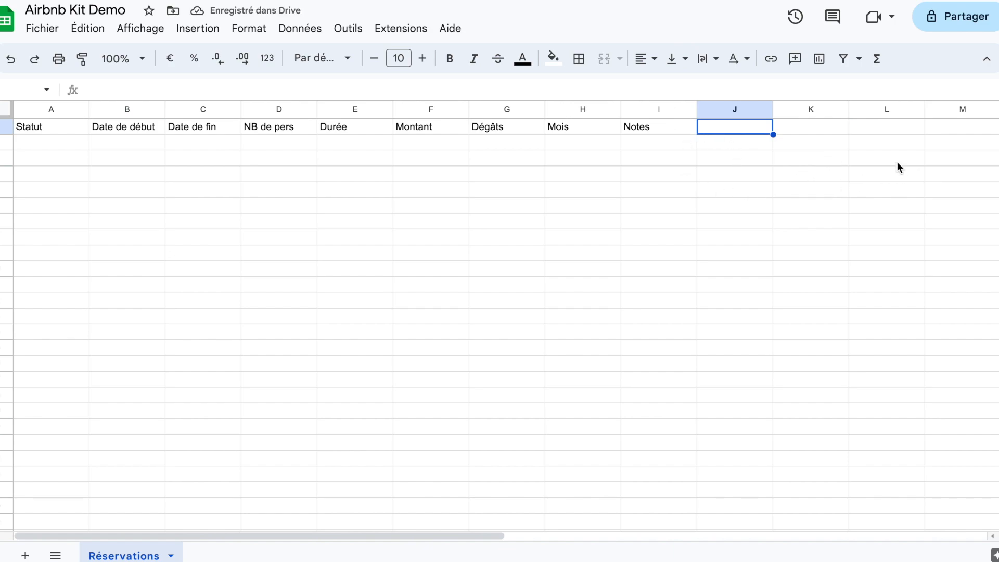
Format the whole header row with a plum fill and bold, white, centred text
{"action": "left_click", "coordinate": [6, 127]}
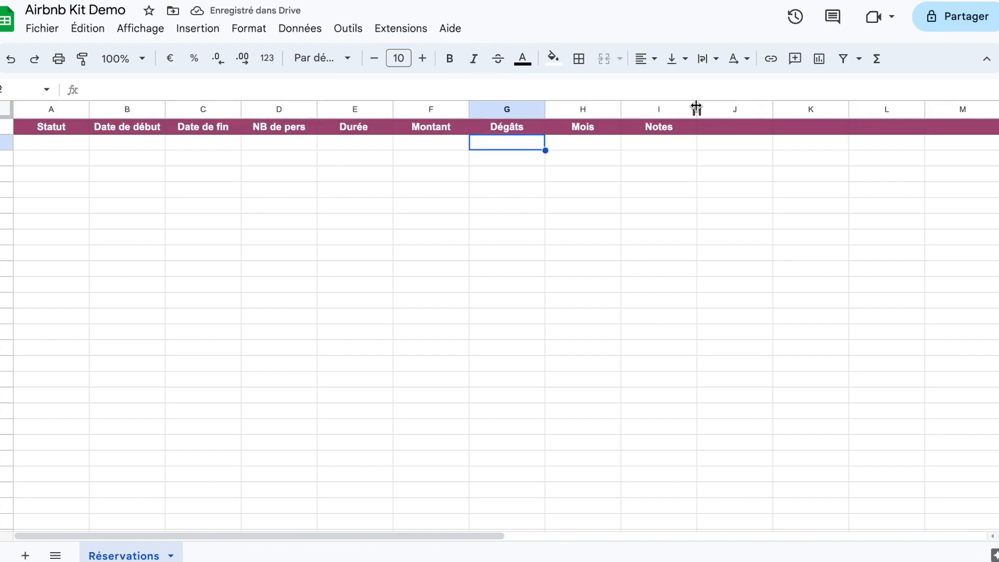
Adjust the column widths: widen Notes, Mois, Montant and Statut, and narrow Dégâts and Durée
{"action": "left_click_drag", "start_coordinate": [697, 108], "coordinate": [813, 108]}
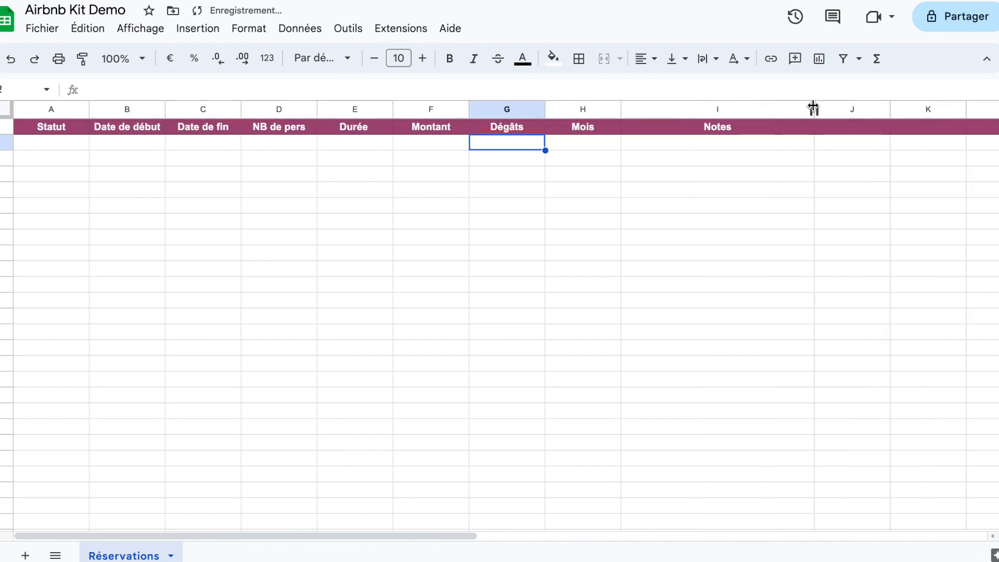
{"action": "left_click_drag", "start_coordinate": [621, 109], "coordinate": [686, 109]}
{"action": "left_click_drag", "start_coordinate": [544, 108], "coordinate": [534, 109]}
{"action": "left_click_drag", "start_coordinate": [469, 109], "coordinate": [482, 109]}
{"action": "left_click_drag", "start_coordinate": [393, 108], "coordinate": [380, 108]}
{"action": "left_click_drag", "start_coordinate": [316, 108], "coordinate": [317, 108]}
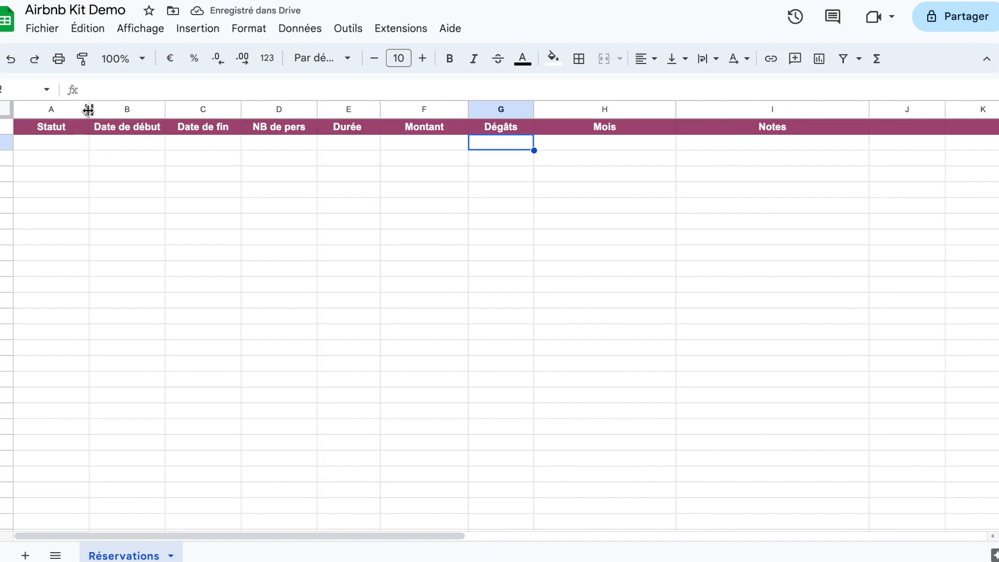
{"action": "left_click_drag", "start_coordinate": [88, 110], "coordinate": [133, 110]}
Add a dropdown validation rule to the Statut cells A2:A1000, below the header
{"action": "left_click", "coordinate": [107, 142]}
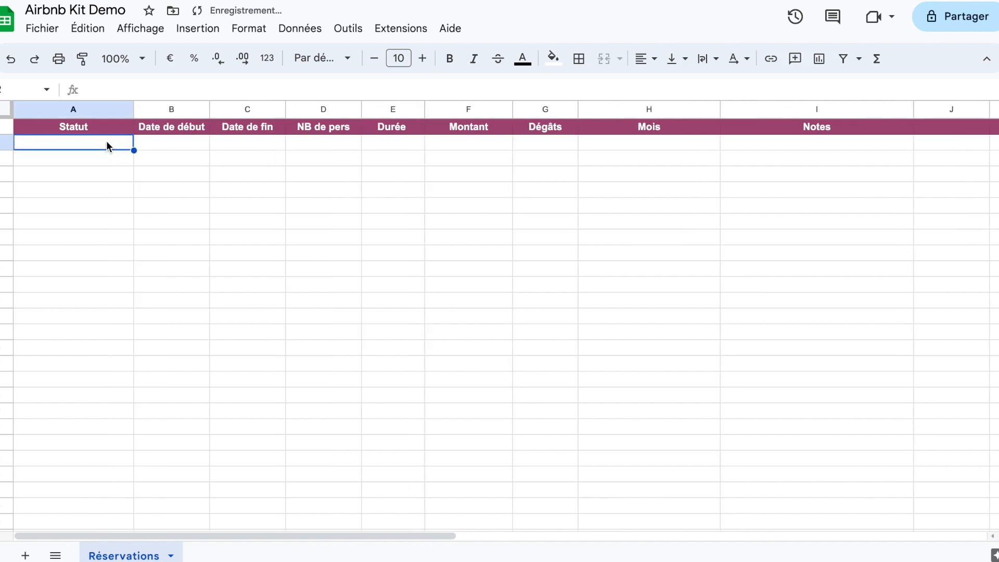
{"action": "key", "text": "super+shift+Down"}
{"action": "right_click", "coordinate": [106, 143]}
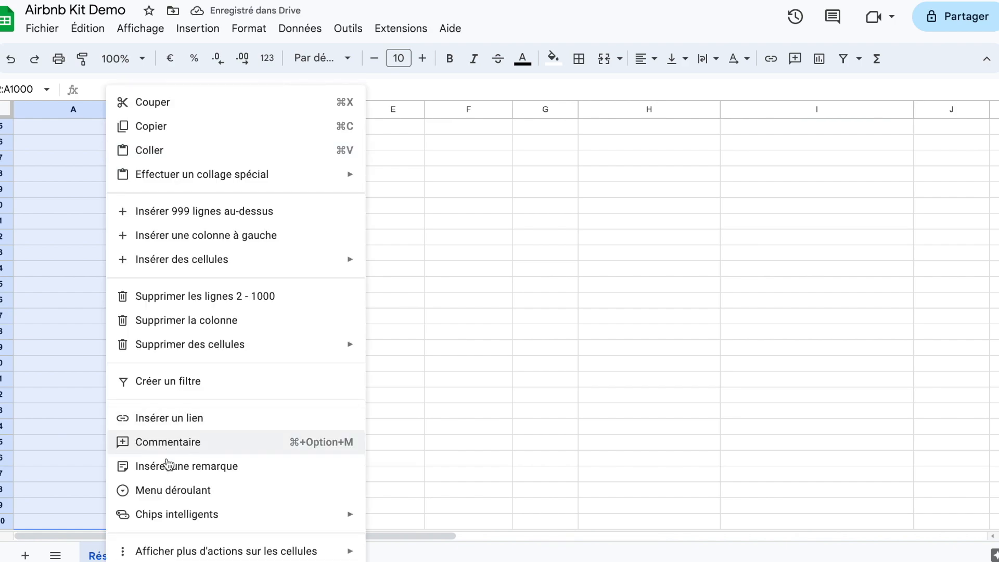
{"action": "left_click", "coordinate": [170, 489]}
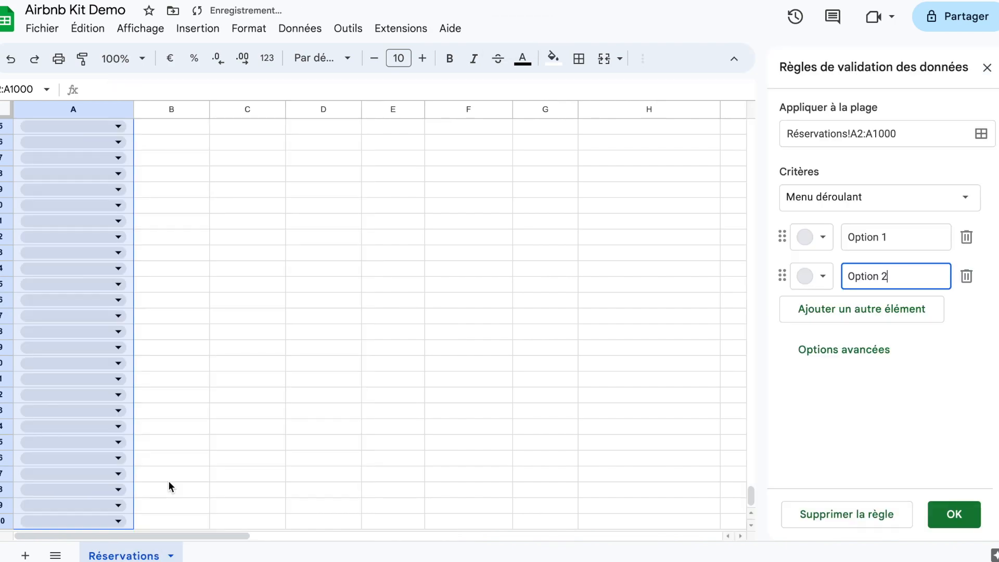
Name the first dropdown option "Pré-réservé" and give it the light purple colour
{"action": "left_click", "coordinate": [904, 237]}
{"action": "key", "text": "ctrl+a"}
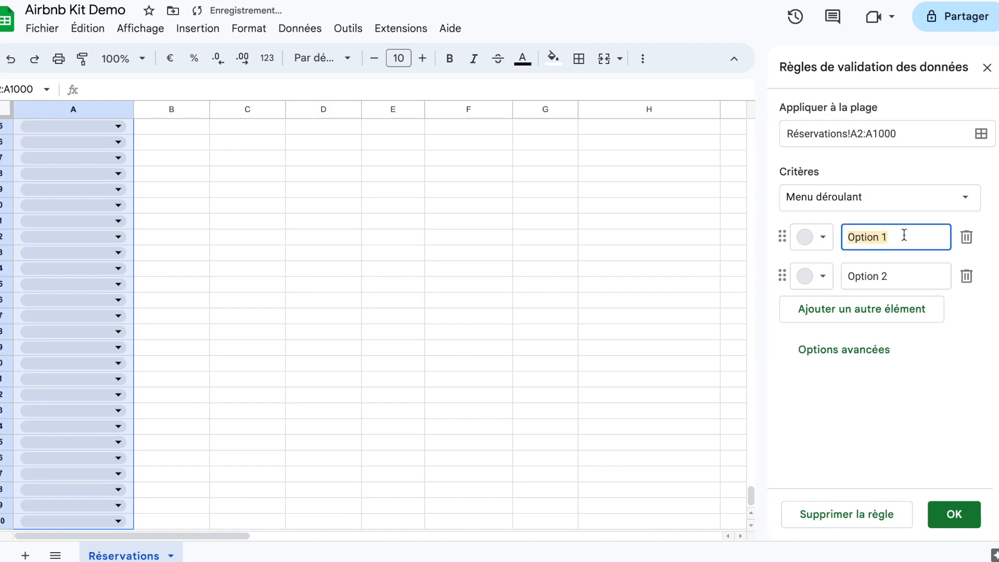
{"action": "type", "text": "Pré"}
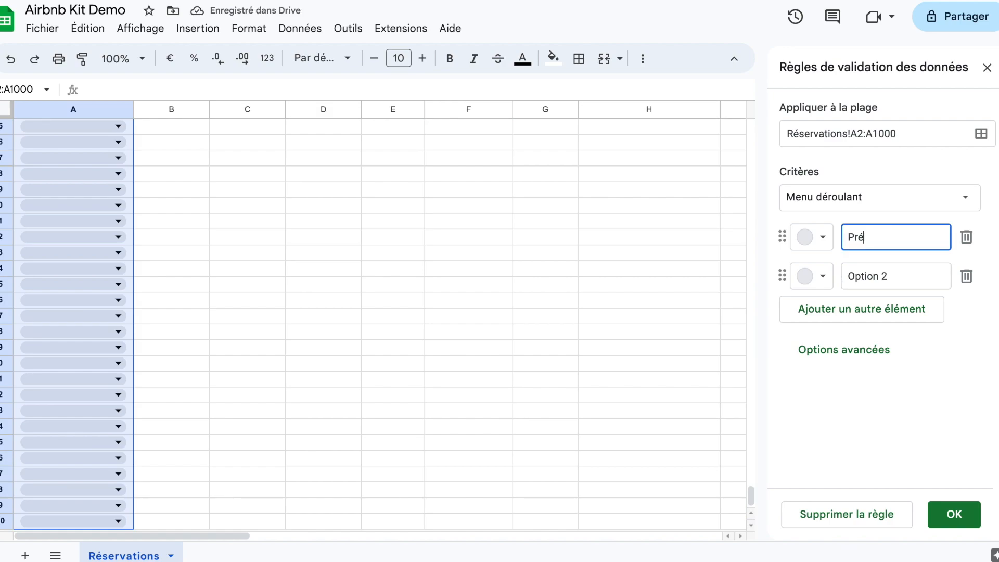
{"action": "type", "text": "-réserve"}
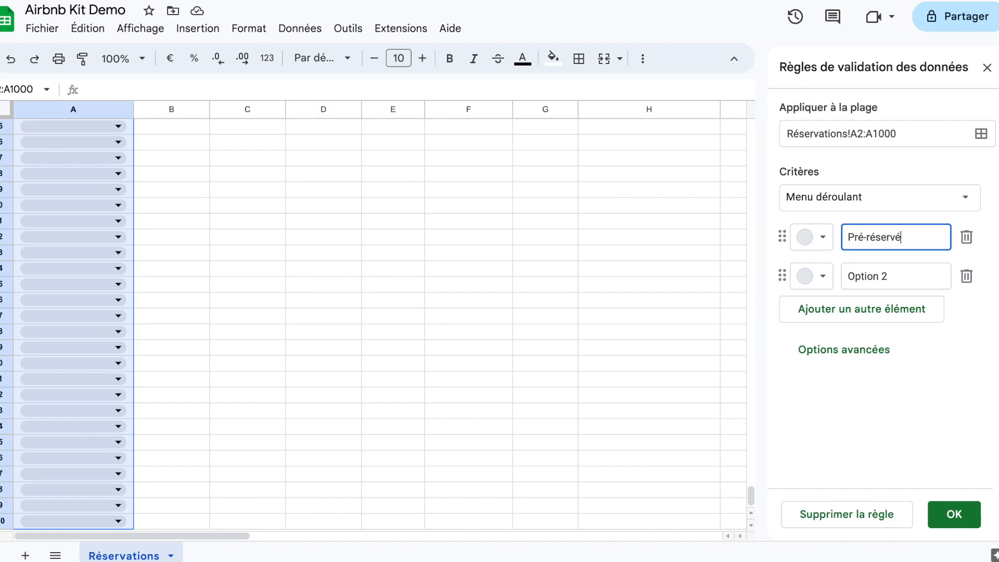
{"action": "left_click", "coordinate": [820, 239]}
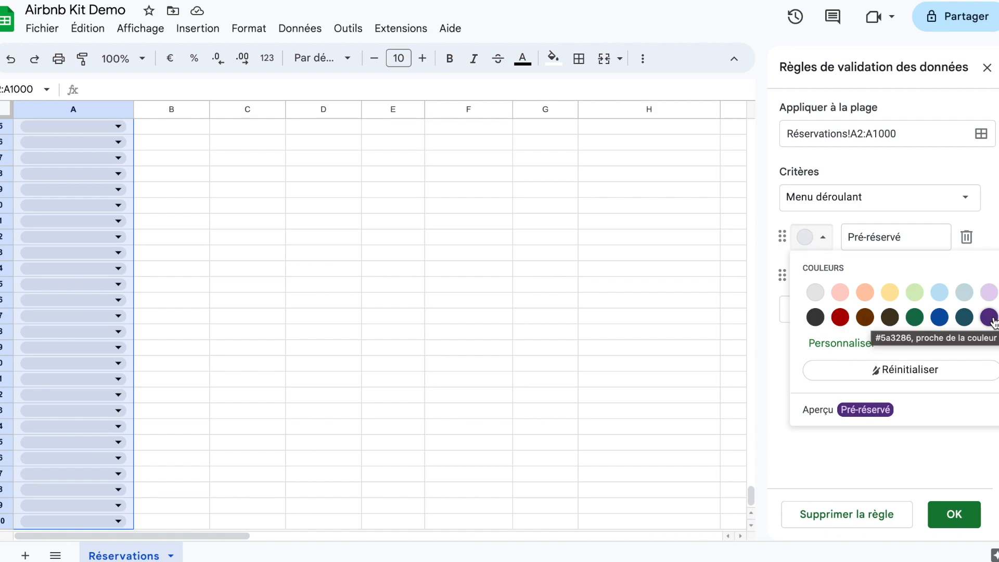
{"action": "left_click", "coordinate": [988, 293]}
Name the second dropdown option "Réservé" and give it the light blue colour
{"action": "triple_click", "coordinate": [885, 276]}
{"action": "type", "text": "Réservé"}
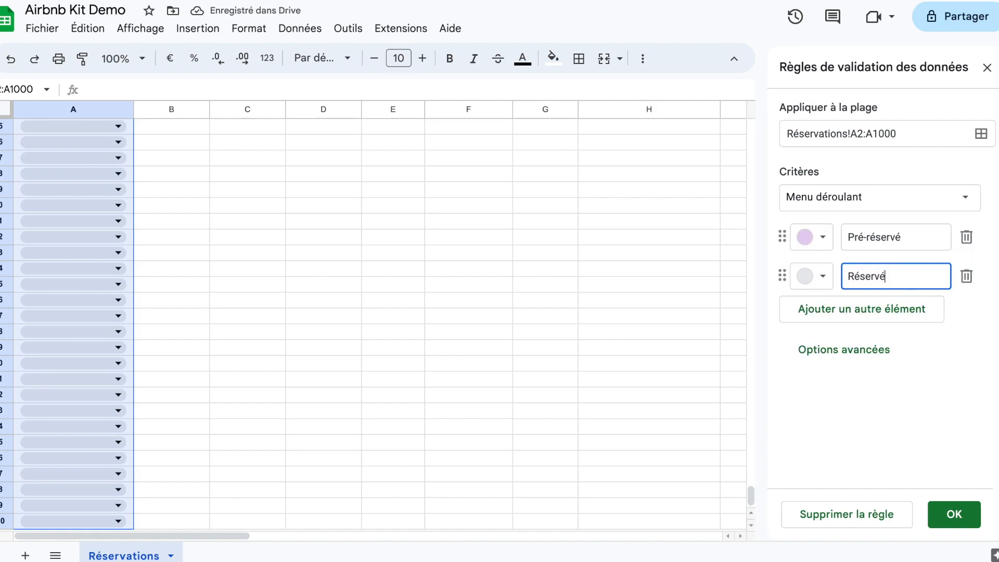
{"action": "left_click", "coordinate": [818, 277]}
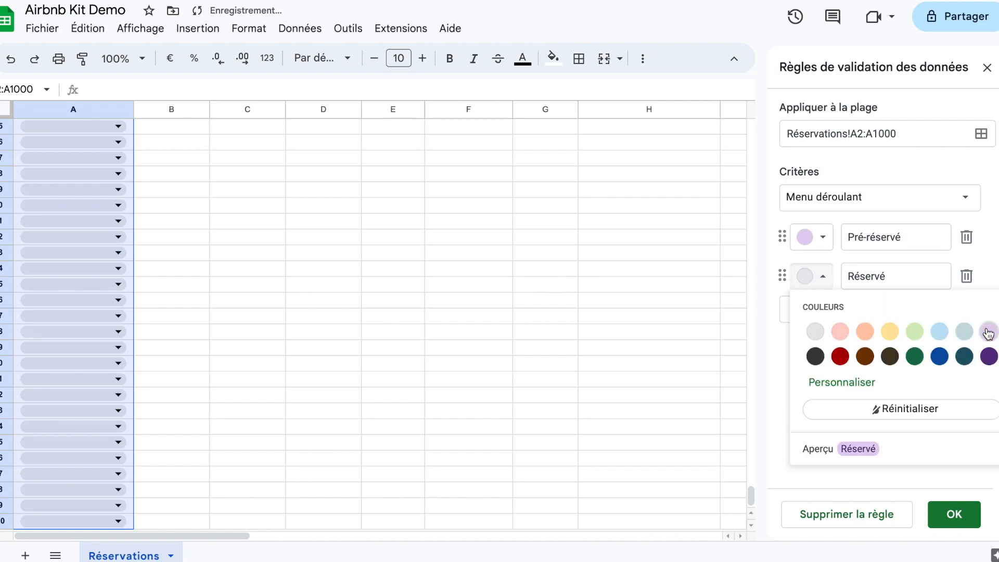
{"action": "left_click", "coordinate": [939, 333]}
Add the dropdown options "Annulé" and "Terminé", give Terminé the dark blue colour, and save the validation rule
{"action": "left_click", "coordinate": [856, 308]}
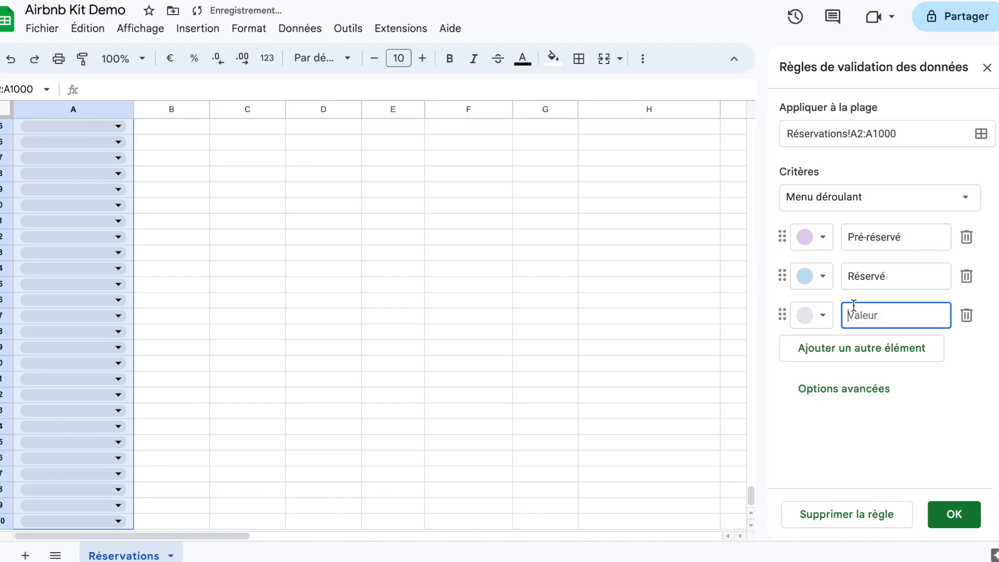
{"action": "type", "text": "Annnulé"}
{"action": "left_click", "coordinate": [861, 348]}
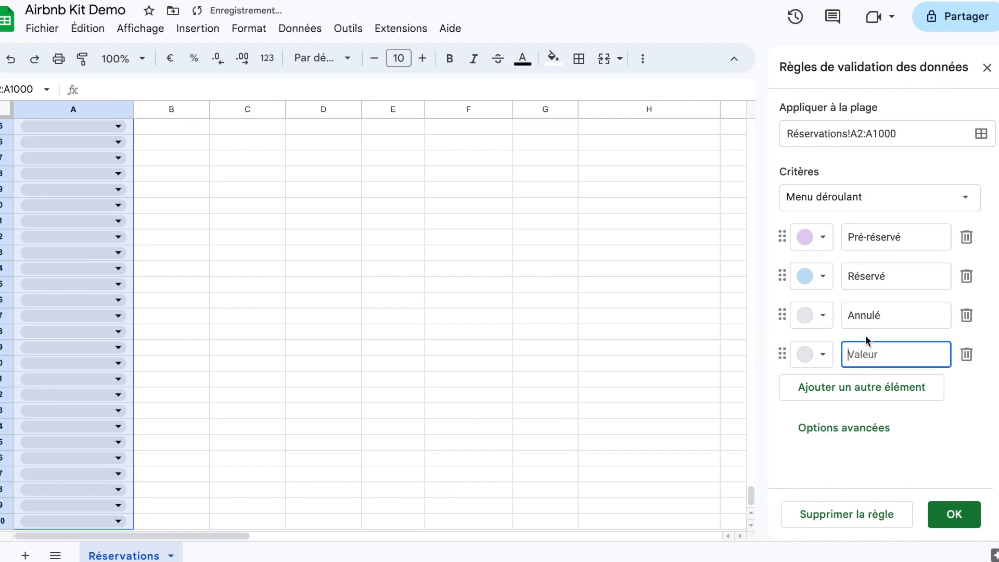
{"action": "type", "text": "Terminé"}
{"action": "left_click", "coordinate": [824, 355]}
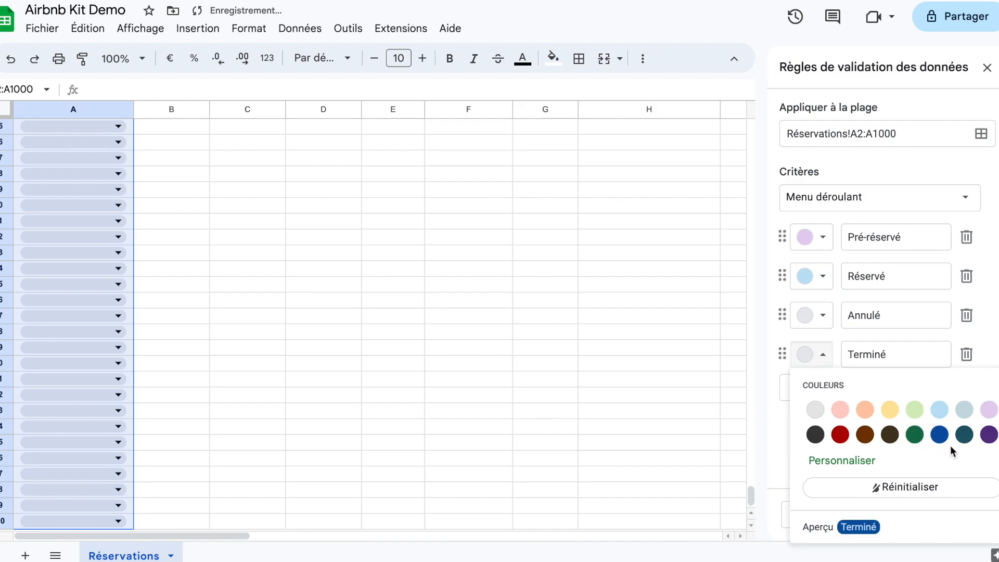
{"action": "left_click", "coordinate": [939, 435]}
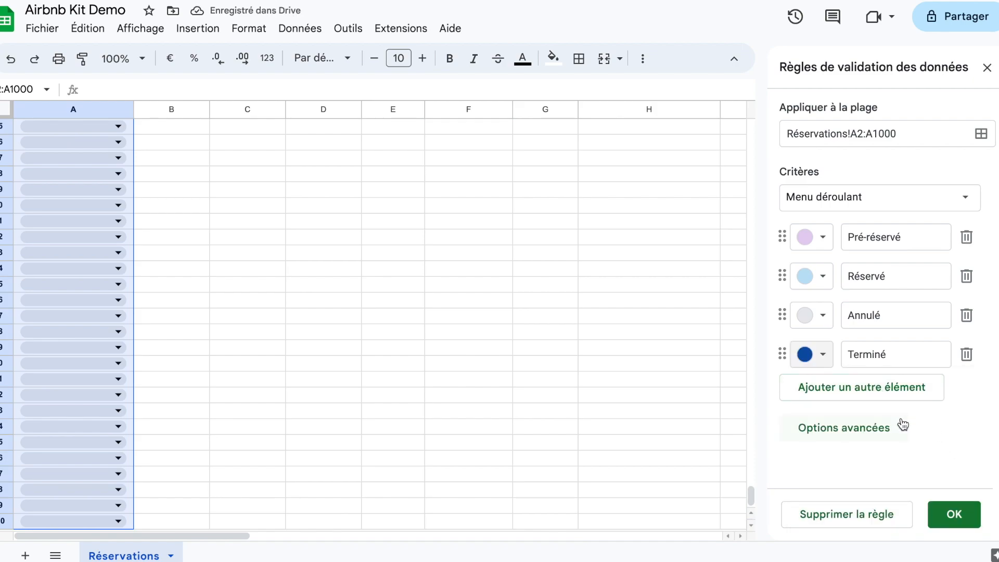
{"action": "left_click", "coordinate": [950, 514]}
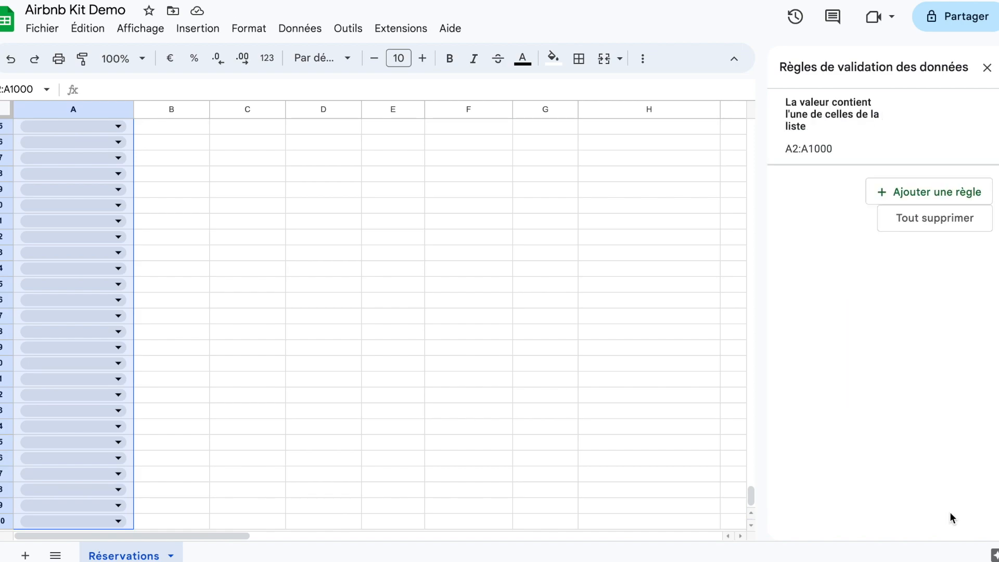
{"action": "left_click", "coordinate": [987, 67]}
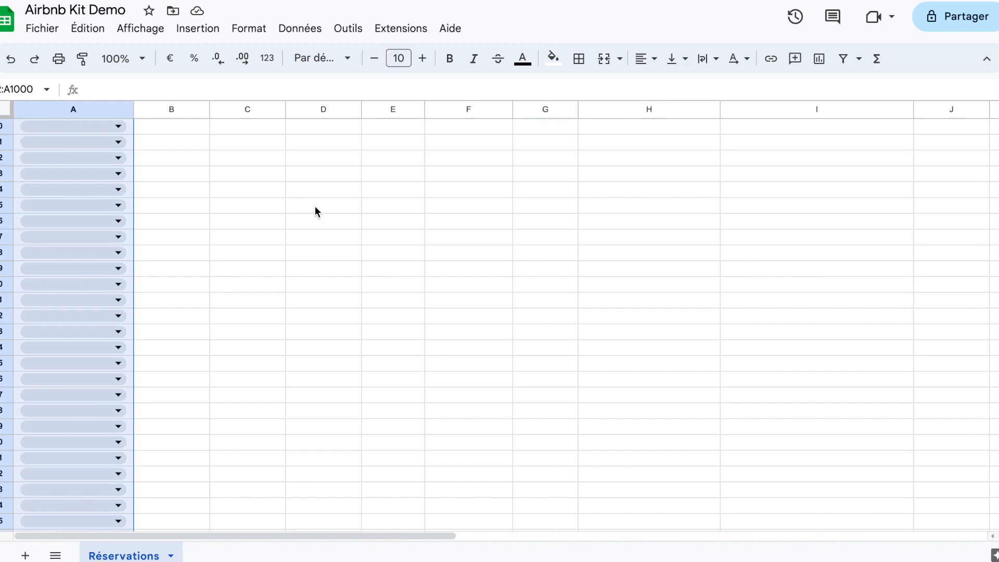
Set the Statut cells A2 to A5 to Pré-réservé, Réservé, Annulé and Terminé respectively
{"action": "key", "text": "ctrl+Home"}
{"action": "key", "text": "Down"}
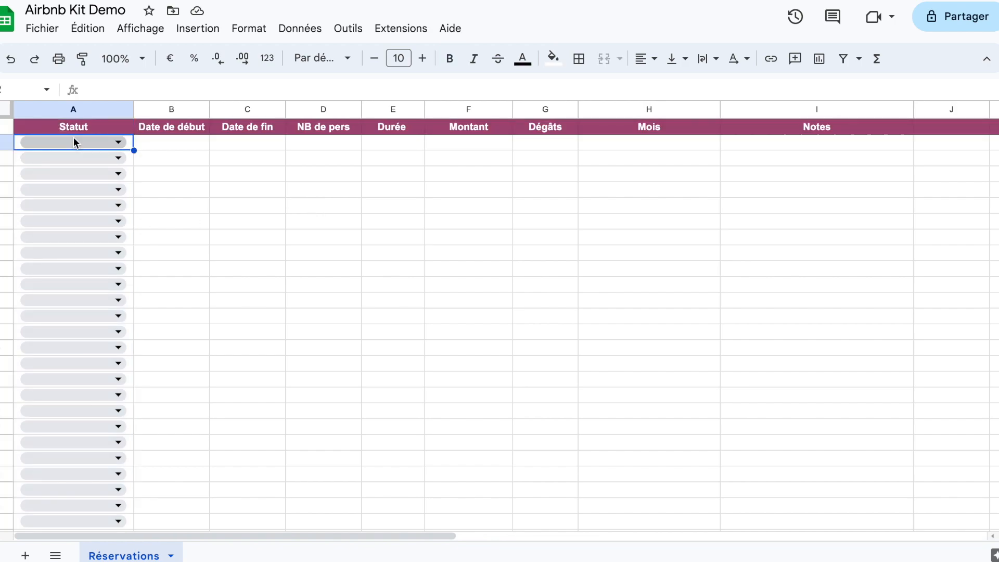
{"action": "left_click_drag", "start_coordinate": [79, 138], "coordinate": [789, 146]}
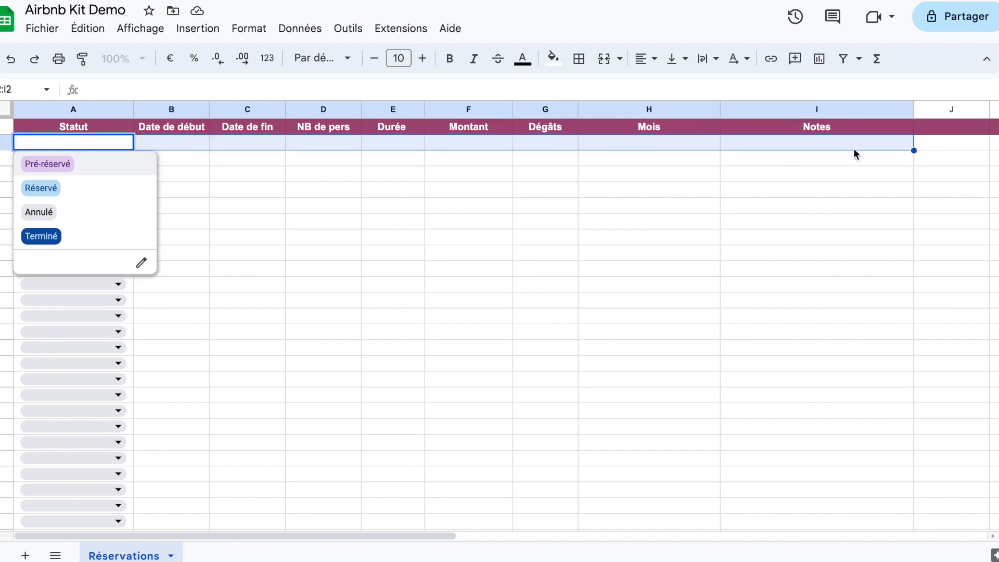
{"action": "left_click", "coordinate": [844, 172]}
{"action": "left_click", "coordinate": [119, 141]}
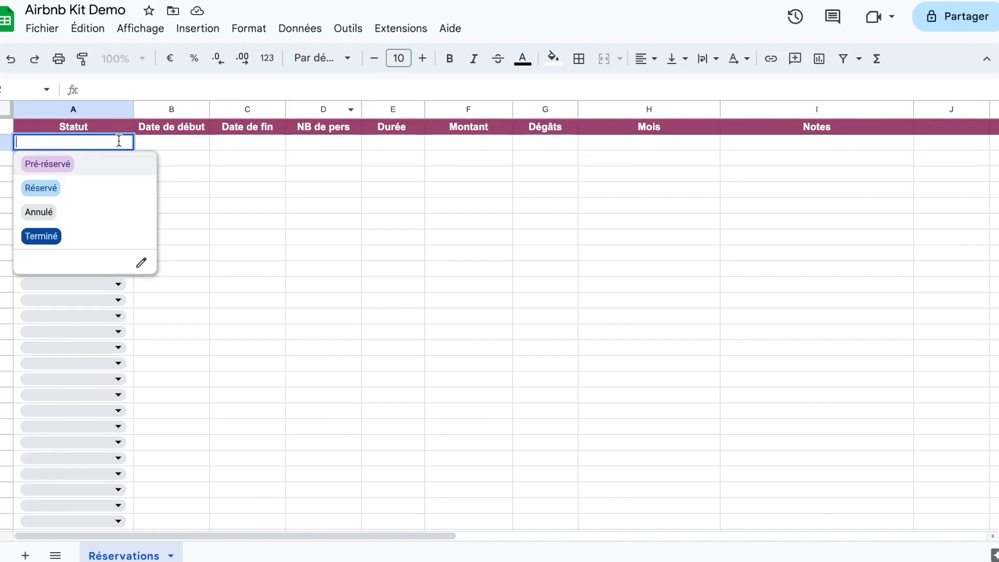
{"action": "left_click", "coordinate": [111, 165]}
{"action": "left_click", "coordinate": [116, 158]}
{"action": "left_click", "coordinate": [107, 199]}
{"action": "left_click", "coordinate": [120, 172]}
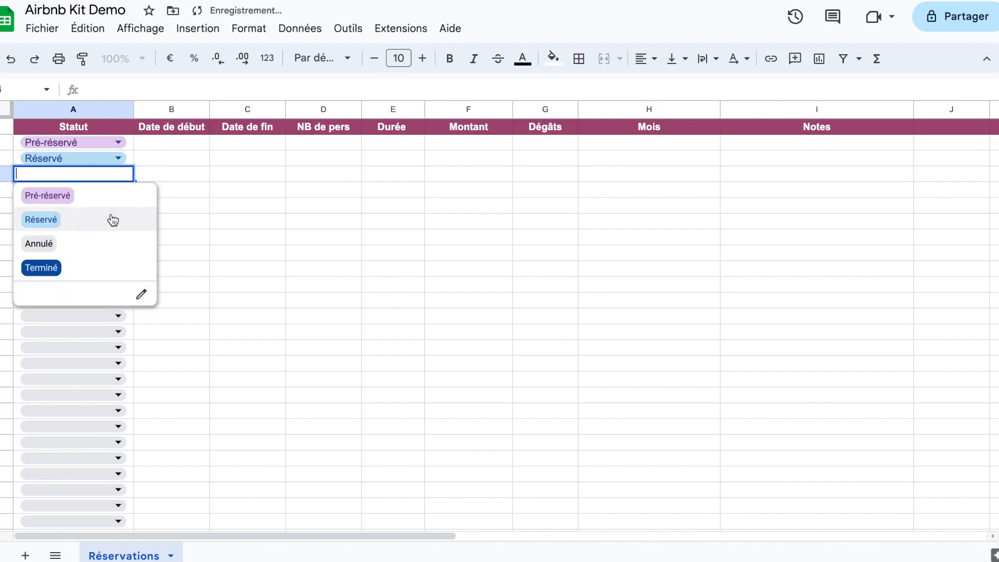
{"action": "left_click", "coordinate": [103, 243]}
{"action": "left_click", "coordinate": [120, 189]}
{"action": "left_click", "coordinate": [98, 283]}
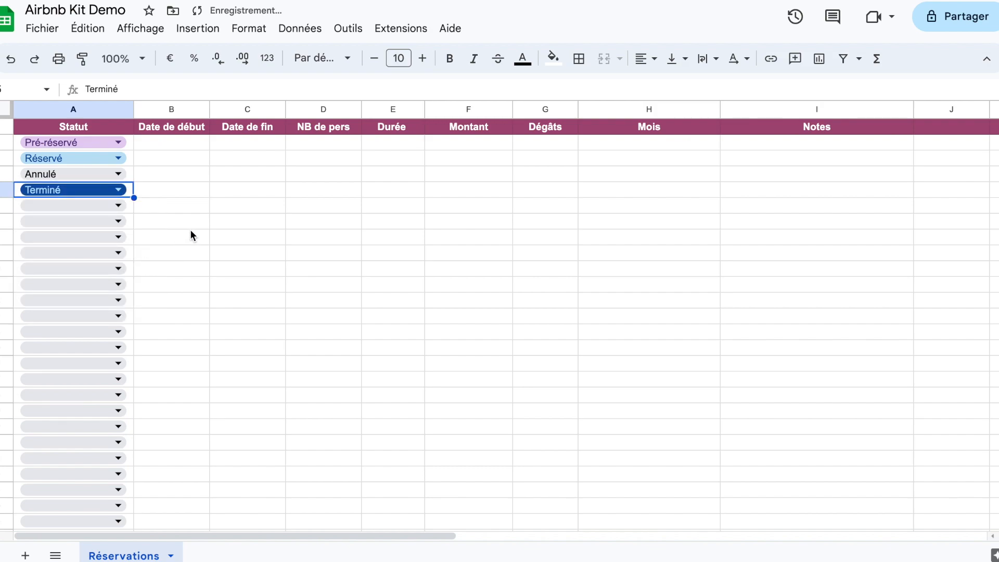
Create a conditional formatting rule for columns A to I that uses a custom formula as its condition
{"action": "left_click", "coordinate": [69, 110]}
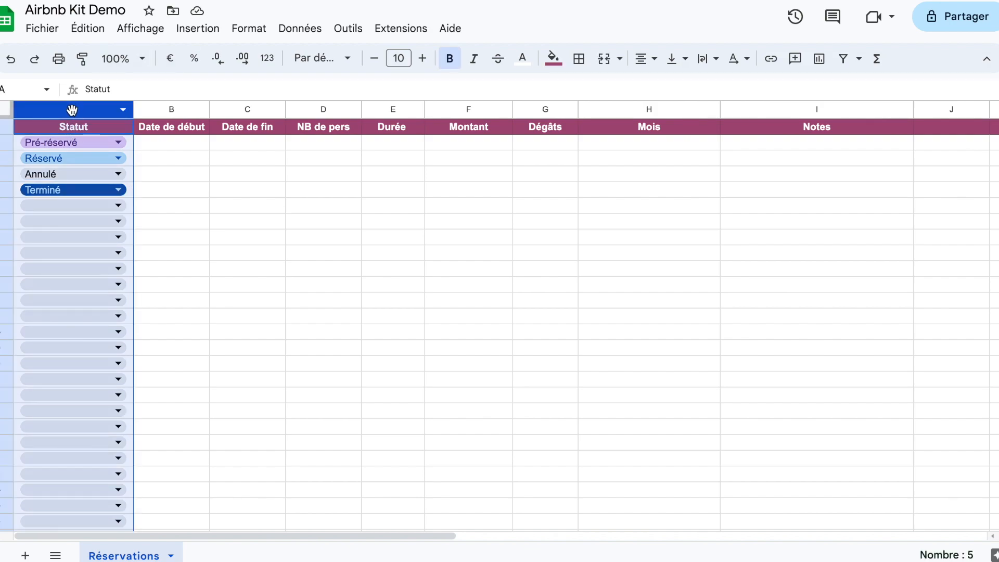
{"action": "left_click", "coordinate": [241, 177]}
{"action": "left_click_drag", "start_coordinate": [91, 116], "coordinate": [772, 107]}
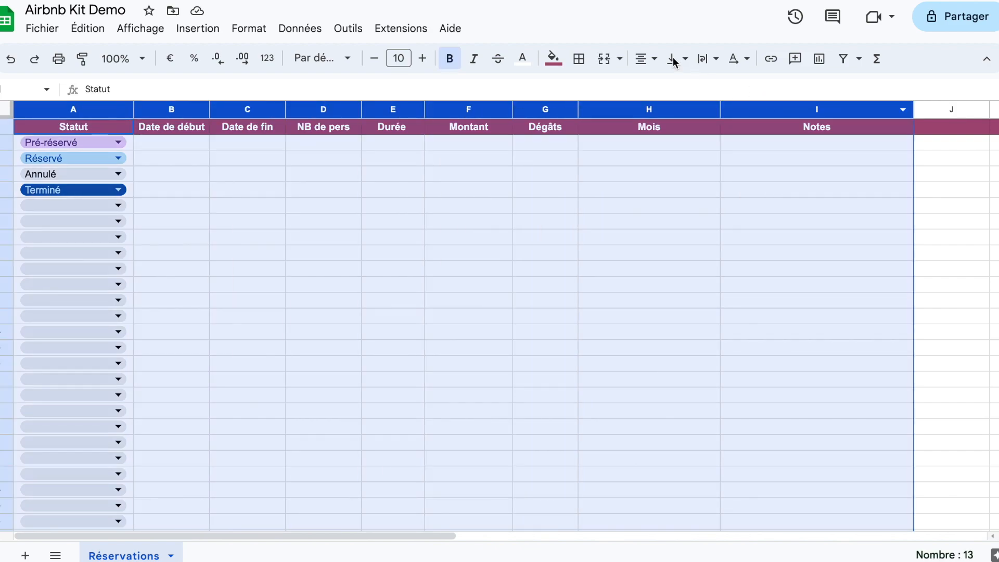
{"action": "left_click", "coordinate": [211, 28]}
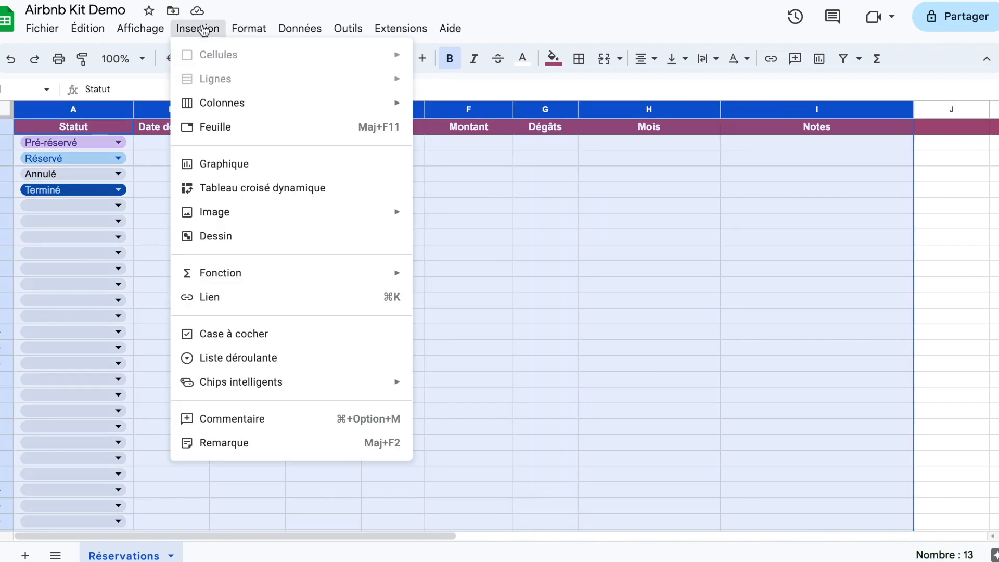
{"action": "mouse_move", "coordinate": [244, 29]}
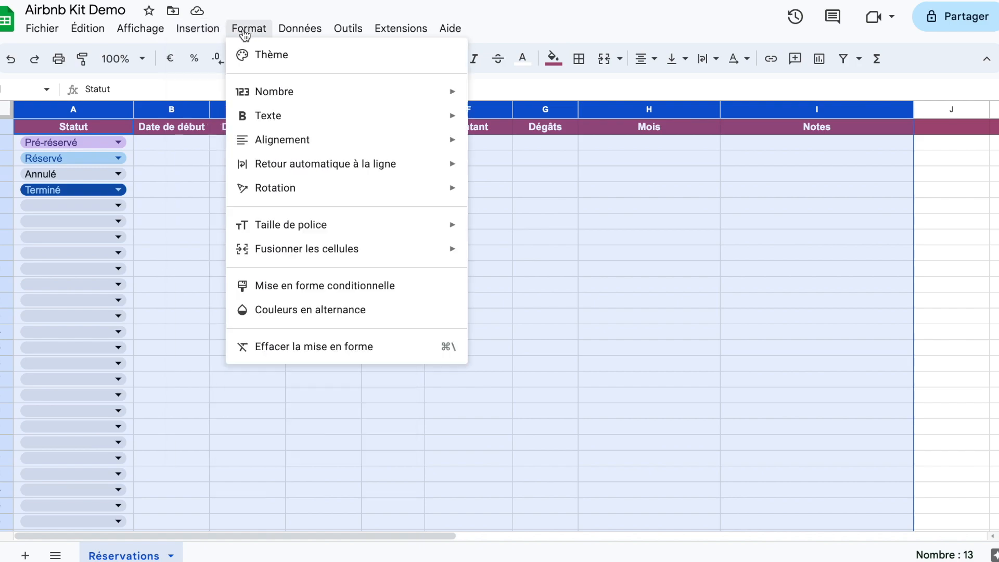
{"action": "left_click", "coordinate": [298, 289]}
{"action": "left_click", "coordinate": [879, 265]}
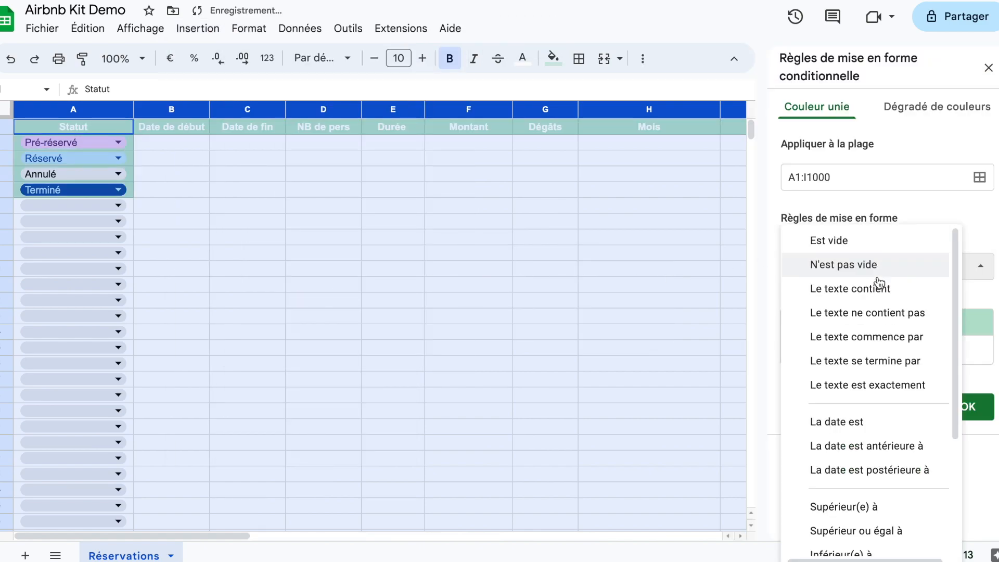
{"action": "scroll", "coordinate": [867, 384], "scroll_direction": "down", "scroll_amount": 3}
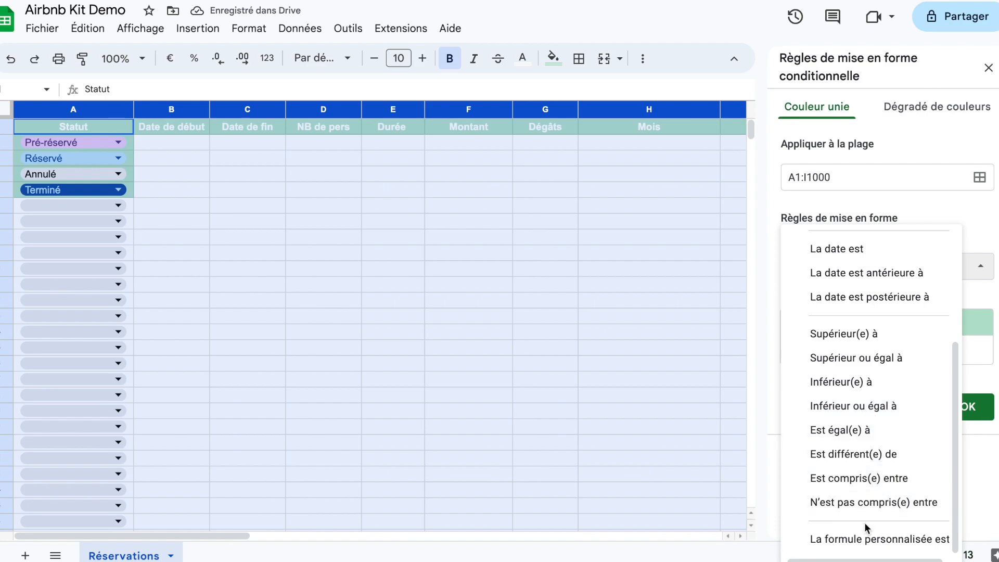
{"action": "left_click", "coordinate": [859, 541]}
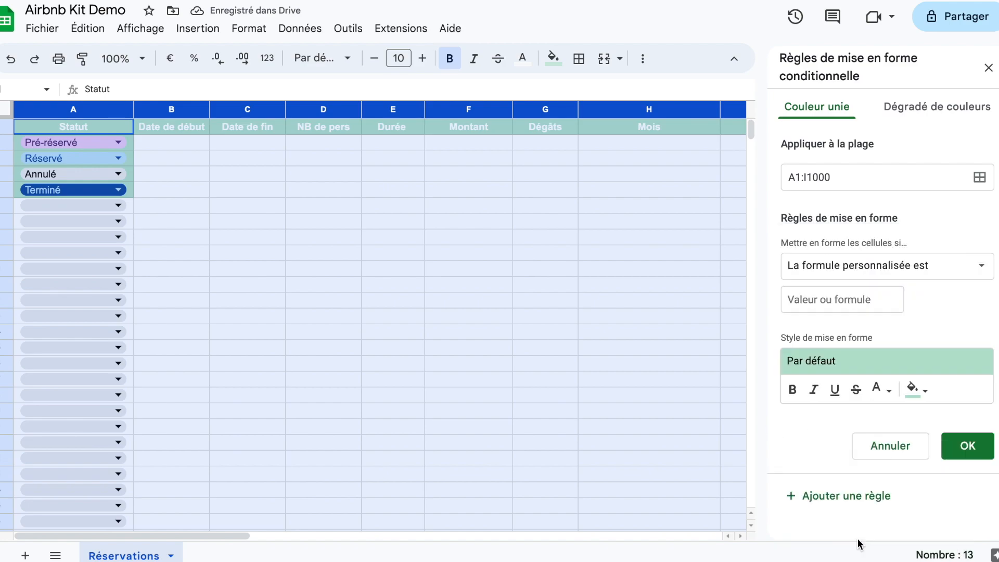
Enter =$A$2:A="Pré-réservé" as the custom formula of the conditional formatting rule
{"action": "left_click", "coordinate": [845, 301]}
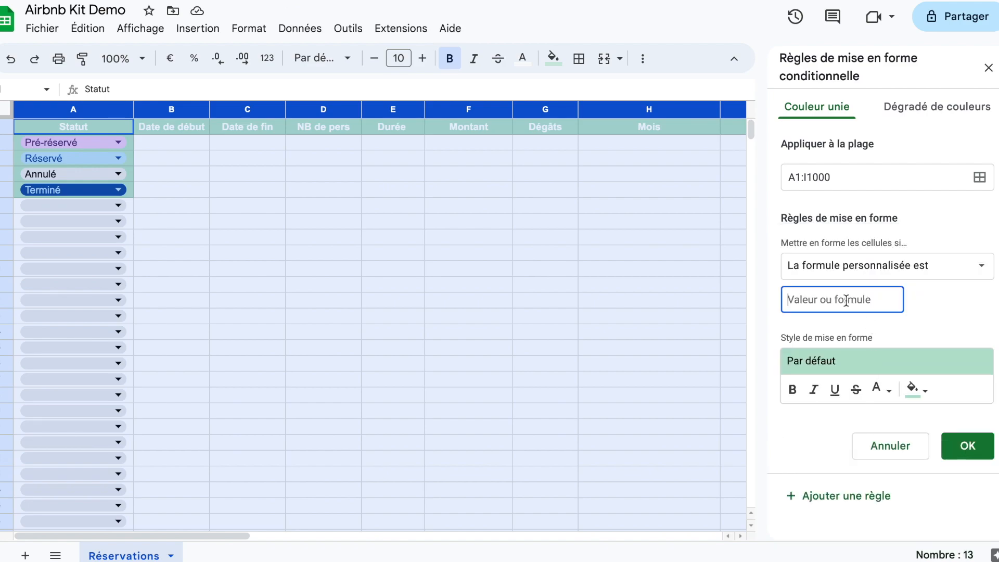
{"action": "type", "text": "="}
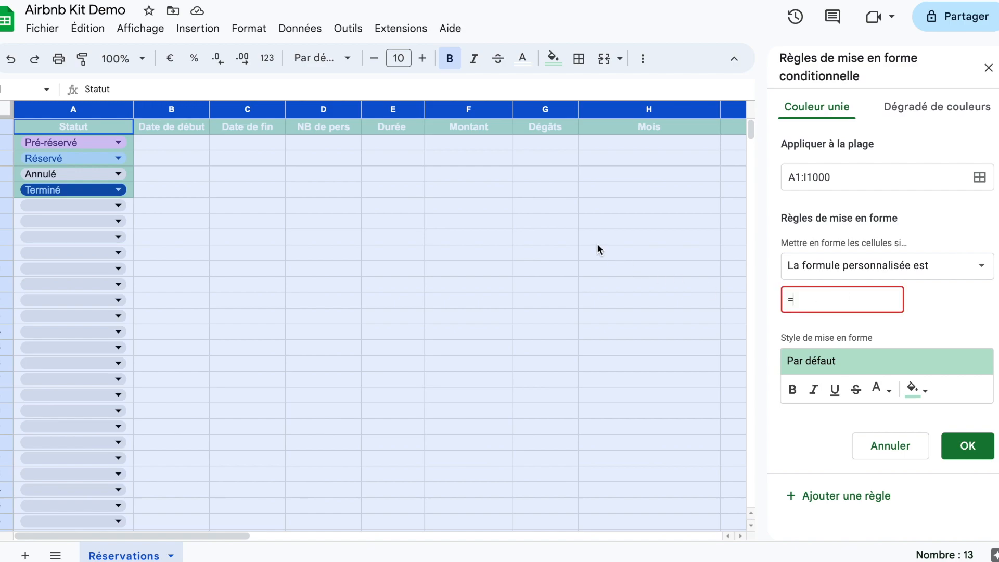
{"action": "left_click", "coordinate": [128, 141]}
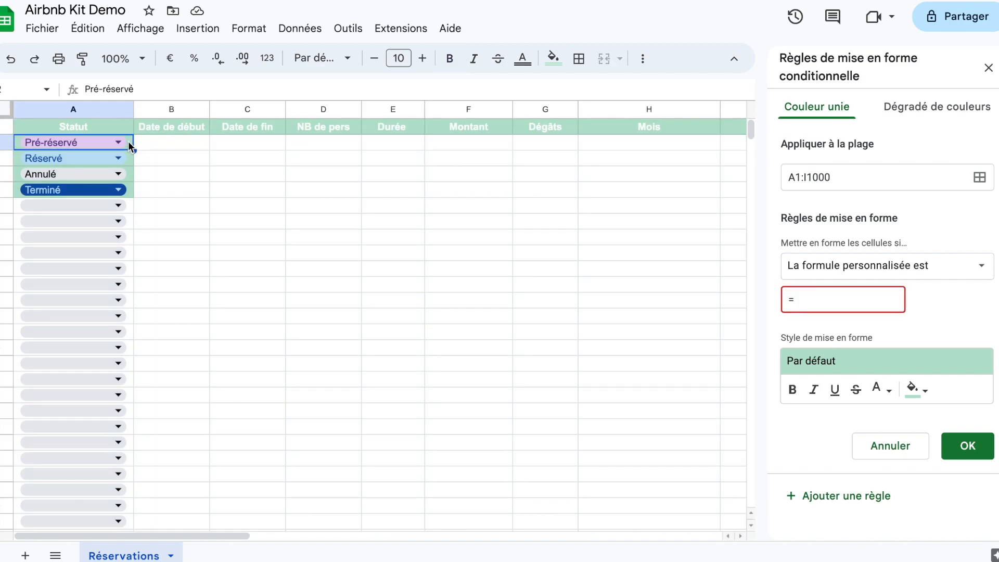
{"action": "left_click", "coordinate": [816, 300]}
{"action": "type", "text": "$A$2:A=\""}
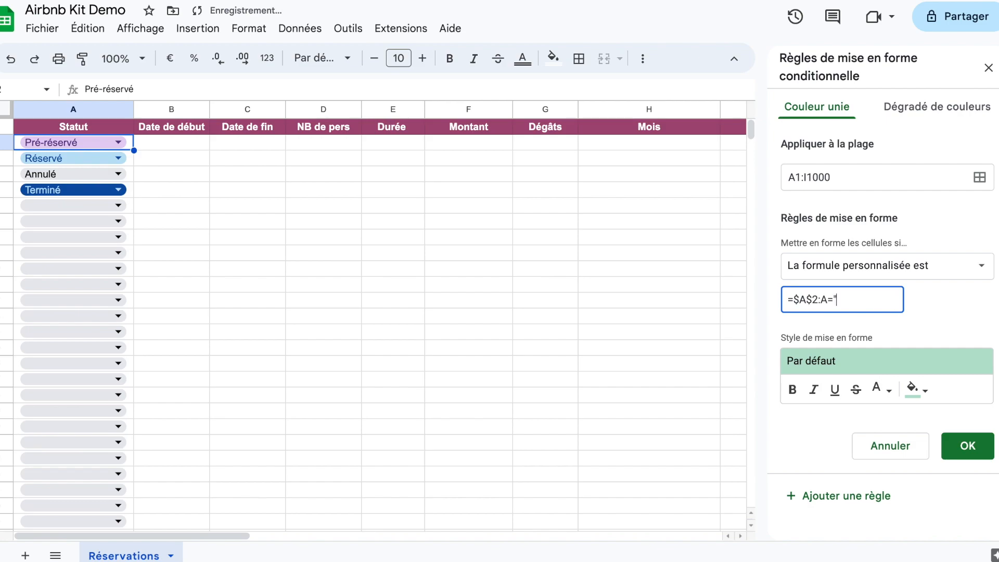
{"action": "key", "text": "Left"}
{"action": "type", "text": "Pré"}
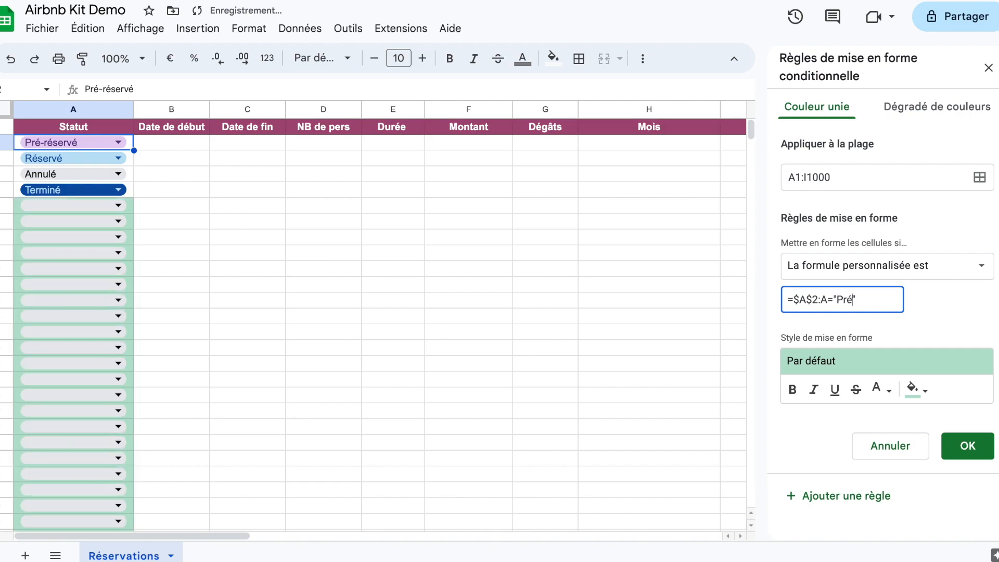
{"action": "type", "text": "ser"}
{"action": "key", "text": "BackSpace"}
{"action": "key", "text": "BackSpace"}
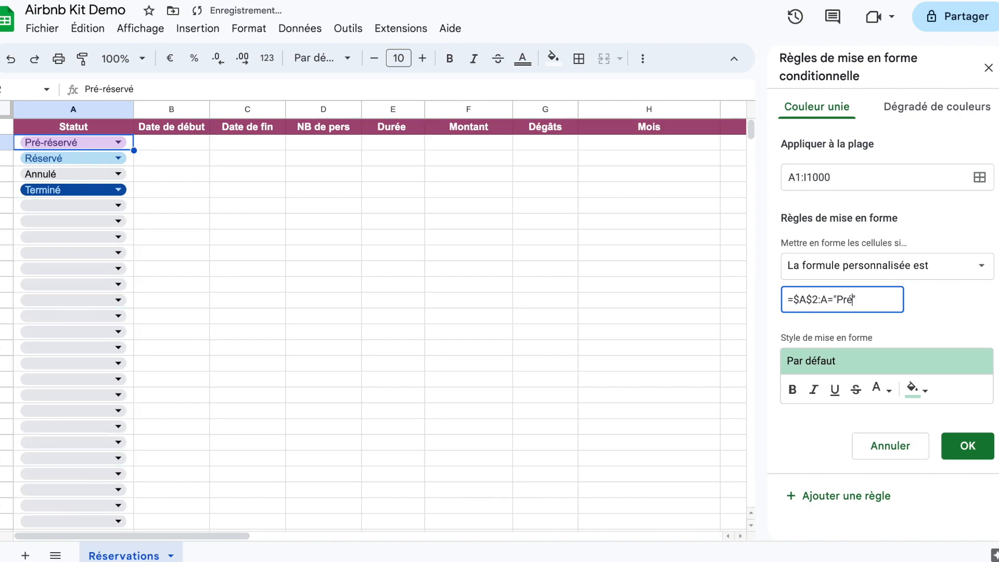
{"action": "type", "text": "-réservé"}
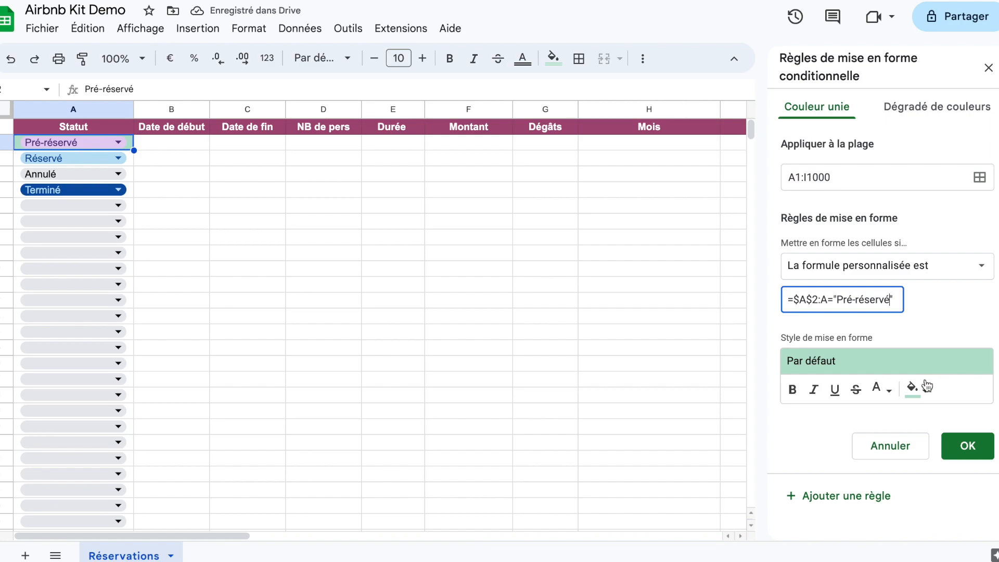
Give the rule a light pink fill and correct its formula to =$A$2:$A="Pré-réservé"
{"action": "left_click", "coordinate": [922, 390]}
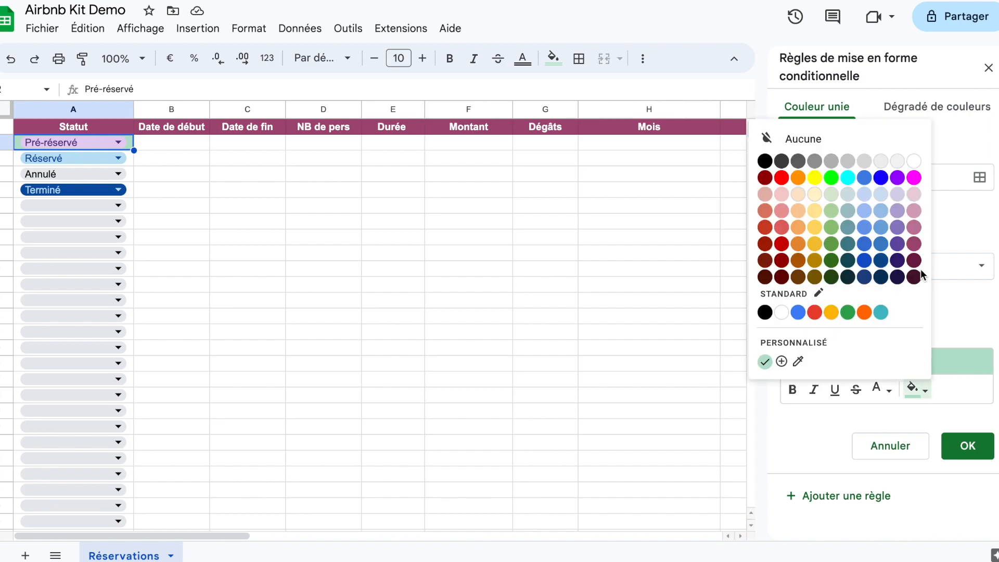
{"action": "left_click", "coordinate": [914, 194]}
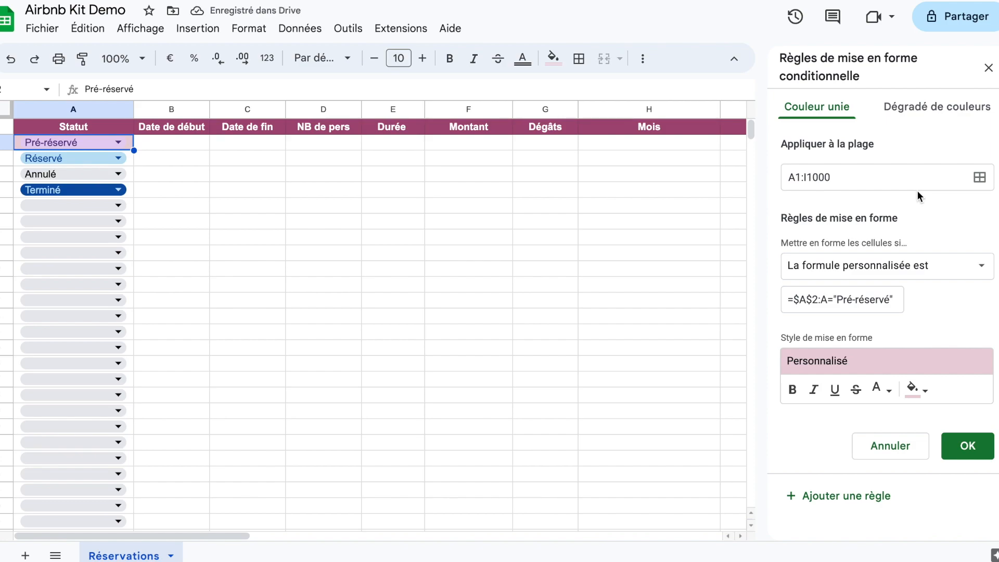
{"action": "left_click", "coordinate": [823, 300]}
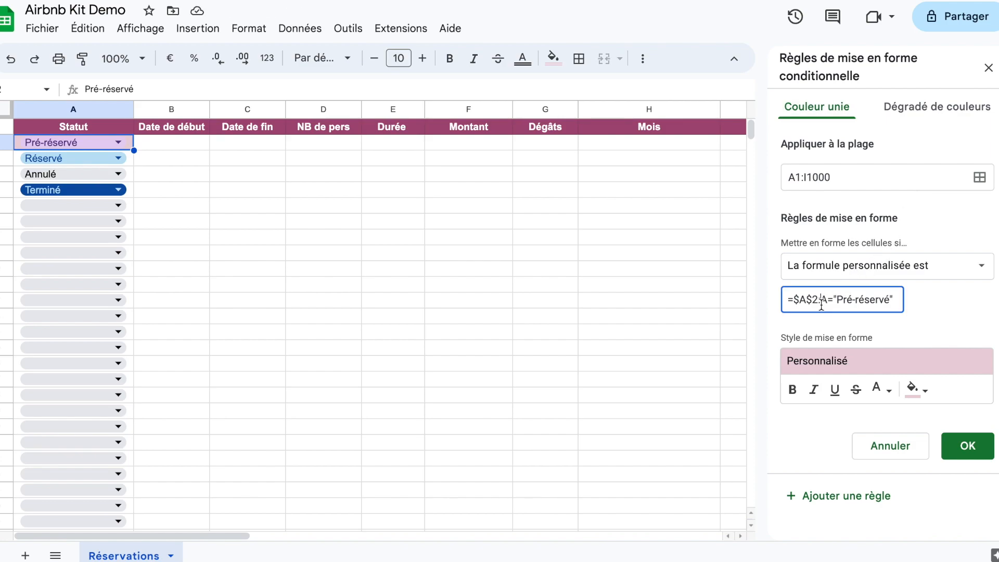
{"action": "type", "text": "$"}
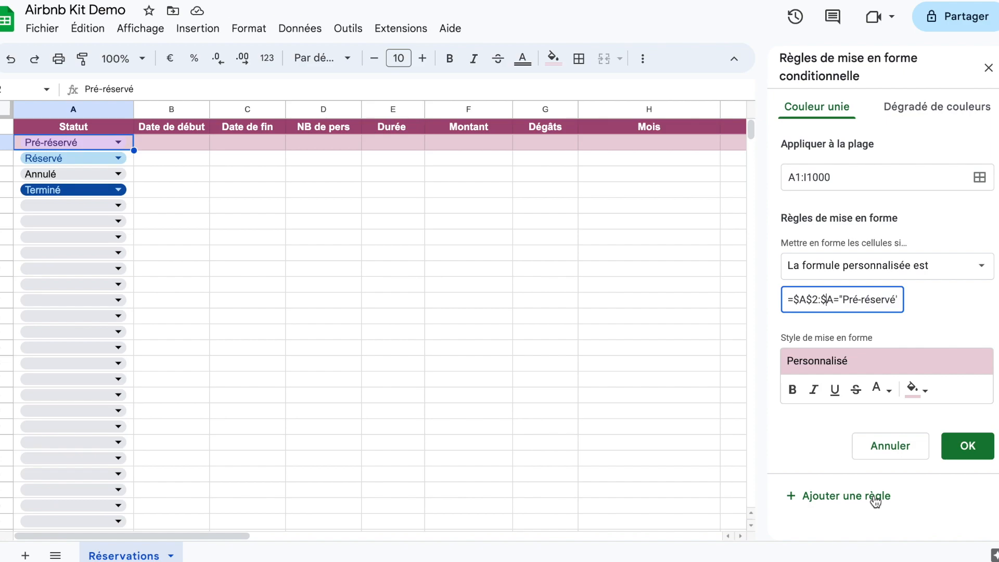
Add another conditional formatting rule with the formula =$A$2:$A="Réservé" and a light blue fill
{"action": "left_click", "coordinate": [874, 497]}
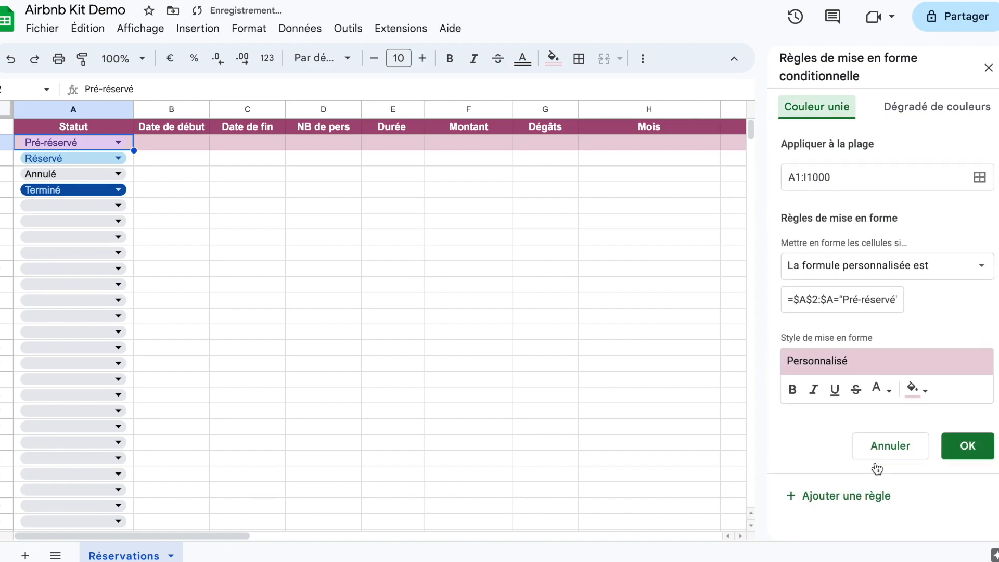
{"action": "left_click", "coordinate": [893, 300]}
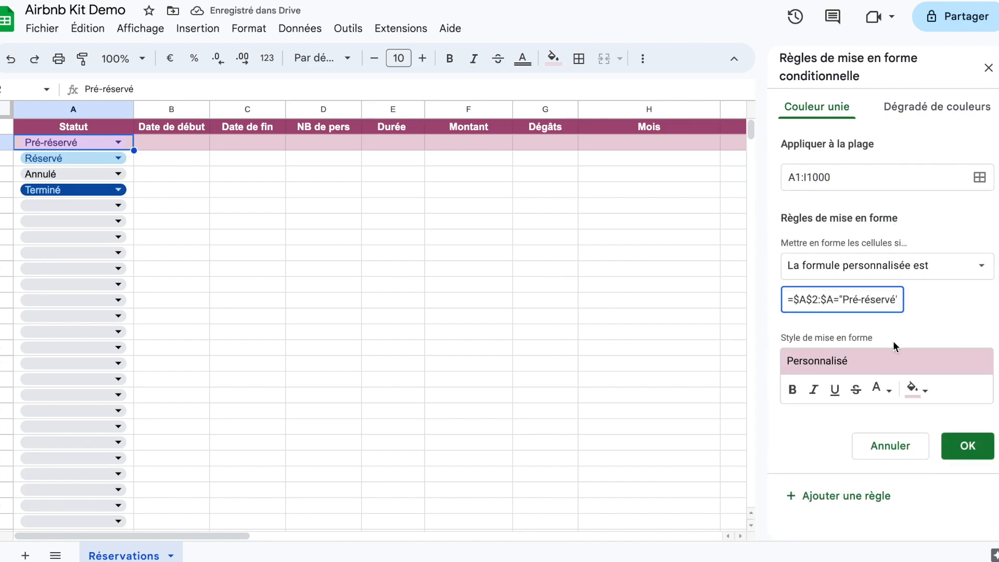
{"action": "key", "text": "BackSpace"}
{"action": "key", "text": "BackSpace"}
{"action": "key", "text": "BackSpace"}
{"action": "key", "text": "BackSpace"}
{"action": "key", "text": "BackSpace"}
{"action": "key", "text": "BackSpace"}
{"action": "key", "text": "BackSpace"}
{"action": "key", "text": "BackSpace"}
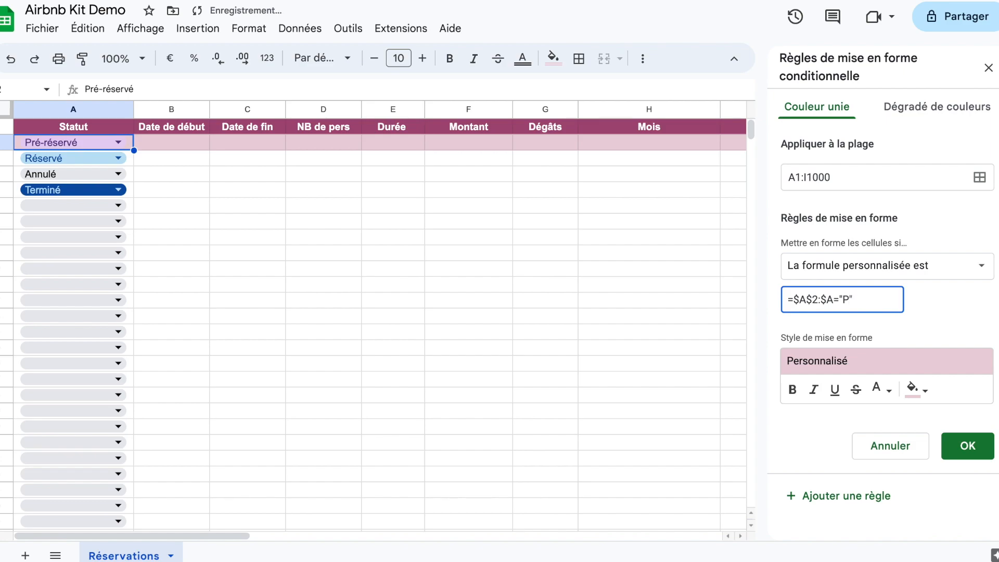
{"action": "type", "text": "Réser v"}
{"action": "key", "text": "BackSpace"}
{"action": "type", "text": "é"}
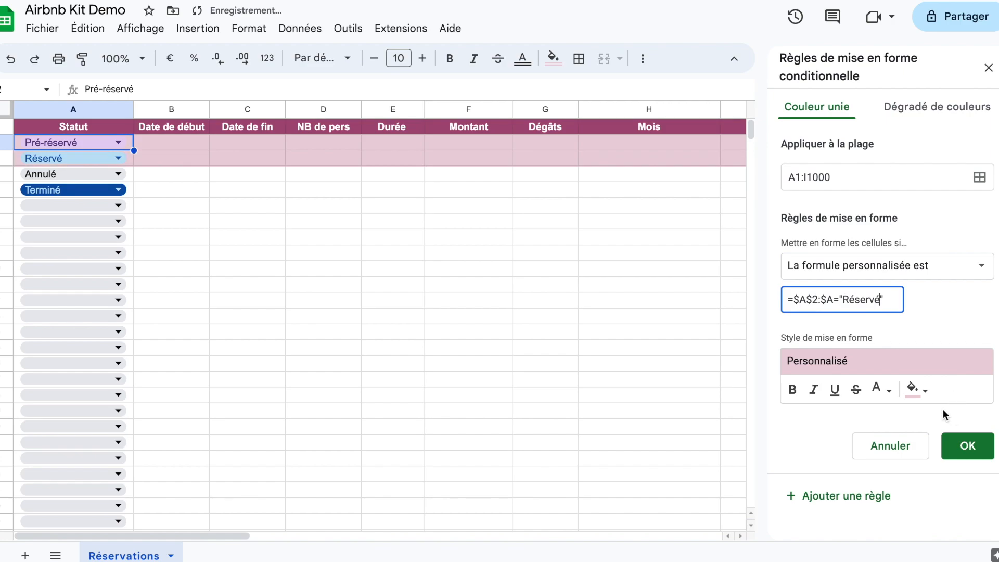
{"action": "left_click", "coordinate": [916, 390]}
{"action": "left_click", "coordinate": [886, 199]}
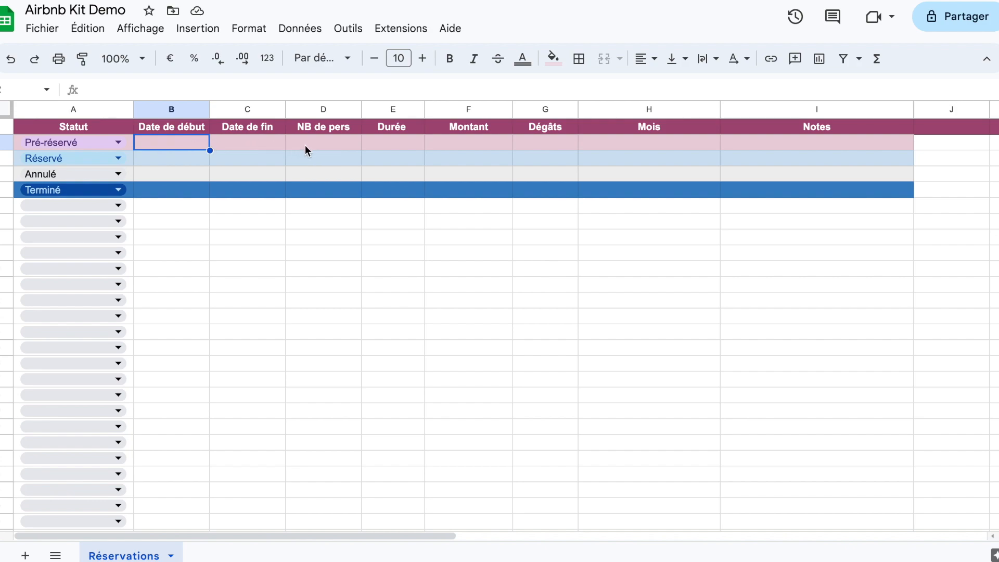
Insert today's date, 22/03/2023, as the Date de début of the Pré-réservé row
{"action": "left_click", "coordinate": [254, 143]}
{"action": "left_click", "coordinate": [382, 143]}
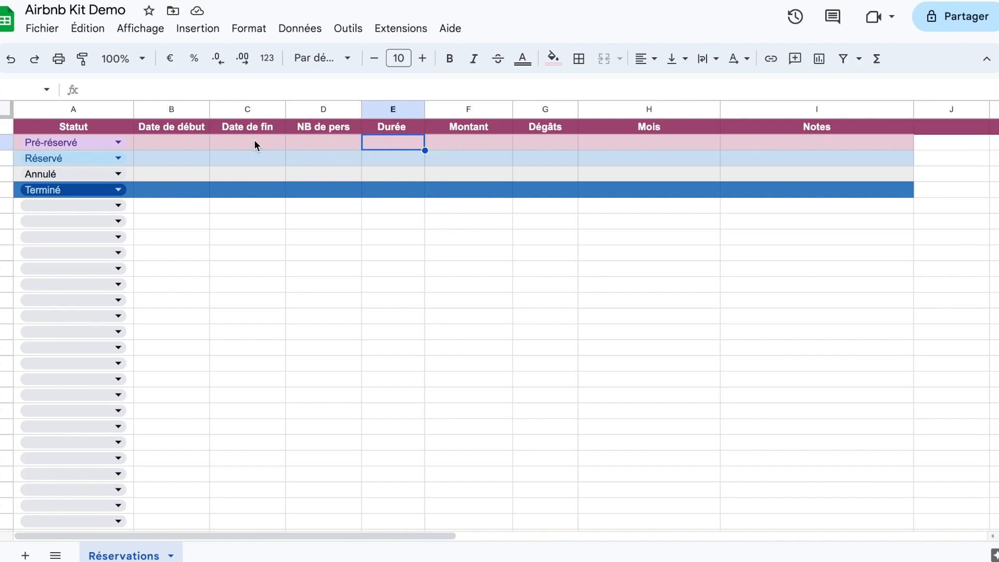
{"action": "left_click", "coordinate": [192, 143]}
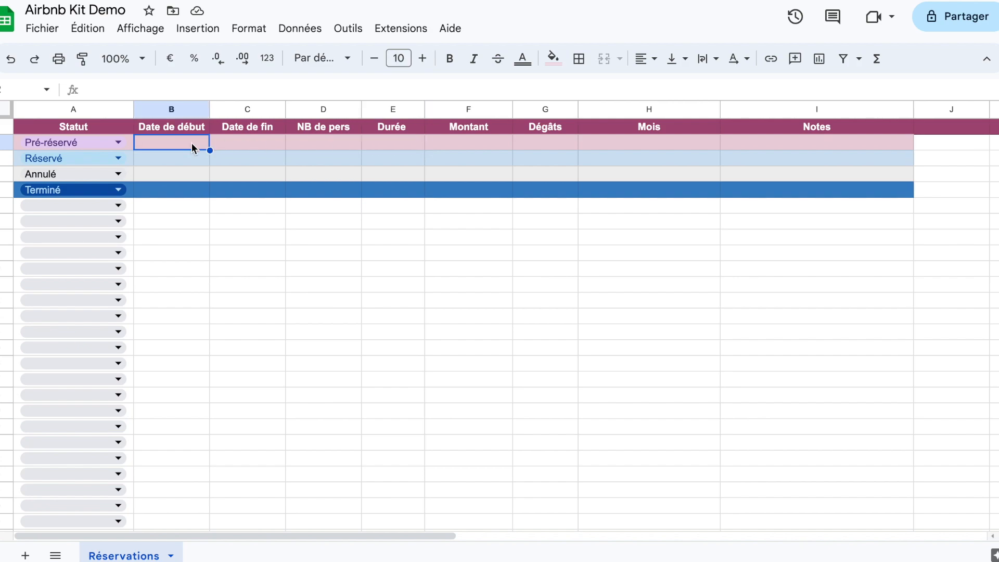
{"action": "key", "text": "super+semicolon"}
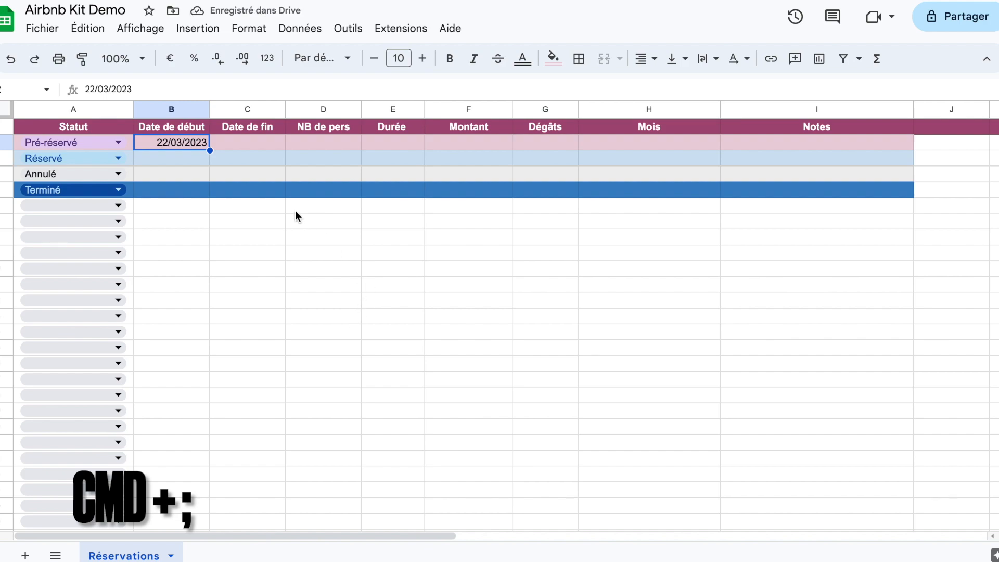
Set the Pré-réservé end date to 25/03/2023 and enter 2023 dates 01/03–10/03 for Réservé, 05/03–10/03 for Annulé and 25/02–28/02 for Terminé
{"action": "left_click", "coordinate": [239, 145]}
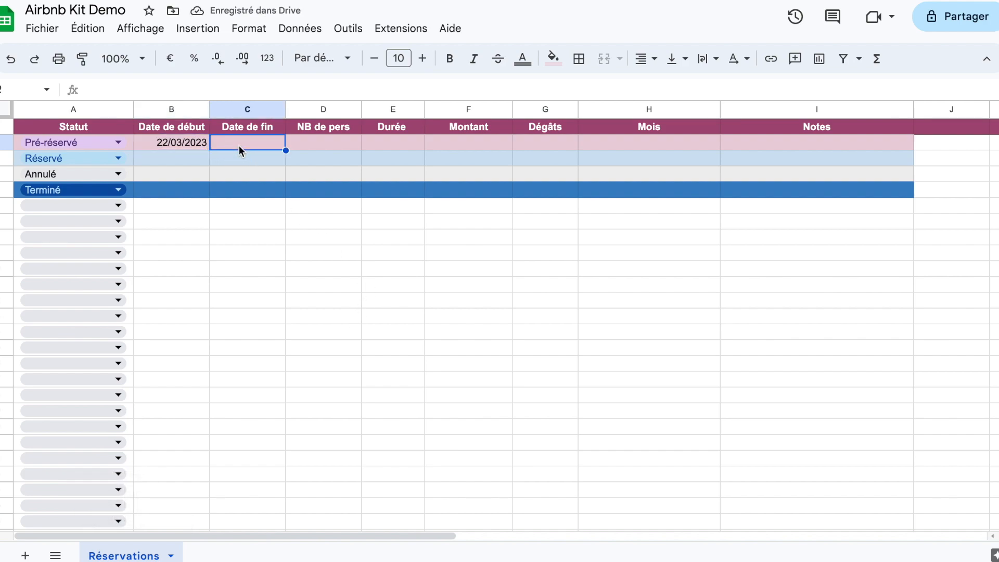
{"action": "key", "text": "super+semicolon"}
{"action": "left_click", "coordinate": [94, 90]}
{"action": "key", "text": "BackSpace"}
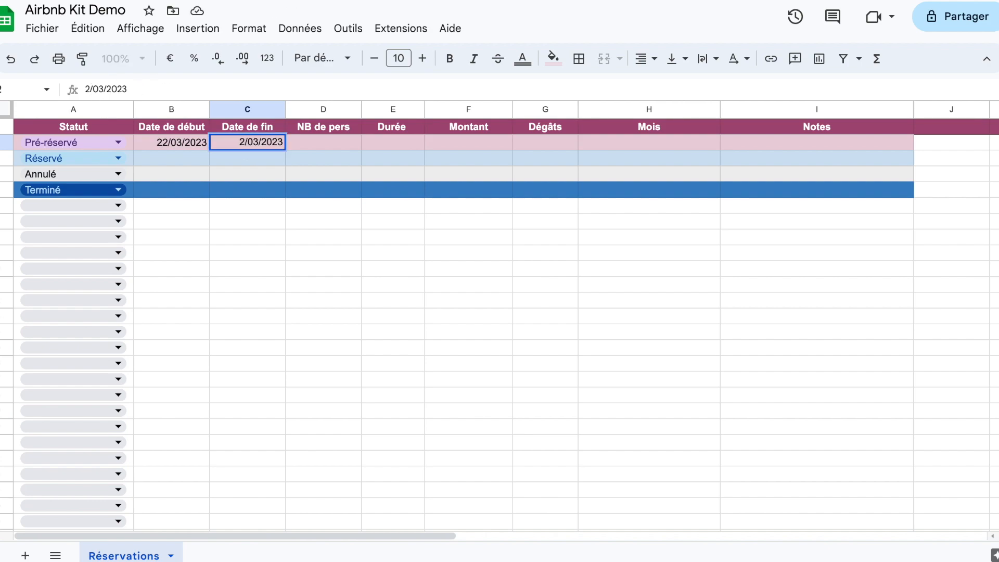
{"action": "type", "text": "5"}
{"action": "key", "text": "Return"}
{"action": "key", "text": "Left"}
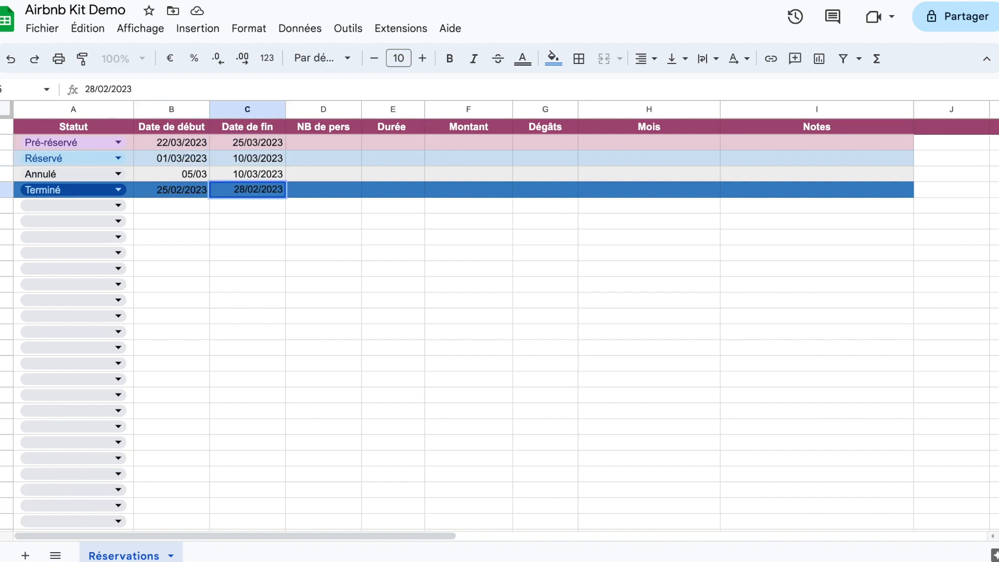
{"action": "key", "text": "Return"}
Change the fill of the "Terminé" conditional formatting rule on A1:I1000 to a lighter blue
{"action": "key", "text": "ctrl+a"}
{"action": "left_click", "coordinate": [248, 28]}
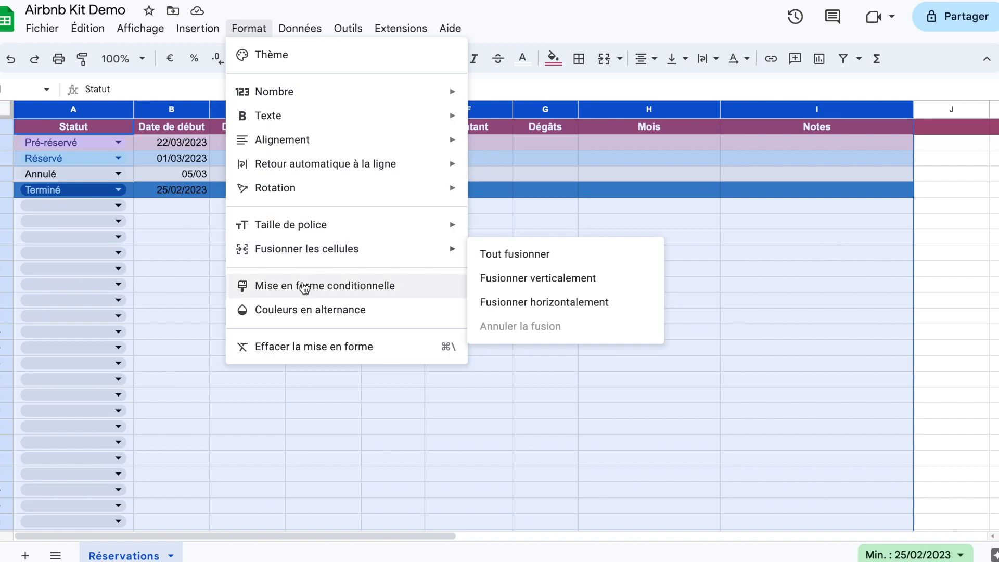
{"action": "left_click", "coordinate": [301, 285]}
{"action": "left_click", "coordinate": [840, 301]}
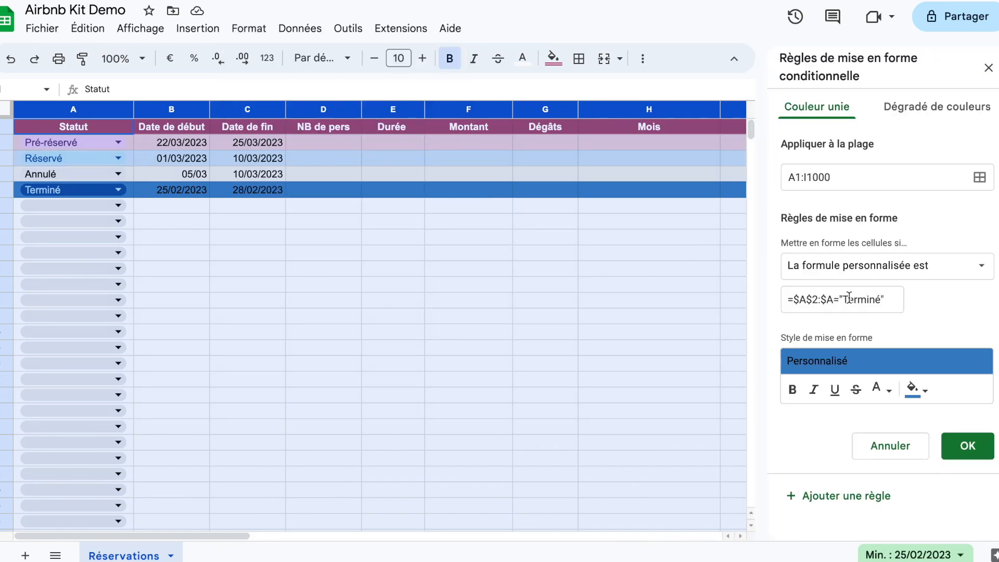
{"action": "left_click", "coordinate": [918, 393]}
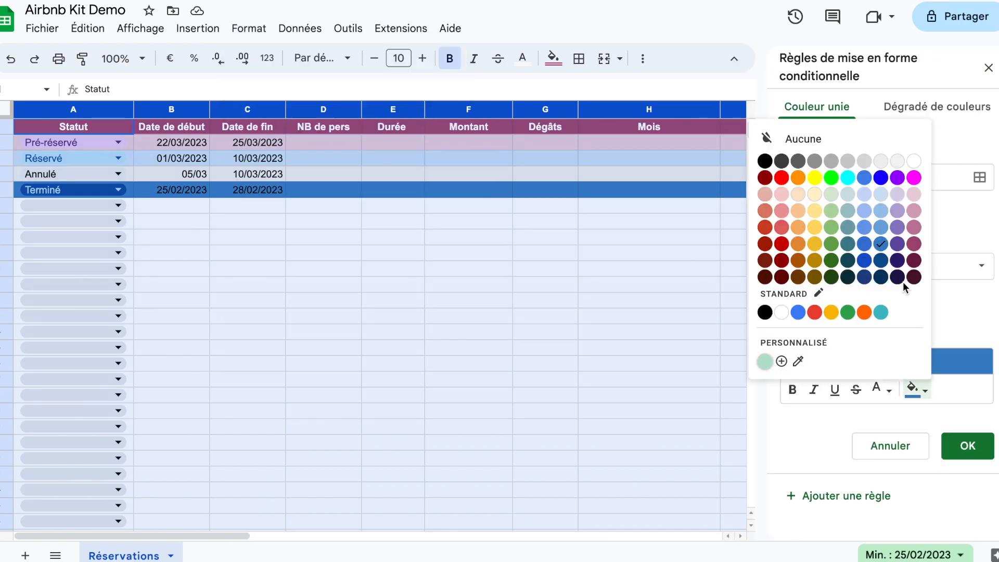
{"action": "left_click", "coordinate": [881, 227]}
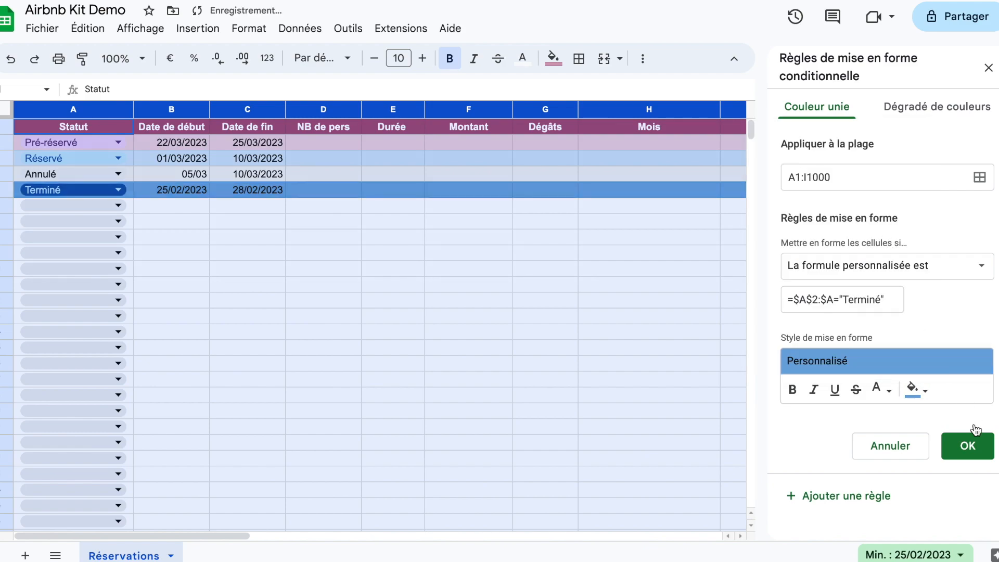
{"action": "left_click", "coordinate": [984, 454]}
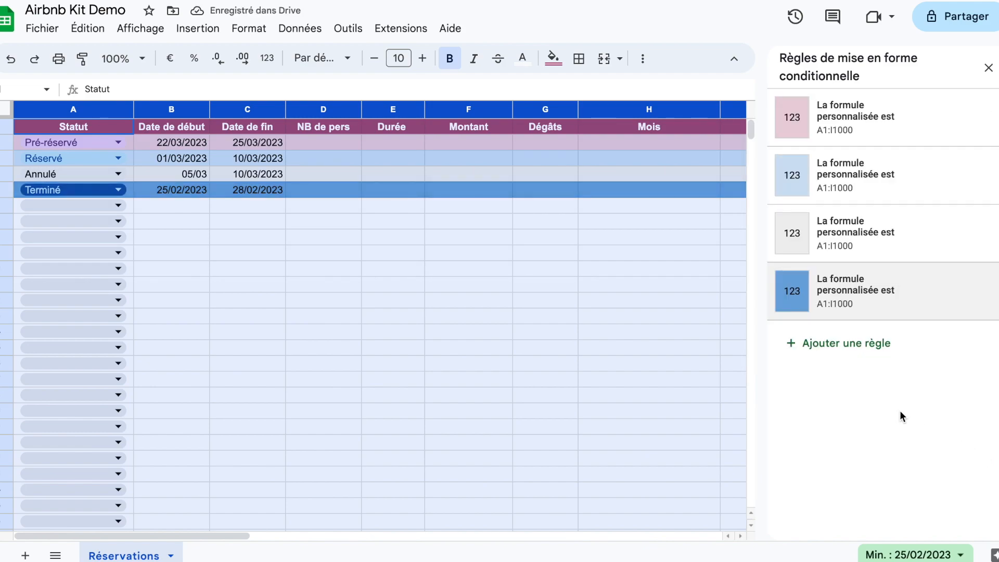
{"action": "left_click", "coordinate": [989, 67]}
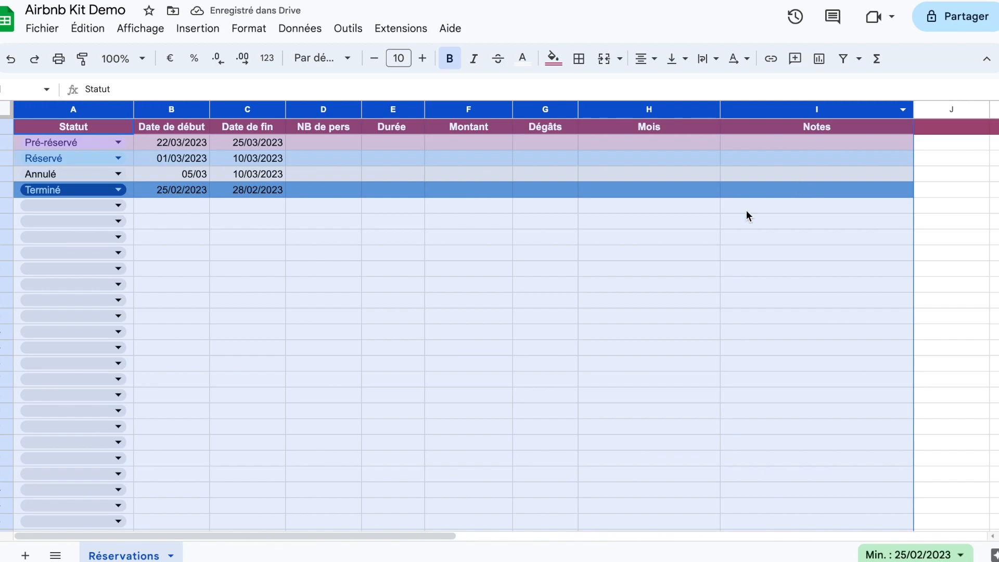
Format the Date de début and Date de fin columns with the short two-digit-year date format (26/09/08)
{"action": "left_click", "coordinate": [189, 167]}
{"action": "left_click_drag", "start_coordinate": [188, 142], "coordinate": [238, 187]}
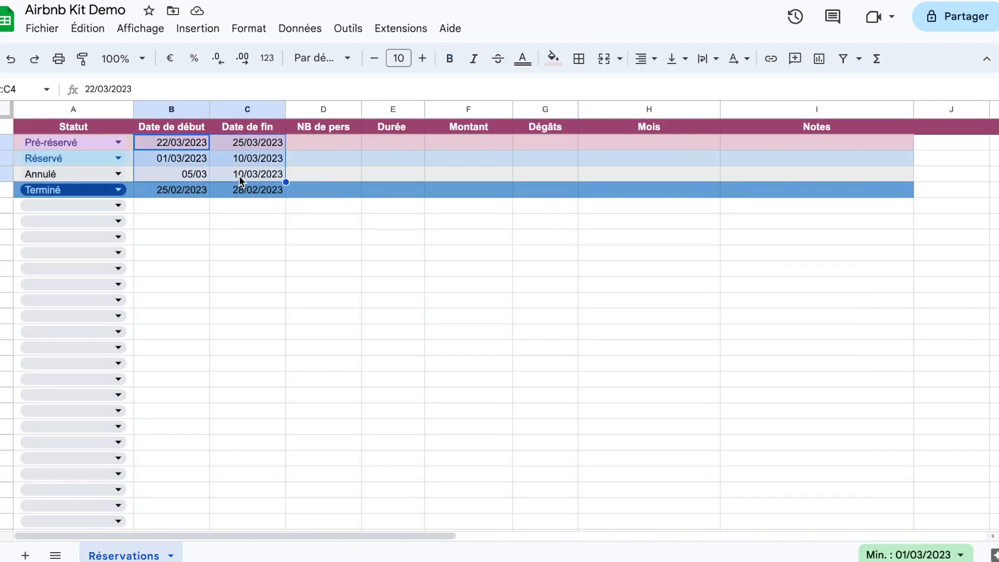
{"action": "left_click", "coordinate": [179, 139]}
{"action": "left_click", "coordinate": [175, 104]}
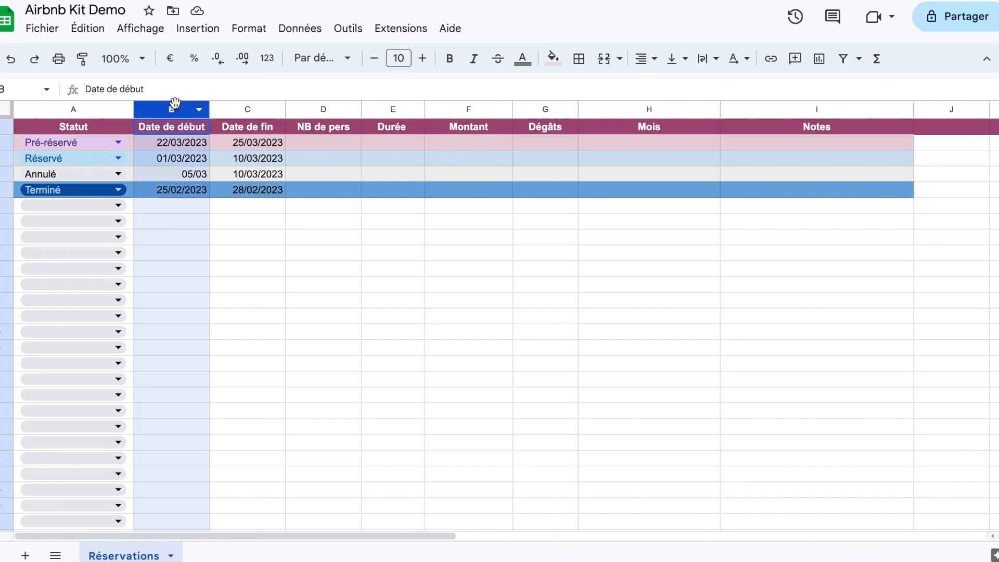
{"action": "left_click_drag", "start_coordinate": [175, 104], "coordinate": [234, 107]}
{"action": "left_click", "coordinate": [249, 28]}
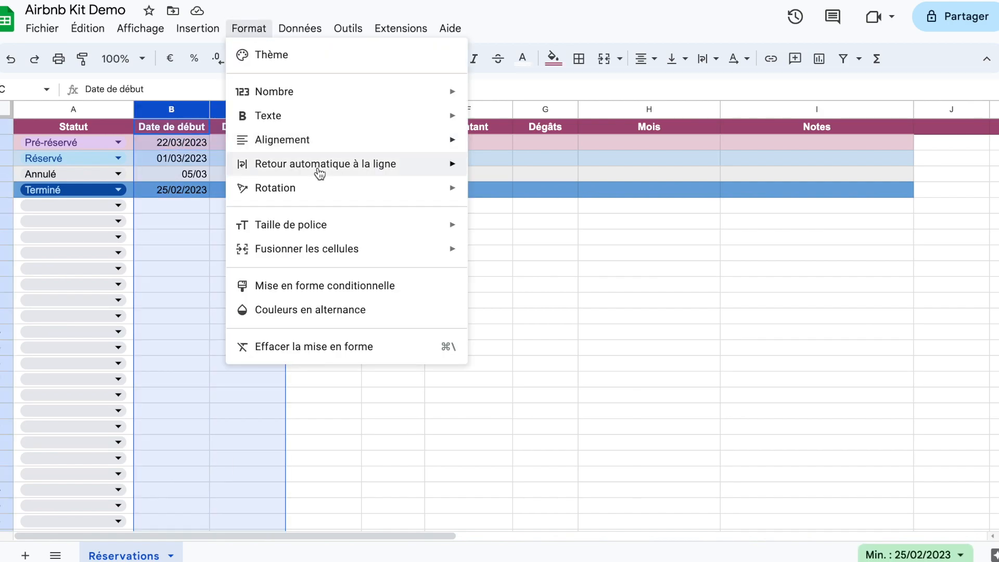
{"action": "mouse_move", "coordinate": [337, 99]}
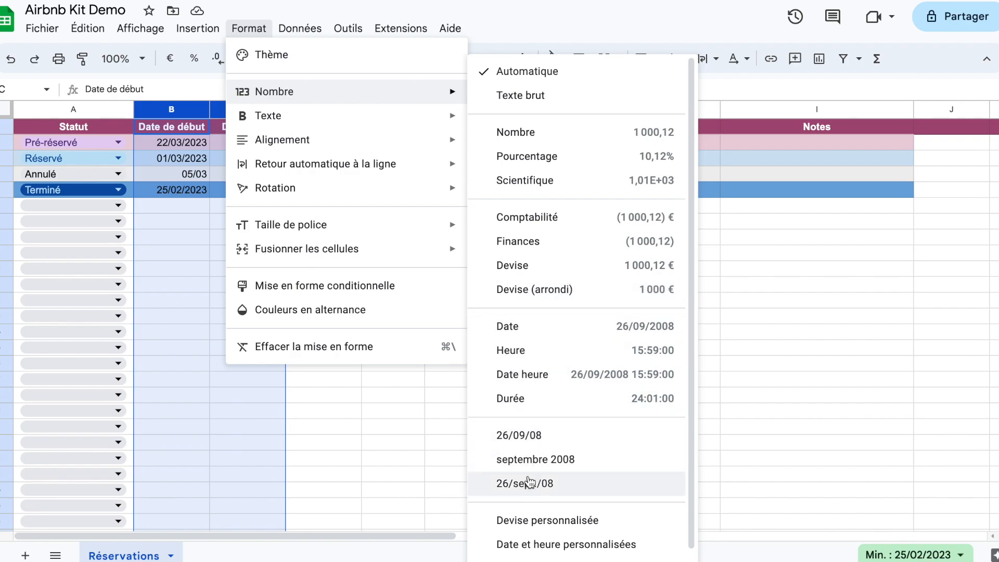
{"action": "left_click", "coordinate": [526, 433]}
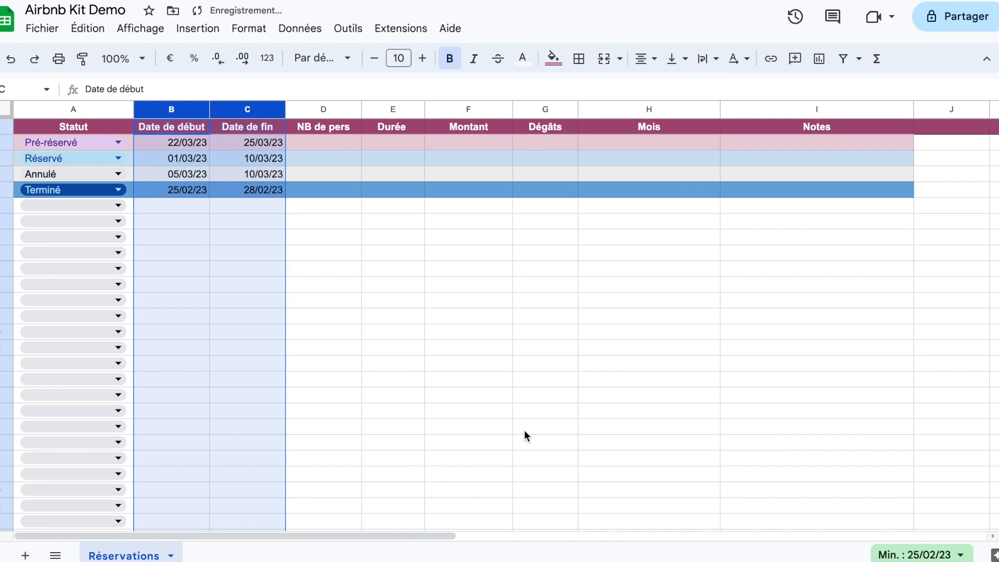
{"action": "left_click", "coordinate": [356, 216]}
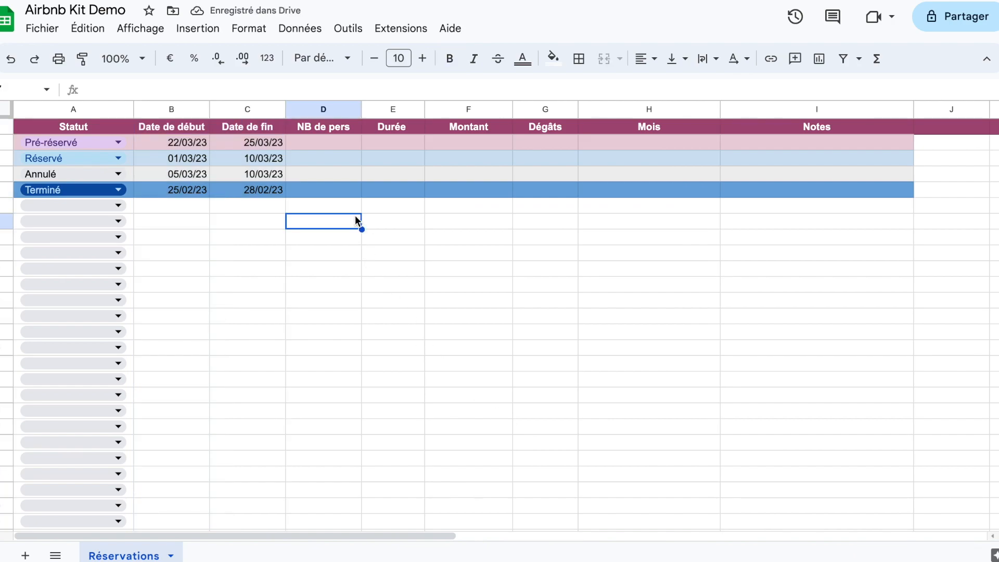
Fill the NB de pers column with 3, 4, 2 and 4 for the four reservation rows
{"action": "left_click", "coordinate": [343, 147]}
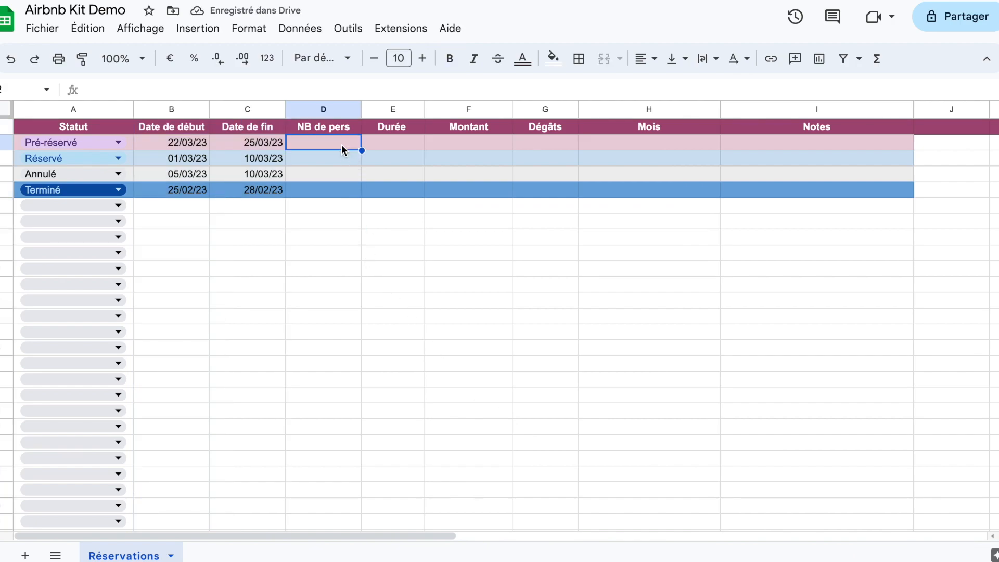
{"action": "type", "text": "3"}
{"action": "key", "text": "Return"}
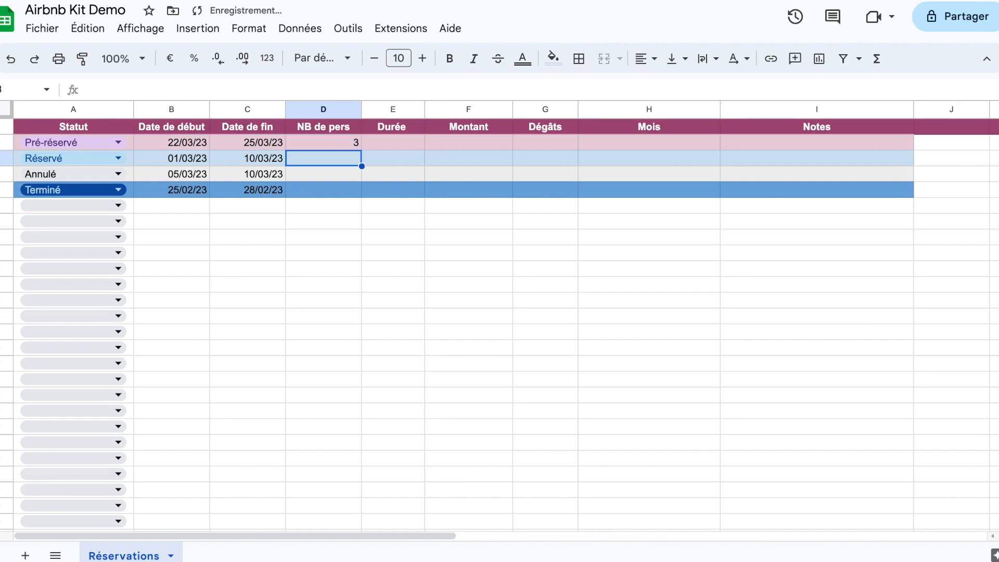
{"action": "type", "text": "4"}
{"action": "key", "text": "Return"}
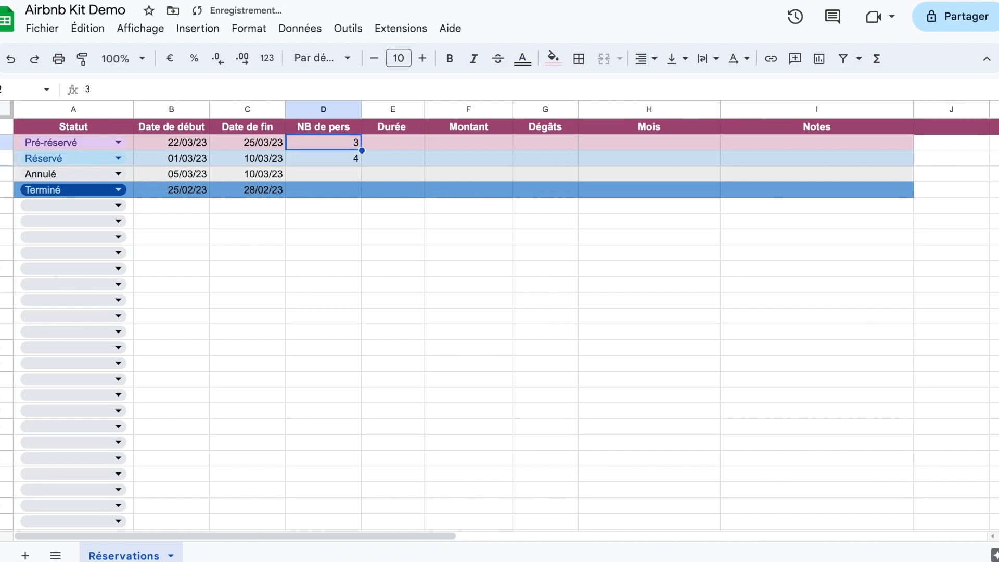
{"action": "type", "text": "2"}
{"action": "key", "text": "Return"}
{"action": "type", "text": "4"}
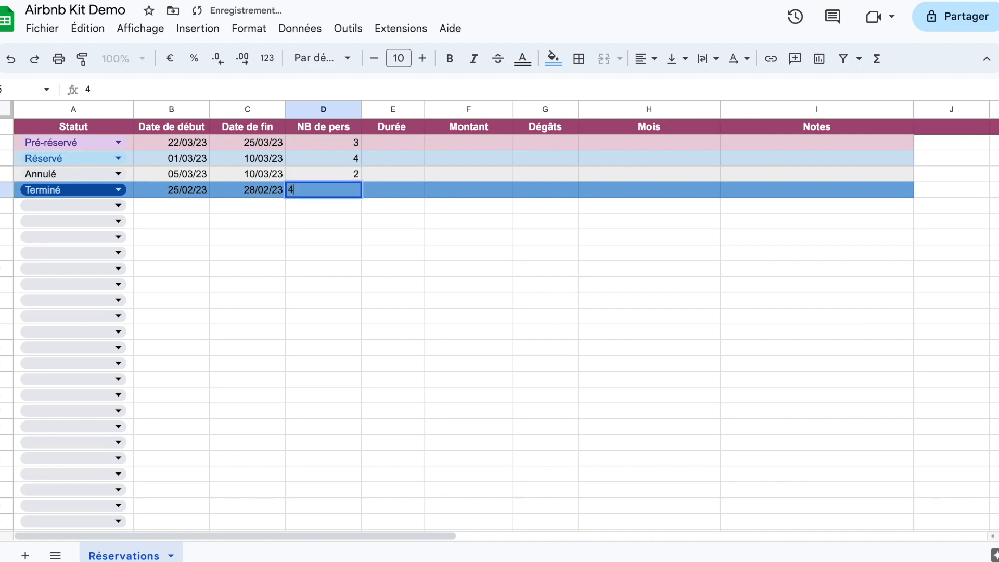
{"action": "key", "text": "Return"}
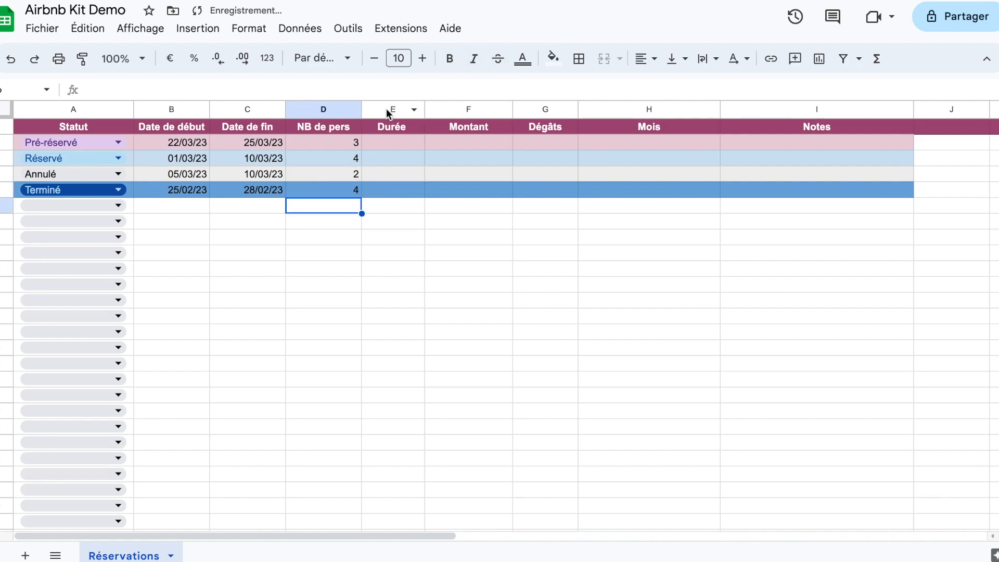
Start a DATEDIF formula in the Durée cell of the Pré-réservé row and dismiss the syntax help
{"action": "left_click", "coordinate": [396, 144]}
{"action": "type", "text": "=dat"}
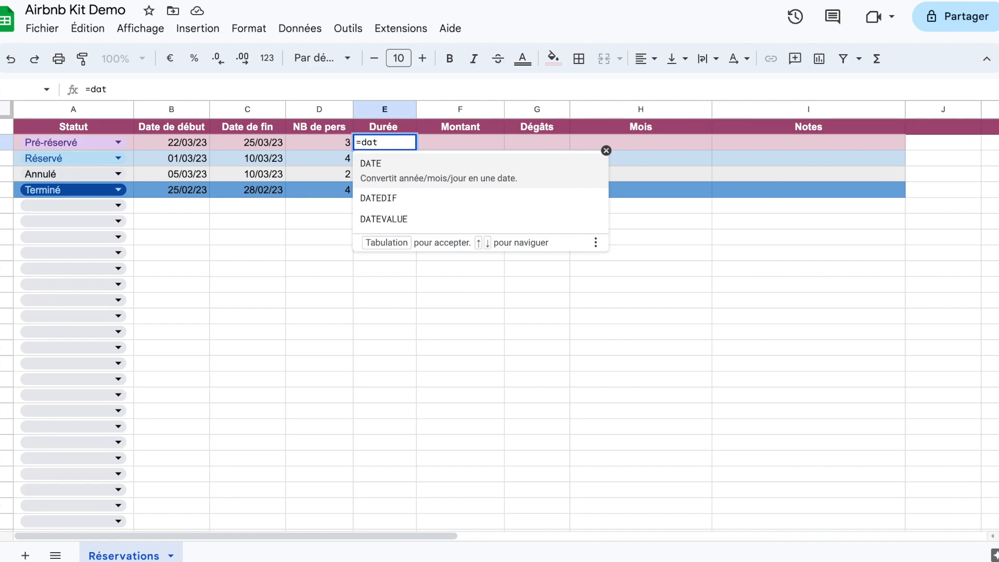
{"action": "key", "text": "Down"}
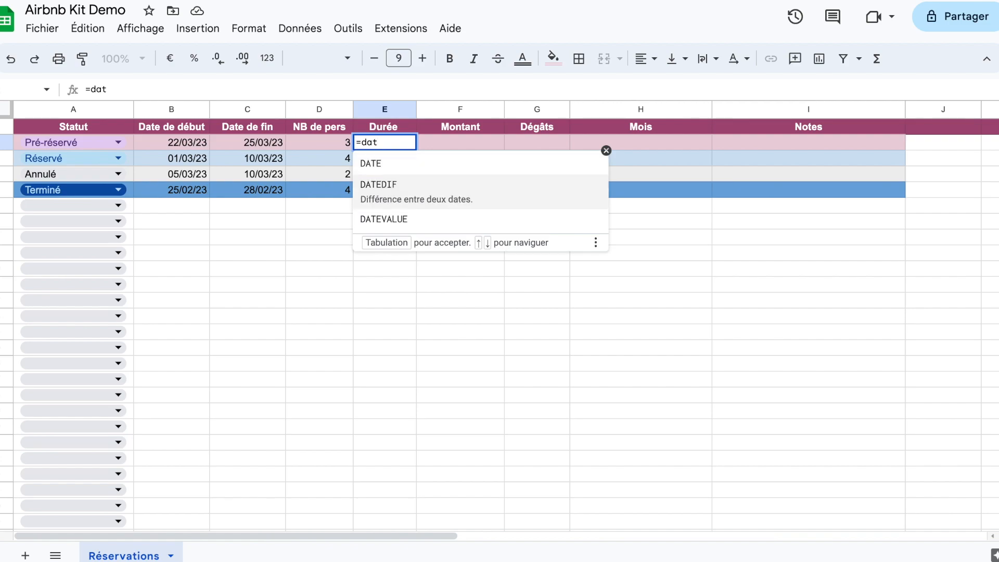
{"action": "key", "text": "Tab"}
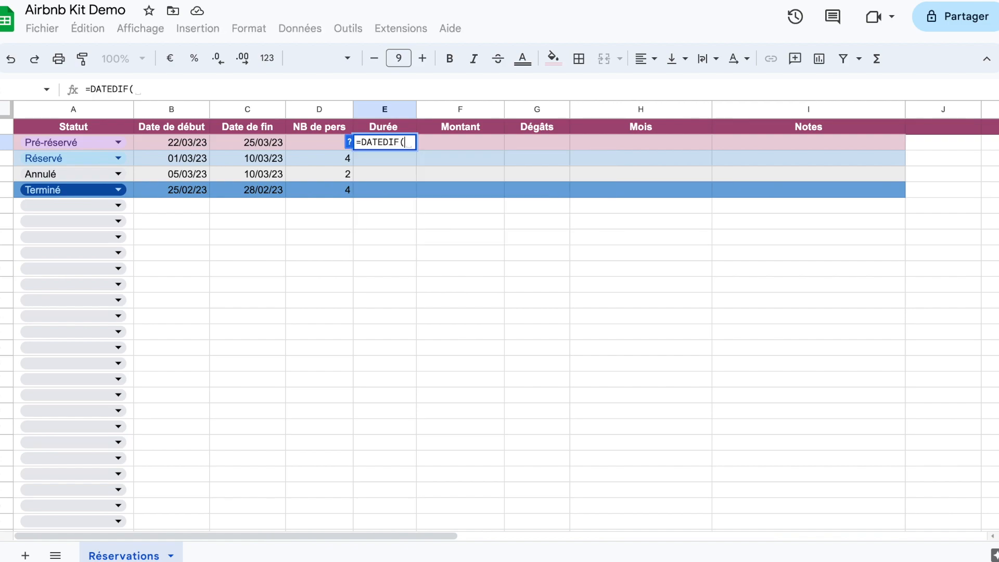
{"action": "left_click", "coordinate": [349, 144]}
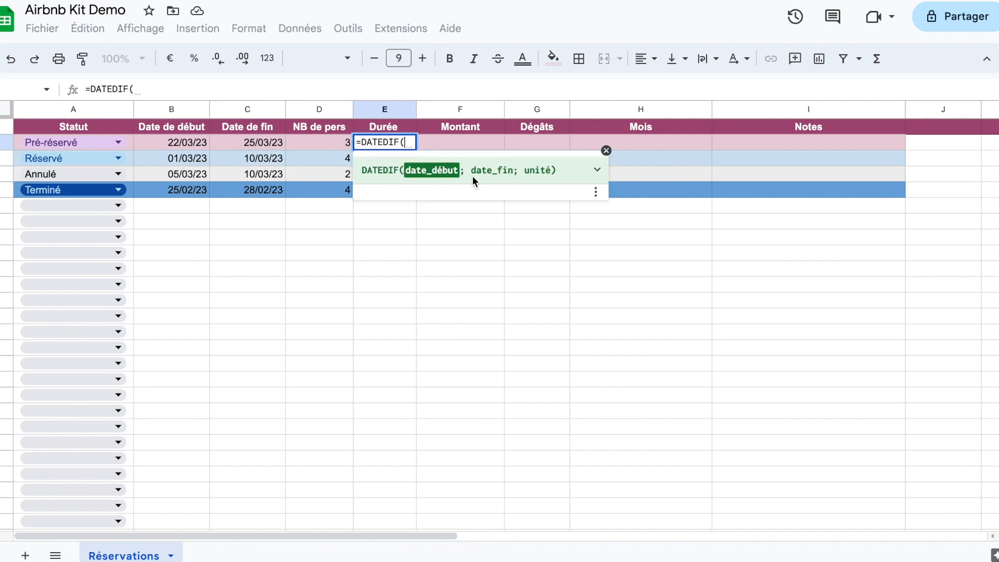
{"action": "left_click", "coordinate": [606, 150]}
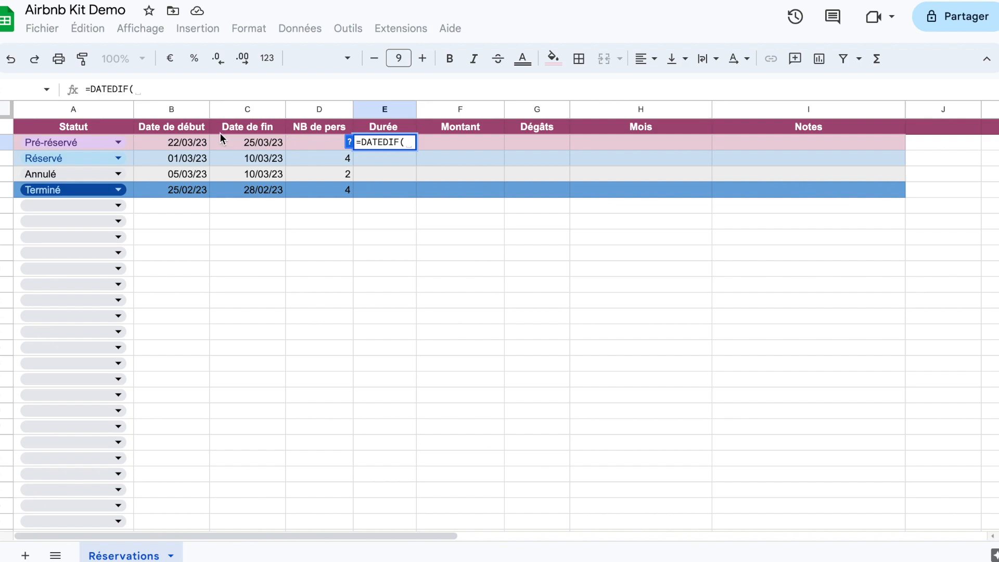
Give the DATEDIF formula B2 as start date, C2 as end date and "D" as unit, separated by semicolons
{"action": "left_click", "coordinate": [191, 144]}
{"action": "type", "text": ","}
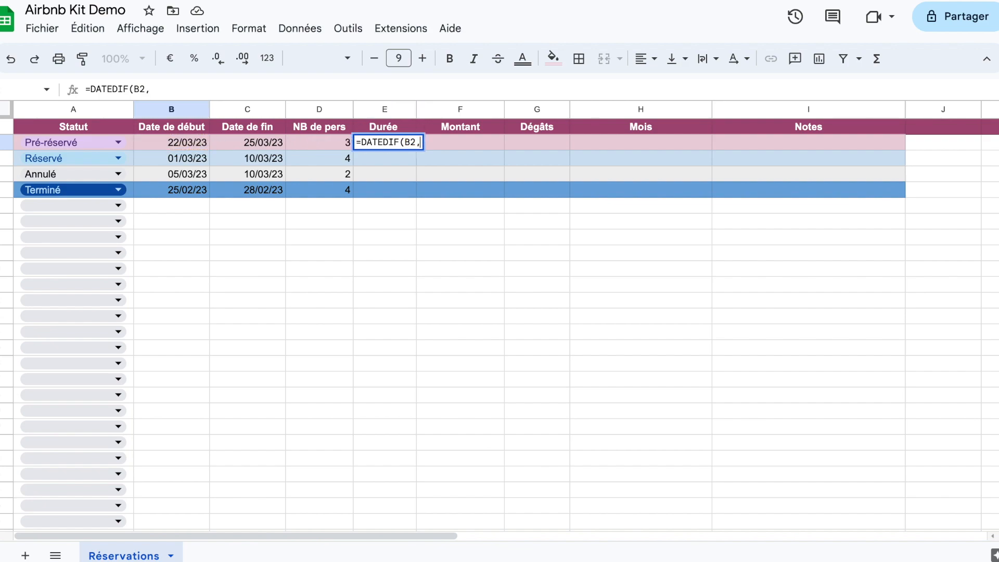
{"action": "key", "text": "BackSpace"}
{"action": "type", "text": ";"}
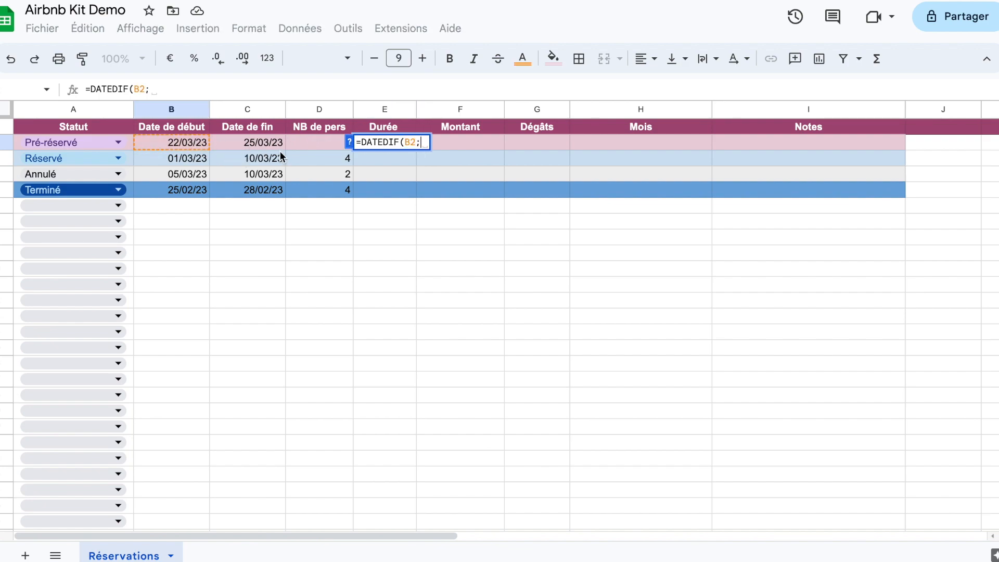
{"action": "left_click", "coordinate": [261, 148]}
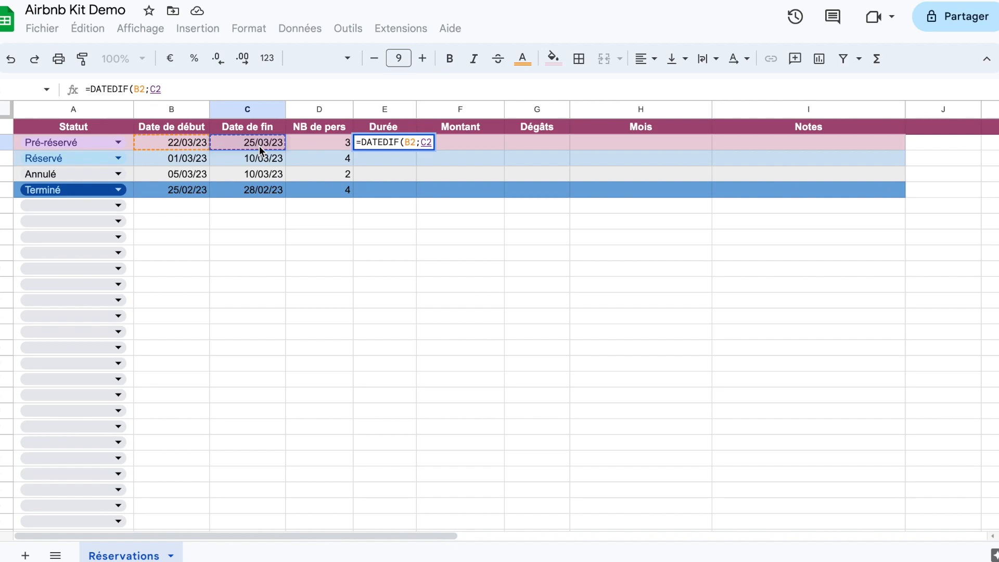
{"action": "type", "text": ";\"\""}
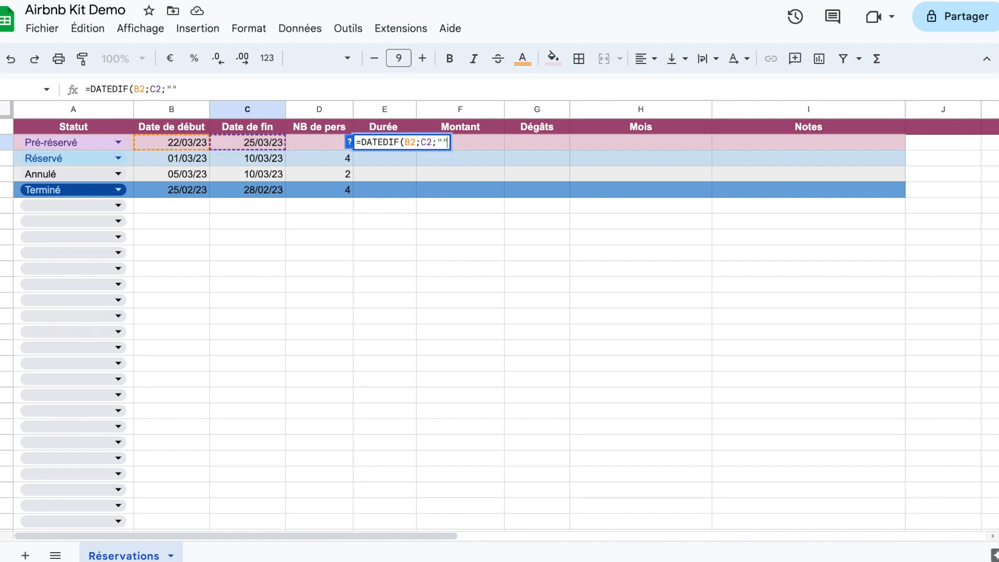
{"action": "type", "text": "D"}
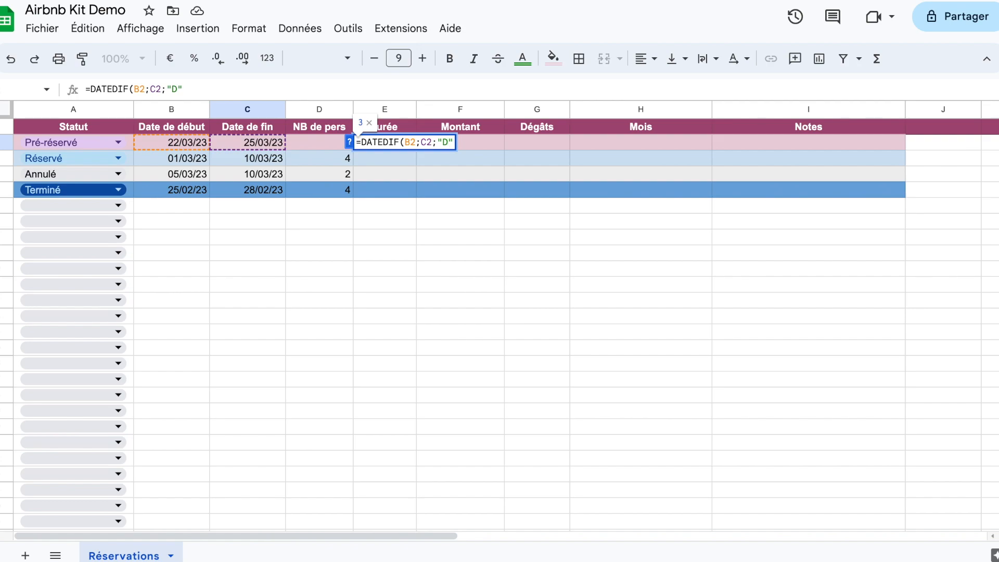
{"action": "key", "text": "BackSpace"}
{"action": "type", "text": "M"}
{"action": "key", "text": "BackSpace"}
{"action": "type", "text": "D"}
Commit the Durée formula and accept the suggested autofill for the Réservé, Annulé and Terminé rows
{"action": "key", "text": "Return"}
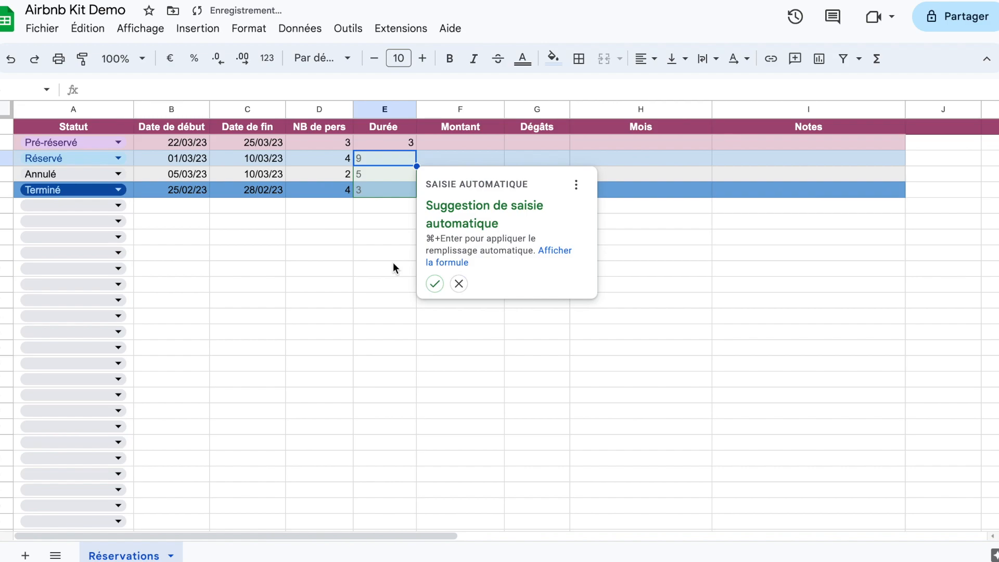
{"action": "left_click", "coordinate": [435, 284]}
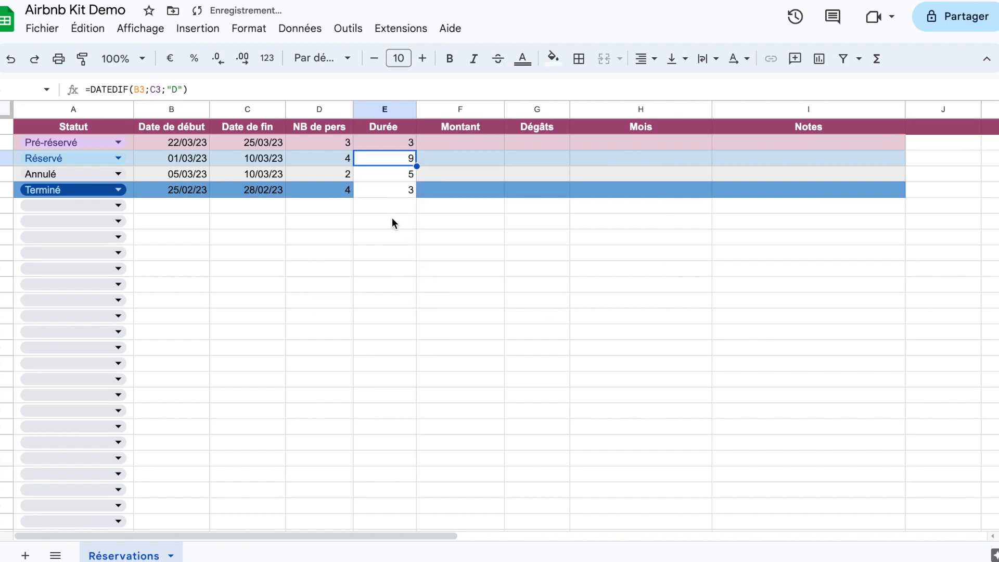
Fill the Montant column with 200, 400, 159 and 399 for the four reservation rows
{"action": "left_click", "coordinate": [431, 219]}
{"action": "left_click", "coordinate": [470, 143]}
{"action": "type", "text": "200"}
{"action": "key", "text": "Return"}
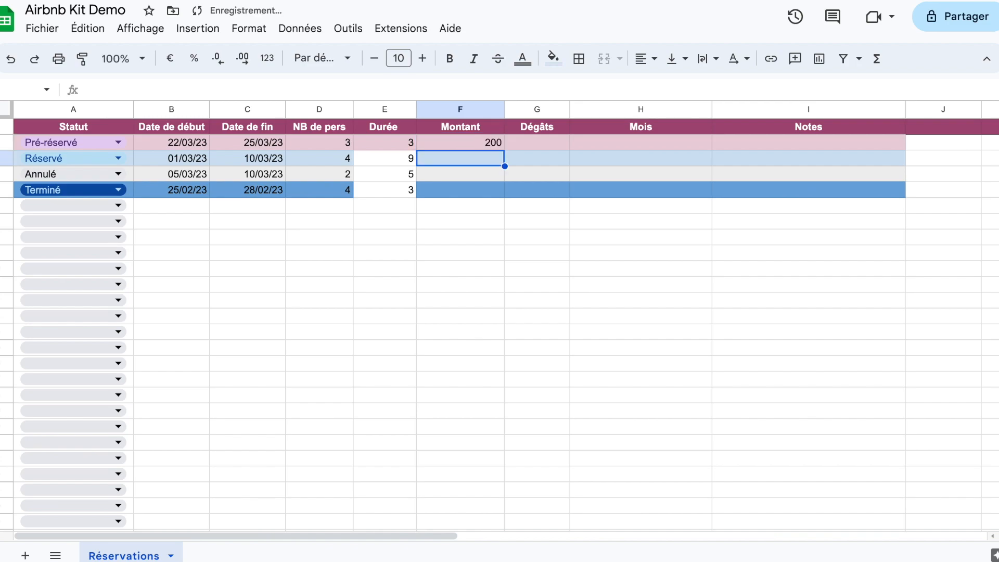
{"action": "type", "text": "400"}
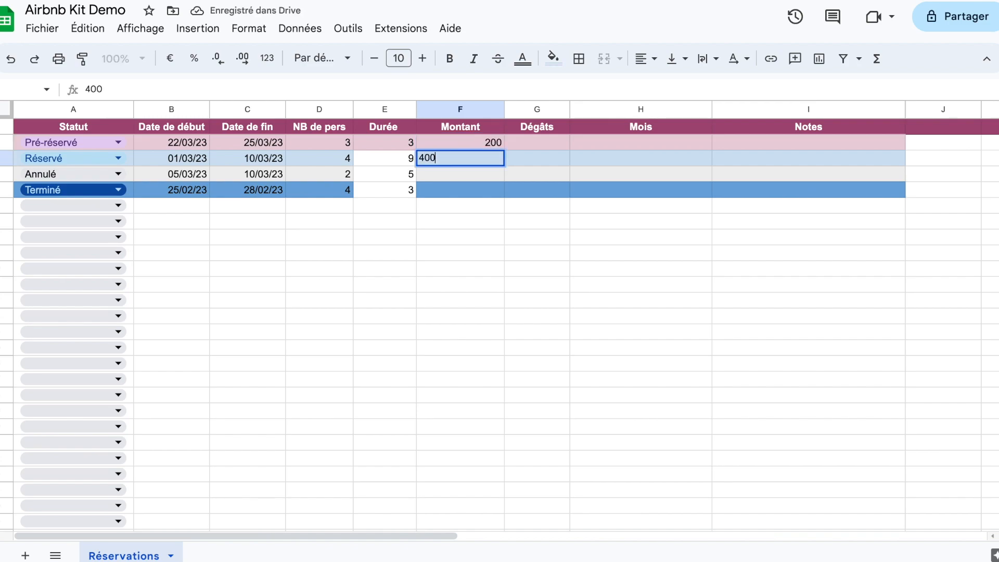
{"action": "key", "text": "Return"}
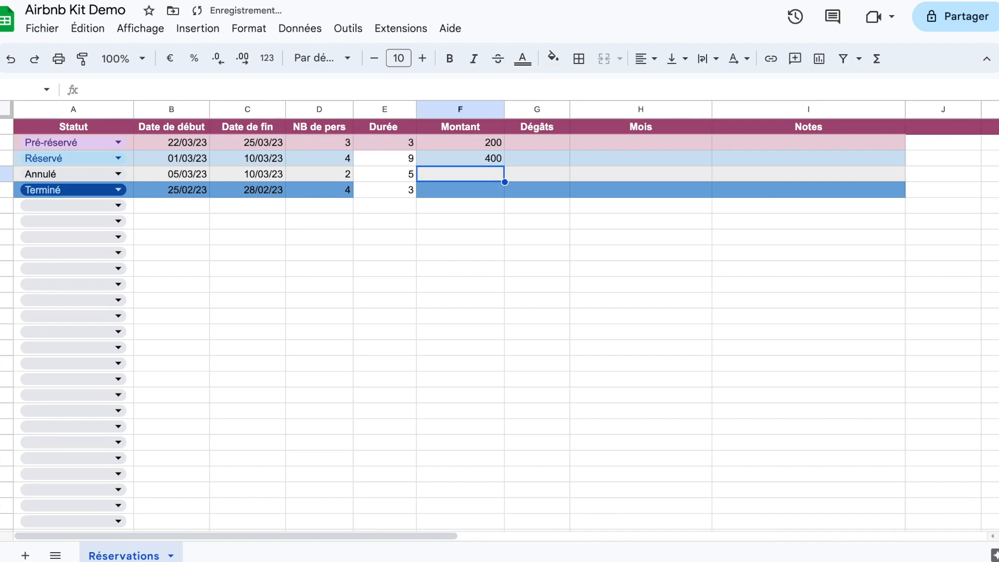
{"action": "type", "text": "159"}
{"action": "key", "text": "Return"}
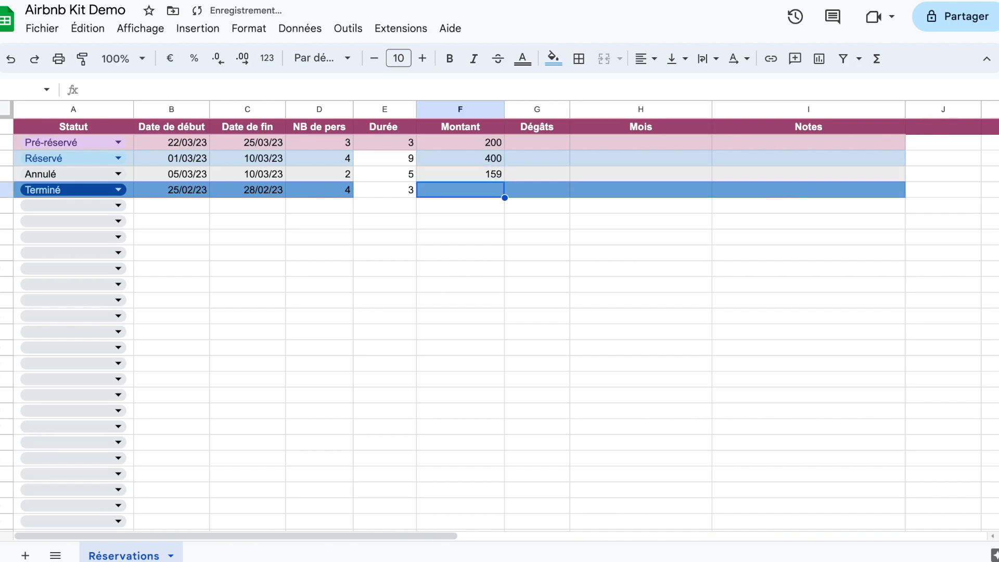
{"action": "type", "text": "399"}
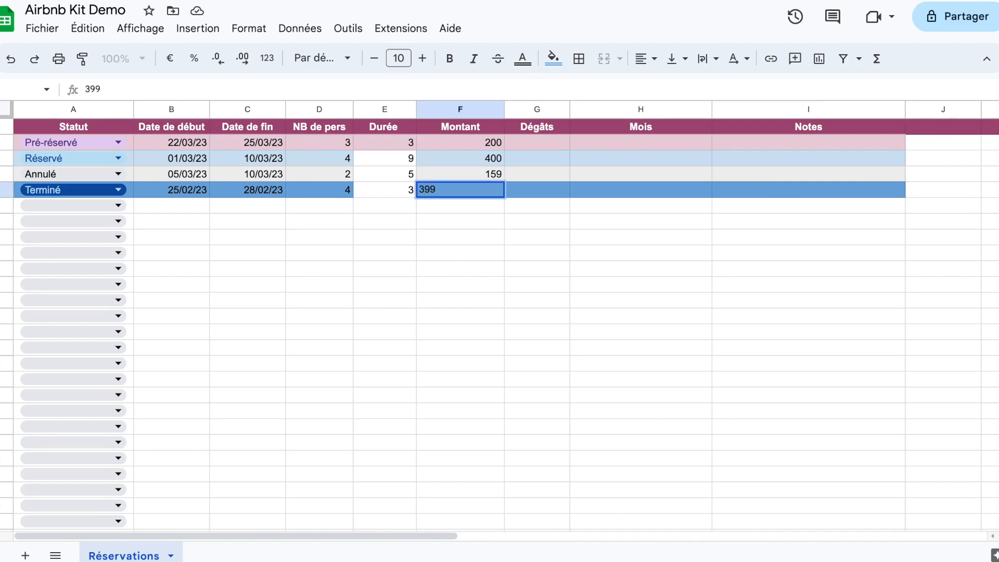
{"action": "key", "text": "Return"}
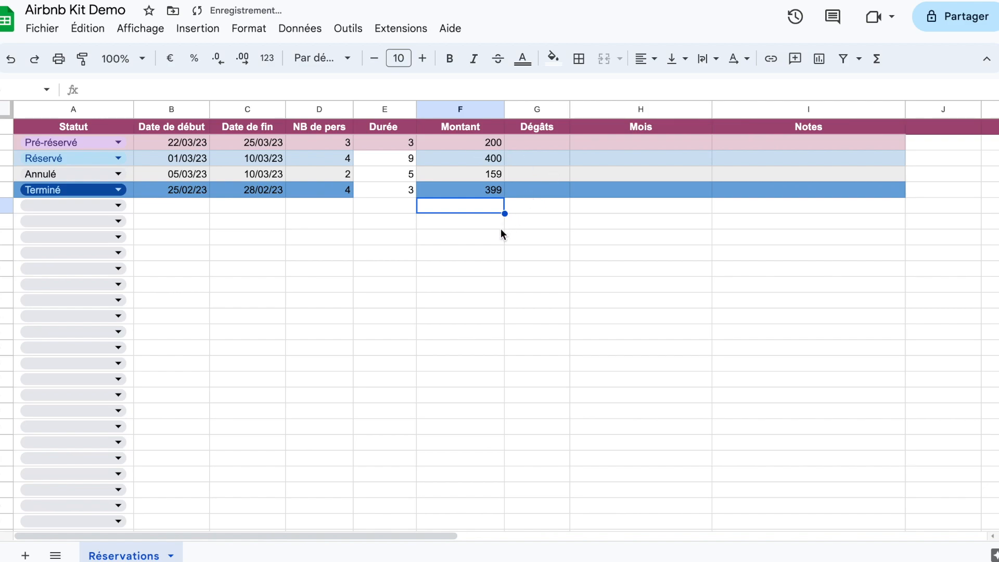
Format the Montant cells from F2 down to F1000 as euro currency and narrow the column slightly
{"action": "left_click", "coordinate": [467, 142]}
{"action": "key", "text": "ctrl+shift+Down"}
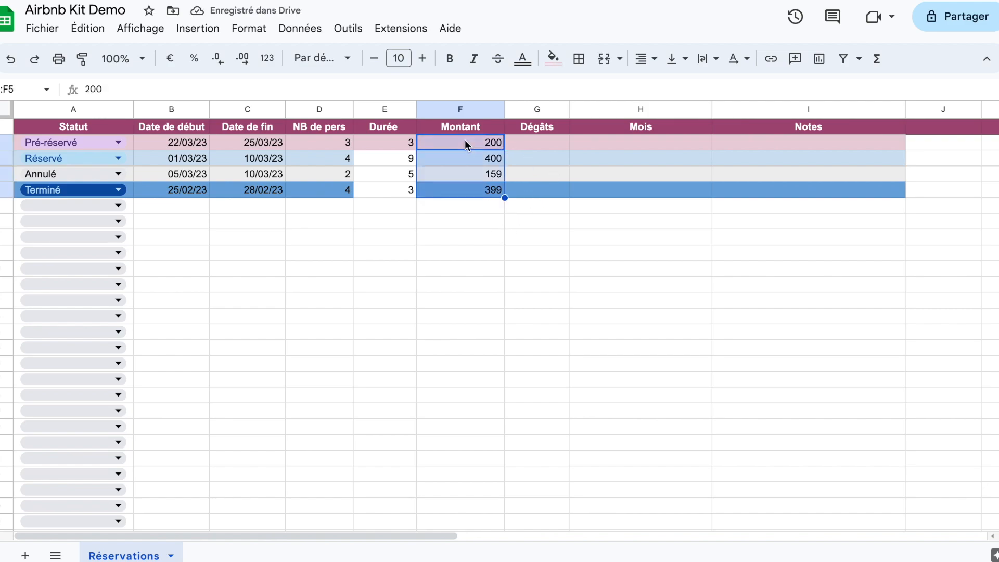
{"action": "key", "text": "ctrl+shift+Down"}
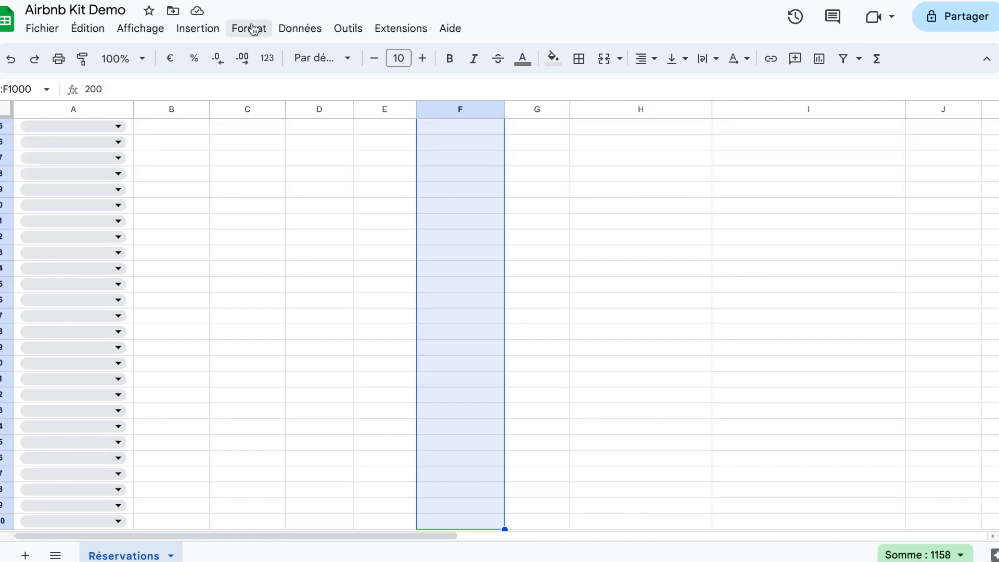
{"action": "left_click", "coordinate": [170, 59]}
{"action": "key", "text": "ctrl+Up"}
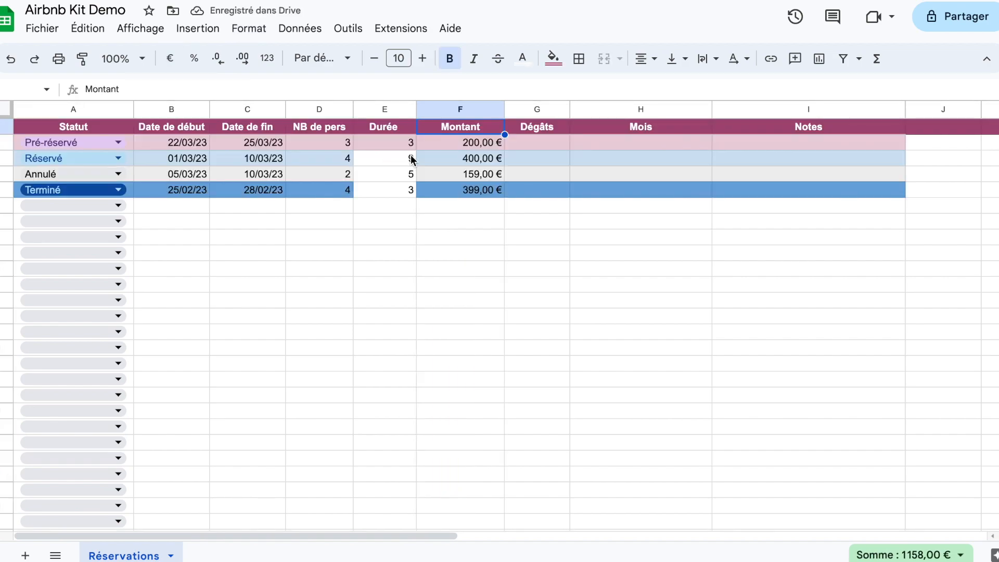
{"action": "key", "text": "Down"}
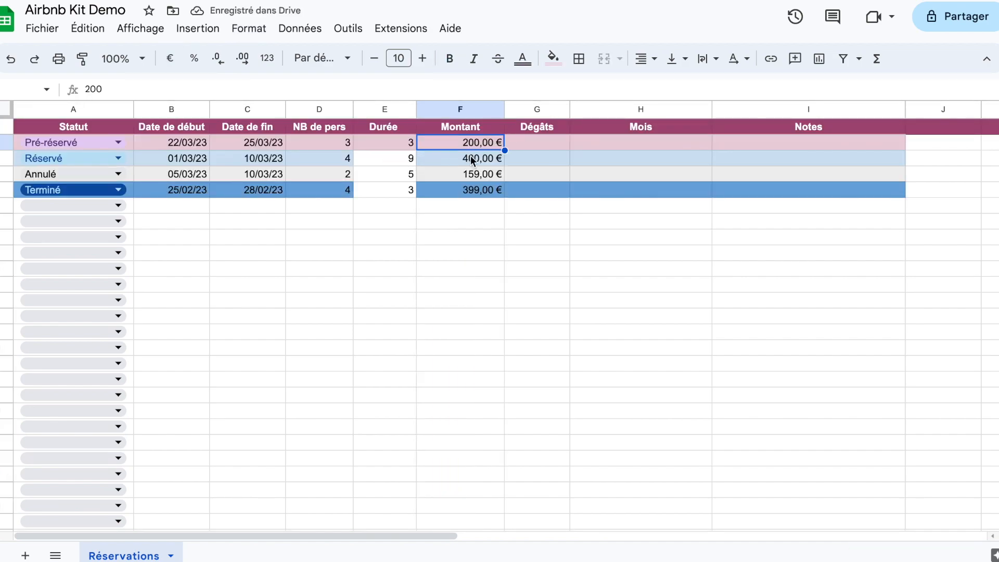
{"action": "left_click", "coordinate": [538, 148]}
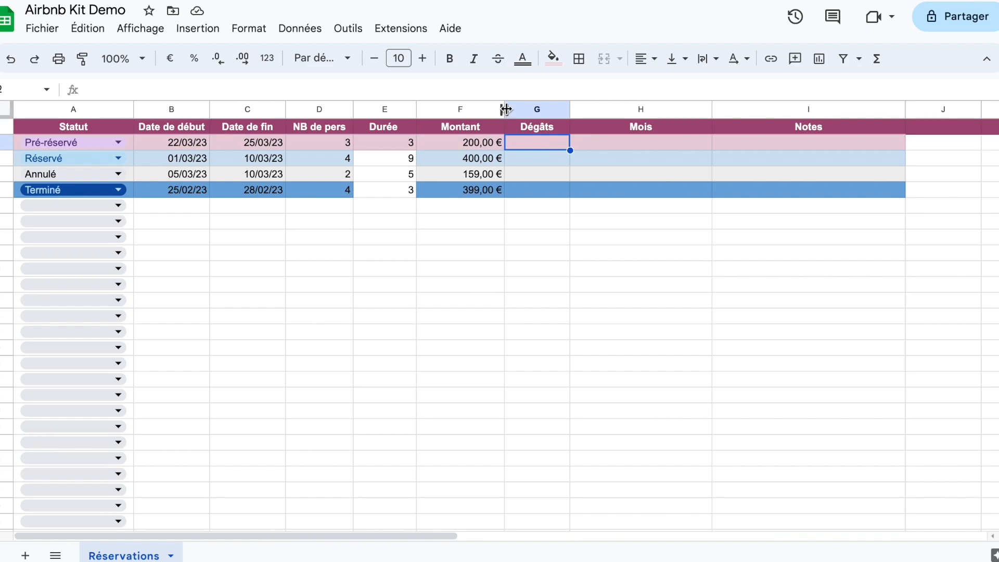
{"action": "left_click_drag", "start_coordinate": [504, 109], "coordinate": [486, 109]}
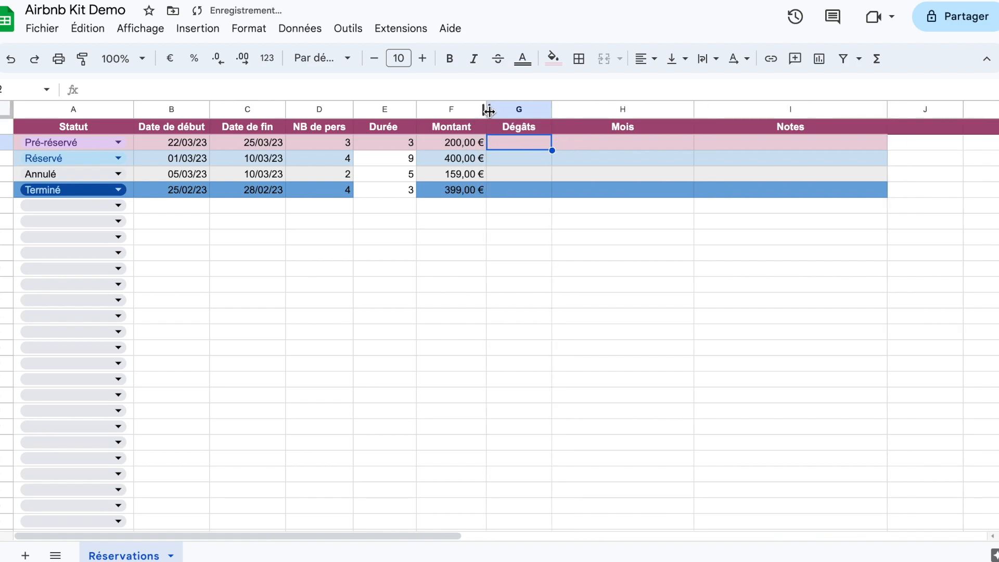
Insert checkboxes in the Dégâts column from G2 down to G1000 and tick the one in the Terminé row
{"action": "key", "text": "ctrl+shift+Down"}
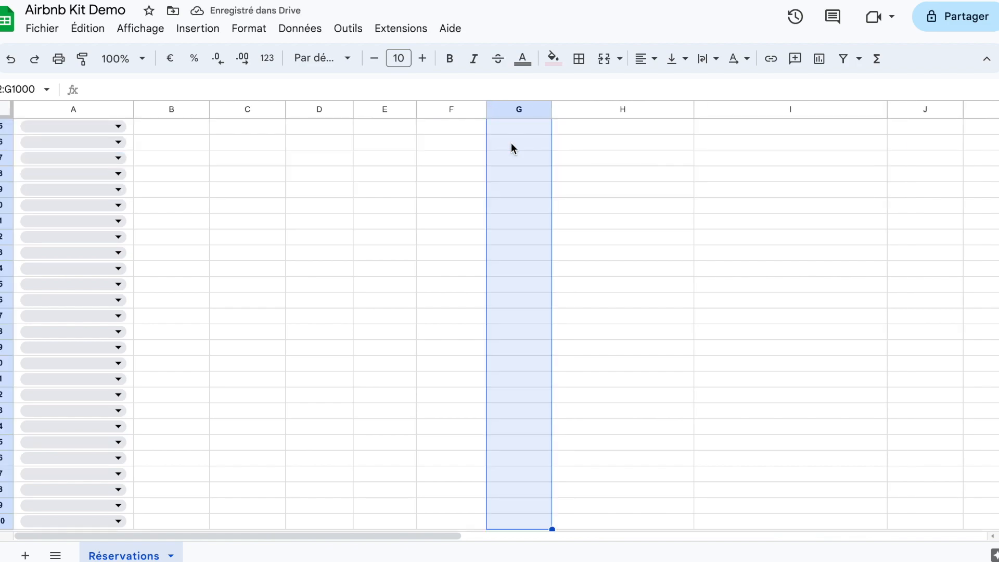
{"action": "left_click", "coordinate": [210, 31]}
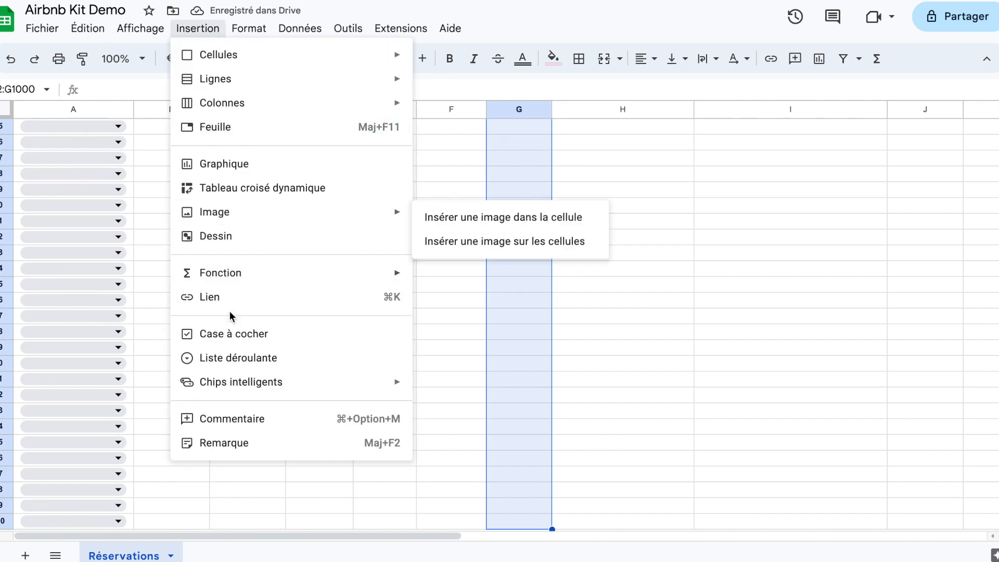
{"action": "left_click", "coordinate": [228, 332]}
{"action": "key", "text": "ctrl+Up"}
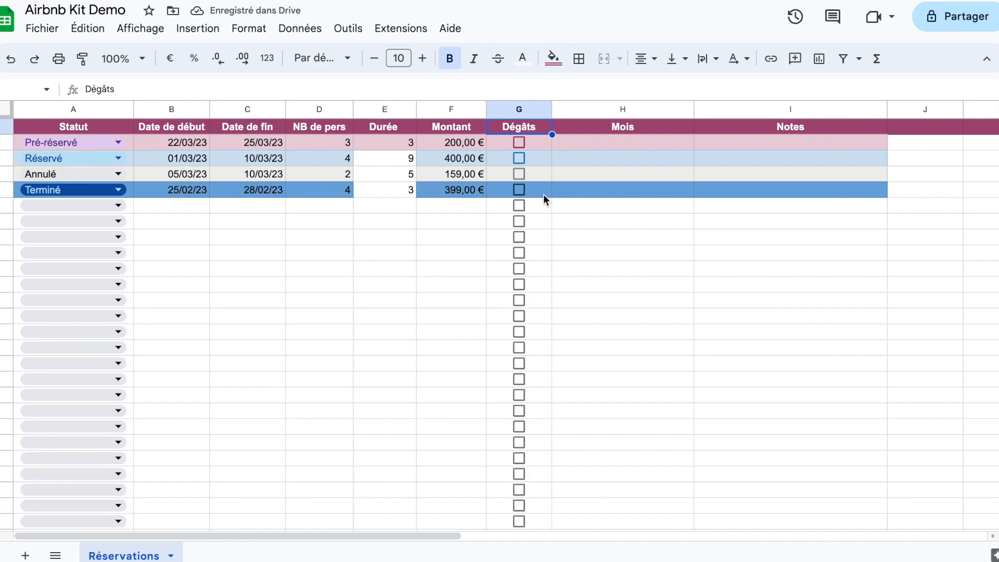
{"action": "left_click", "coordinate": [518, 190]}
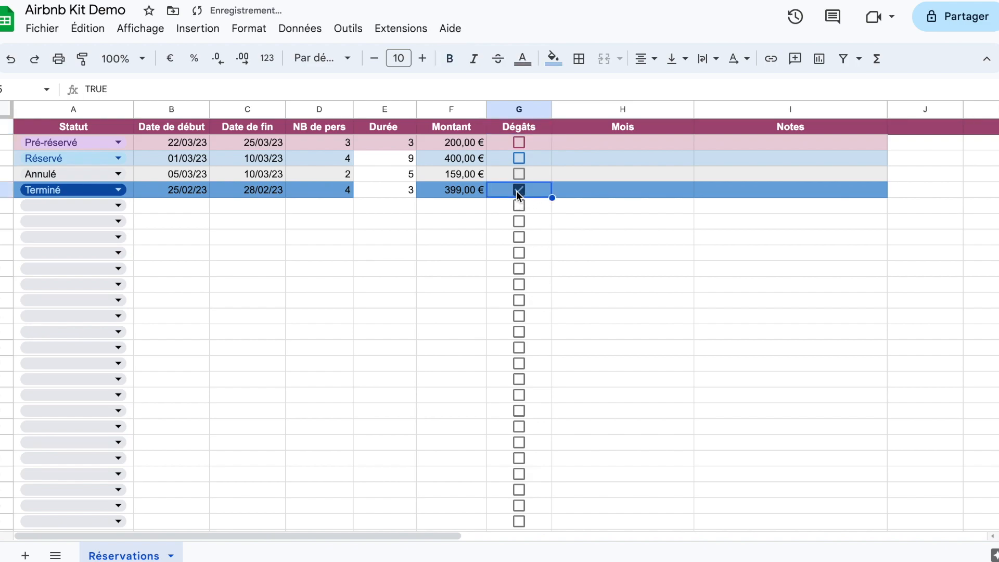
Start a DATE formula in the Mois cell of the Pré-réservé row
{"action": "left_click", "coordinate": [607, 150]}
{"action": "type", "text": "="}
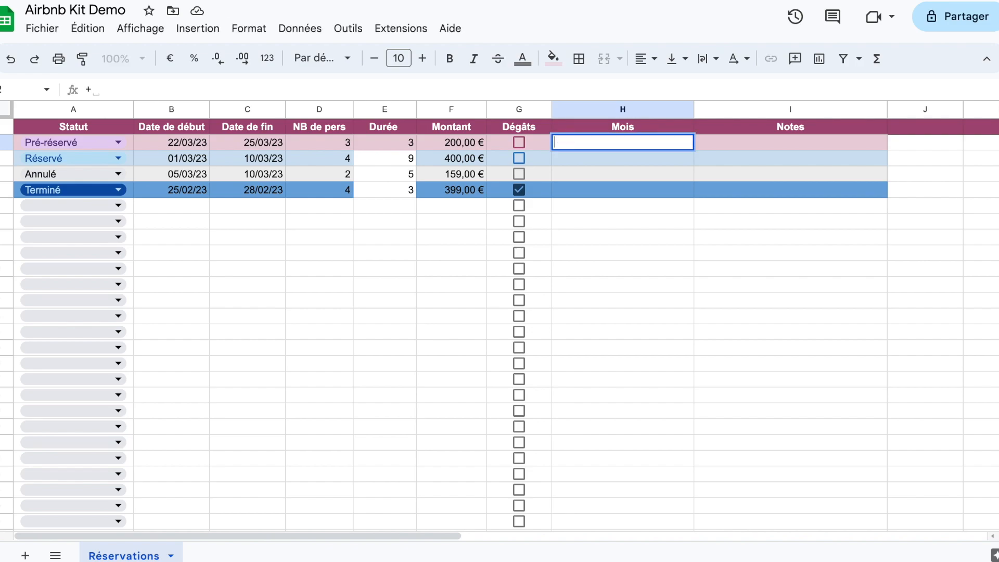
{"action": "type", "text": "dat"}
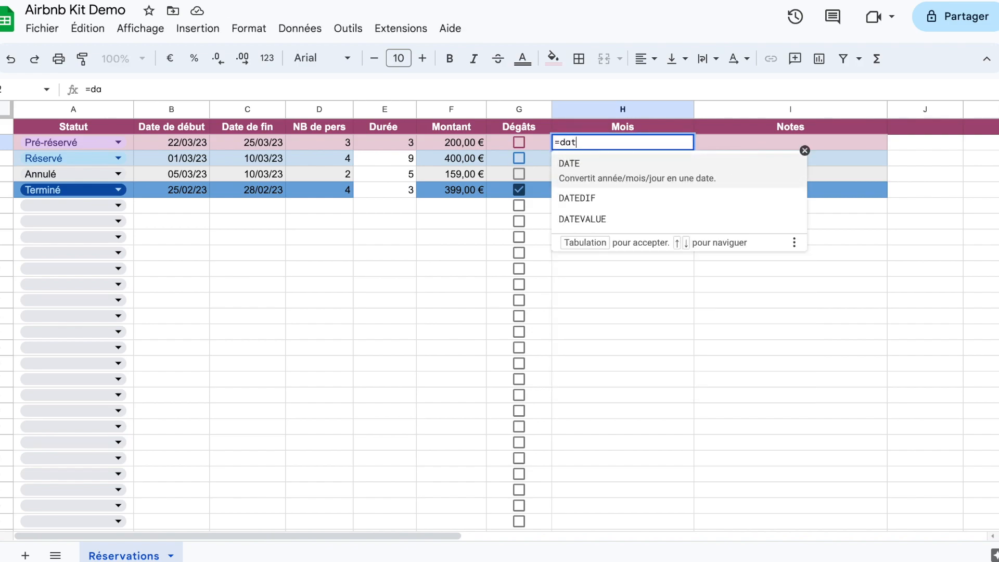
{"action": "key", "text": "Tab"}
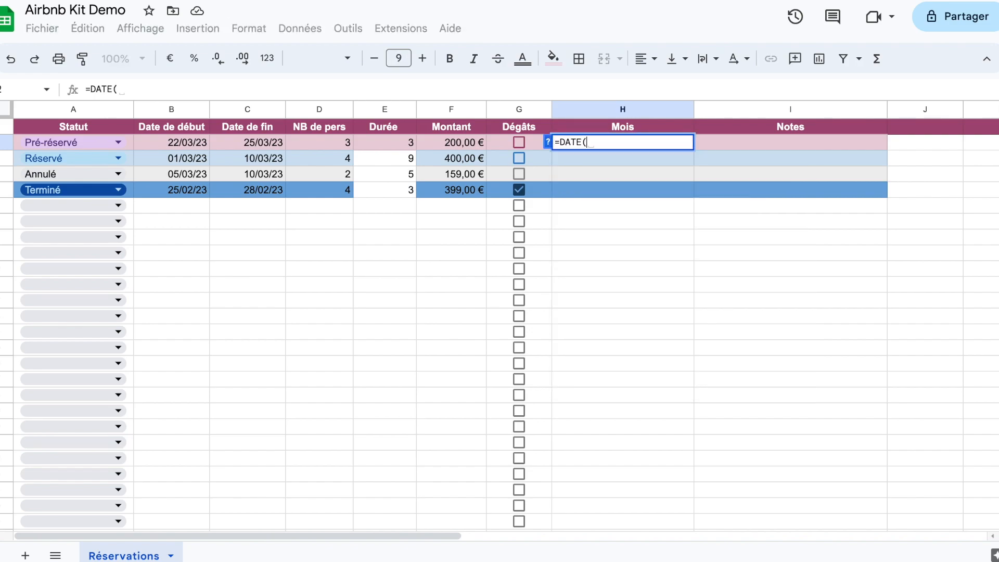
{"action": "left_click", "coordinate": [260, 142]}
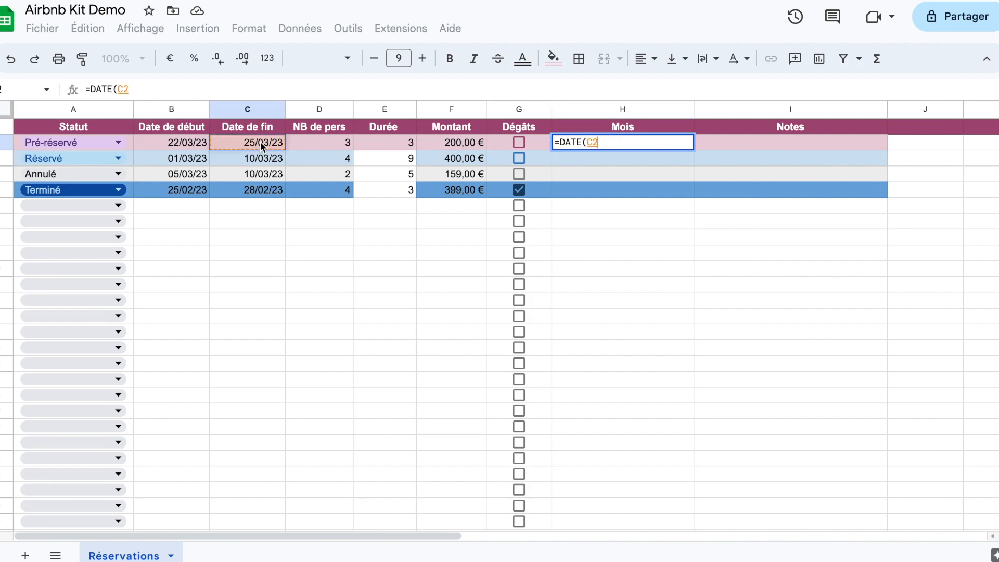
{"action": "key", "text": "BackSpace"}
{"action": "key", "text": "BackSpace"}
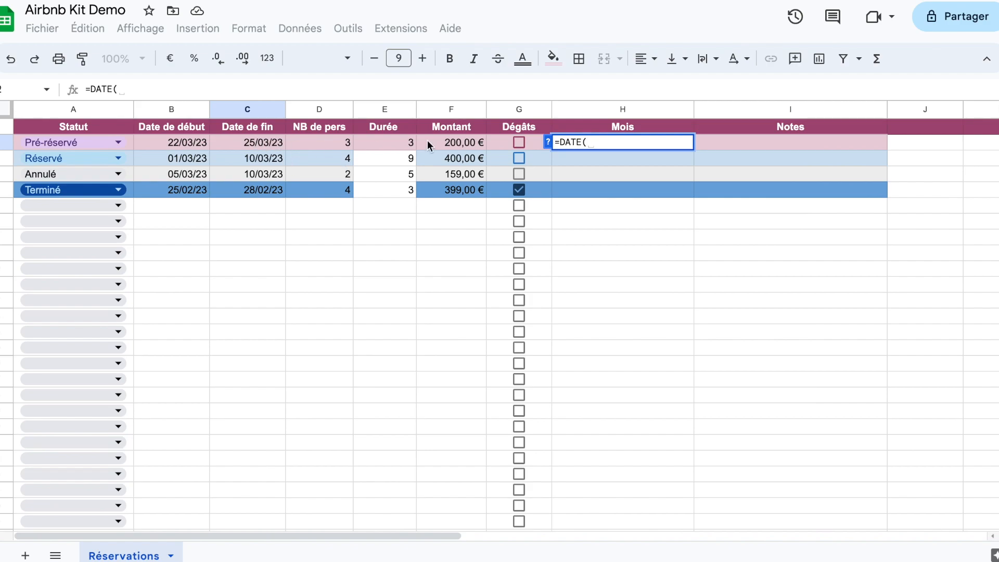
Show the DATE syntax help and give YEAR(C2) as the year argument, followed by a semicolon
{"action": "left_click", "coordinate": [547, 142]}
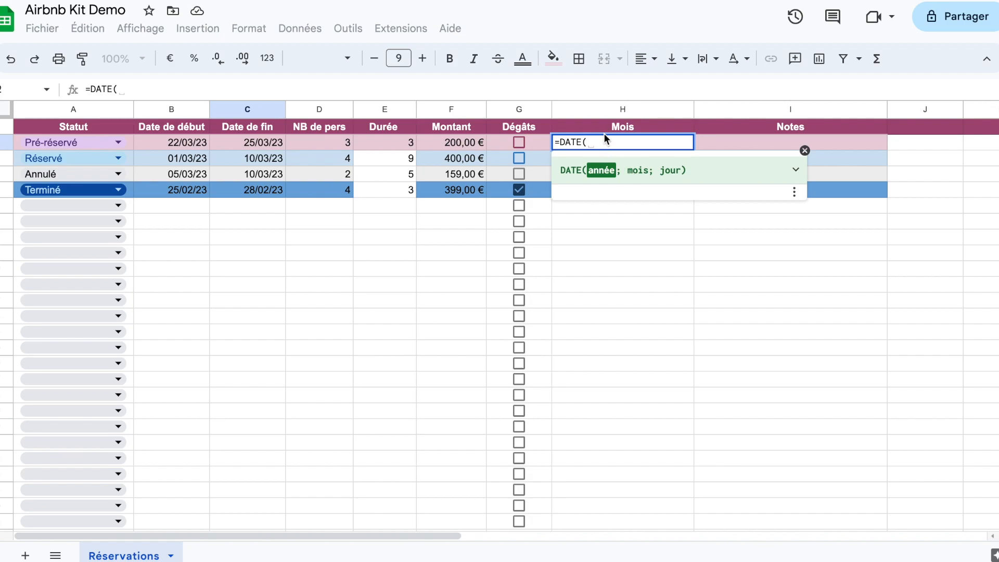
{"action": "type", "text": "y"}
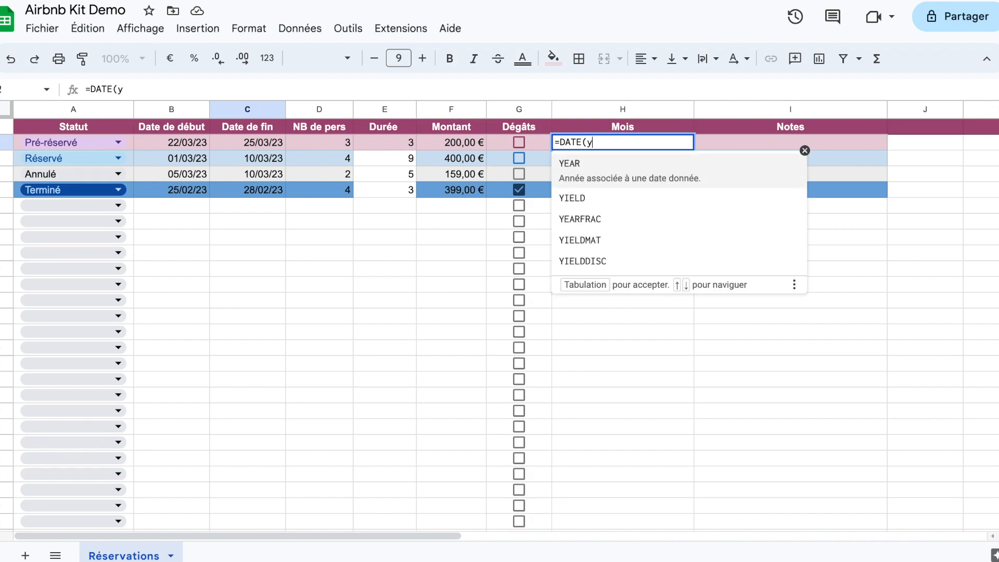
{"action": "key", "text": "Tab"}
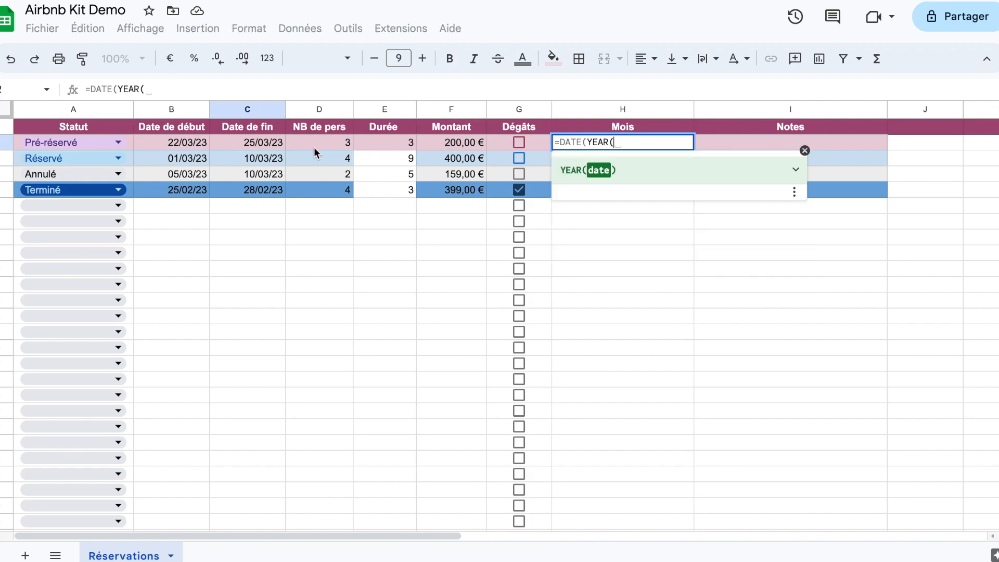
{"action": "left_click", "coordinate": [264, 145]}
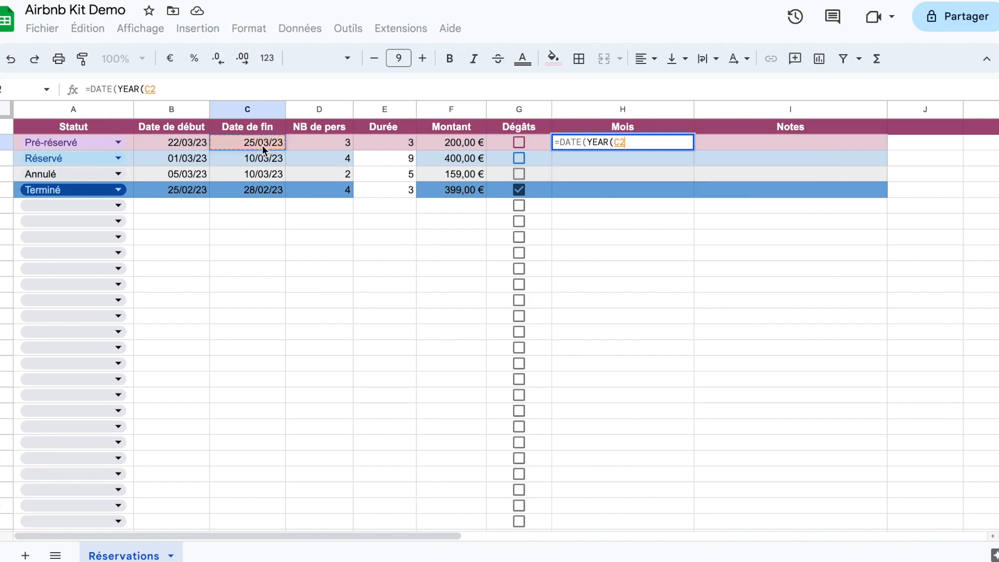
{"action": "type", "text": ");"}
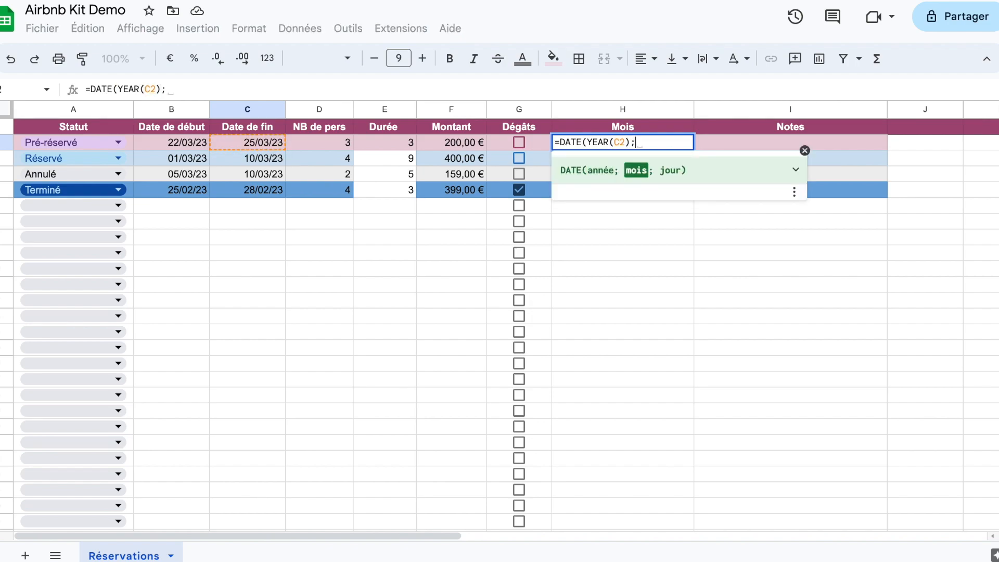
Give MONTH(C2) as the month argument of the DATE formula, followed by a semicolon
{"action": "type", "text": "mo"}
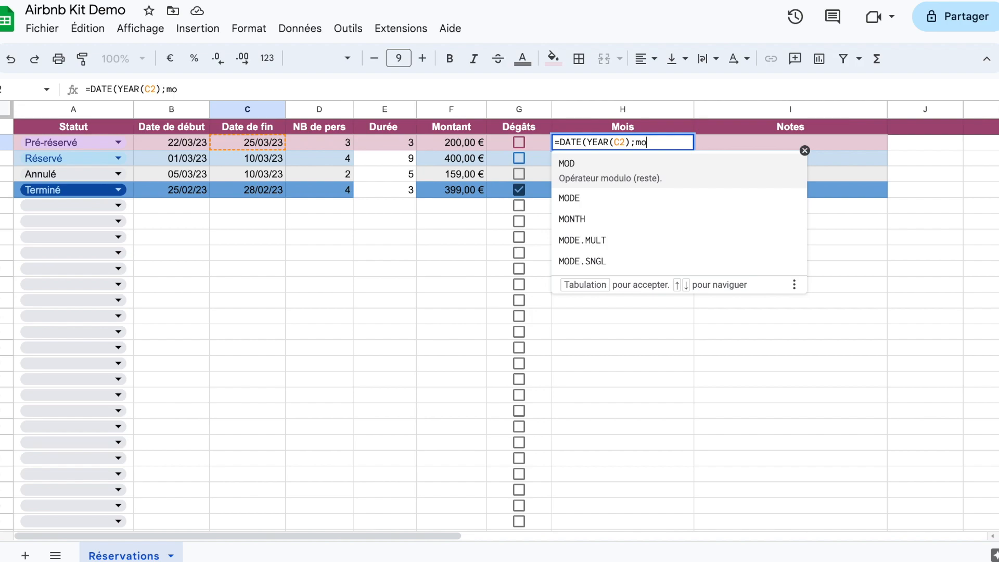
{"action": "key", "text": "Down"}
{"action": "key", "text": "Down"}
{"action": "key", "text": "Tab"}
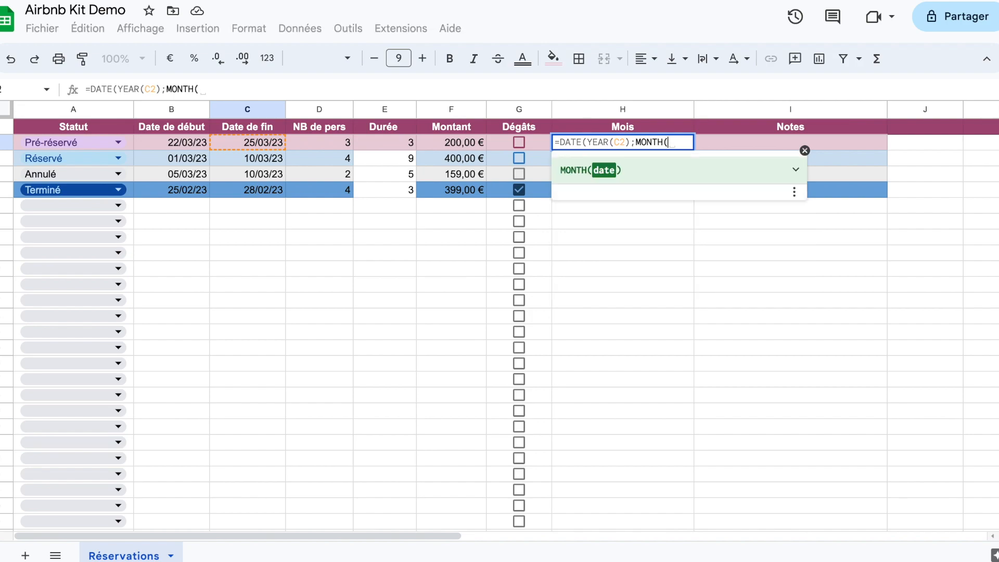
{"action": "left_click", "coordinate": [248, 142]}
{"action": "type", "text": ");"}
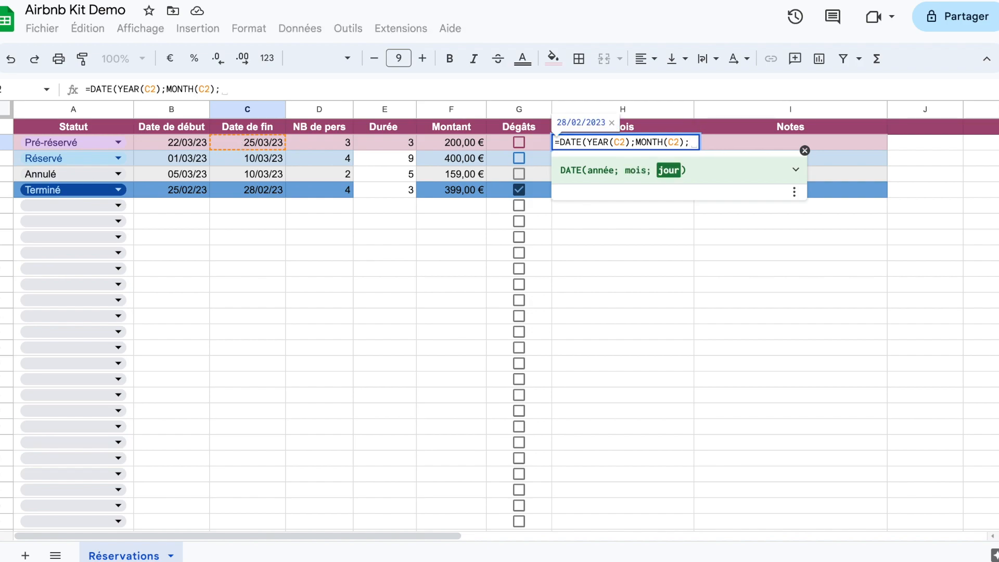
Complete the DATE formula with 1 as the day and accept the suggested autofill for the rest of the Mois column
{"action": "type", "text": " 1"}
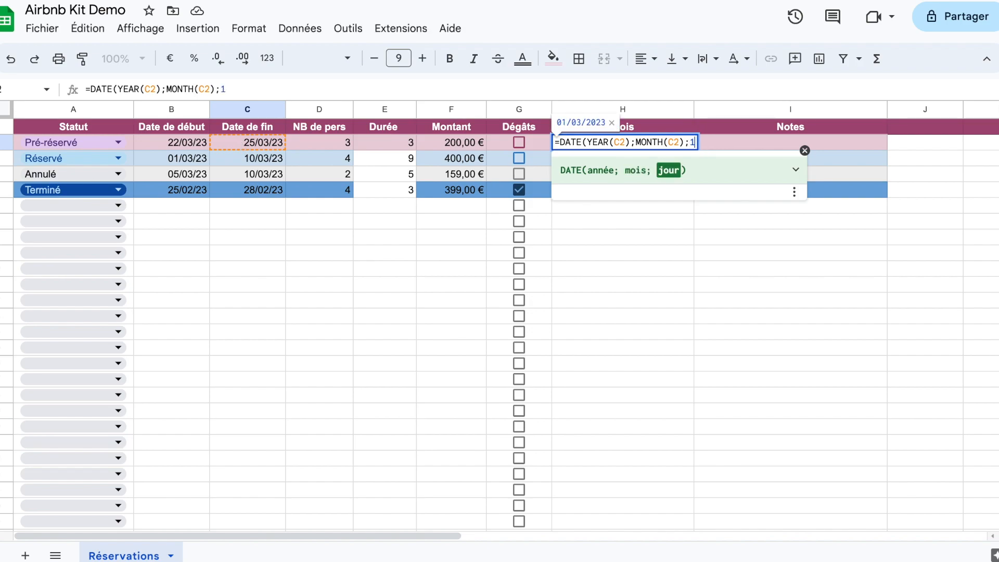
{"action": "type", "text": ")"}
{"action": "key", "text": "Return"}
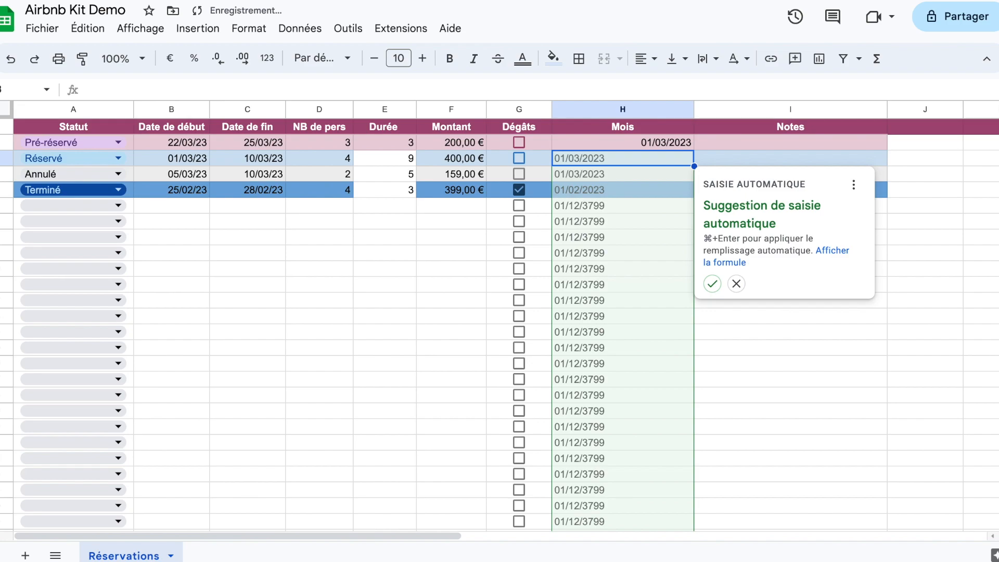
{"action": "left_click", "coordinate": [712, 284]}
{"action": "left_click", "coordinate": [249, 28]}
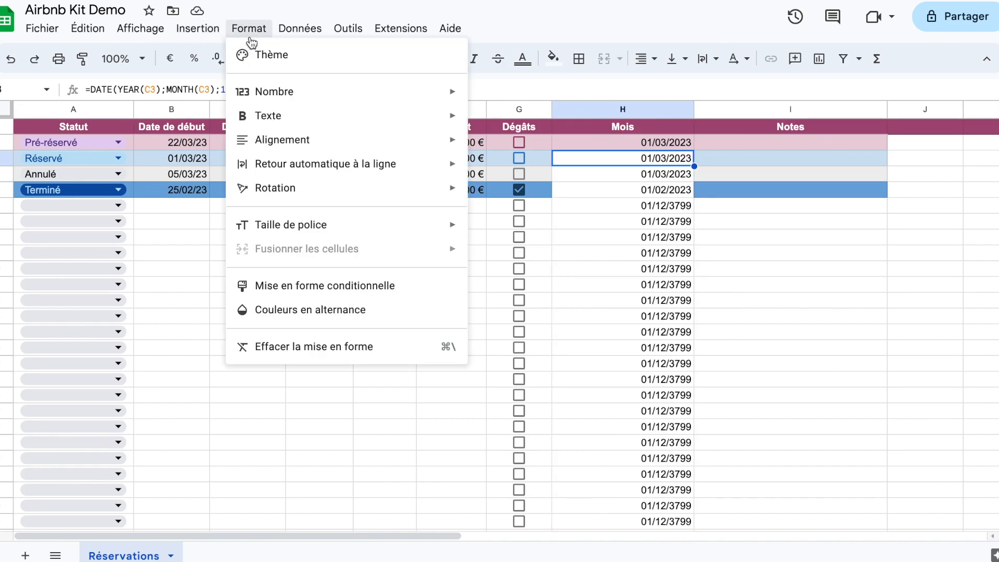
{"action": "left_click", "coordinate": [316, 287]}
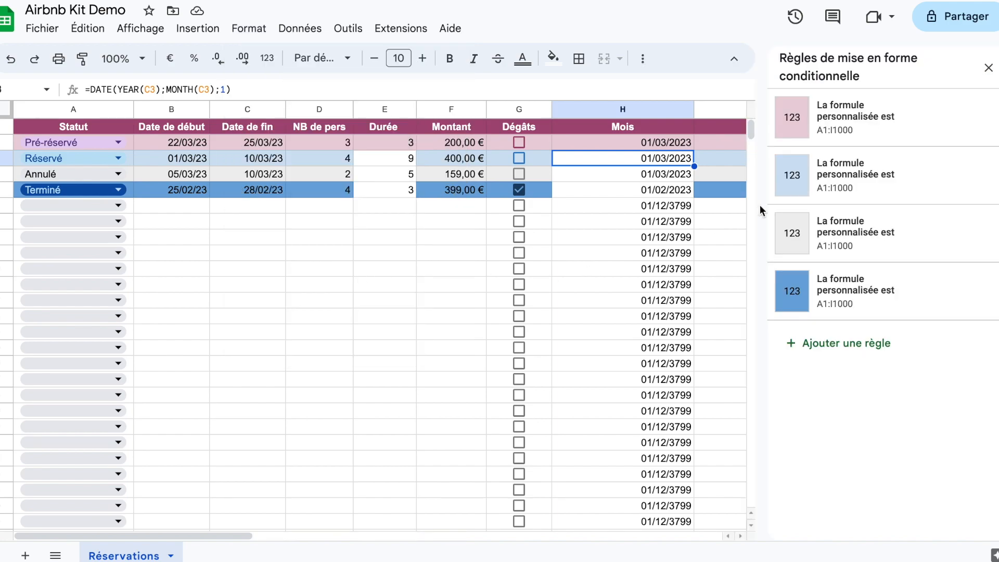
{"action": "left_click", "coordinate": [960, 134]}
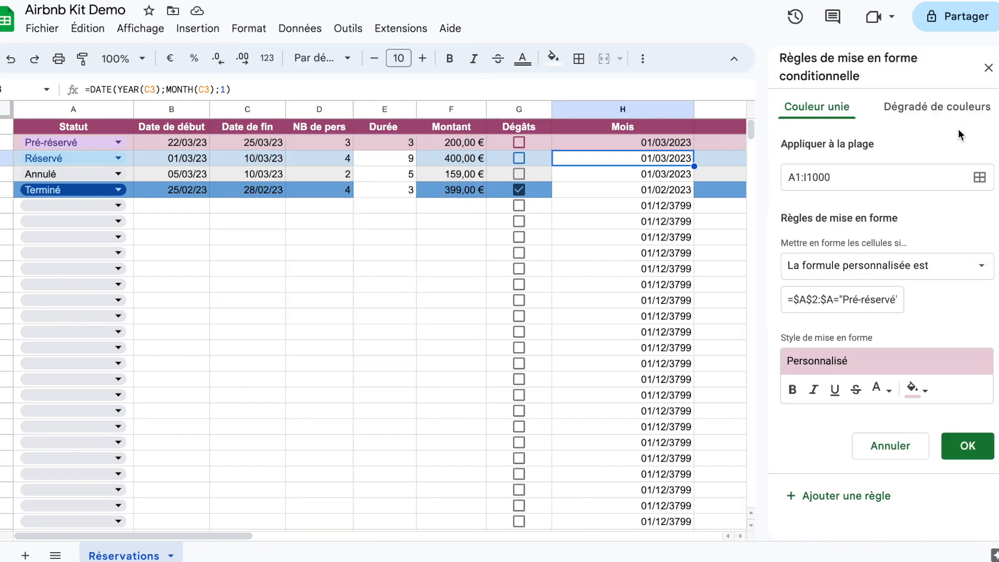
{"action": "left_click", "coordinate": [988, 68]}
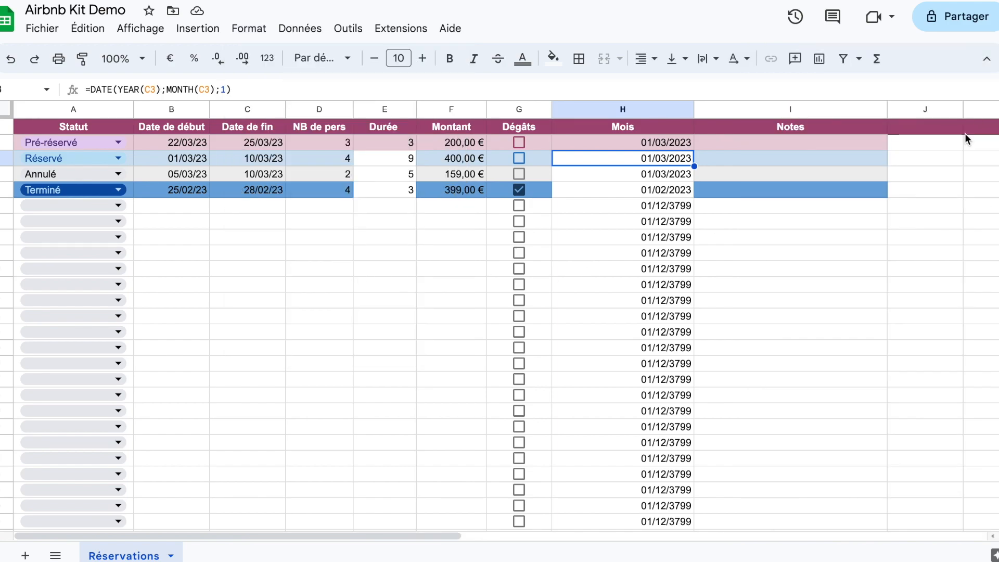
Delete all four conditional formatting rules applied to A1:I1000 and close the rules list
{"action": "left_click", "coordinate": [249, 28]}
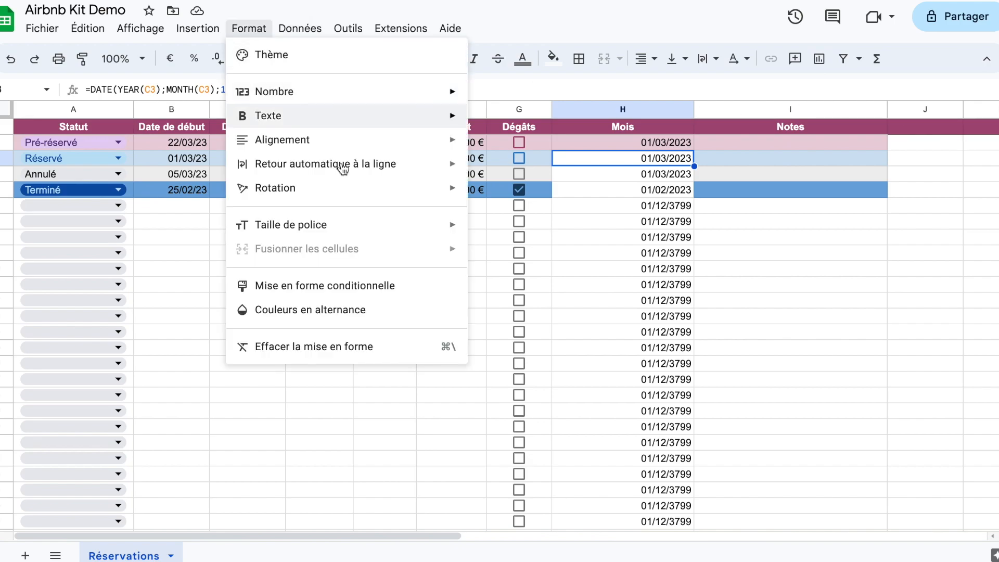
{"action": "left_click", "coordinate": [341, 286]}
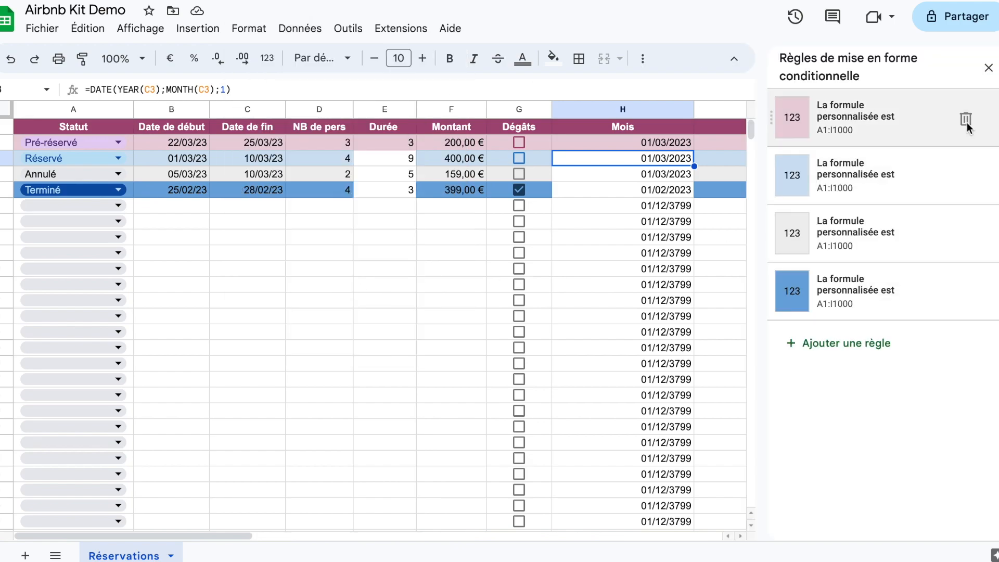
{"action": "left_click", "coordinate": [965, 119]}
{"action": "left_click", "coordinate": [965, 120]}
{"action": "left_click", "coordinate": [966, 119]}
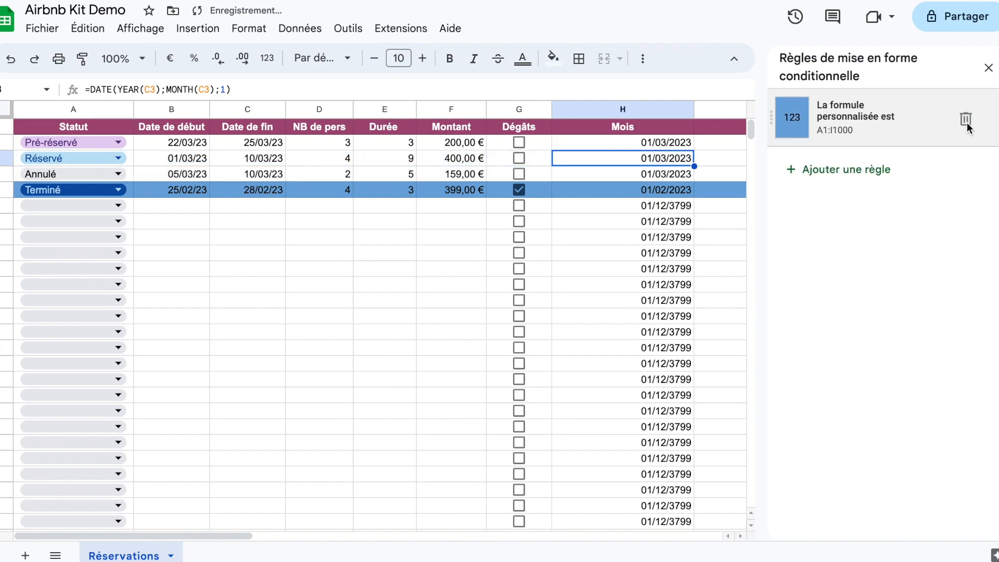
{"action": "left_click", "coordinate": [965, 119]}
{"action": "left_click", "coordinate": [988, 67]}
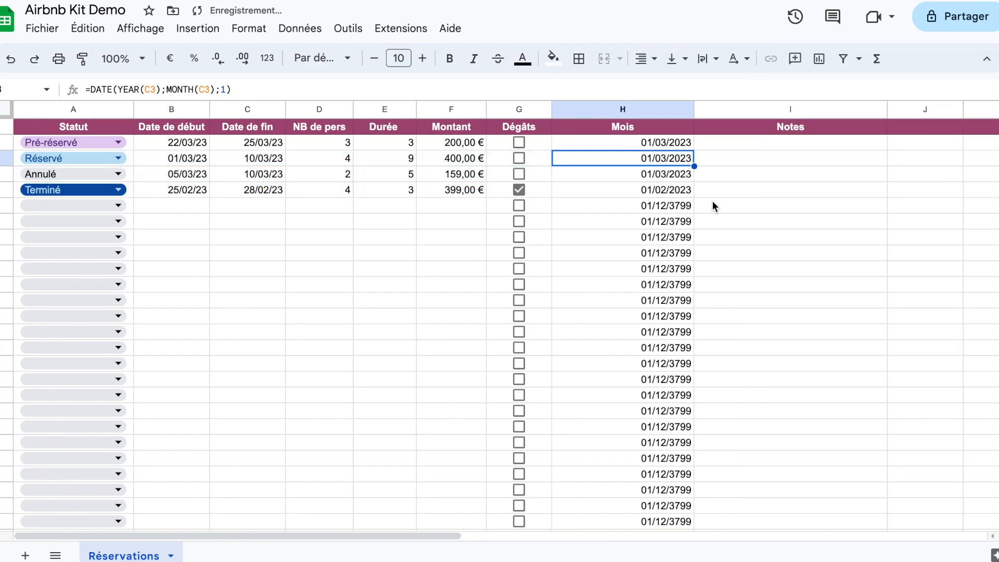
Wrap the DATE formula in the Pré-réservé row's Mois cell in an IF function with C2="" as its condition
{"action": "left_click", "coordinate": [678, 208]}
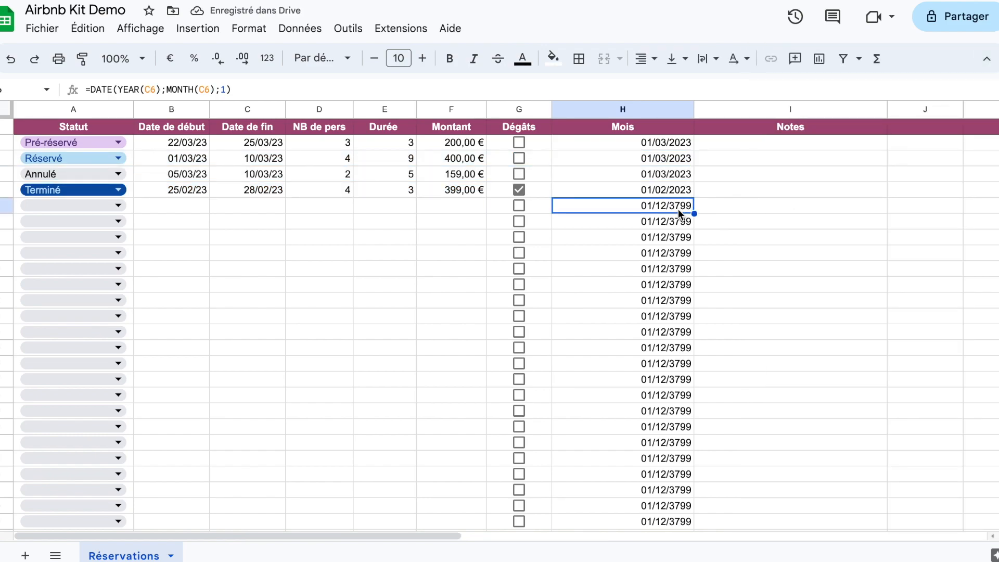
{"action": "left_click", "coordinate": [468, 210]}
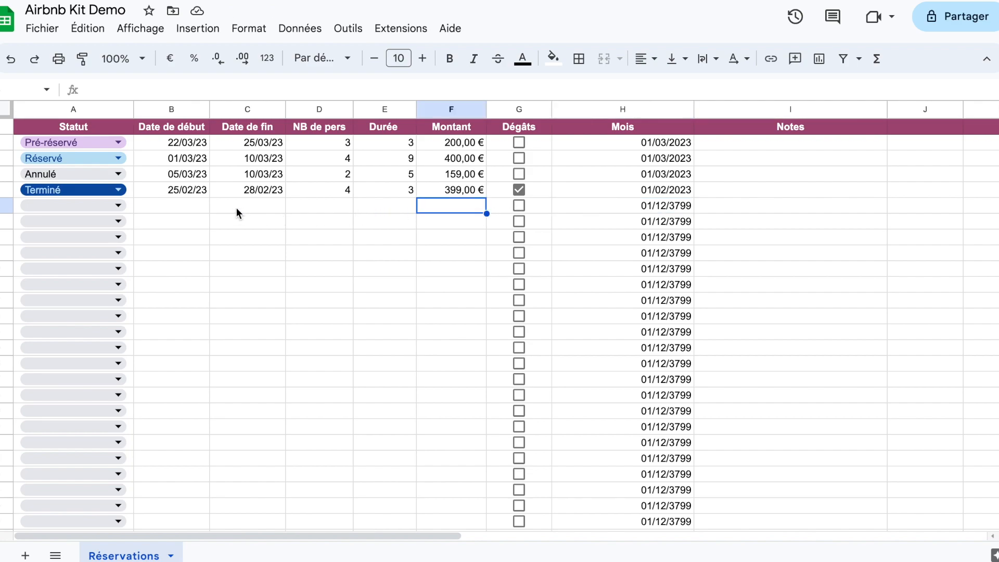
{"action": "left_click", "coordinate": [667, 206]}
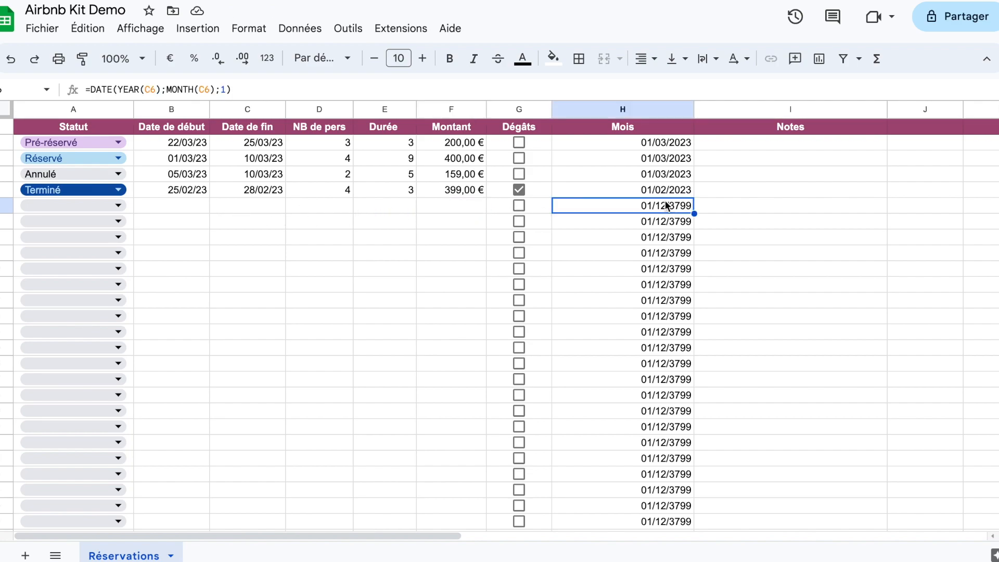
{"action": "left_click", "coordinate": [638, 141]}
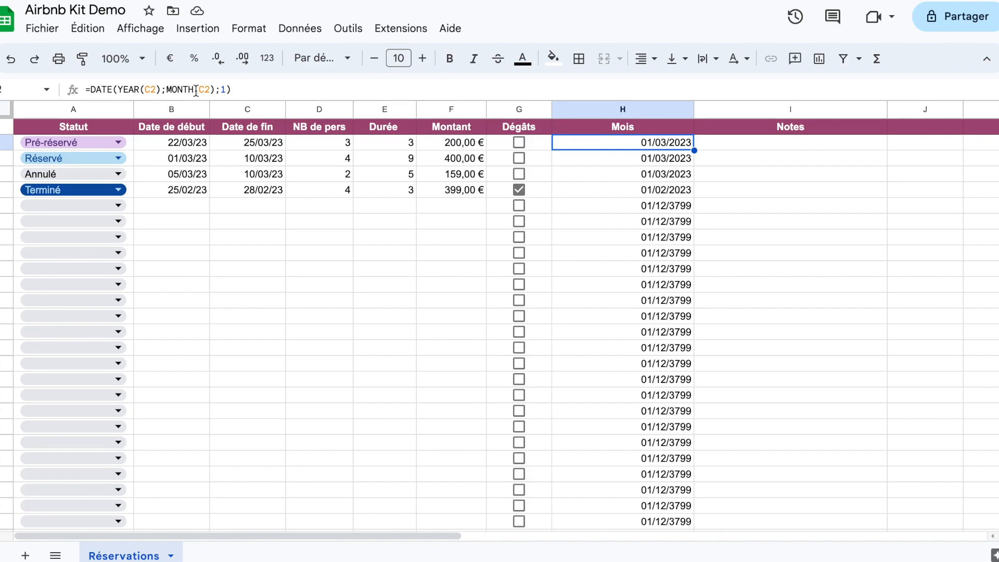
{"action": "left_click", "coordinate": [91, 89]}
{"action": "type", "text": "if("}
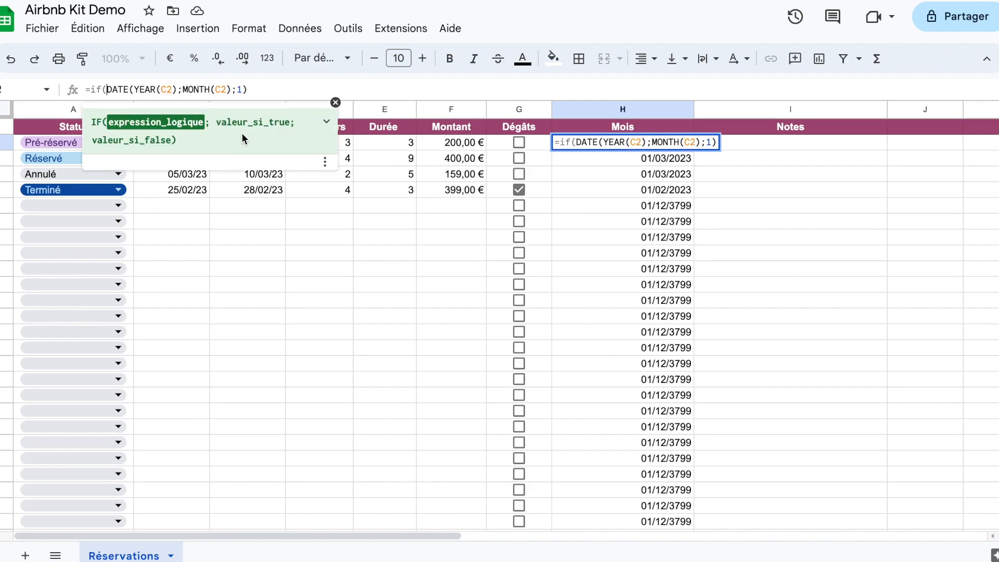
{"action": "left_click", "coordinate": [335, 102]}
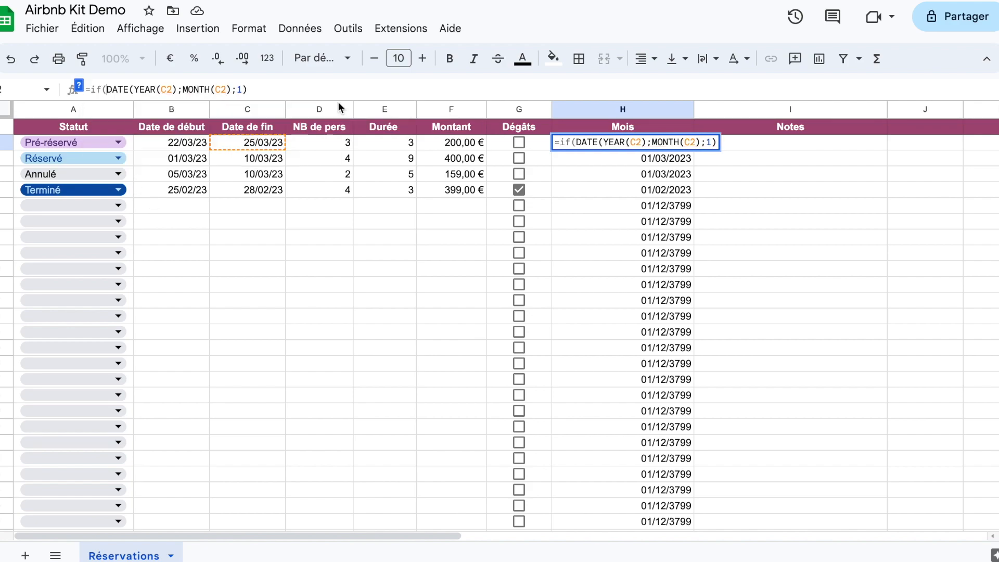
{"action": "left_click", "coordinate": [260, 142]}
{"action": "type", "text": "=\"\""}
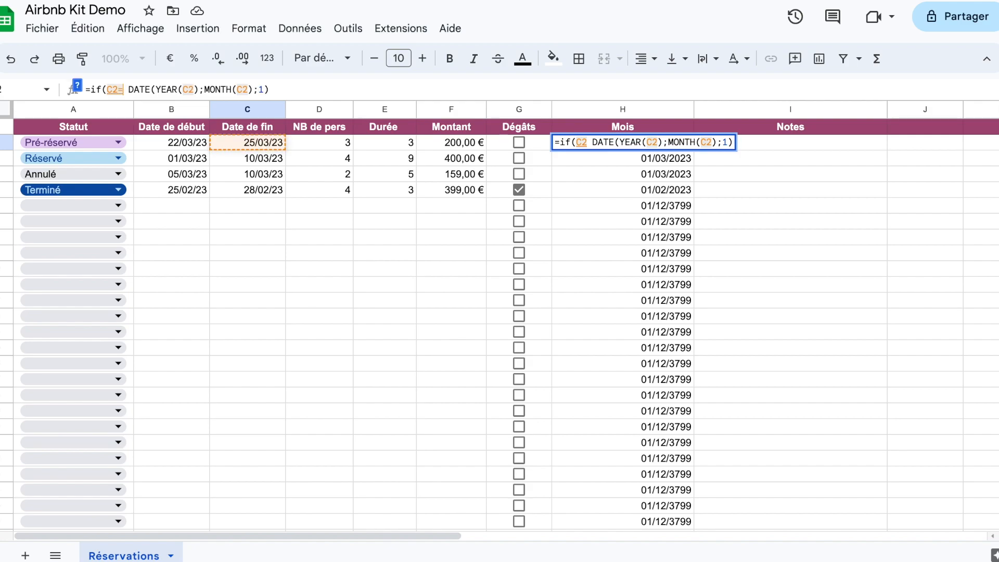
{"action": "type", "text": ";"}
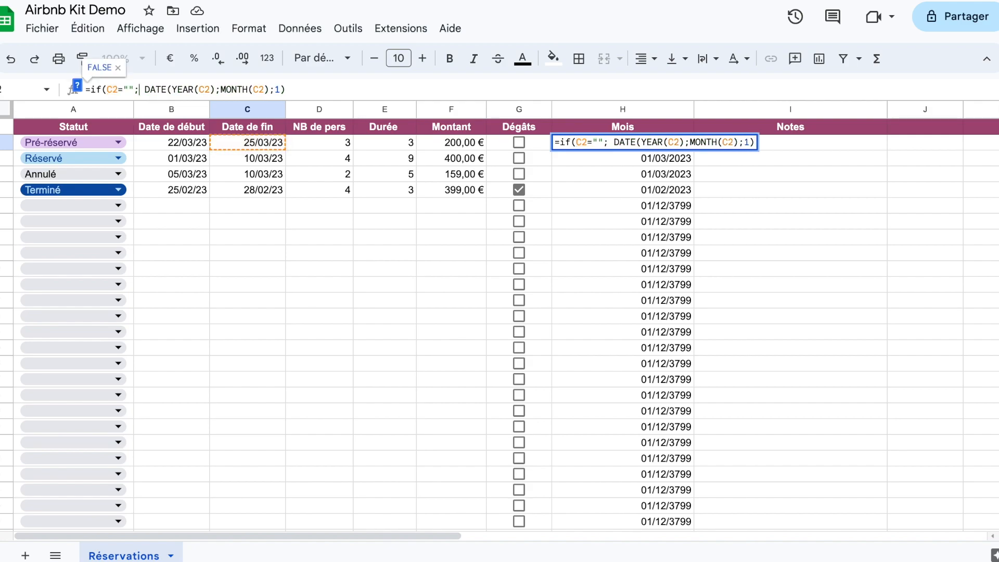
Change the IF condition to C2<>"" and complete the Mois formula with "" as the value if false
{"action": "left_click", "coordinate": [285, 89]}
{"action": "type", "text": ";"}
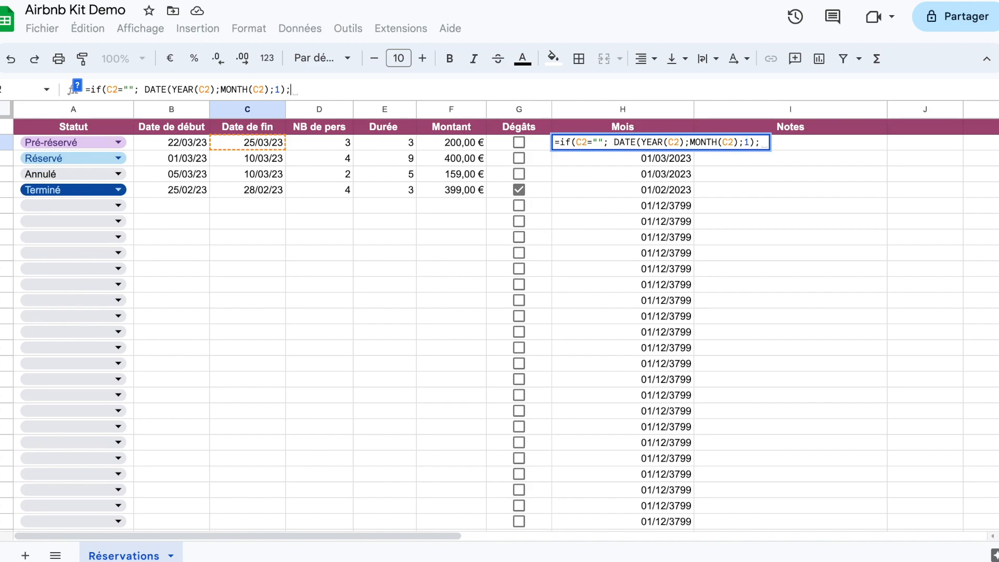
{"action": "left_click", "coordinate": [124, 89]}
{"action": "key", "text": "BackSpace"}
{"action": "type", "text": "<"}
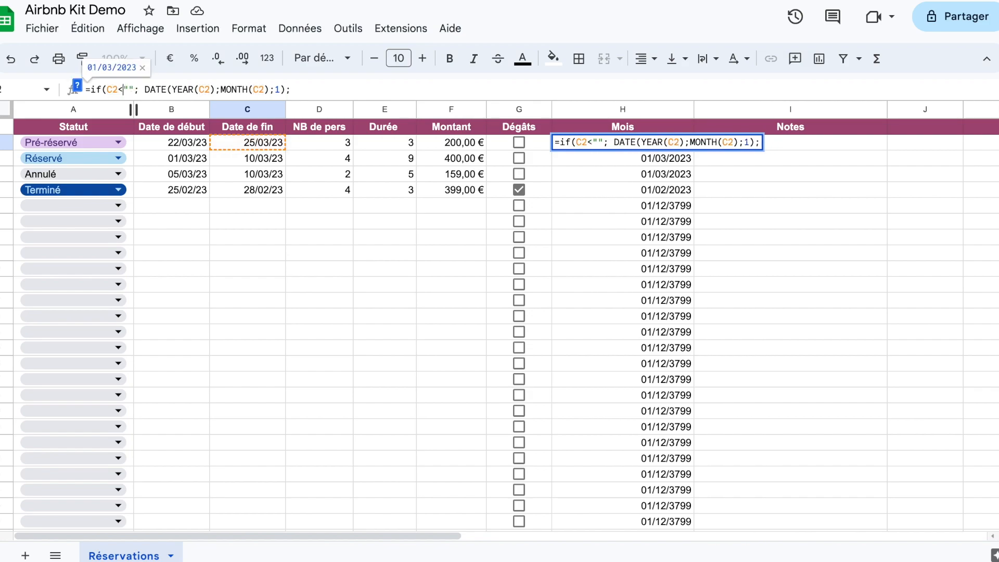
{"action": "type", "text": ">"}
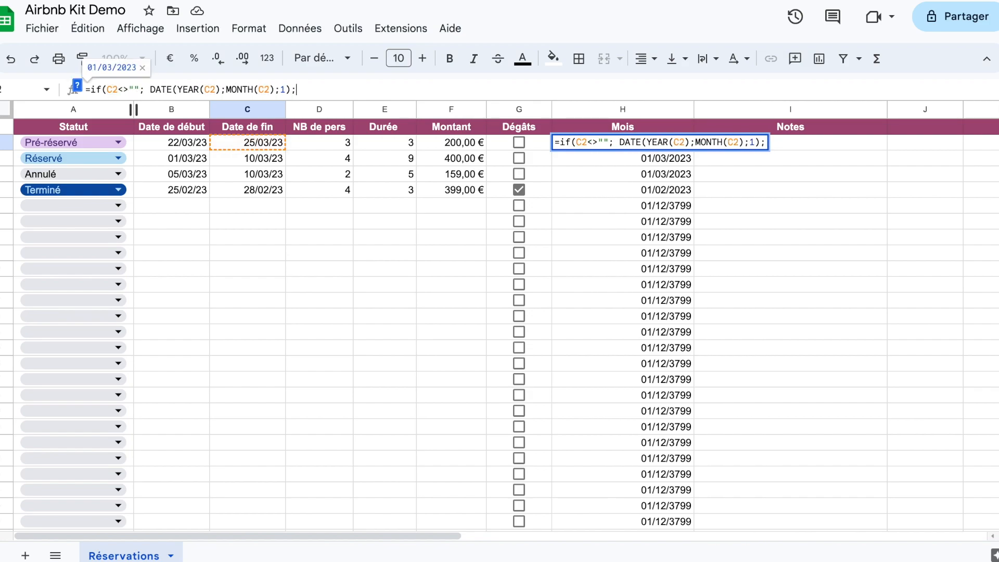
{"action": "type", "text": "\"\")"}
{"action": "key", "text": "Return"}
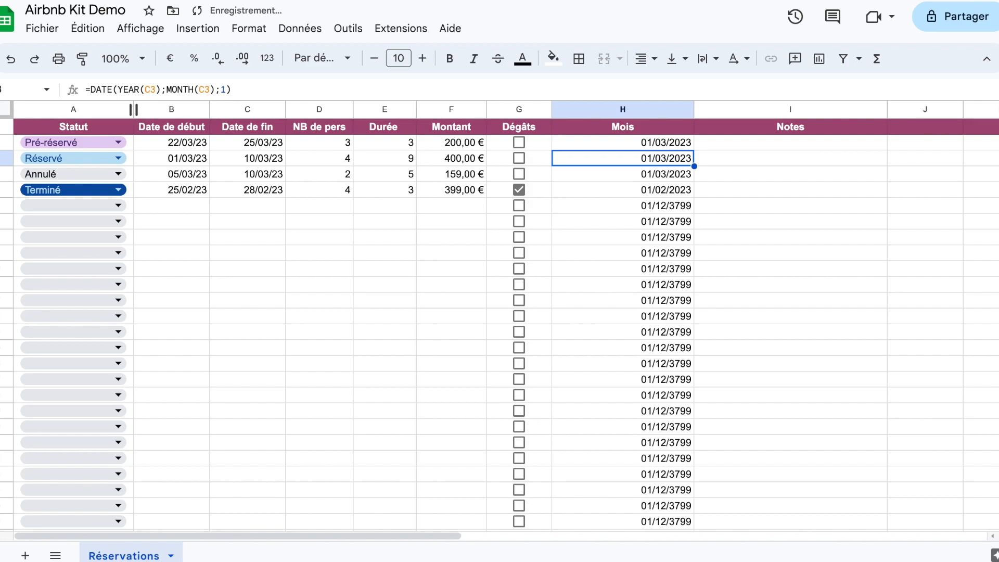
Copy the Pré-réservé row's Mois formula into all the rows below it in the Mois column
{"action": "left_click", "coordinate": [690, 146]}
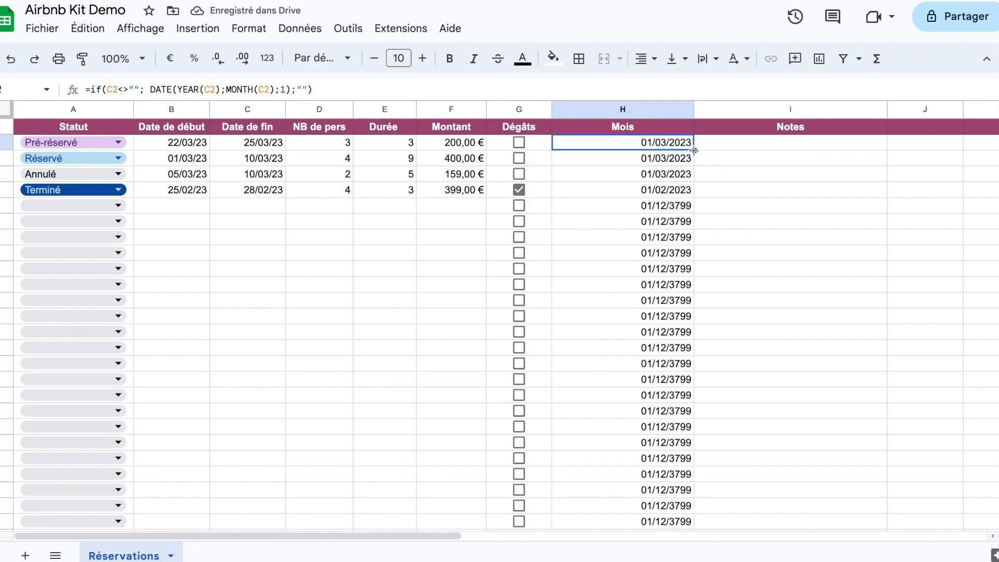
{"action": "key", "text": "ctrl+c"}
{"action": "left_click", "coordinate": [663, 160]}
{"action": "key", "text": "ctrl+shift+Down"}
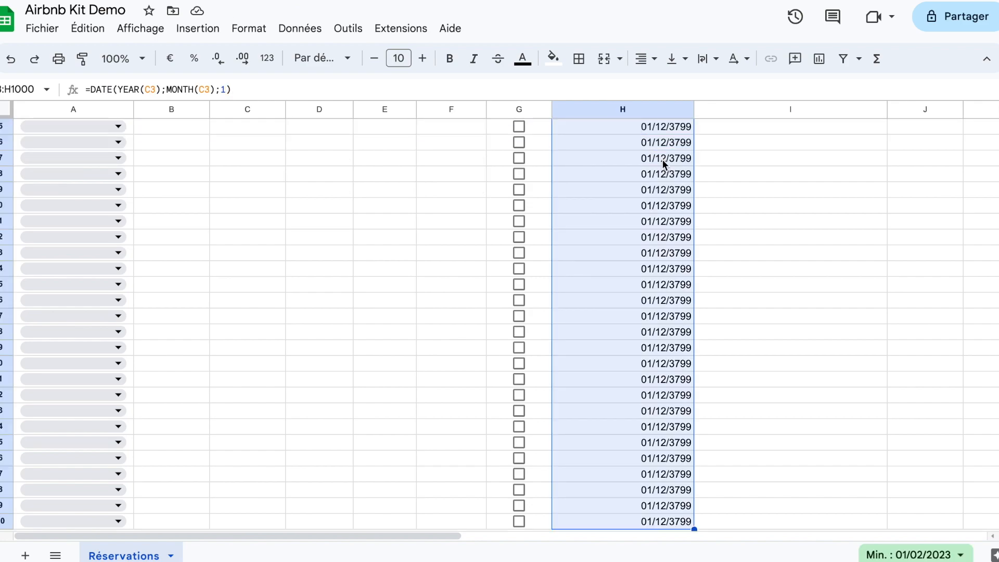
{"action": "key", "text": "ctrl+v"}
{"action": "key", "text": "ctrl+Up"}
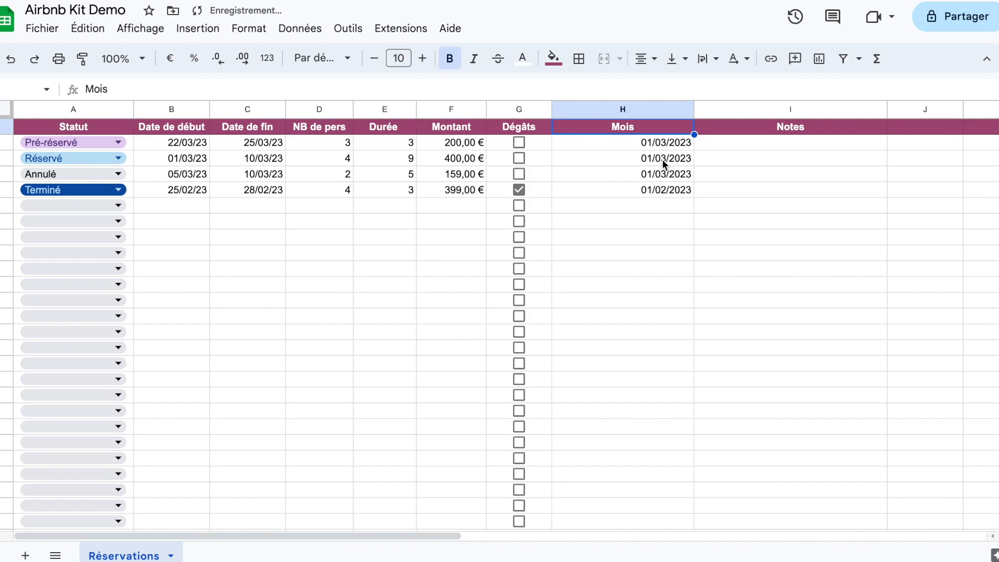
Format the Mois values from row 2 to 1000 as full month name and year, and narrow the column
{"action": "left_click", "coordinate": [648, 148]}
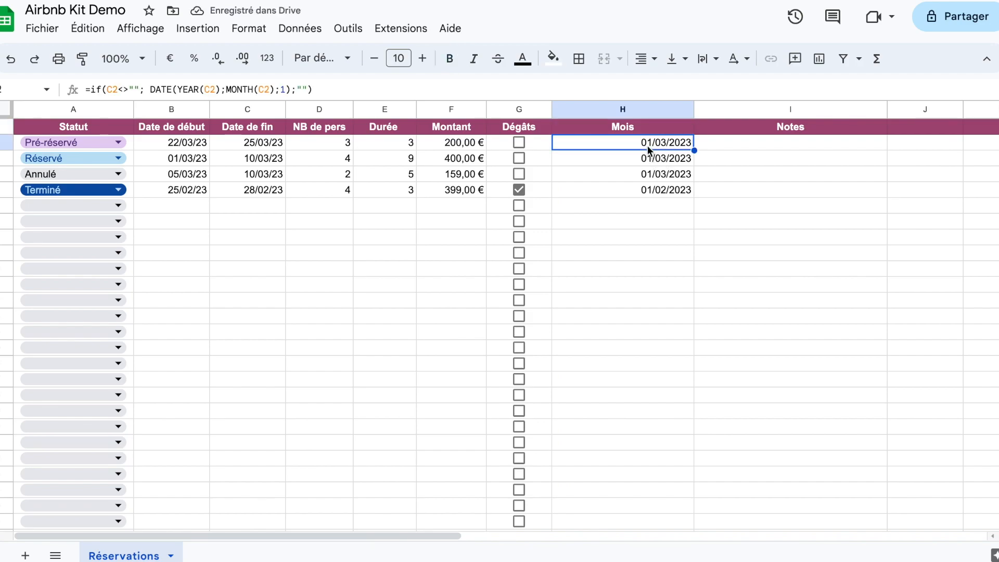
{"action": "key", "text": "ctrl+shift+Down"}
{"action": "scroll", "coordinate": [801, 177], "scroll_direction": "up", "scroll_amount": 1}
{"action": "scroll", "coordinate": [797, 182], "scroll_direction": "right", "scroll_amount": 2}
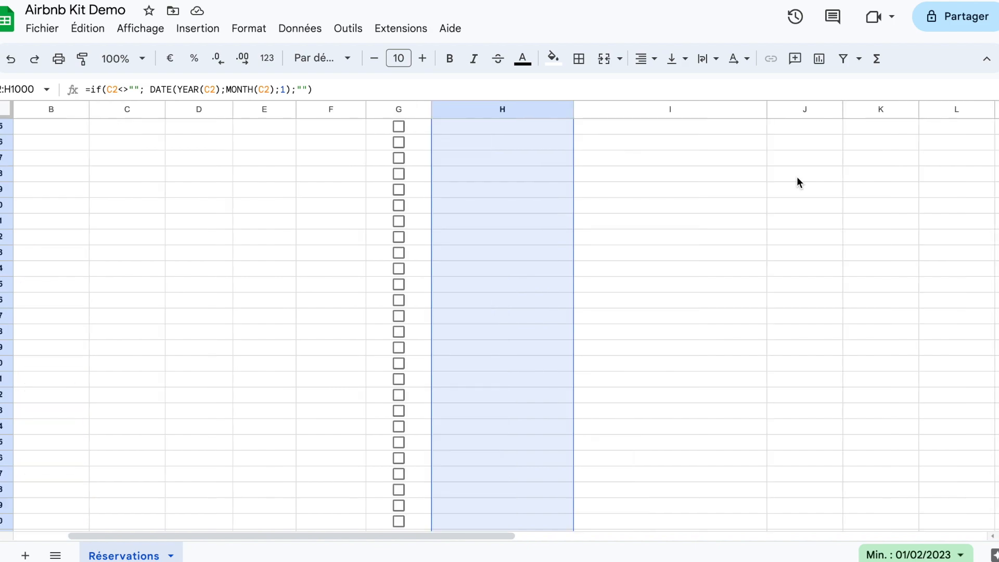
{"action": "scroll", "coordinate": [797, 177], "scroll_direction": "up", "scroll_amount": 20}
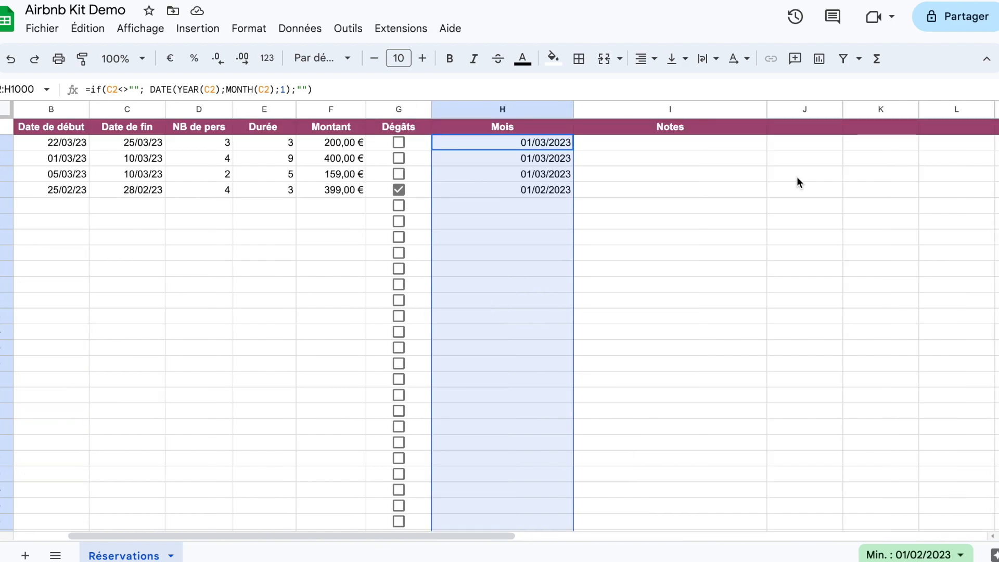
{"action": "left_click", "coordinate": [249, 28]}
{"action": "left_click", "coordinate": [300, 28]}
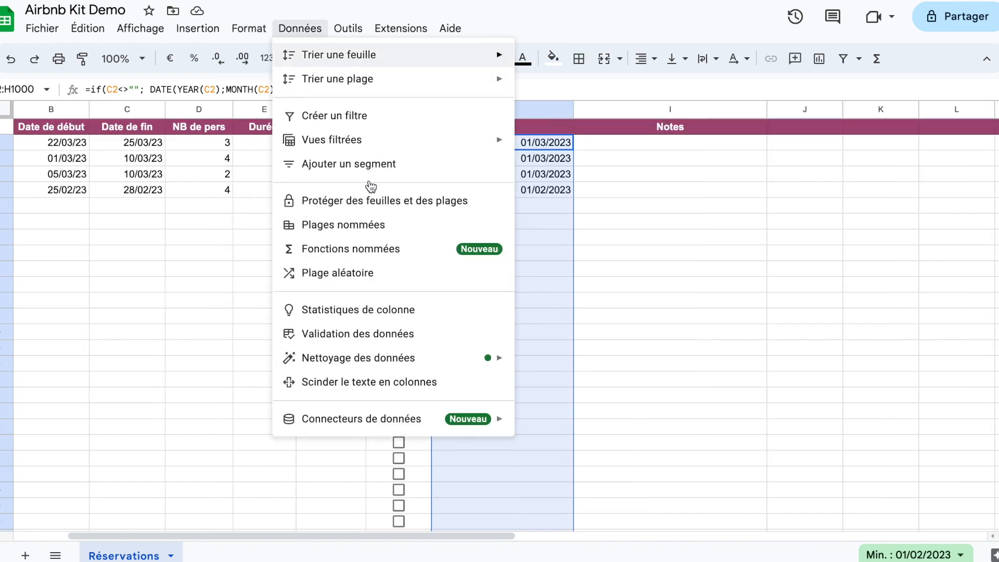
{"action": "left_click", "coordinate": [263, 28]}
{"action": "mouse_move", "coordinate": [380, 91]}
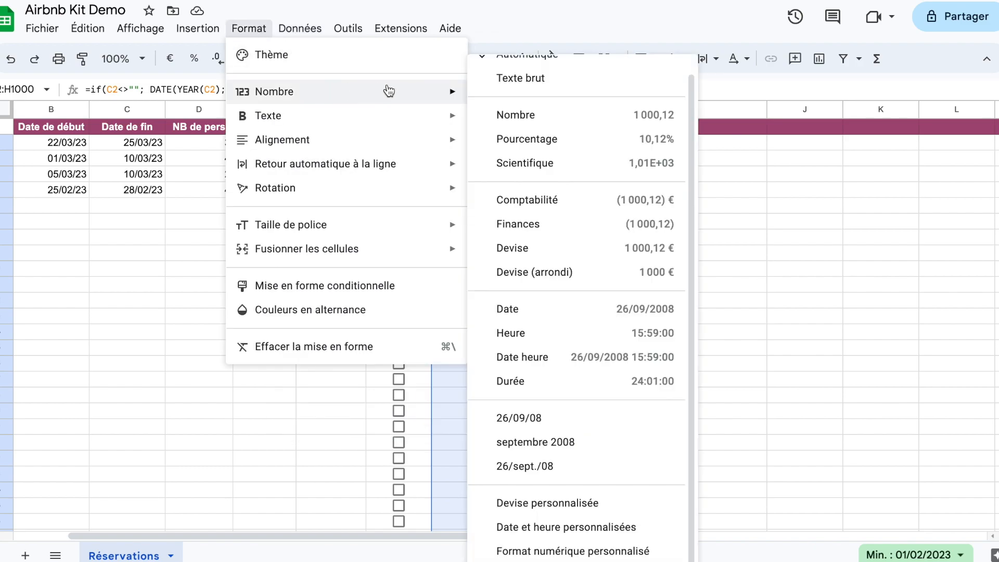
{"action": "left_click", "coordinate": [537, 441]}
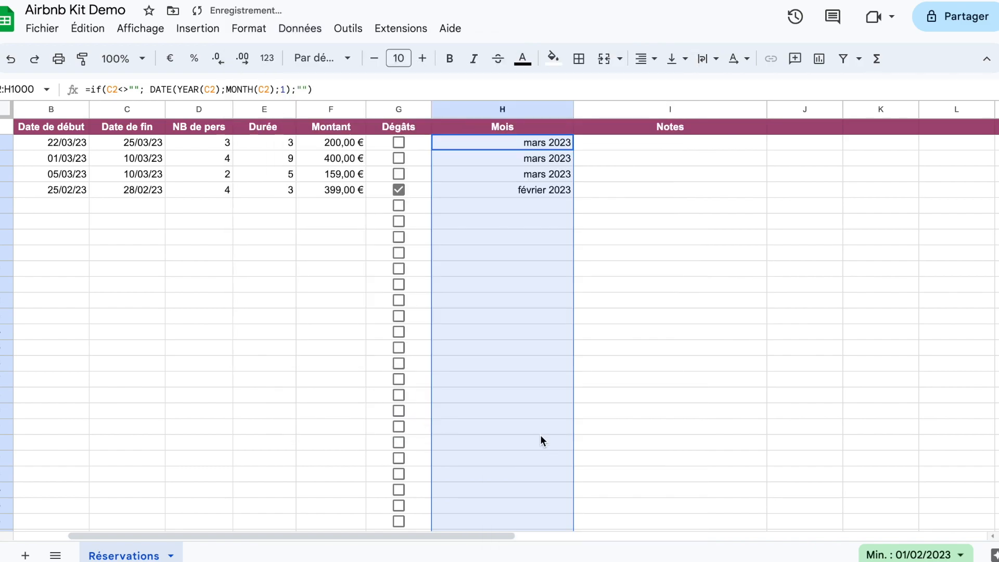
{"action": "left_click_drag", "start_coordinate": [573, 109], "coordinate": [535, 110]}
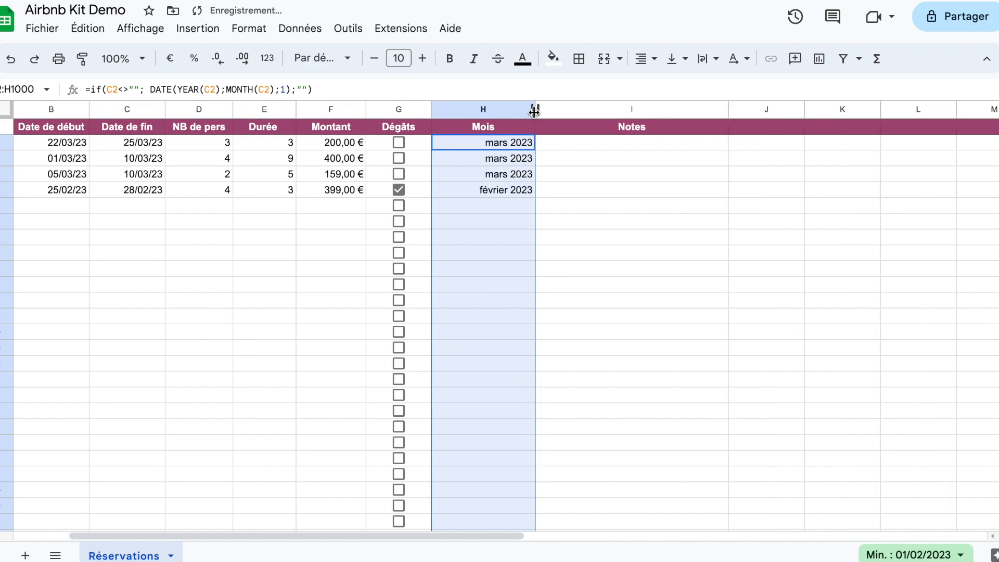
{"action": "left_click", "coordinate": [616, 178]}
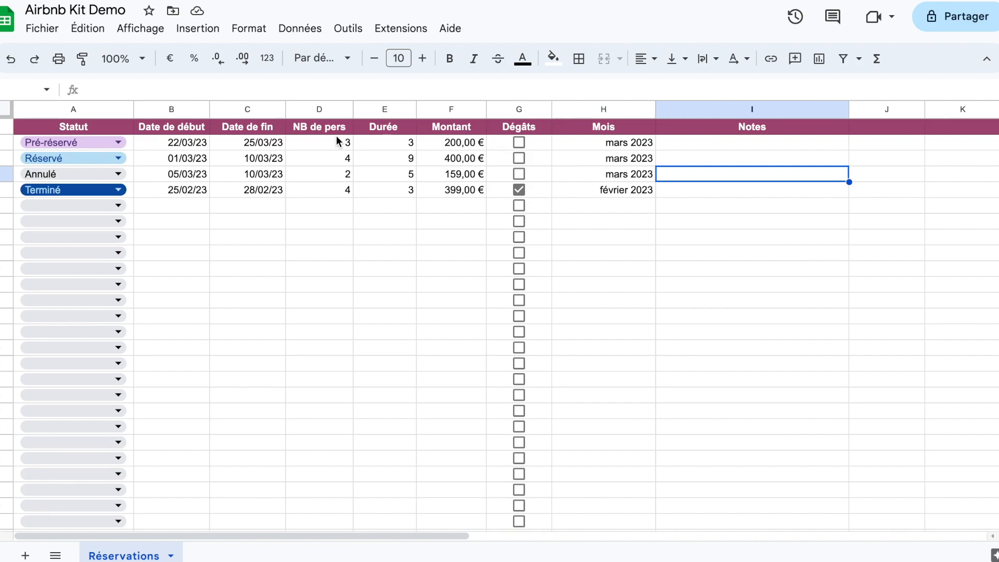
Add a booking in the first empty row with status Terminé, start date 01/01/2023 and end date 05/01/2023
{"action": "left_click", "coordinate": [73, 205]}
{"action": "left_click", "coordinate": [93, 297]}
{"action": "left_click", "coordinate": [200, 208]}
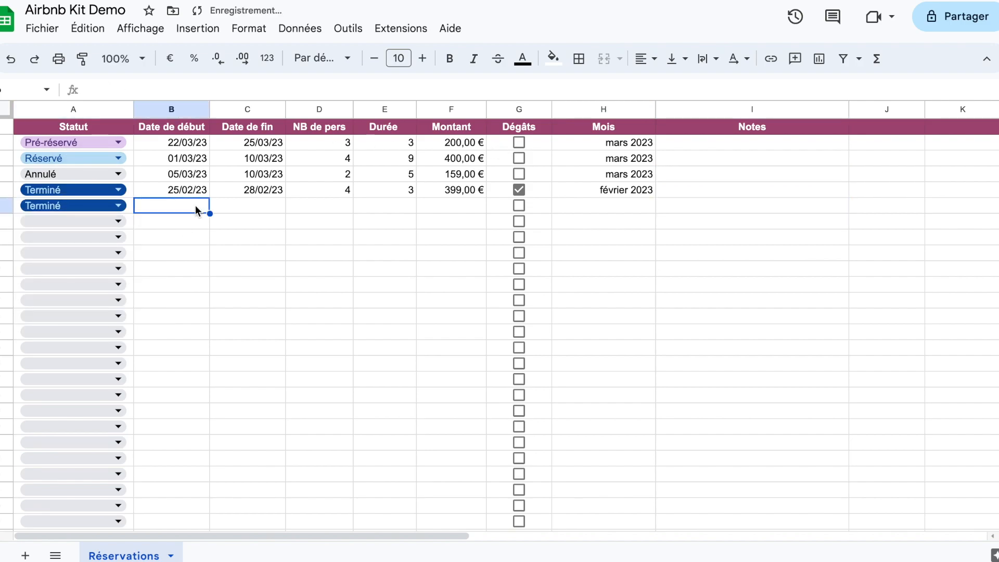
{"action": "type", "text": "01/01."}
{"action": "key", "text": "BackSpace"}
{"action": "type", "text": "/2023"}
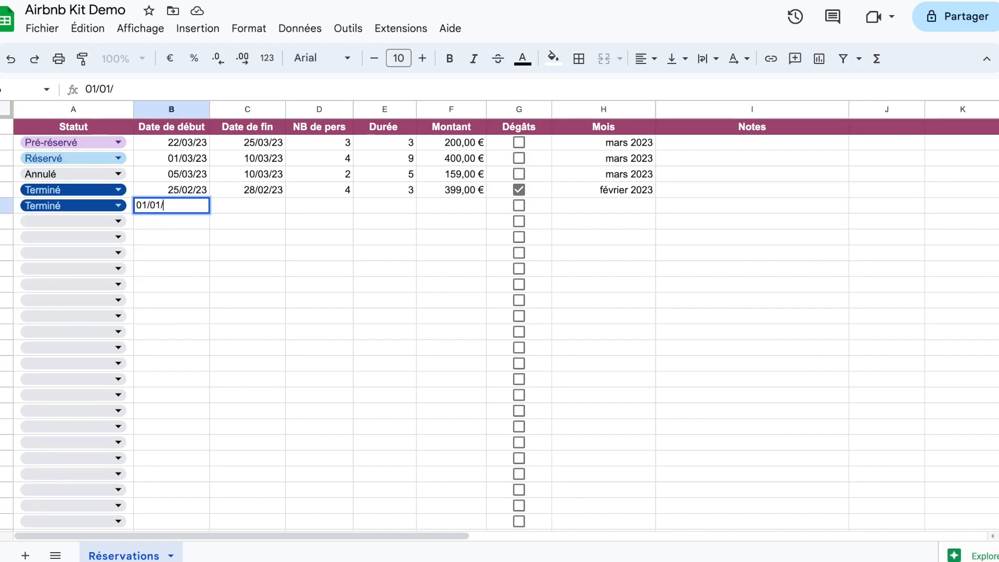
{"action": "key", "text": "Tab"}
{"action": "type", "text": "05"}
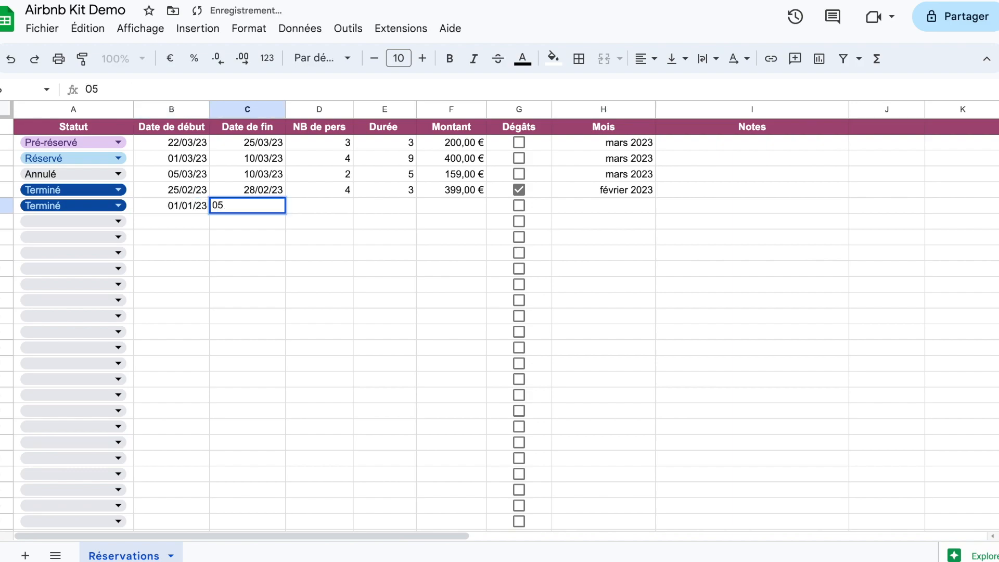
{"action": "type", "text": "/01/2023"}
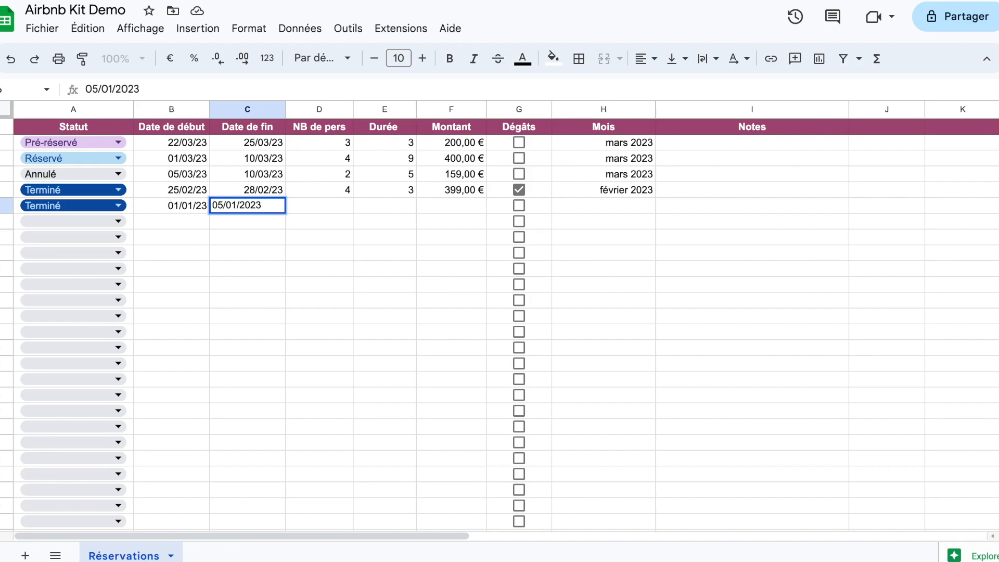
{"action": "key", "text": "Tab"}
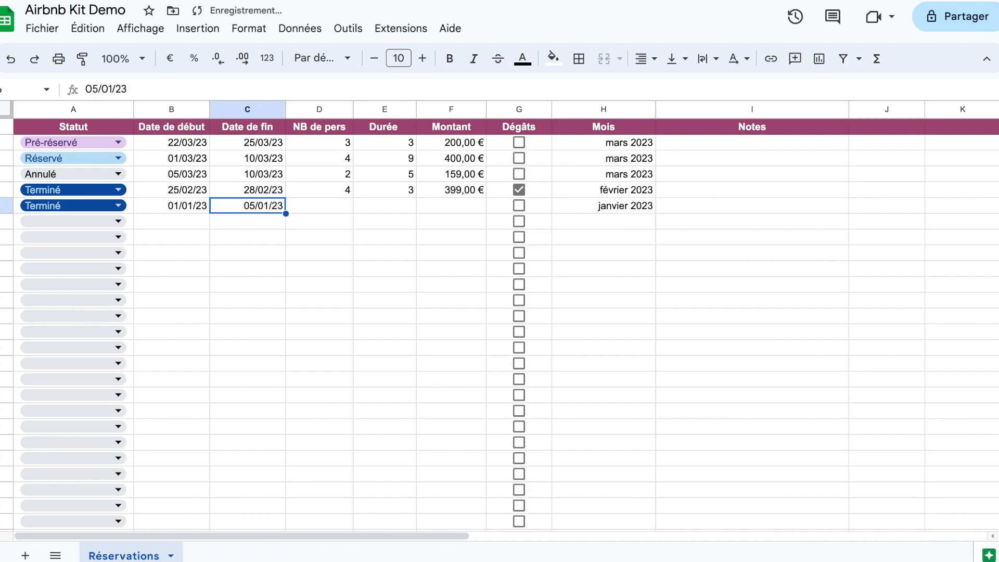
Copy the NB de pers, Durée and Montant cells of the Pré-réservé row into the January booking row
{"action": "left_click_drag", "start_coordinate": [328, 142], "coordinate": [457, 143]}
{"action": "key", "text": "ctrl+c"}
{"action": "left_click", "coordinate": [348, 207]}
{"action": "key", "text": "ctrl+v"}
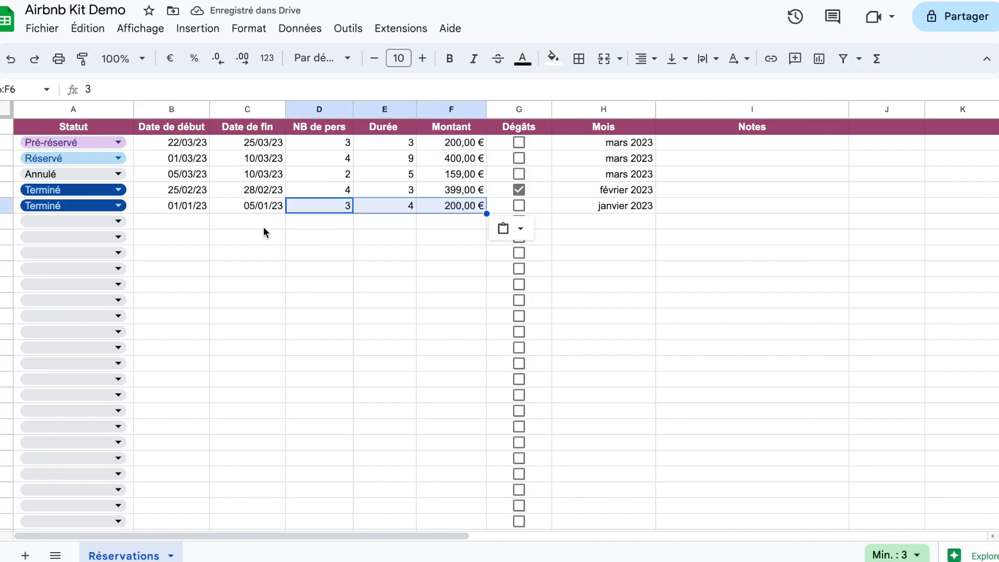
Copy the January booking's Durée formula into all the empty rows below it in the Durée column
{"action": "left_click", "coordinate": [403, 223]}
{"action": "key", "text": "Up"}
{"action": "key", "text": "Down"}
{"action": "left_click", "coordinate": [411, 208]}
{"action": "left_click", "coordinate": [392, 225]}
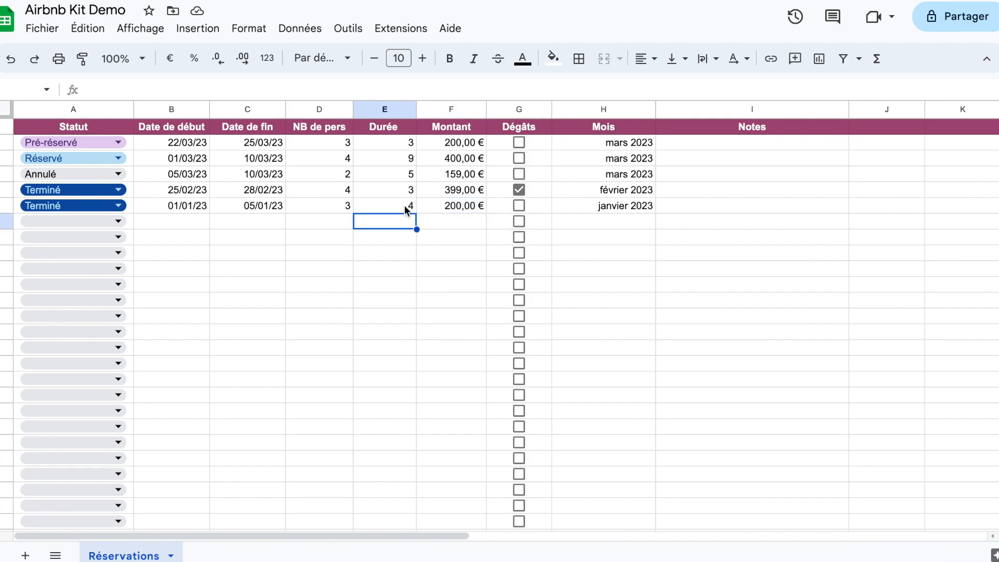
{"action": "left_click", "coordinate": [409, 207]}
{"action": "key", "text": "ctrl+c"}
{"action": "left_click", "coordinate": [401, 222]}
{"action": "key", "text": "ctrl+shift+Down"}
{"action": "key", "text": "ctrl+v"}
{"action": "key", "text": "ctrl+Up"}
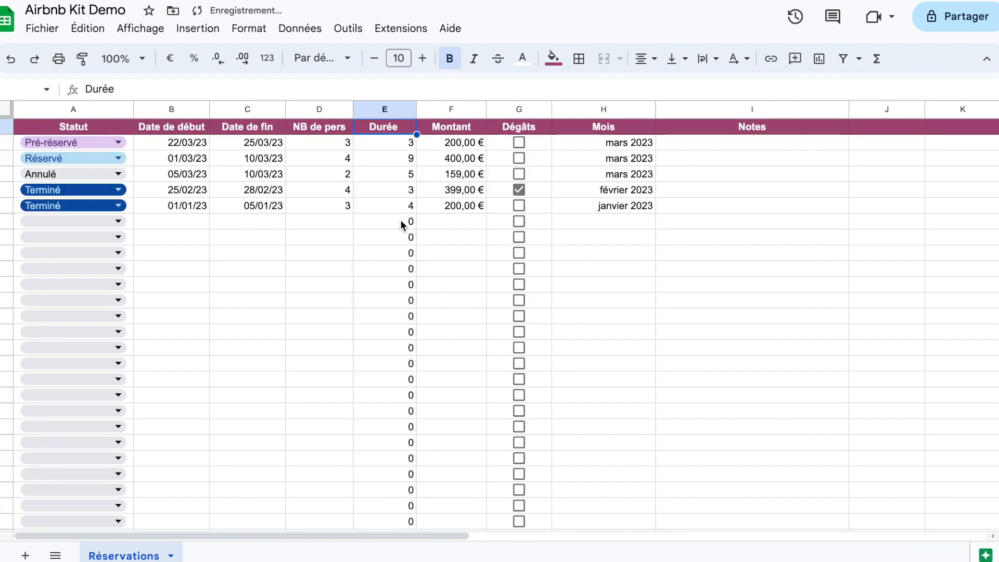
Wrap the Durée formula in the first empty booking row in a blank check: =if(C7<>""; DATEDIF(B7;C7;"D");"")
{"action": "key", "text": "Down"}
{"action": "key", "text": "Down"}
{"action": "key", "text": "Down"}
{"action": "key", "text": "Down"}
{"action": "key", "text": "Down"}
{"action": "key", "text": "Down"}
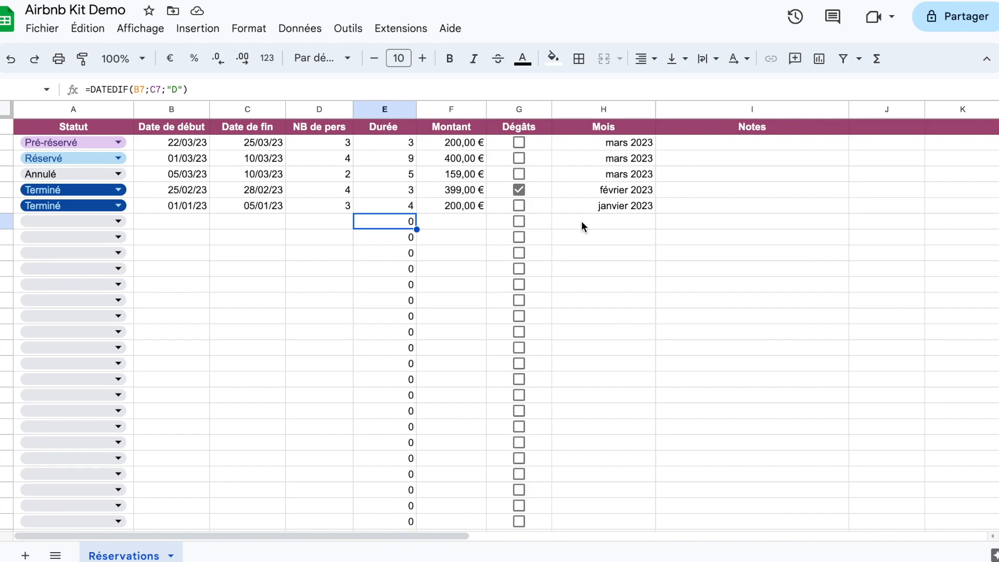
{"action": "left_click", "coordinate": [614, 207]}
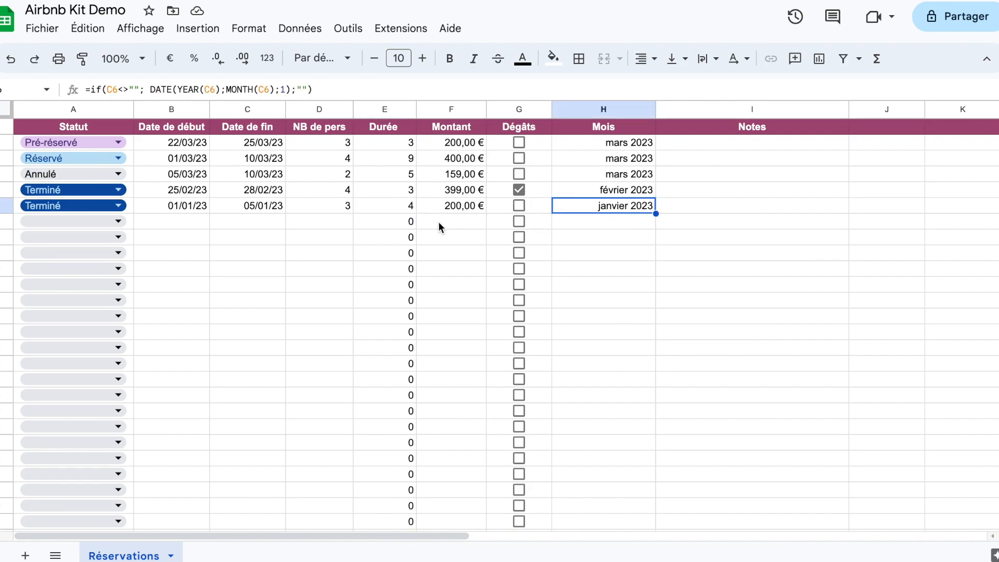
{"action": "left_click", "coordinate": [400, 218]}
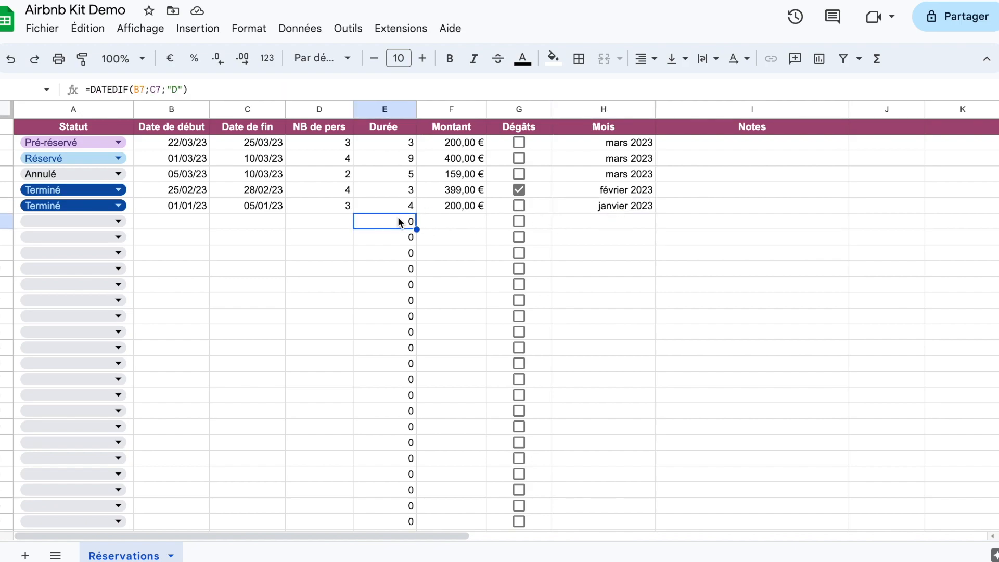
{"action": "left_click", "coordinate": [90, 90]}
{"action": "type", "text": "if("}
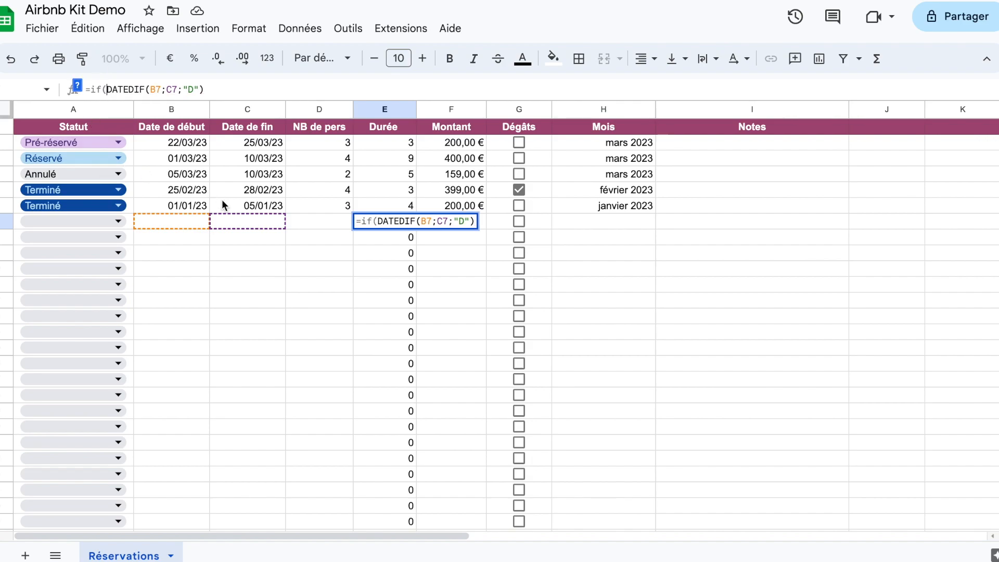
{"action": "left_click", "coordinate": [266, 221]}
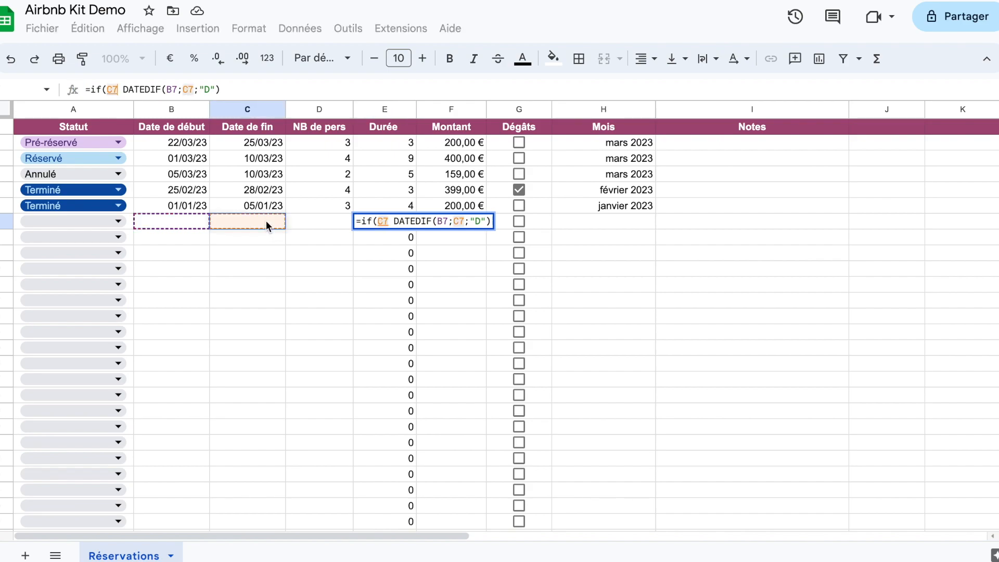
{"action": "type", "text": "<>'"}
{"action": "key", "text": "BackSpace"}
{"action": "type", "text": "\"\";"}
{"action": "key", "text": "End"}
{"action": "type", "text": ";\"D\")"}
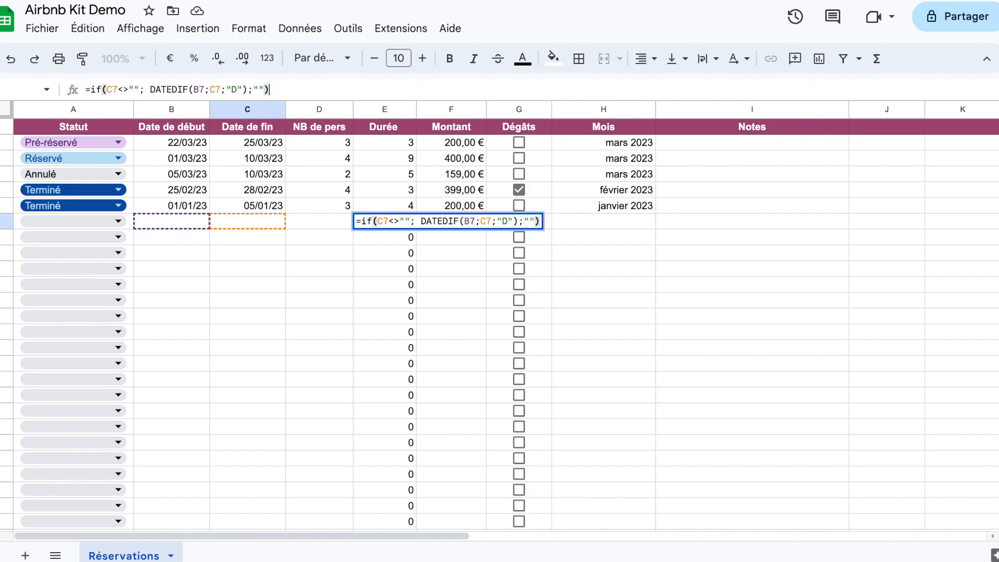
{"action": "key", "text": "Return"}
Copy the blank-checking Durée formula from E7 into all the rows below it, down to row 1000
{"action": "left_click", "coordinate": [409, 223]}
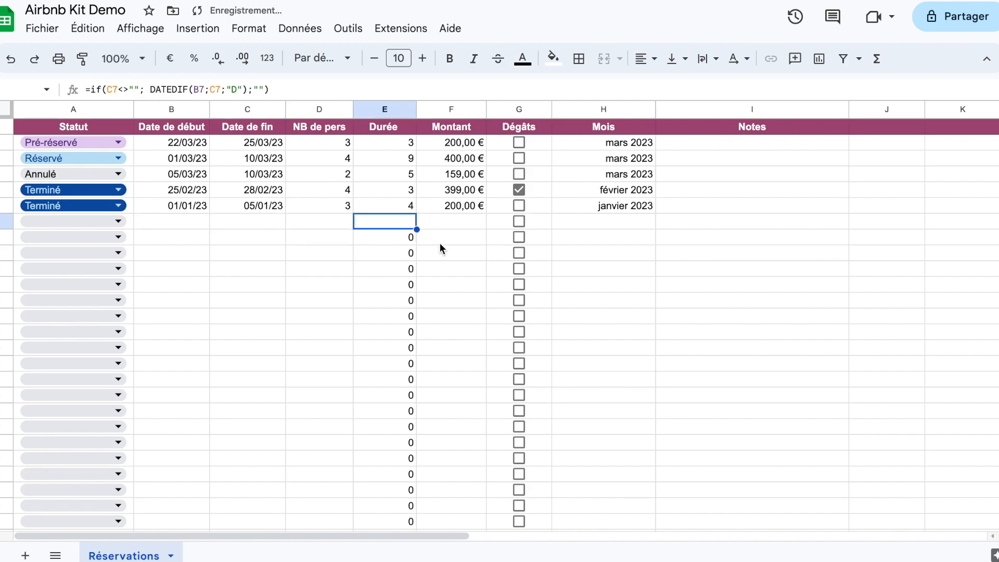
{"action": "key", "text": "ctrl+c"}
{"action": "left_click", "coordinate": [413, 239]}
{"action": "key", "text": "ctrl+shift+Down"}
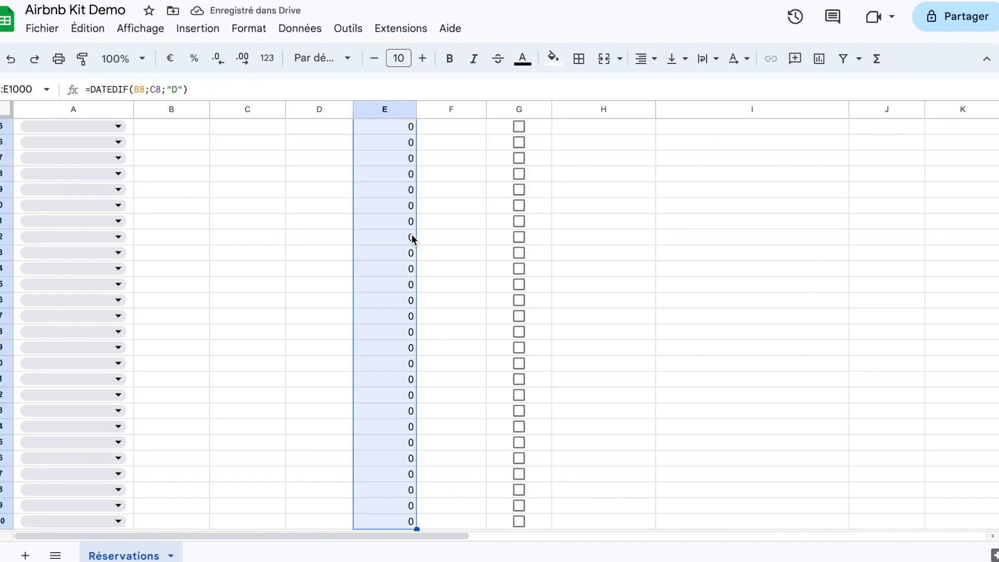
{"action": "key", "text": "ctrl+v"}
{"action": "key", "text": "ctrl+Up"}
{"action": "key", "text": "Down"}
{"action": "key", "text": "Down"}
{"action": "key", "text": "Down"}
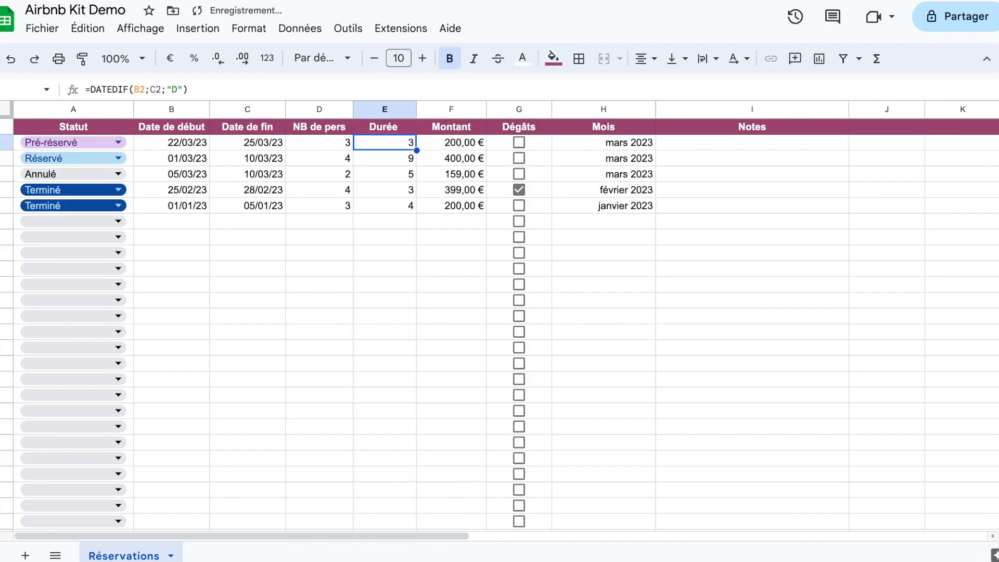
Add a new sheet to the spreadsheet and name it Frais
{"action": "type", "text": "Fra"}
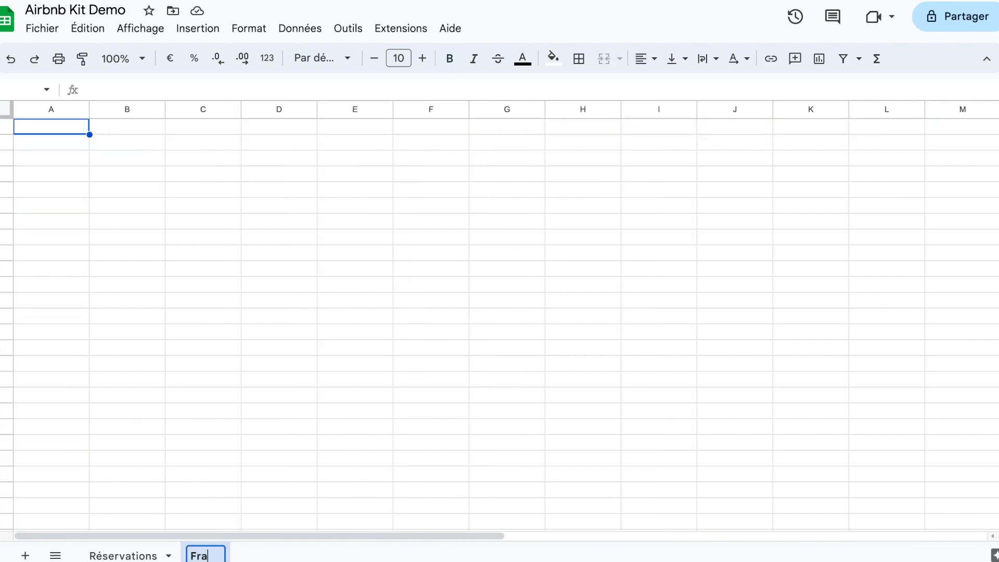
{"action": "type", "text": "is"}
{"action": "key", "text": "Return"}
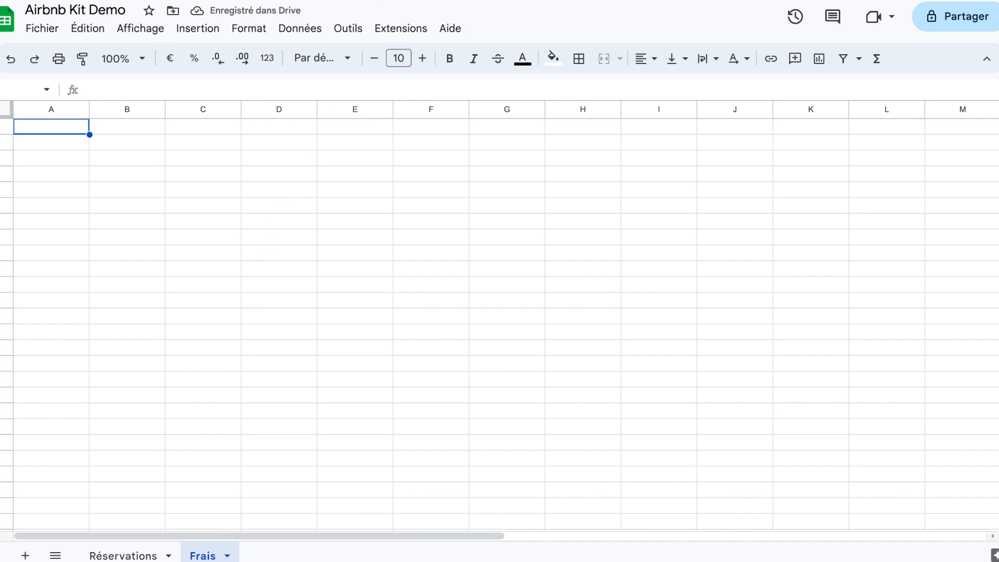
Enter the headers Statut, Type, Frais, Montant, Budget, Date and Mois across row 1 of the Frais sheet
{"action": "type", "text": "Statut"}
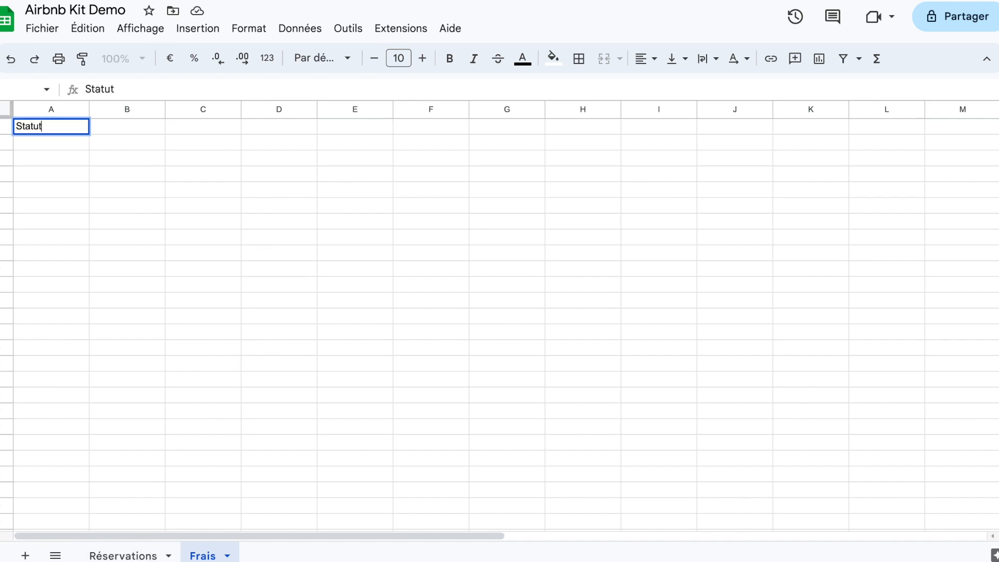
{"action": "key", "text": "Tab"}
{"action": "type", "text": "Type"}
{"action": "key", "text": "Tab"}
{"action": "type", "text": "Frais"}
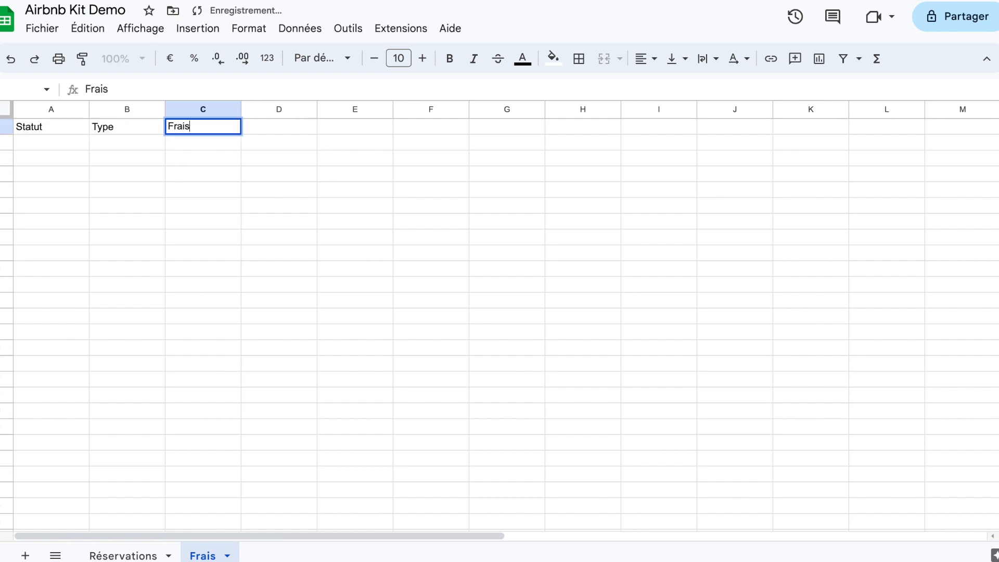
{"action": "key", "text": "Tab"}
{"action": "type", "text": "Montant"}
{"action": "key", "text": "Tab"}
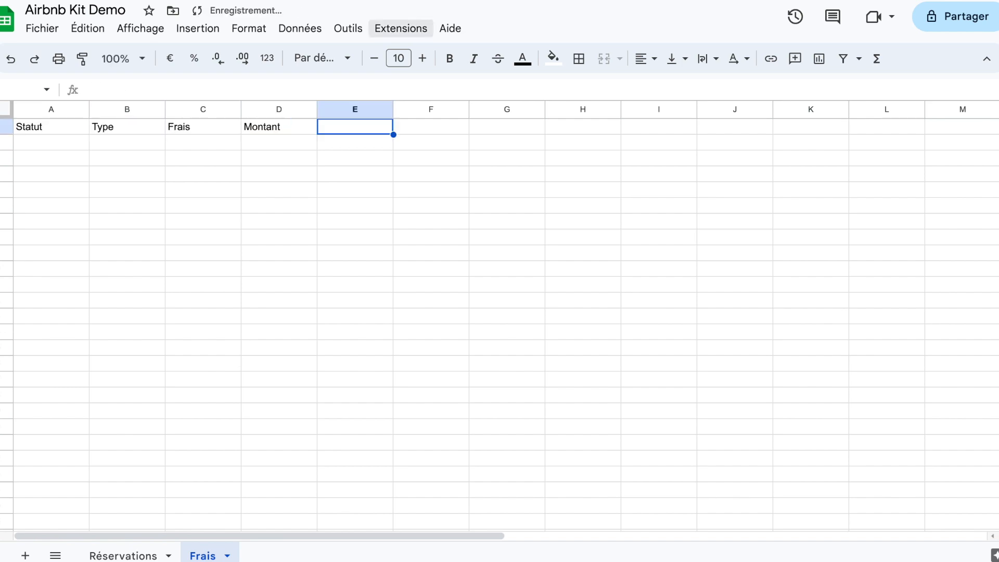
{"action": "type", "text": "Budget"}
{"action": "key", "text": "Tab"}
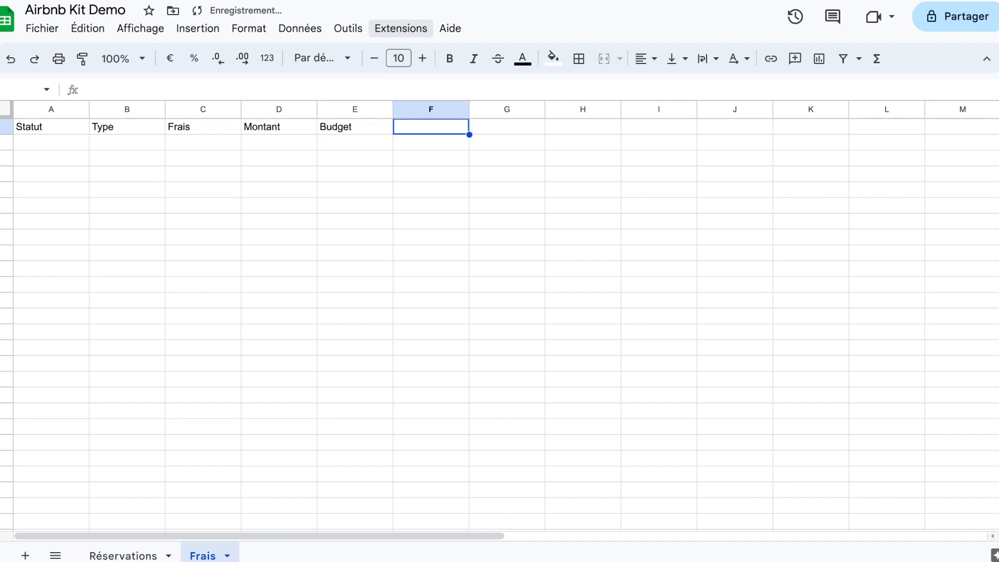
{"action": "type", "text": "Date"}
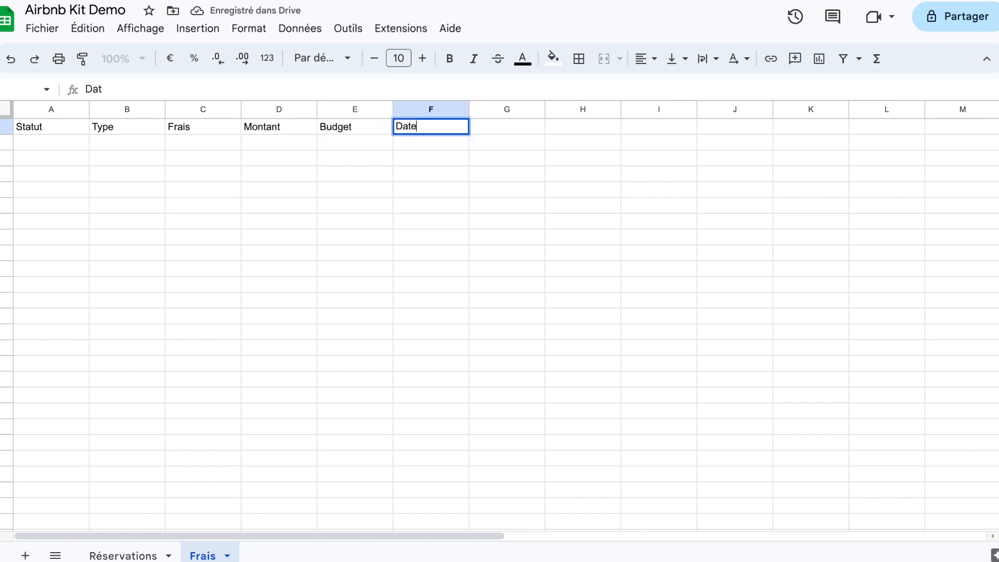
{"action": "key", "text": "Tab"}
{"action": "type", "text": "Mois"}
{"action": "key", "text": "Return"}
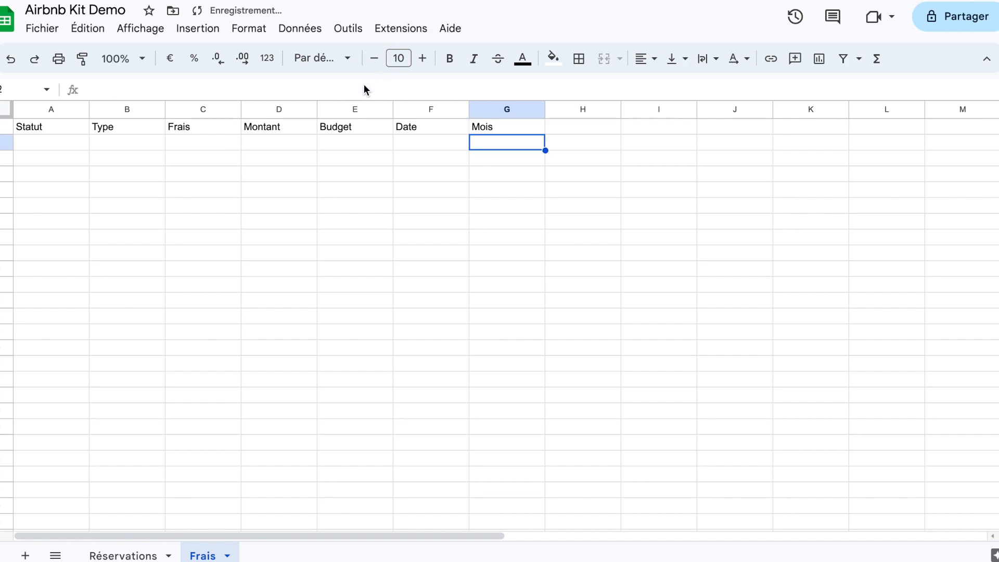
Copy the formatting of the Réservations header row onto the header row of the Frais sheet
{"action": "left_click", "coordinate": [137, 556]}
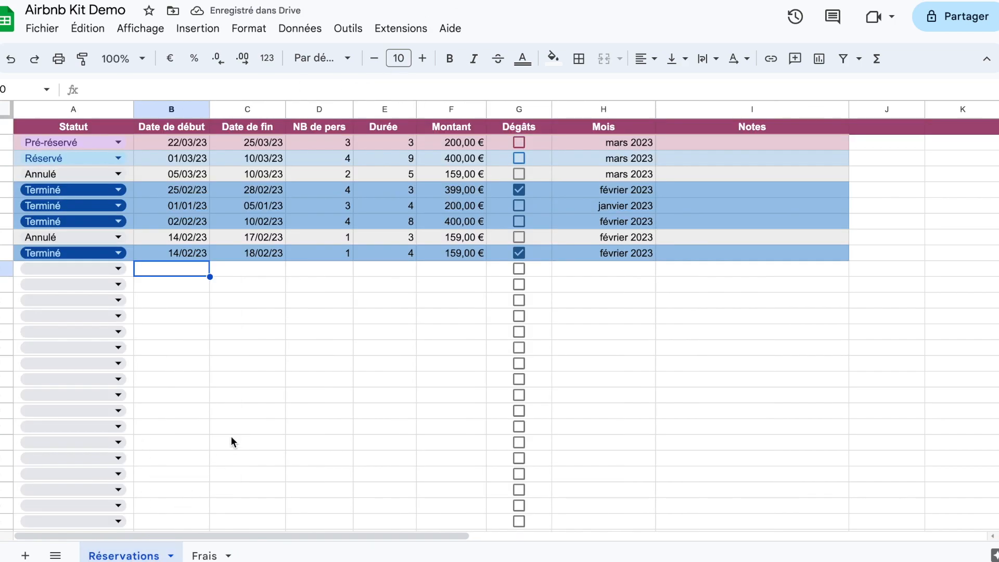
{"action": "left_click", "coordinate": [6, 126]}
{"action": "left_click", "coordinate": [83, 60]}
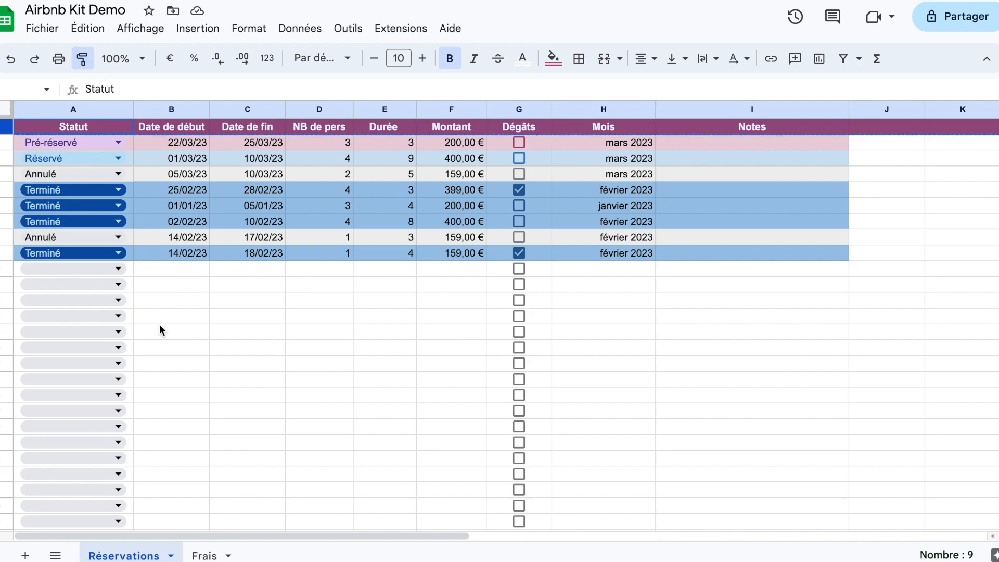
{"action": "left_click", "coordinate": [204, 556]}
{"action": "left_click", "coordinate": [6, 127]}
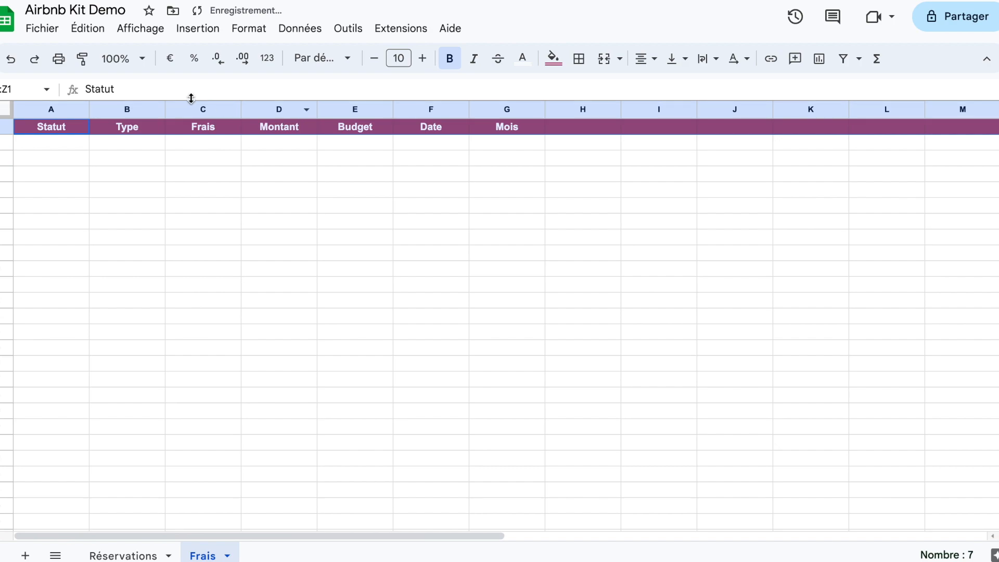
Widen the Type, Frais and Mois columns of the Frais sheet
{"action": "left_click_drag", "start_coordinate": [166, 107], "coordinate": [224, 108]}
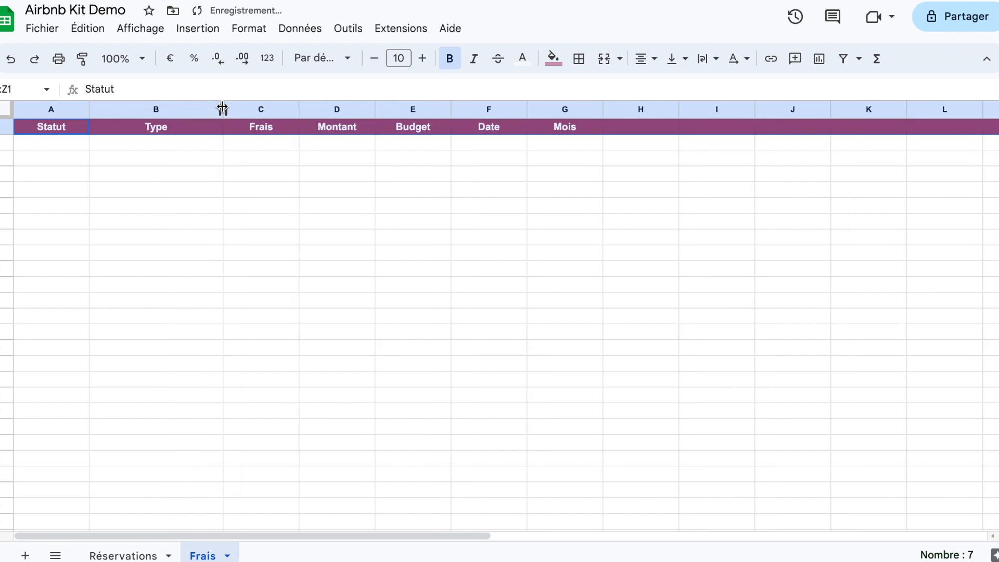
{"action": "left_click_drag", "start_coordinate": [297, 107], "coordinate": [347, 108]}
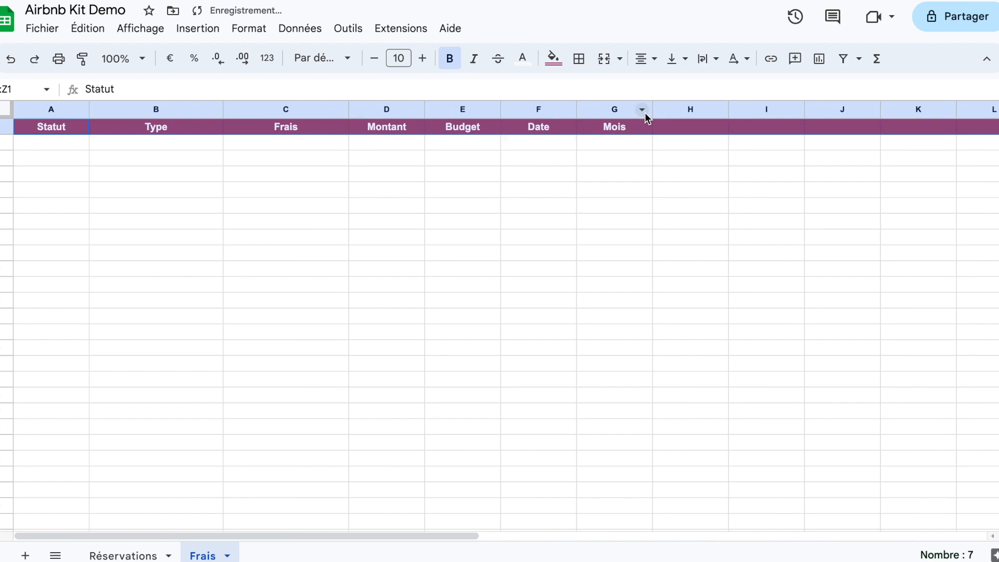
{"action": "left_click_drag", "start_coordinate": [653, 108], "coordinate": [698, 108]}
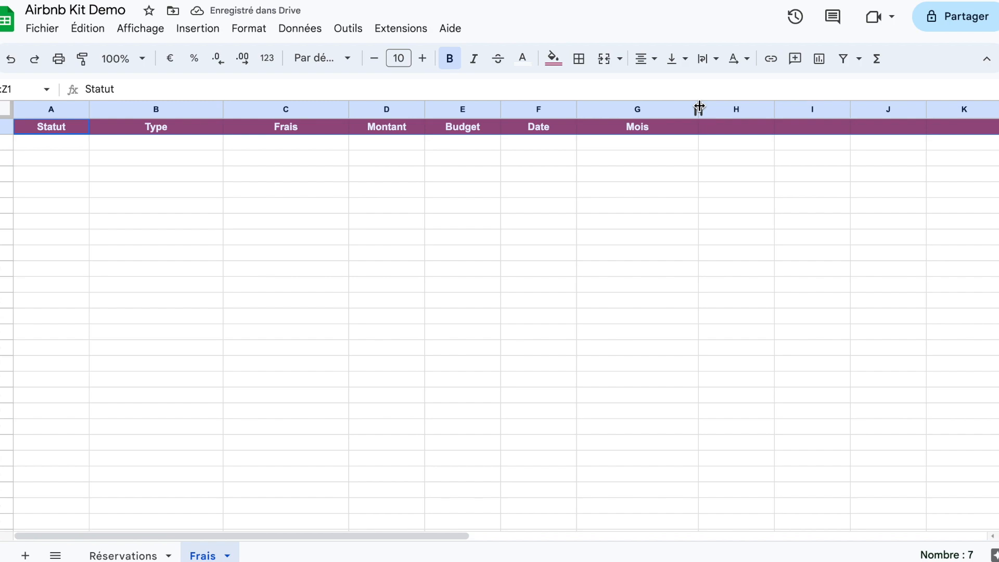
{"action": "left_click", "coordinate": [78, 151]}
{"action": "left_click", "coordinate": [131, 151]}
{"action": "left_click", "coordinate": [251, 155]}
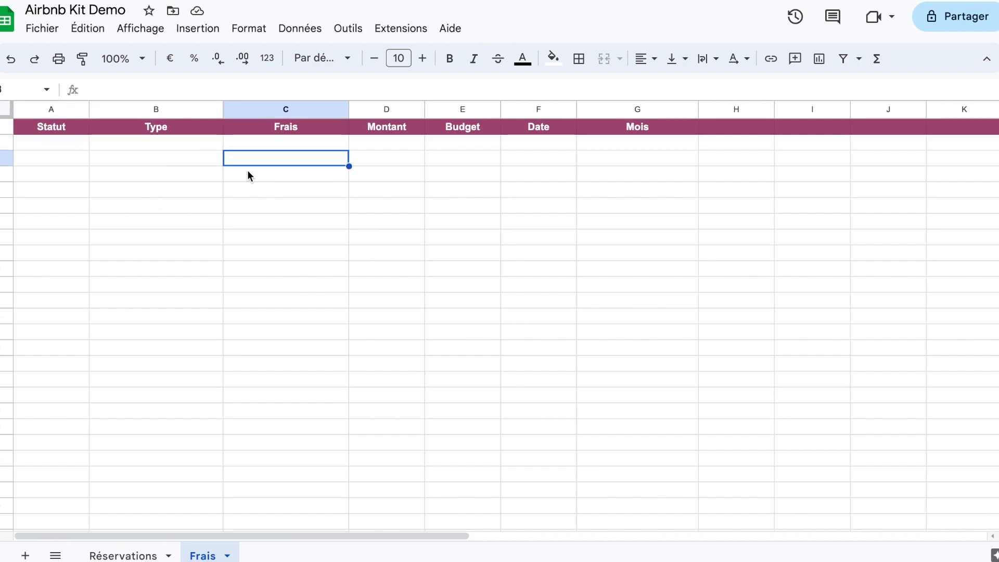
{"action": "left_click", "coordinate": [71, 147]}
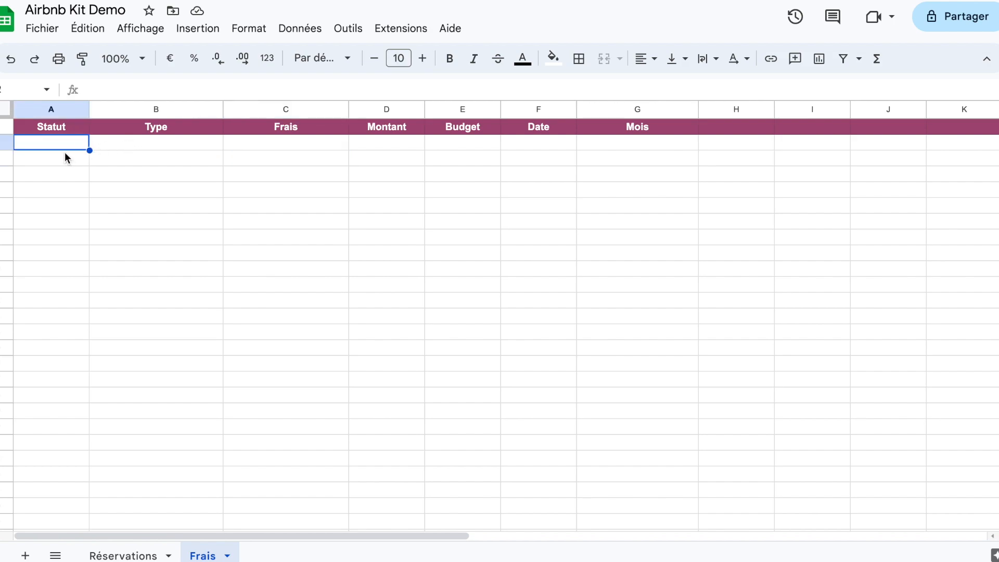
Add another sheet to the spreadsheet and name it Drop down
{"action": "left_click", "coordinate": [25, 555]}
{"action": "type", "text": "D"}
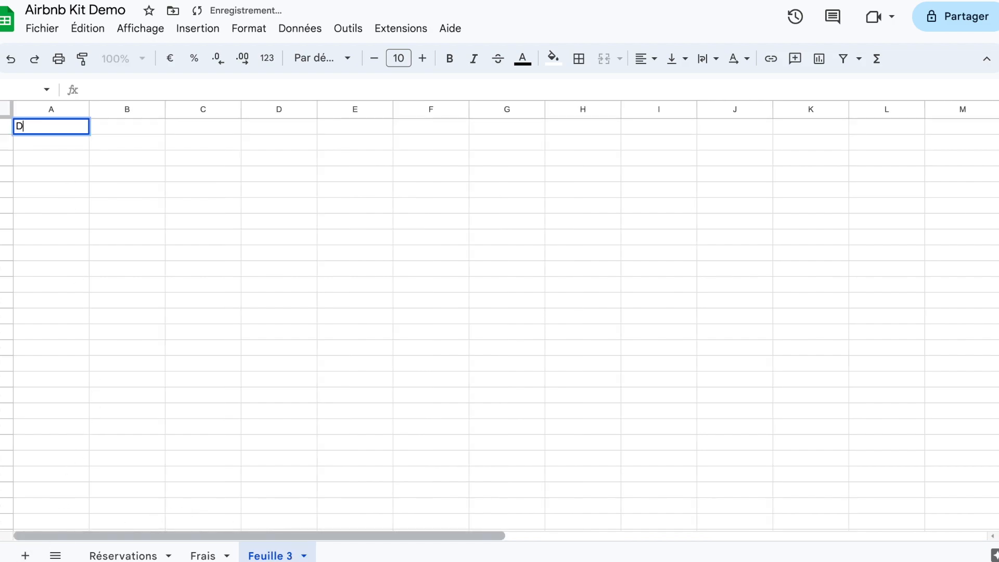
{"action": "key", "text": "BackSpace"}
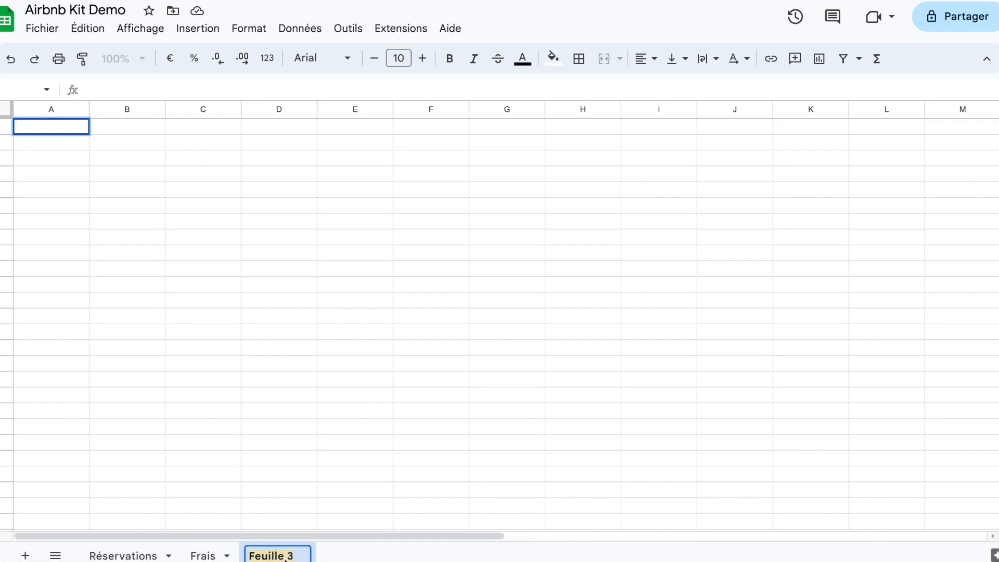
{"action": "type", "text": "Drop down"}
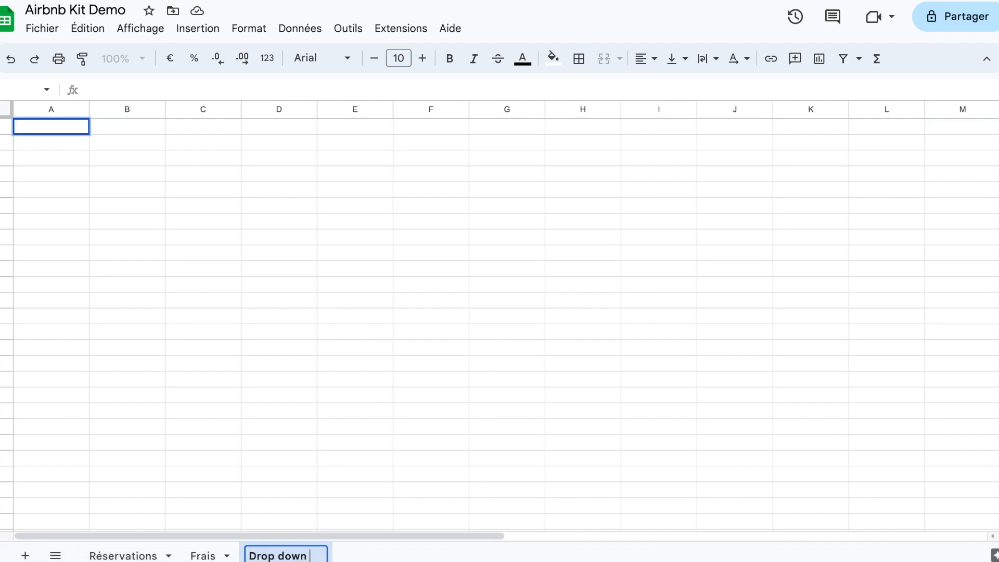
{"action": "key", "text": "Return"}
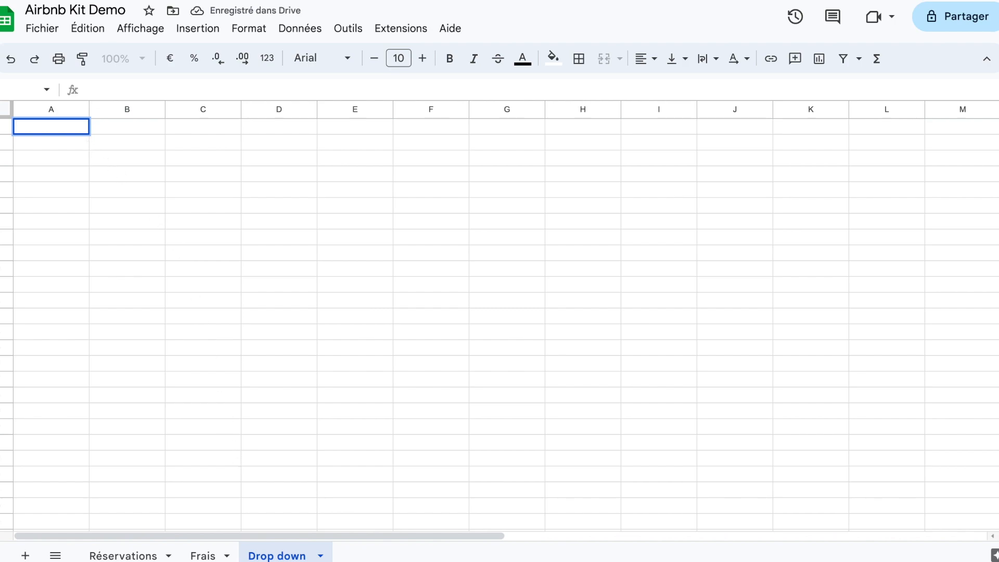
List the status options Prévu and Payé in cells A1 and A2 of the Drop down sheet
{"action": "type", "text": "Prévu"}
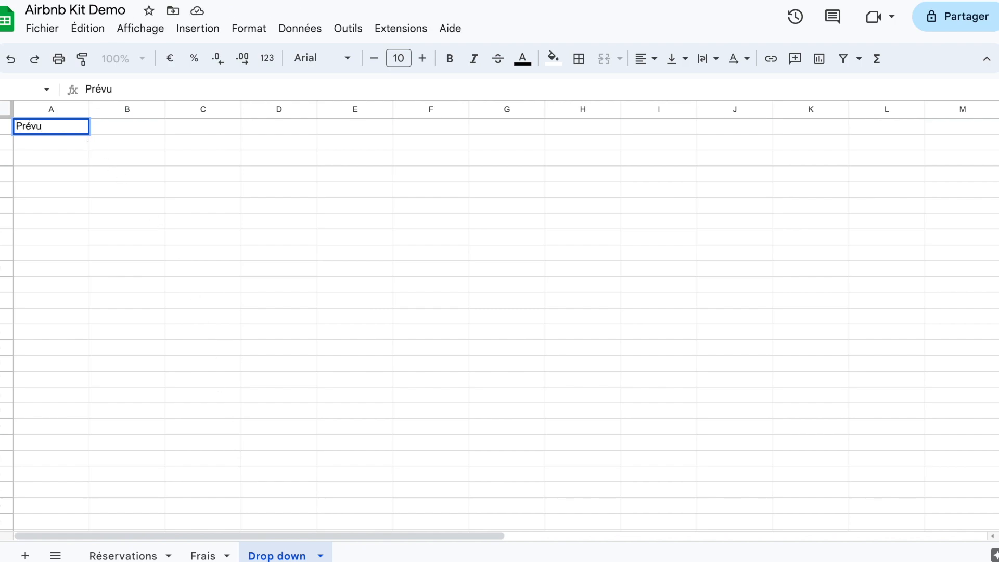
{"action": "key", "text": "Return"}
{"action": "type", "text": "Payé"}
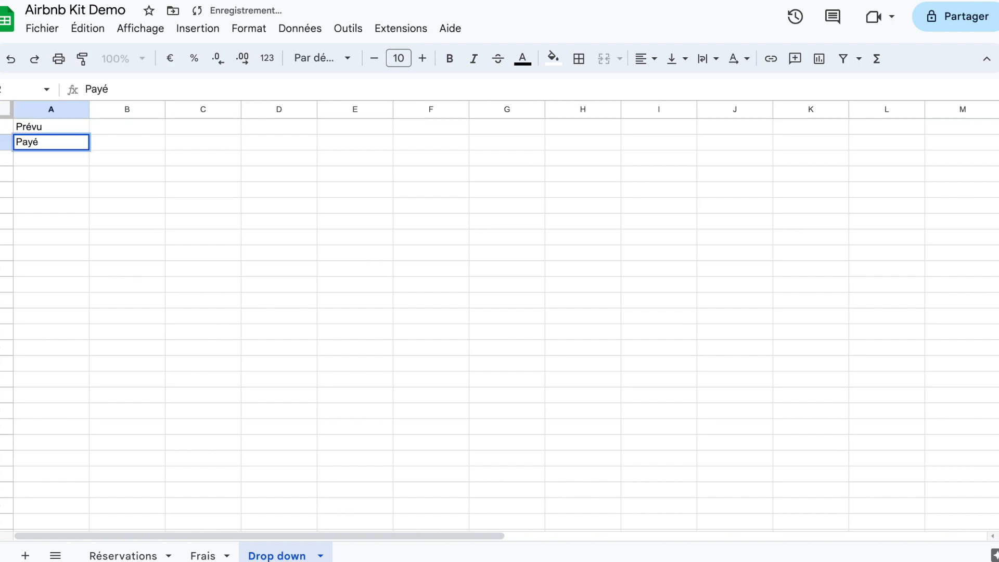
{"action": "key", "text": "Return"}
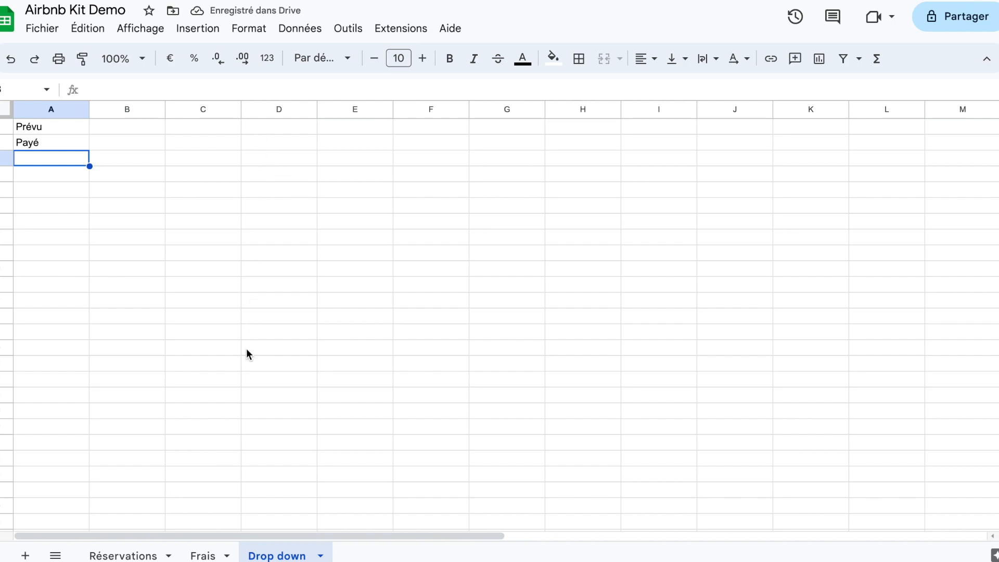
Add a dropdown sourced from the range 'Drop down '!A1:A to cells A2:A1000 of the Frais sheet
{"action": "left_click", "coordinate": [214, 552]}
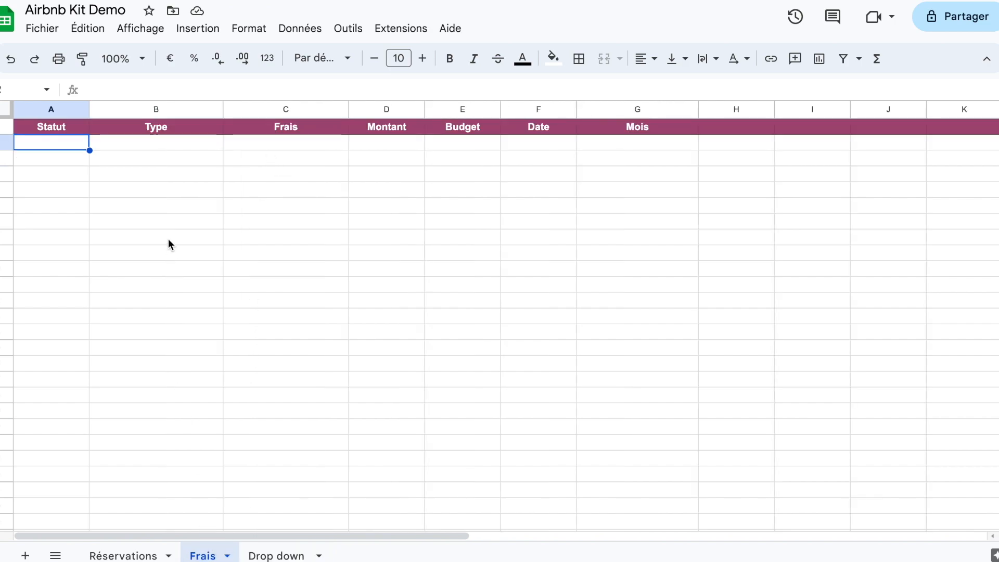
{"action": "key", "text": "ctrl+shift+Down"}
{"action": "right_click", "coordinate": [51, 224]}
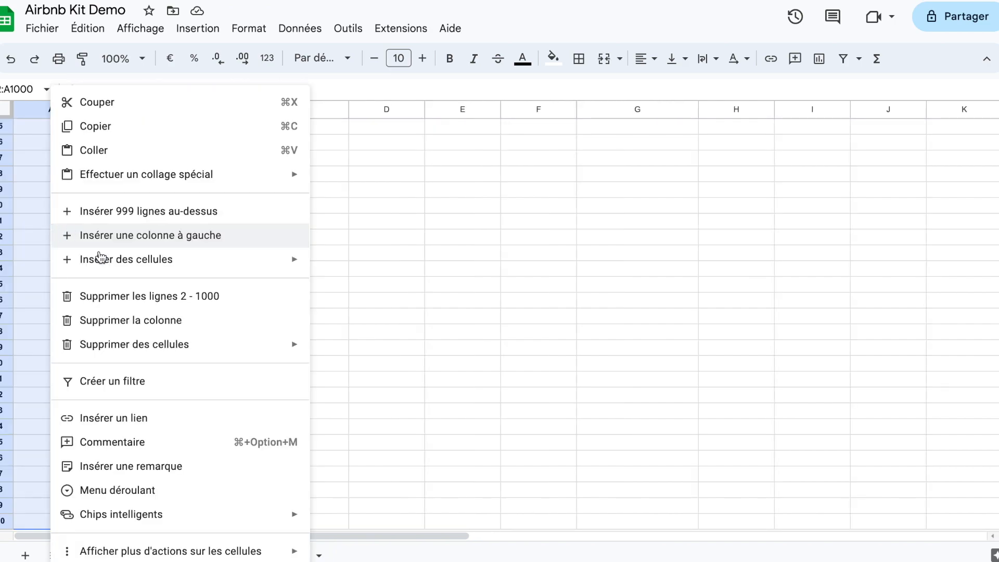
{"action": "left_click", "coordinate": [172, 490]}
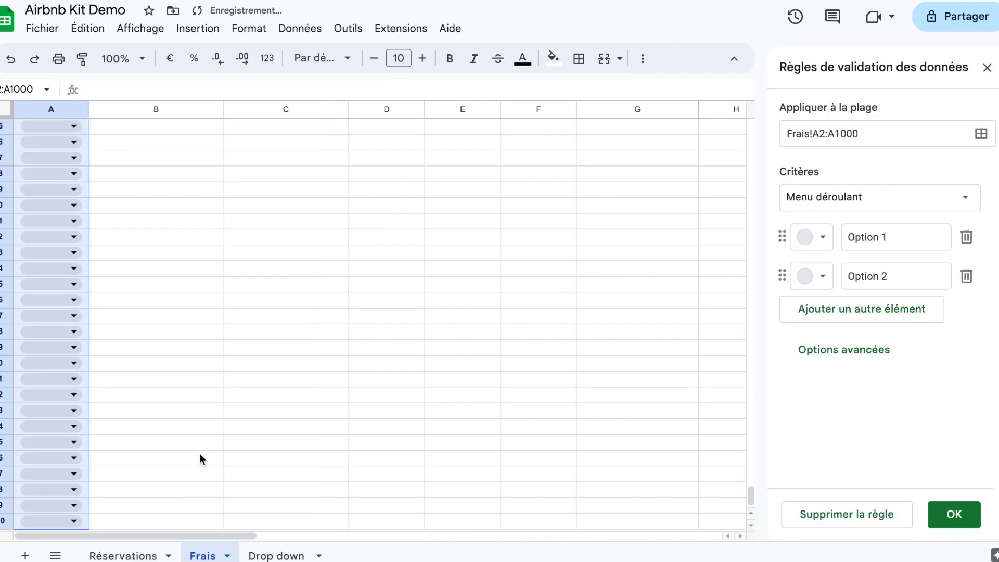
{"action": "left_click", "coordinate": [960, 197]}
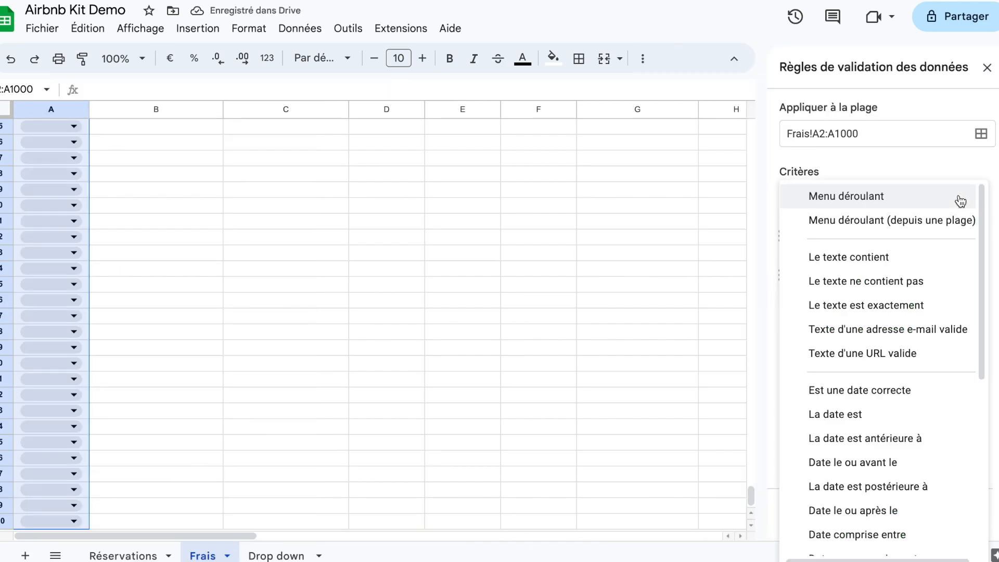
{"action": "left_click", "coordinate": [943, 220]}
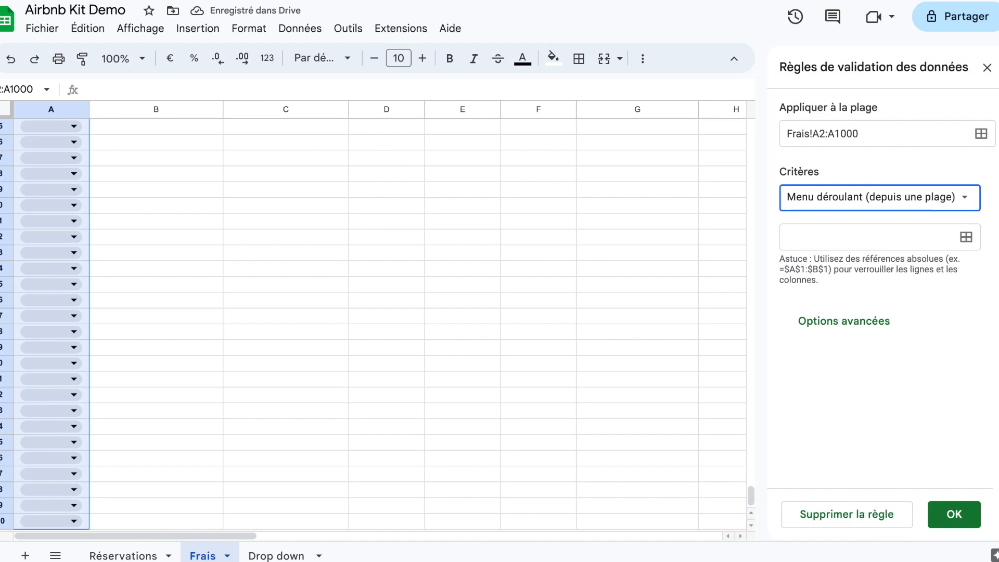
{"action": "left_click", "coordinate": [966, 237]}
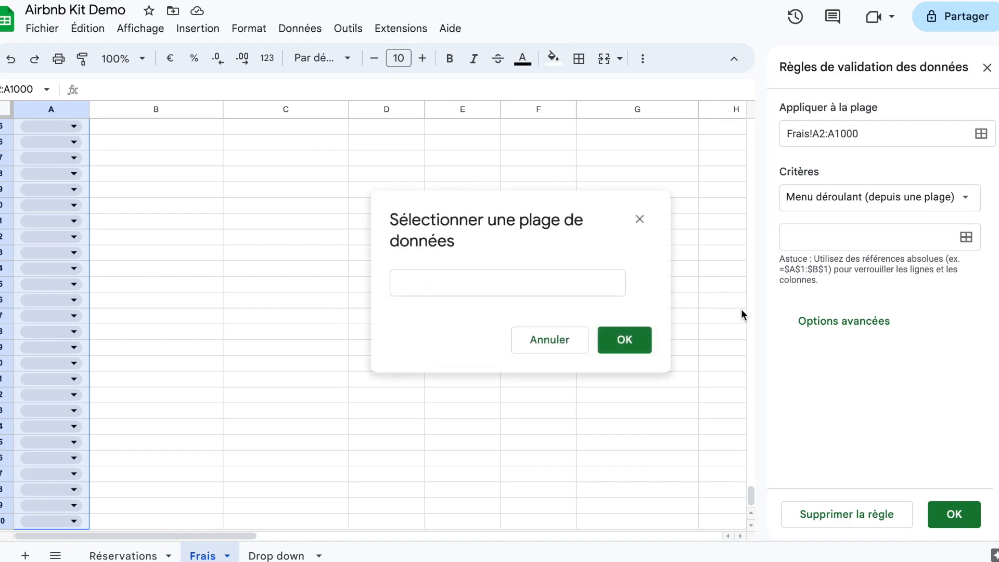
{"action": "left_click", "coordinate": [277, 556]}
{"action": "left_click", "coordinate": [69, 131]}
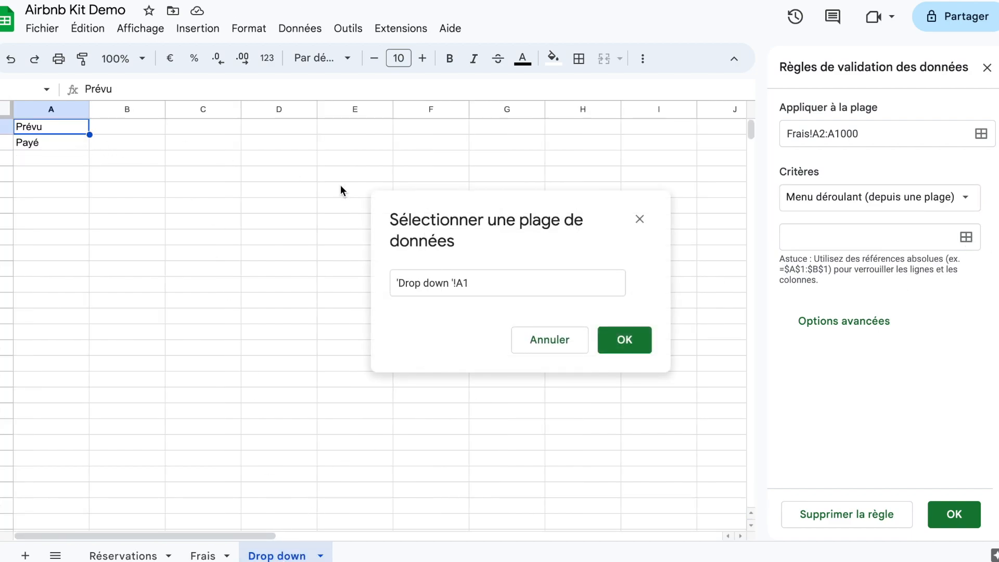
{"action": "left_click", "coordinate": [477, 284]}
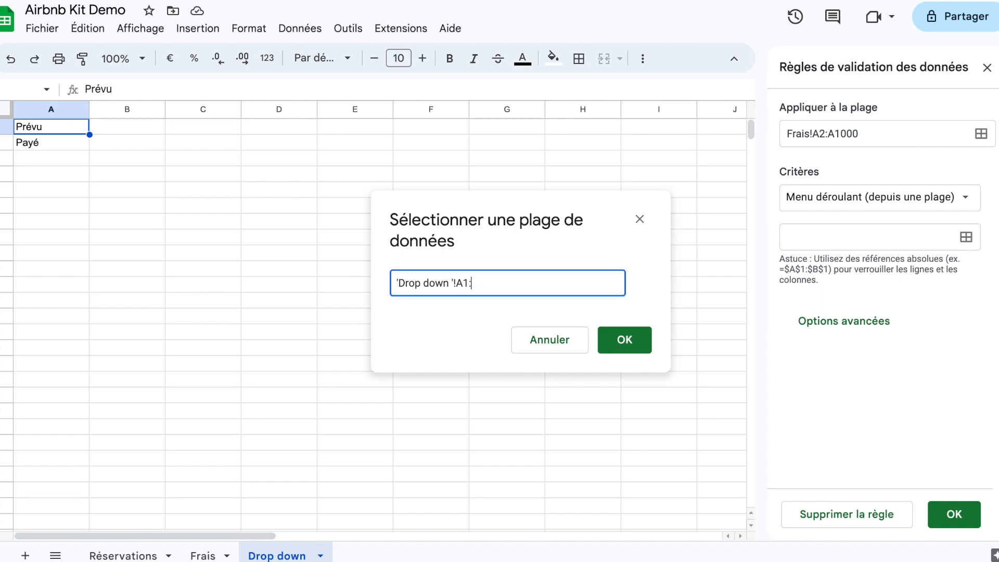
{"action": "left_click", "coordinate": [626, 339]}
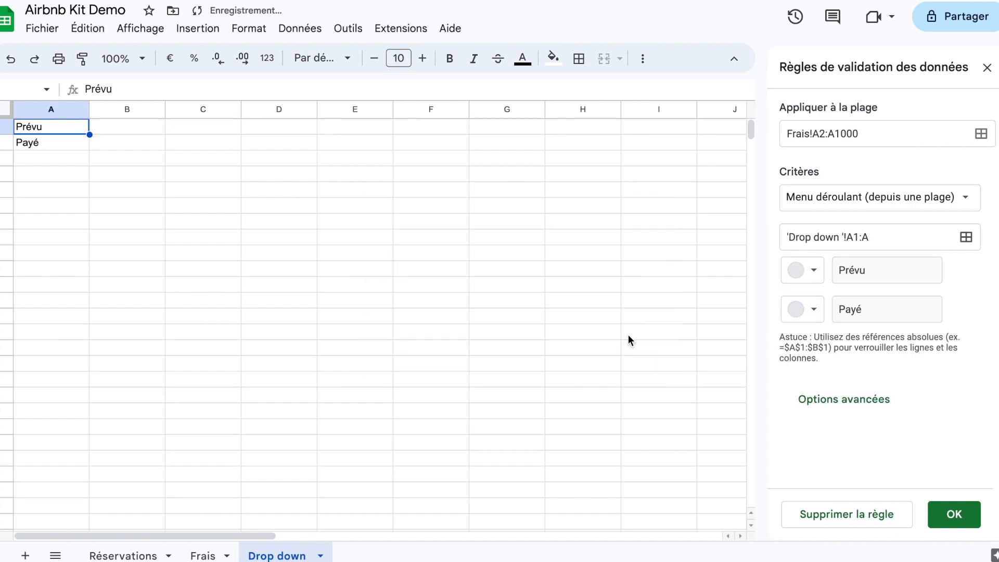
Colour the Prévu option light orange and the Payé option dark green, and save the dropdown rule
{"action": "left_click", "coordinate": [813, 270]}
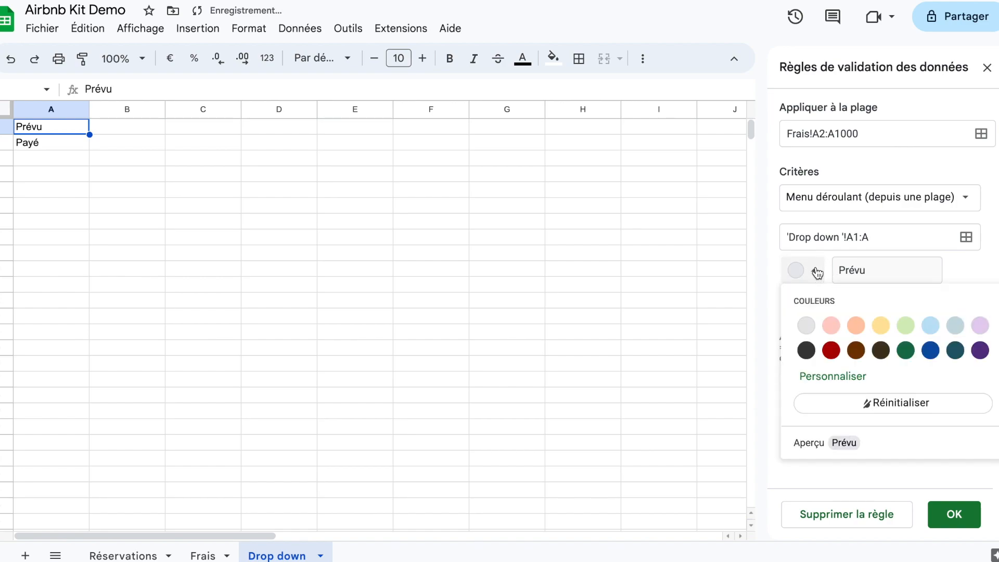
{"action": "left_click", "coordinate": [856, 326]}
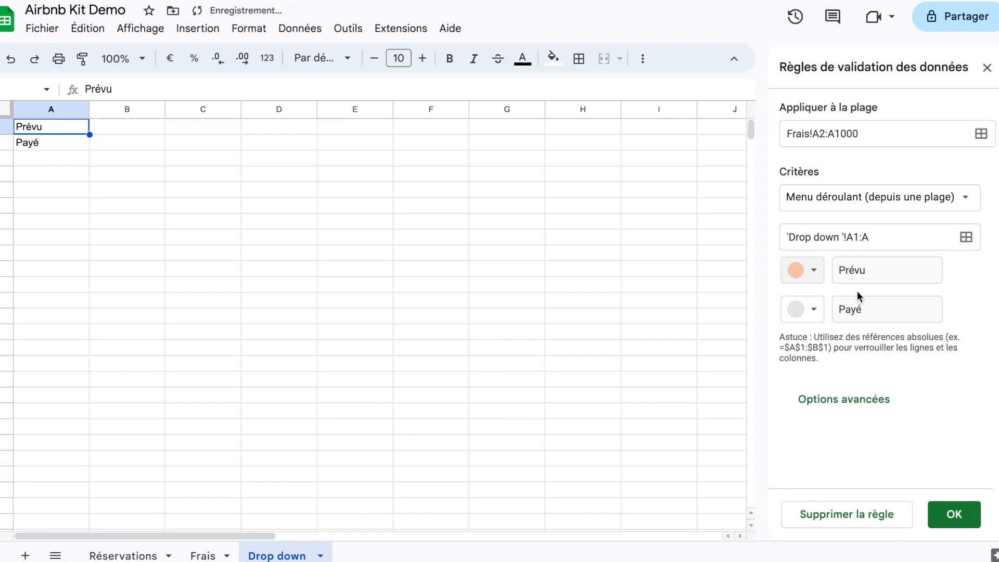
{"action": "left_click", "coordinate": [813, 310]}
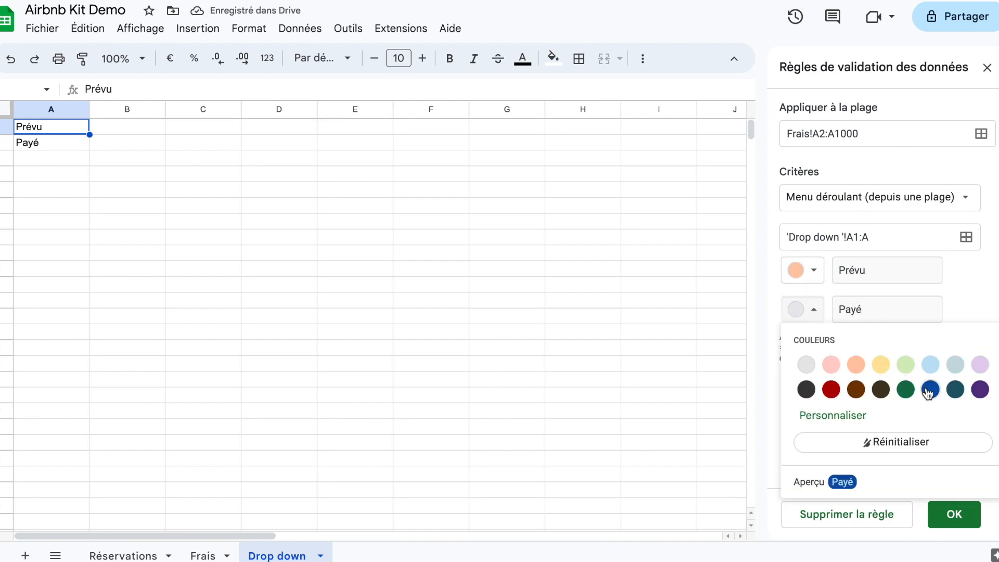
{"action": "left_click", "coordinate": [905, 389]}
{"action": "left_click", "coordinate": [956, 514]}
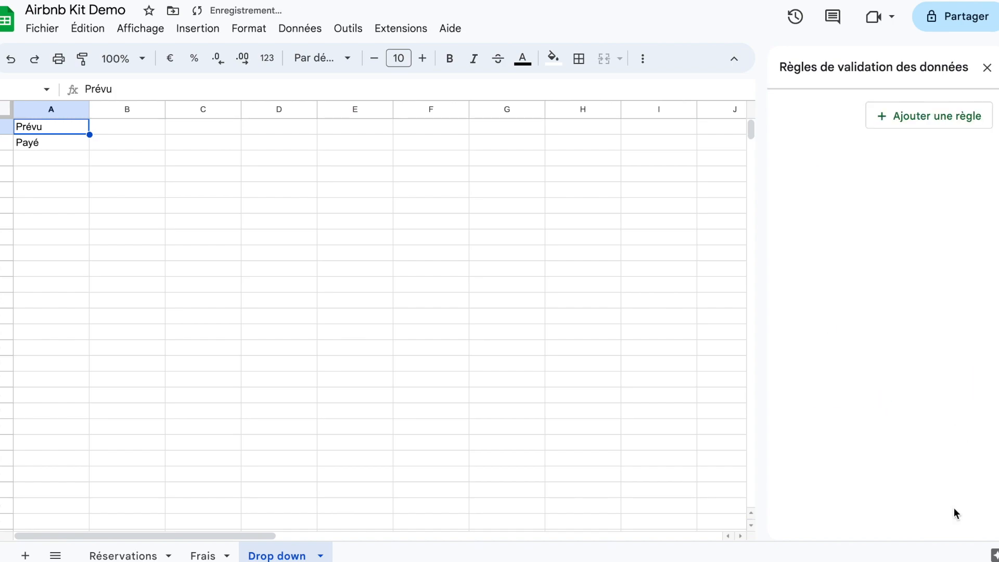
{"action": "left_click", "coordinate": [987, 67]}
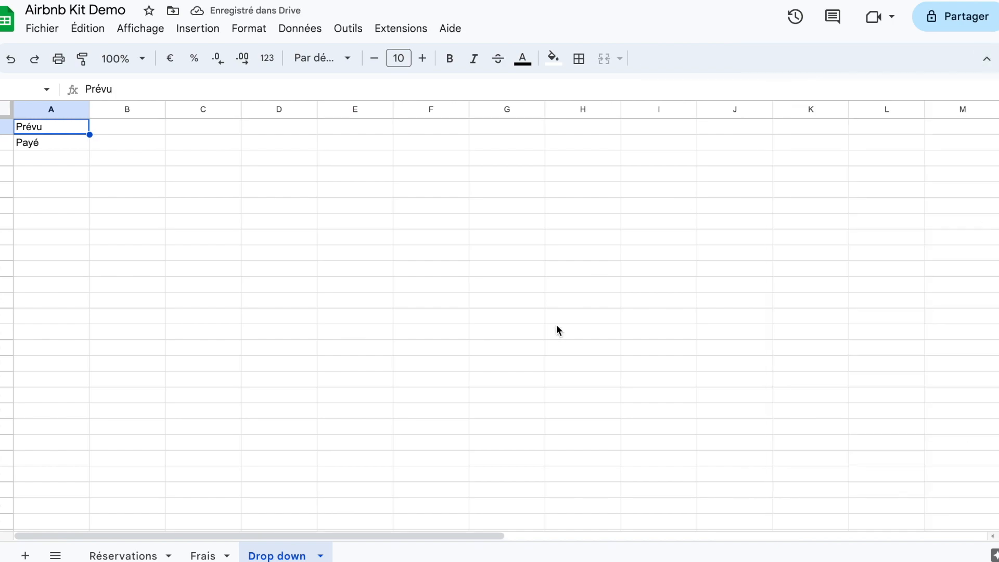
Set the Statut of the first two rows of the Frais sheet to Prévu and Payé
{"action": "left_click", "coordinate": [203, 555]}
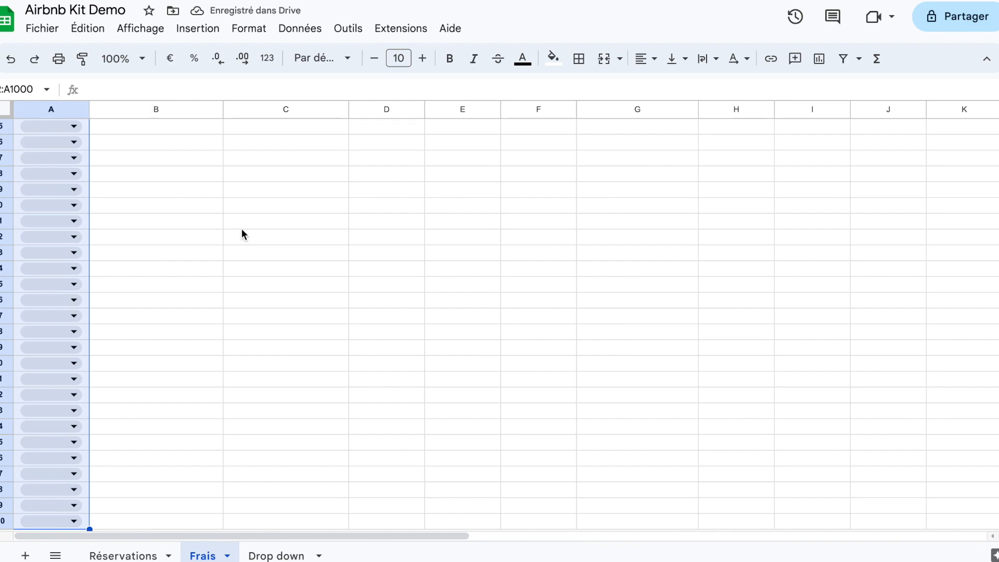
{"action": "key", "text": "super+Up"}
{"action": "key", "text": "Down"}
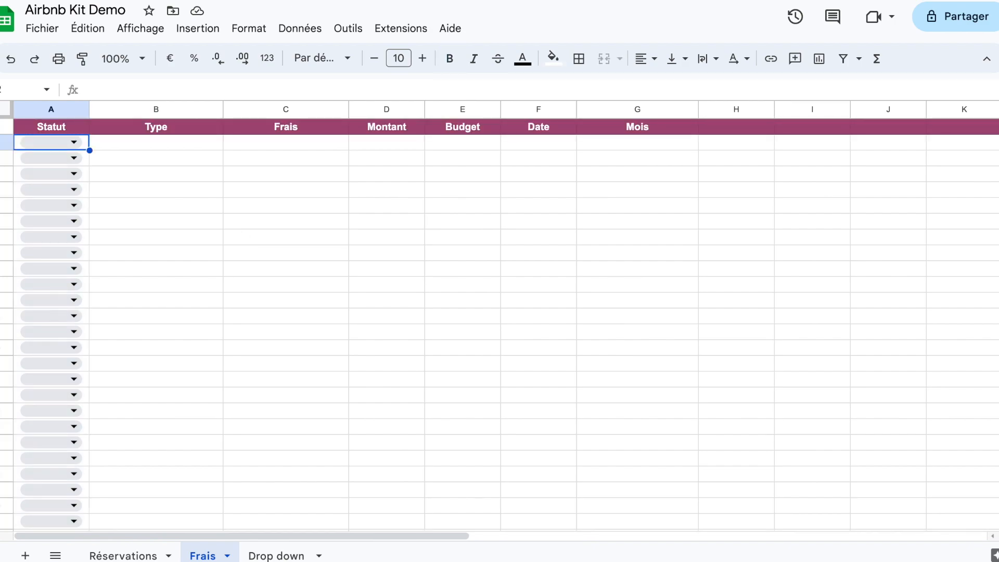
{"action": "left_click", "coordinate": [74, 142]}
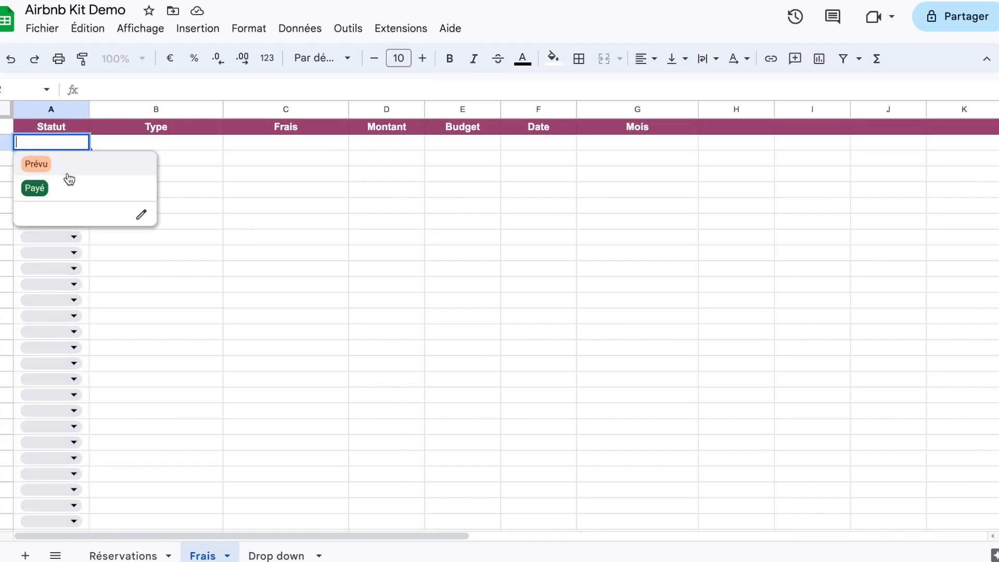
{"action": "left_click", "coordinate": [69, 172]}
{"action": "left_click", "coordinate": [74, 158]}
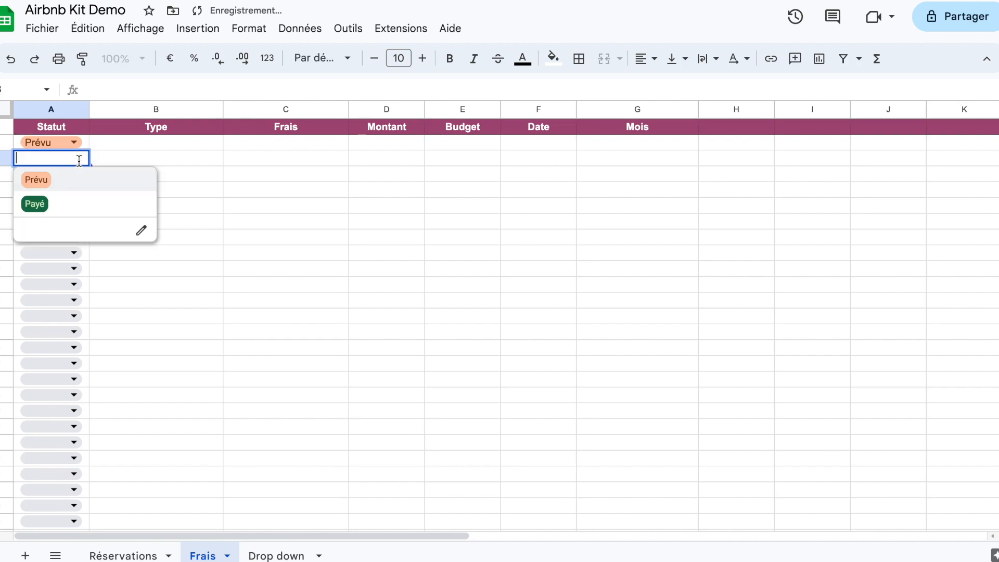
{"action": "left_click", "coordinate": [78, 204]}
List Crédit, Consommable, Service, Impôts and Dégât in cells C1:C5 of the Drop down sheet and narrow its column B
{"action": "left_click", "coordinate": [183, 148]}
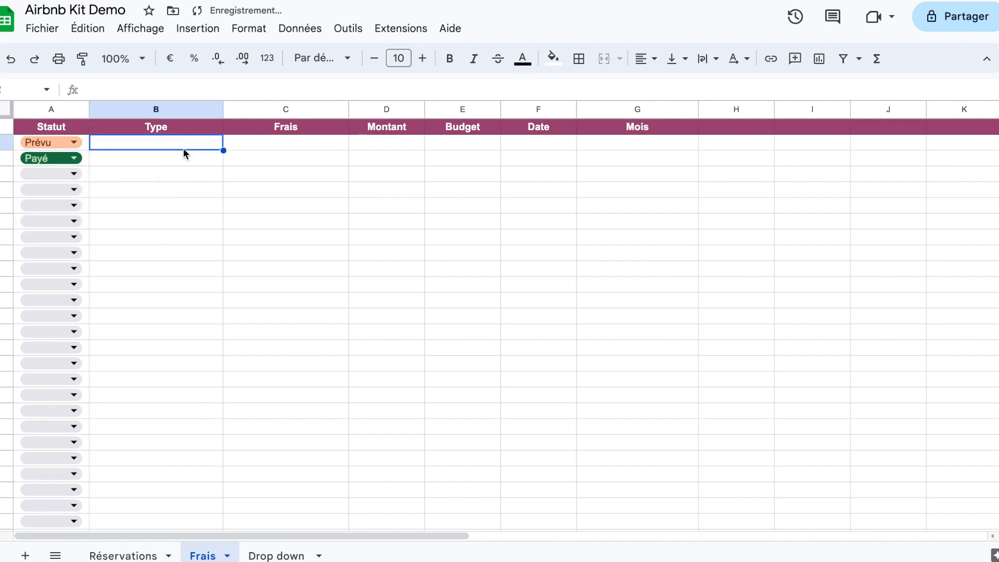
{"action": "key", "text": "ctrl+shift+Page_Down"}
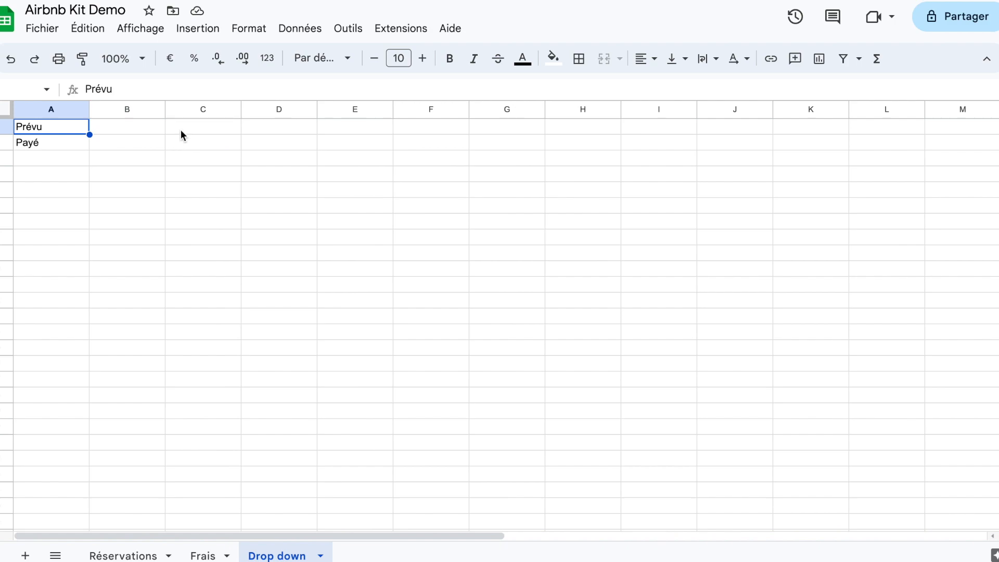
{"action": "left_click", "coordinate": [180, 130]}
{"action": "type", "text": "Crédit Consommable Service Impôts Dégât"}
{"action": "left_click_drag", "start_coordinate": [164, 110], "coordinate": [128, 110]}
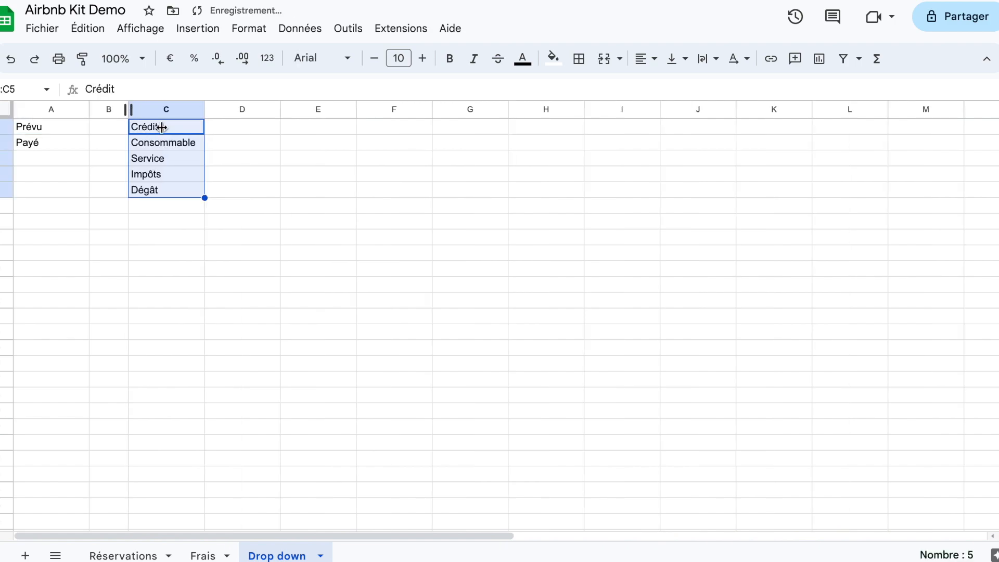
{"action": "left_click", "coordinate": [227, 204]}
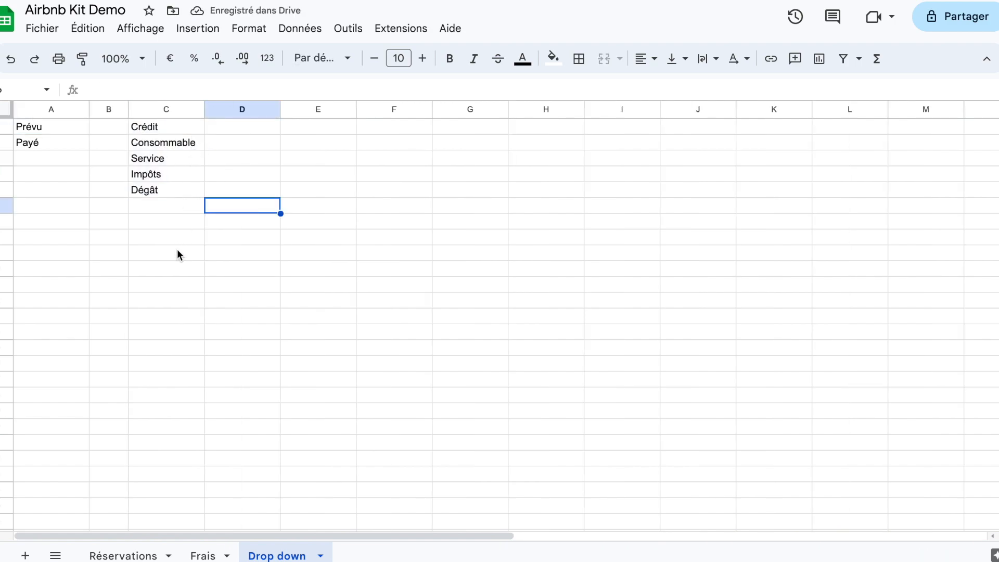
Add a dropdown sourced from the range 'Drop down '!C1:C to cells B2:B1000 of the Frais sheet
{"action": "left_click", "coordinate": [202, 555]}
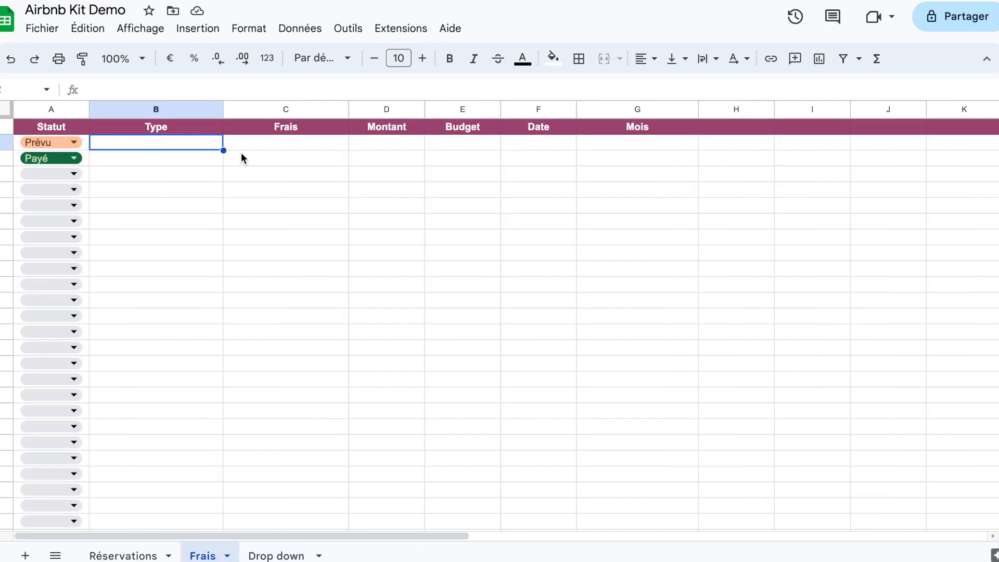
{"action": "key", "text": "ctrl+shift+Down"}
{"action": "right_click", "coordinate": [167, 156]}
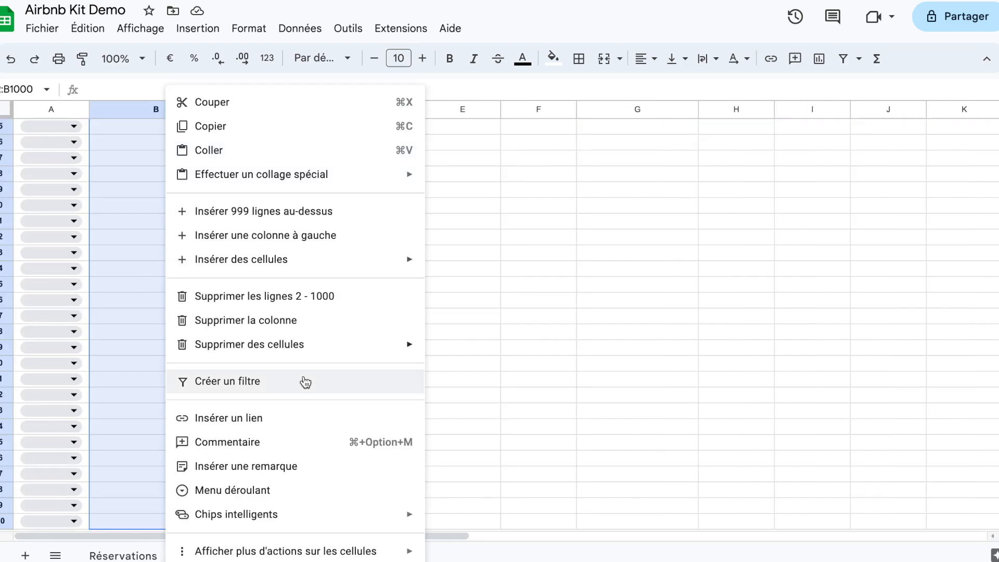
{"action": "left_click", "coordinate": [274, 489]}
{"action": "left_click", "coordinate": [952, 200]}
{"action": "left_click", "coordinate": [926, 227]}
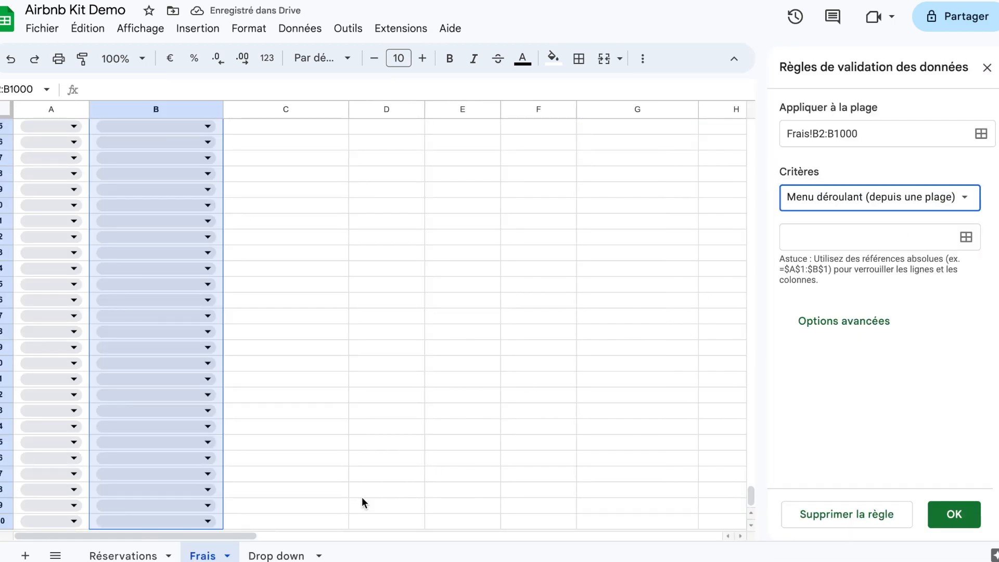
{"action": "left_click", "coordinate": [965, 236]}
{"action": "left_click", "coordinate": [276, 556]}
{"action": "left_click", "coordinate": [181, 129]}
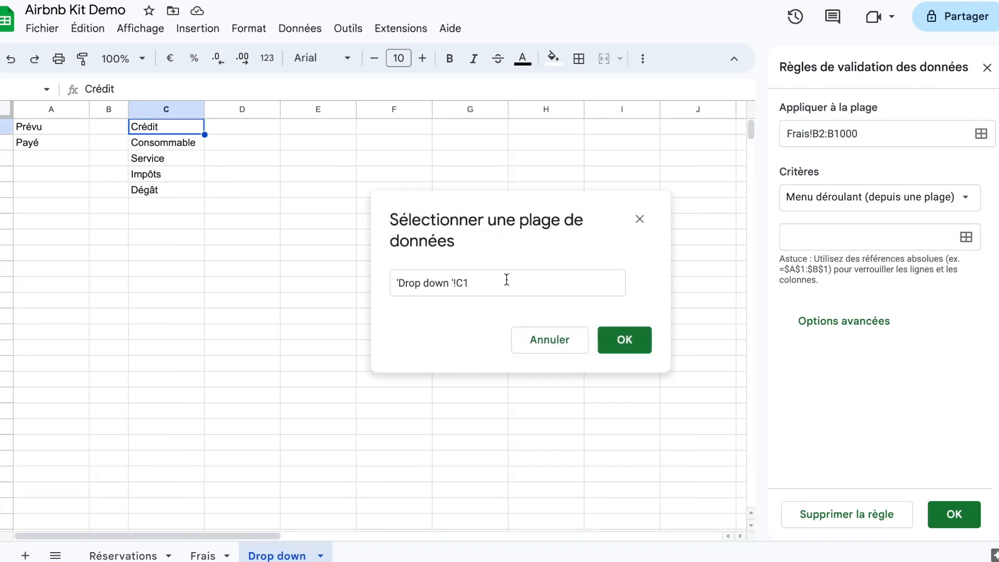
{"action": "left_click", "coordinate": [508, 281]}
{"action": "type", "text": ":C"}
{"action": "left_click", "coordinate": [626, 340]}
Set the display style of the Type dropdown to Flèche in the advanced options and save the rule
{"action": "scroll", "coordinate": [884, 416], "scroll_direction": "down", "scroll_amount": 2}
{"action": "left_click", "coordinate": [860, 461]}
{"action": "scroll", "coordinate": [865, 427], "scroll_direction": "down", "scroll_amount": 4}
{"action": "left_click", "coordinate": [788, 424]}
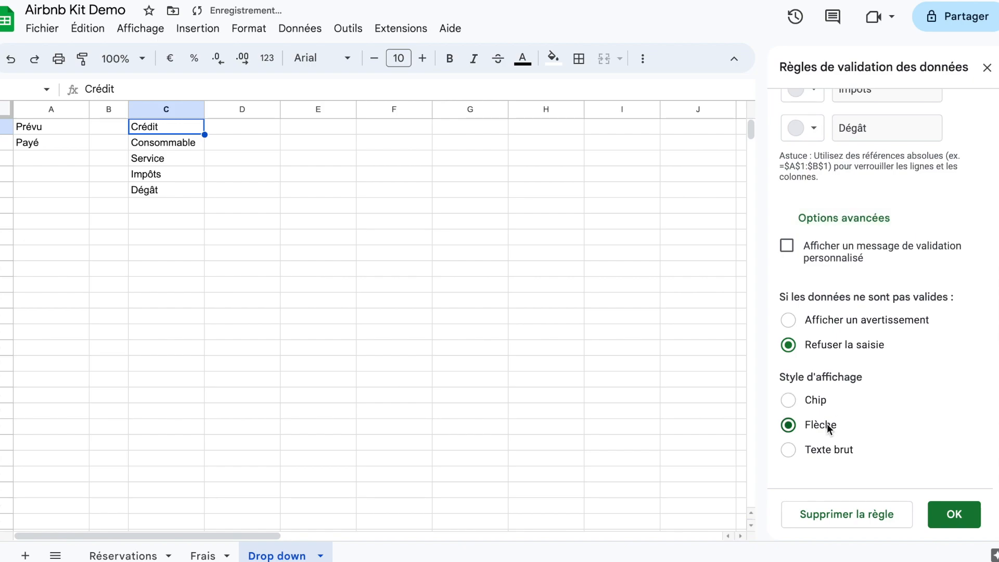
{"action": "left_click", "coordinate": [952, 513]}
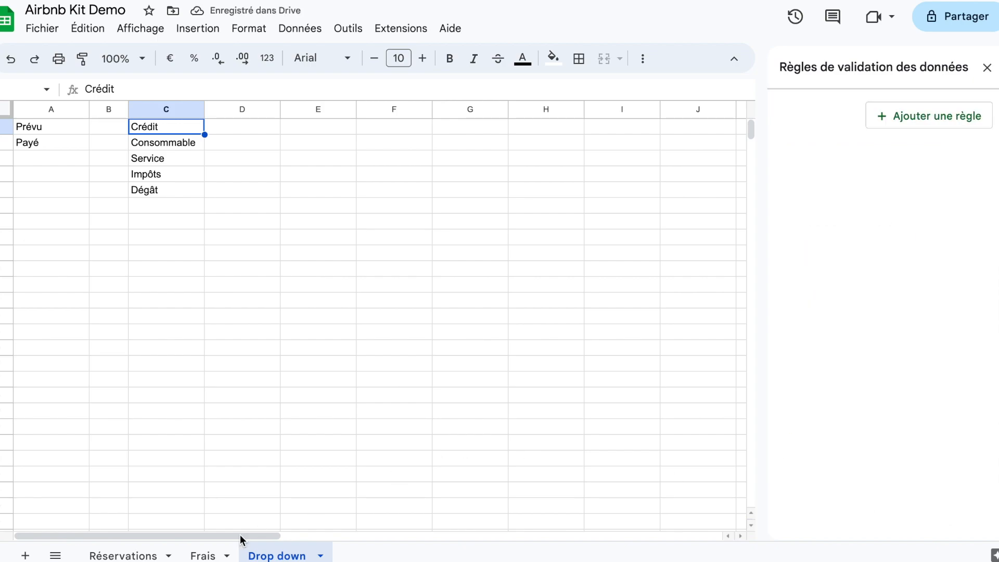
Check the options offered by the Type dropdown in cell B2 of the Frais sheet and review its validation rule
{"action": "left_click", "coordinate": [204, 555]}
{"action": "left_click", "coordinate": [214, 142]}
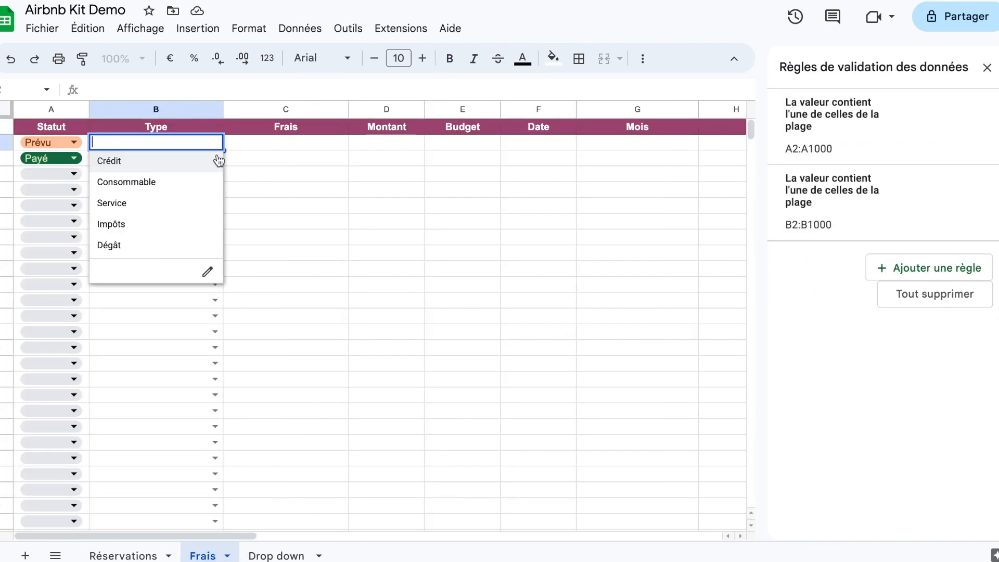
{"action": "left_click", "coordinate": [209, 271]}
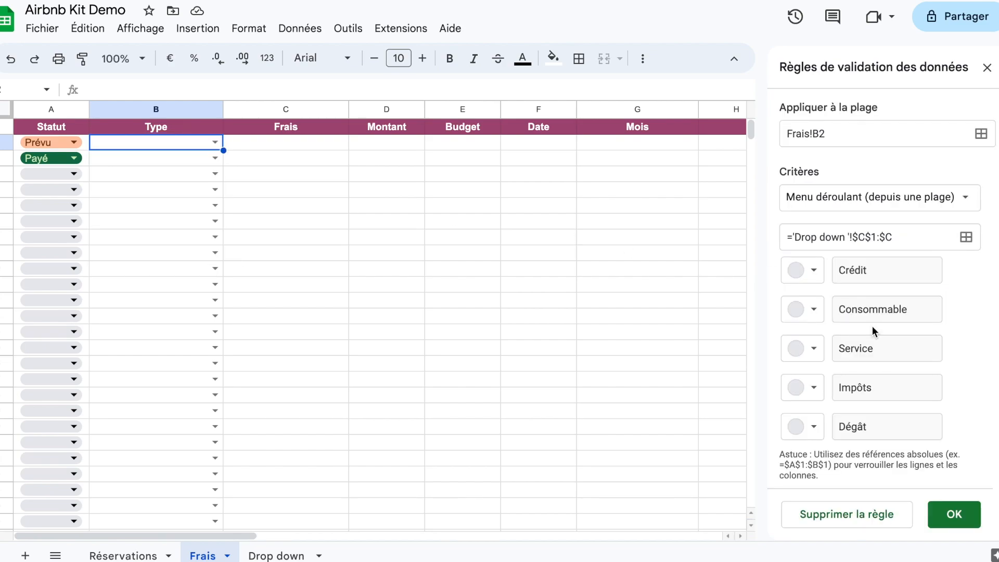
{"action": "scroll", "coordinate": [872, 330], "scroll_direction": "down", "scroll_amount": 2}
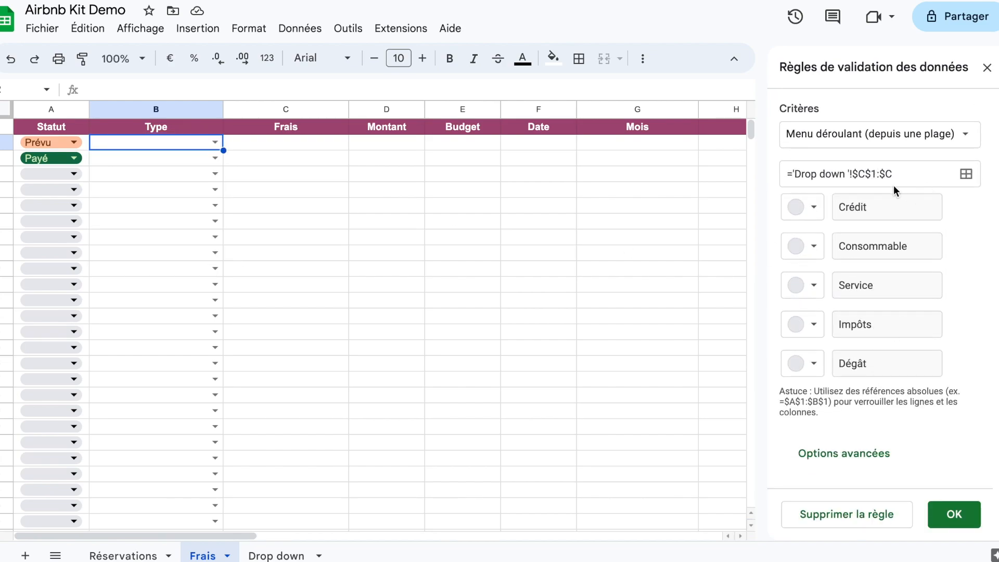
Source the dropdown for cells C2:C1000 of the Frais sheet from the range 'Drop down '!E1:E and save the rule
{"action": "left_click", "coordinate": [289, 554]}
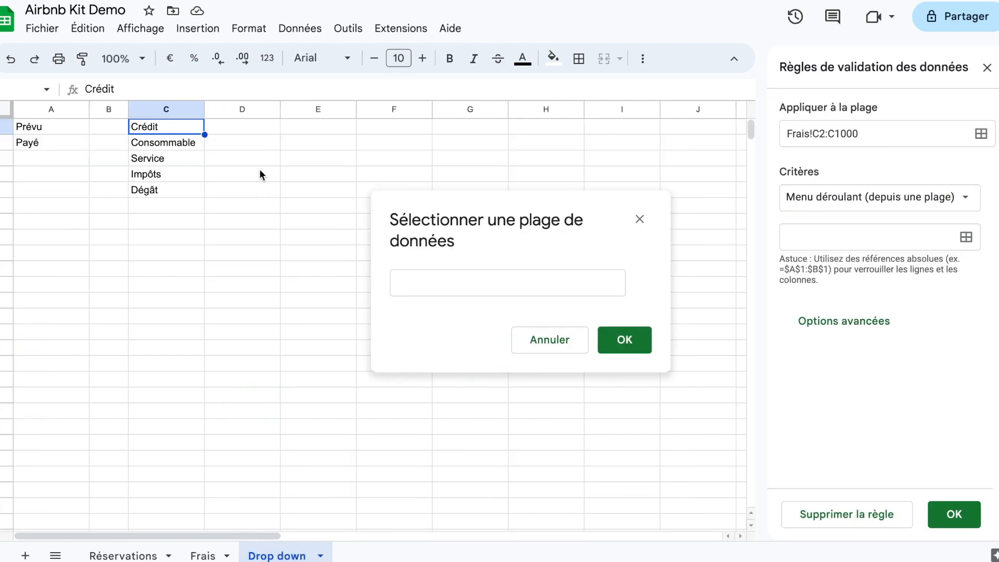
{"action": "left_click", "coordinate": [319, 127]}
{"action": "left_click", "coordinate": [485, 285]}
{"action": "type", "text": ":E"}
{"action": "left_click", "coordinate": [630, 343]}
{"action": "left_click", "coordinate": [954, 514]}
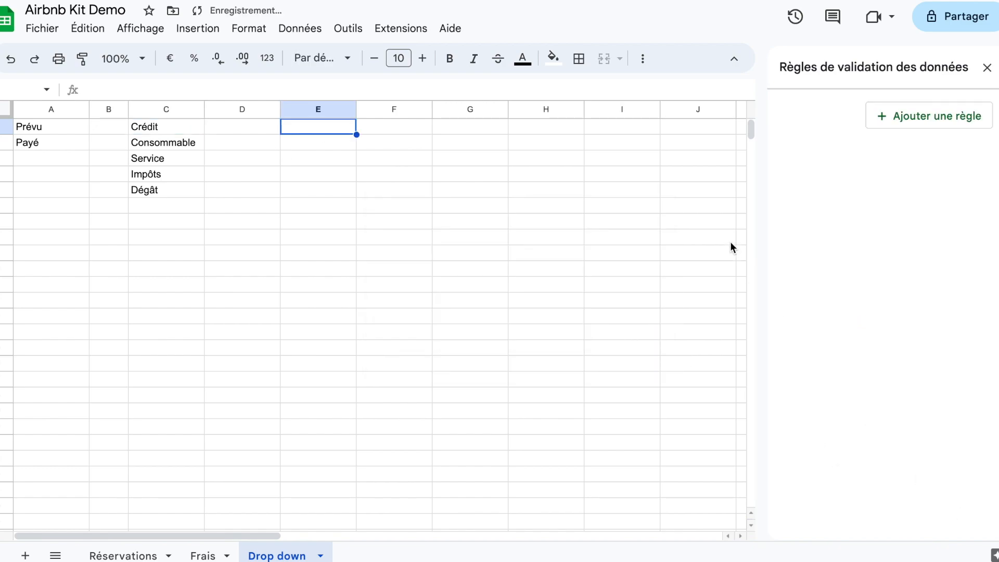
List Echéance Crédit, Eau, Electricité, Gaz, Internet, Ménage, Conciergerie and Blanchisserie from cell E1 down on the Drop down sheet
{"action": "type", "text": "Echéance Crédit Eau Electricité Gaz Internet Ménage Conciergerie Blanchisserie"}
Set the display style of the Frais dropdown in C2:C1000 to Flèche, save the rule and close the validation rules
{"action": "left_click", "coordinate": [202, 555]}
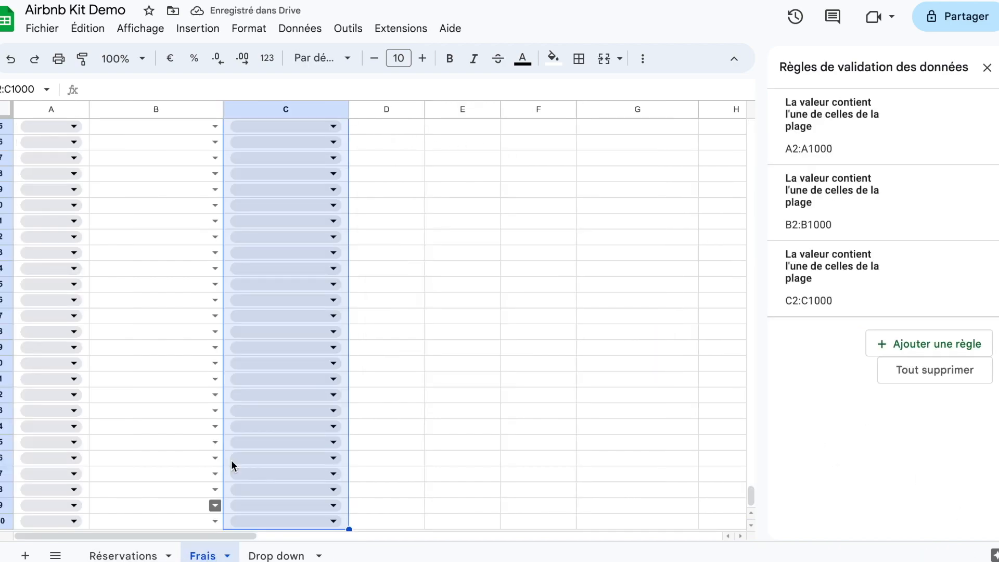
{"action": "right_click", "coordinate": [317, 363]}
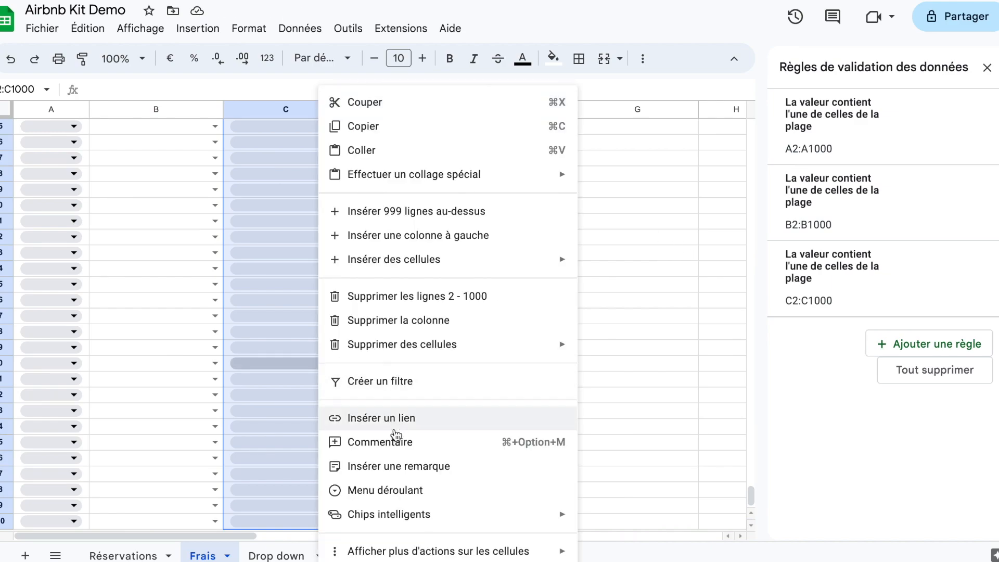
{"action": "left_click", "coordinate": [394, 493]}
{"action": "left_click", "coordinate": [836, 453]}
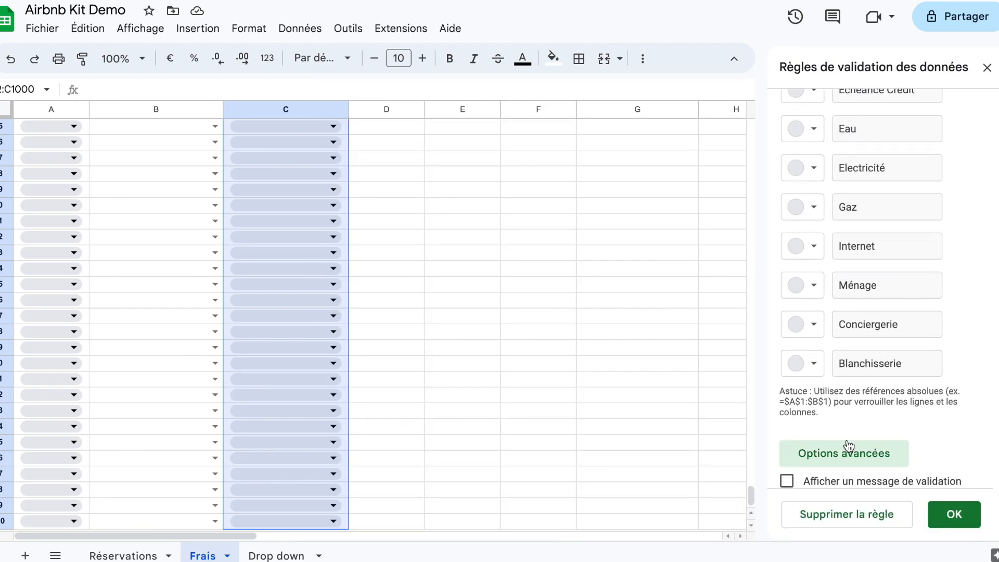
{"action": "scroll", "coordinate": [833, 419], "scroll_direction": "down", "scroll_amount": 5}
{"action": "left_click", "coordinate": [827, 423]}
{"action": "left_click", "coordinate": [954, 514]}
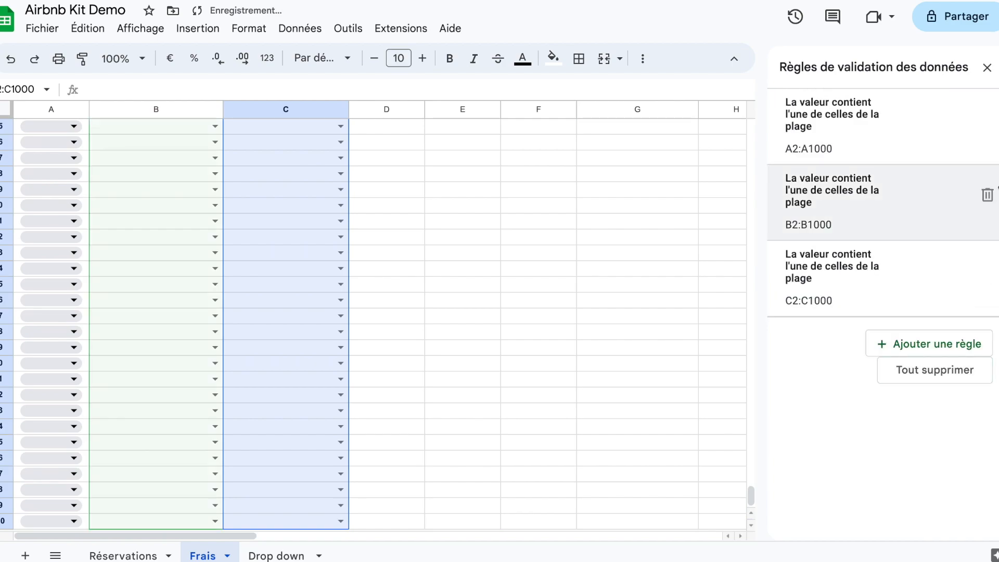
{"action": "left_click", "coordinate": [987, 67]}
Enter the formula =IF(F2<>"";DATE(YEAR(F2);MONTH(F2);1);"") in cell G2 under Mois on the Frais sheet
{"action": "key", "text": "Up"}
{"action": "left_click", "coordinate": [638, 143]}
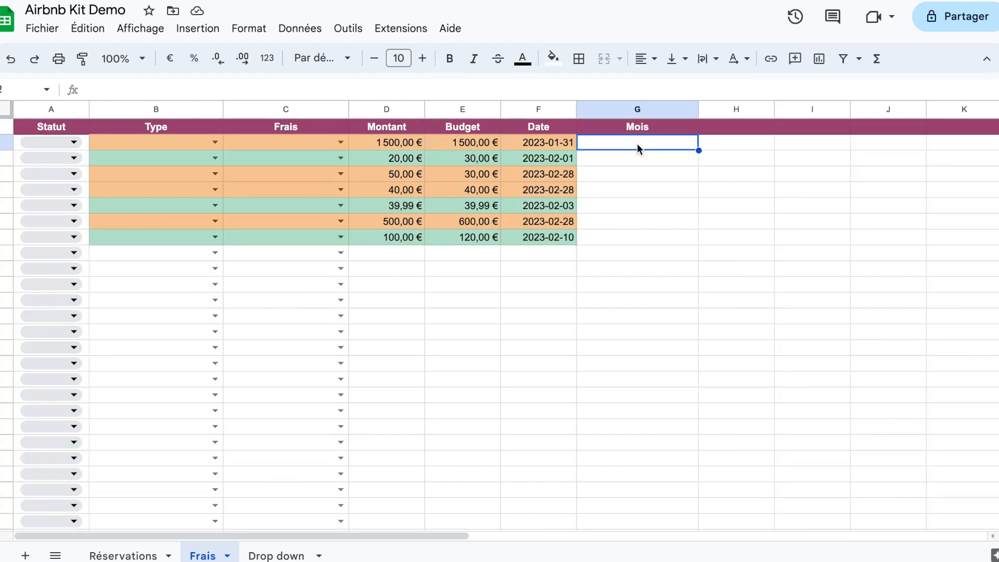
{"action": "type", "text": "=if"}
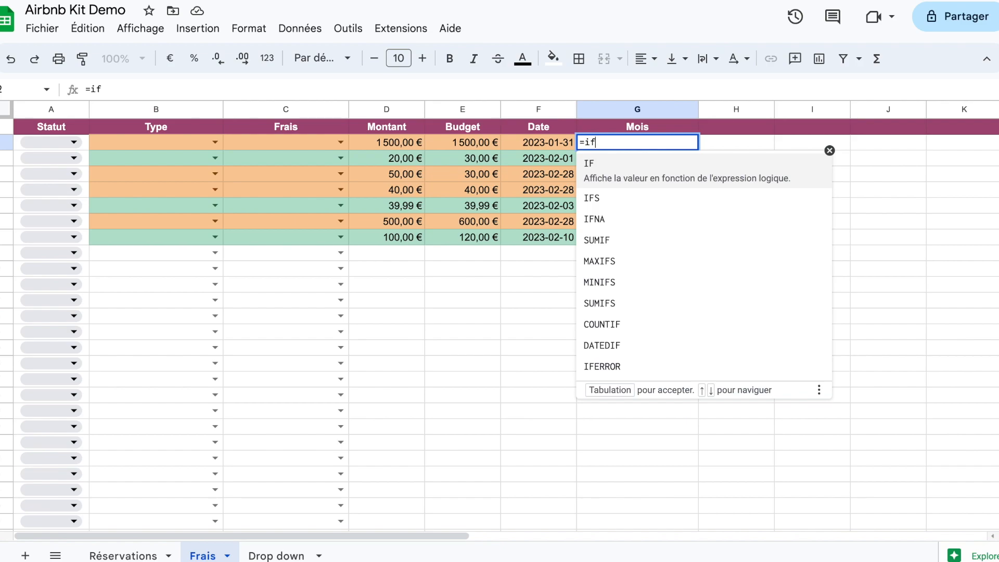
{"action": "key", "text": "Tab"}
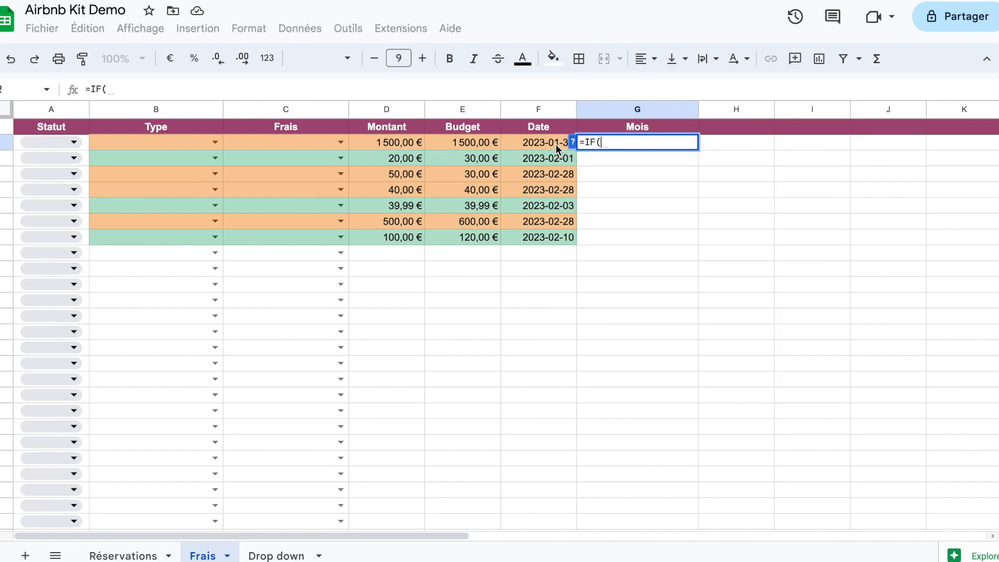
{"action": "left_click", "coordinate": [554, 143]}
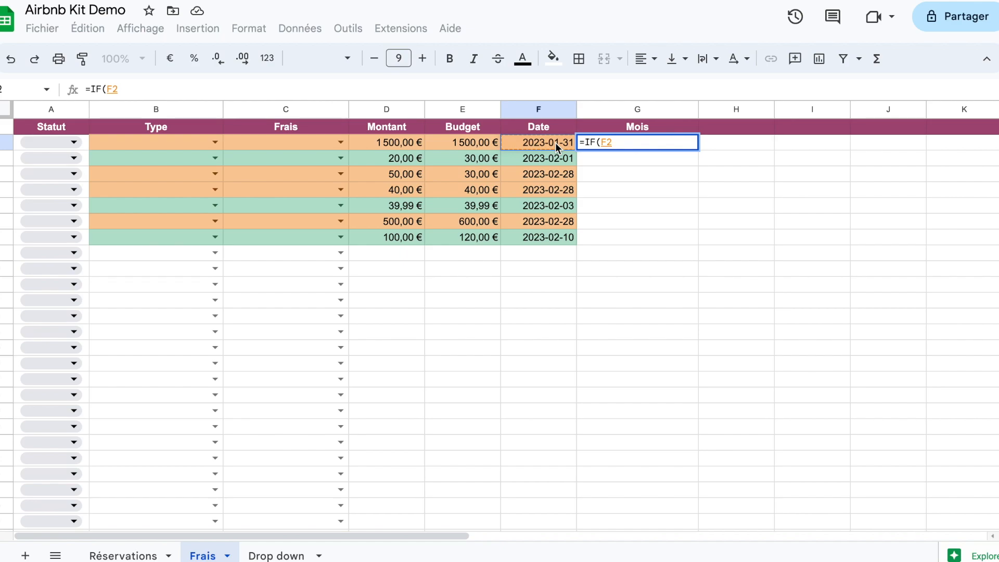
{"action": "type", "text": ">\"\""}
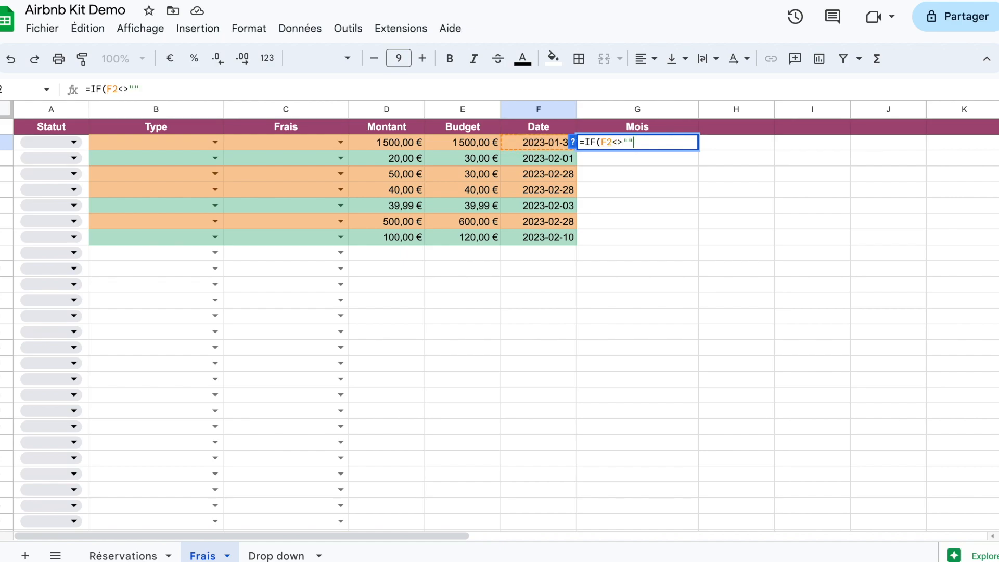
{"action": "type", "text": ";dat"}
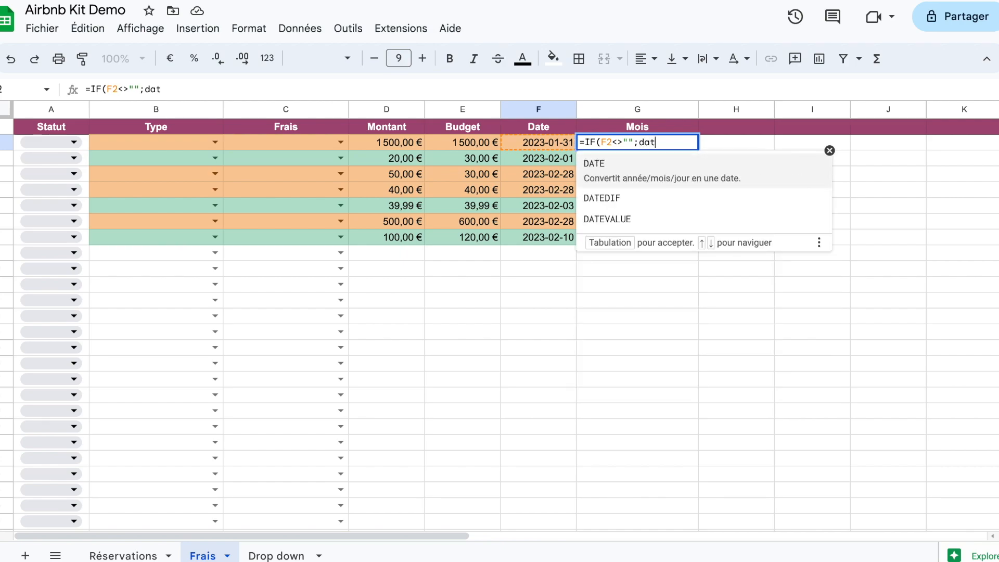
{"action": "key", "text": "Tab"}
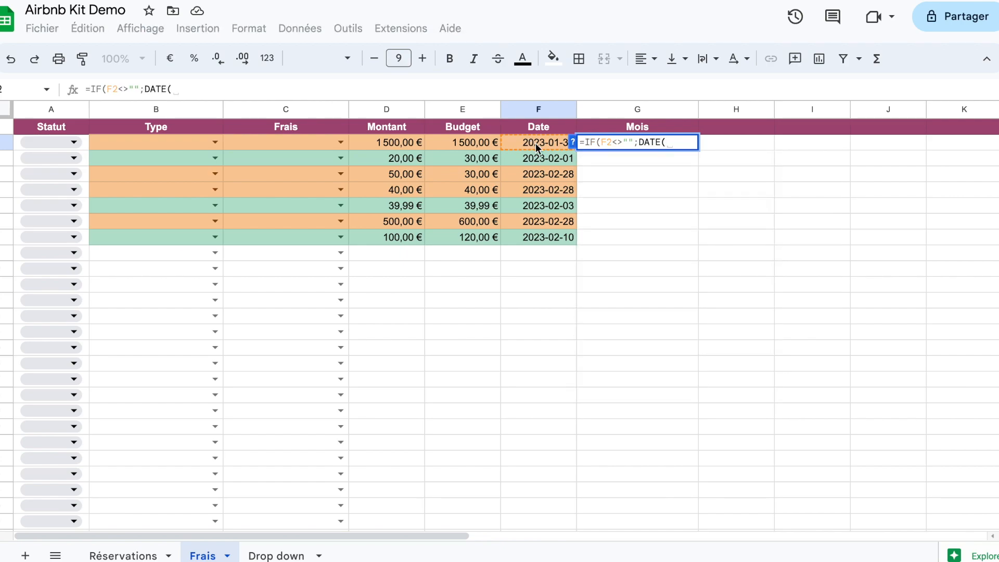
{"action": "type", "text": "ye"}
{"action": "key", "text": "Tab"}
{"action": "type", "text": "F2);mo"}
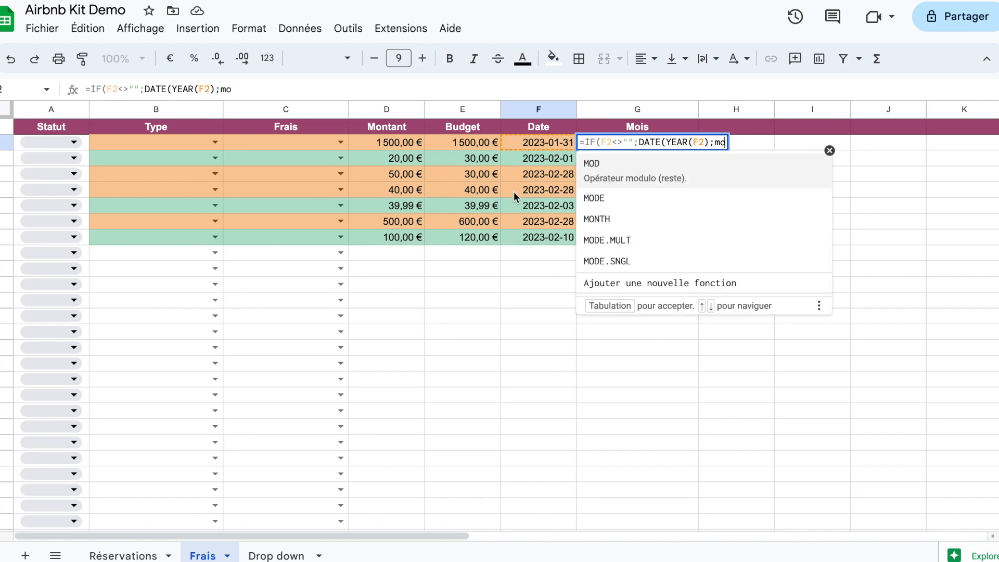
{"action": "left_click", "coordinate": [598, 218]}
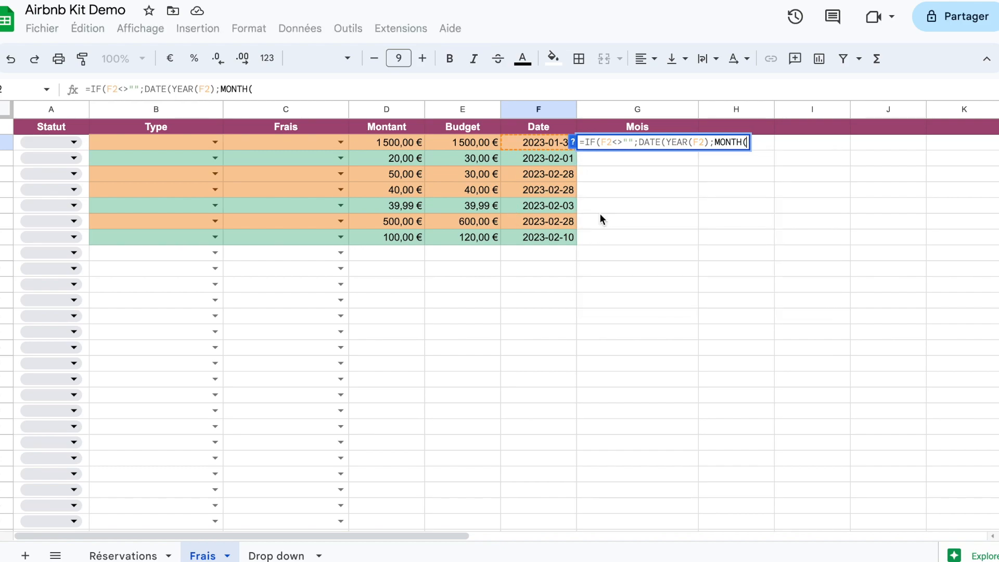
{"action": "left_click", "coordinate": [538, 142]}
{"action": "type", "text": ")"}
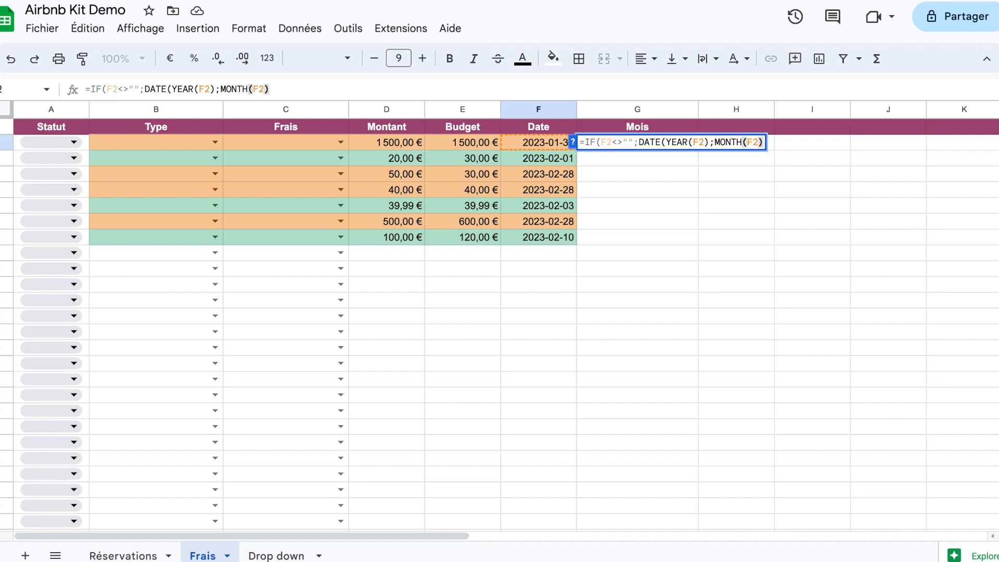
{"action": "type", "text": ";1);\"\")"}
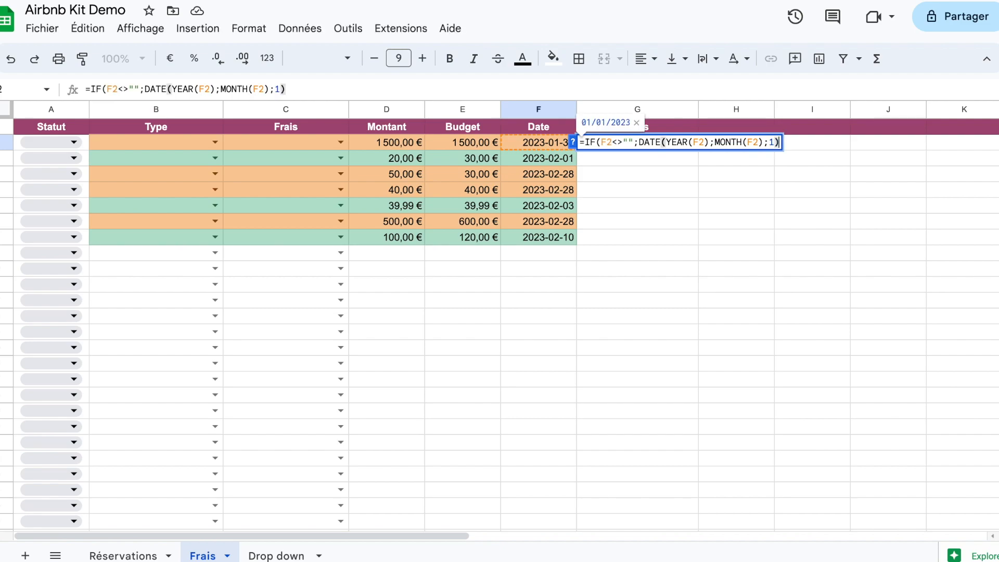
{"action": "key", "text": "Return"}
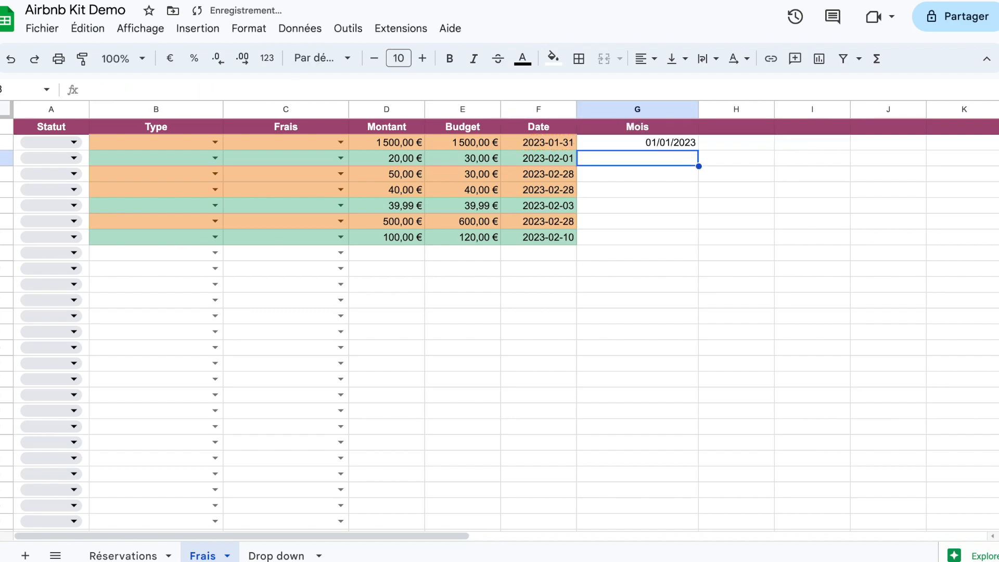
Copy the Mois formula from G2 down the rest of the column to G1000
{"action": "left_click", "coordinate": [654, 148]}
{"action": "double_click", "coordinate": [698, 151]}
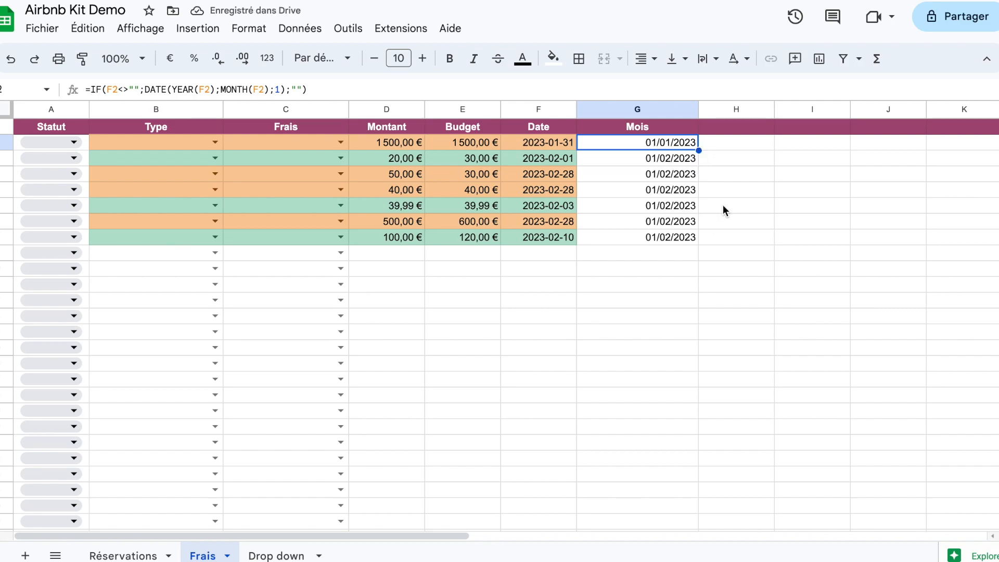
{"action": "left_click", "coordinate": [691, 236]}
{"action": "key", "text": "ctrl+c"}
{"action": "left_click", "coordinate": [672, 254]}
{"action": "key", "text": "ctrl+space"}
{"action": "key", "text": "ctrl+v"}
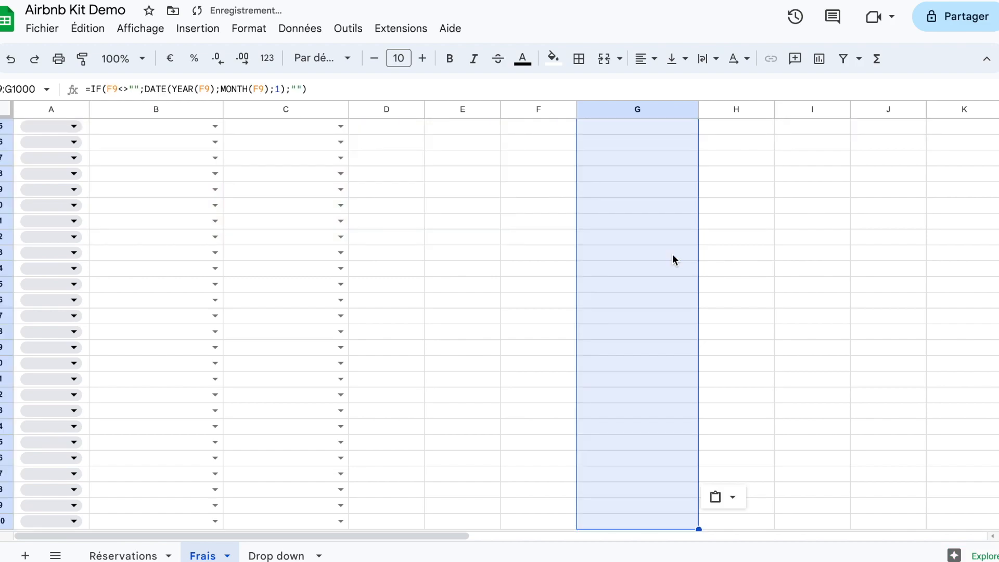
Format the Mois dates in G2:G1000 to show the full month name and year
{"action": "key", "text": "ctrl+z"}
{"action": "left_click", "coordinate": [658, 143]}
{"action": "key", "text": "ctrl+shift+Down"}
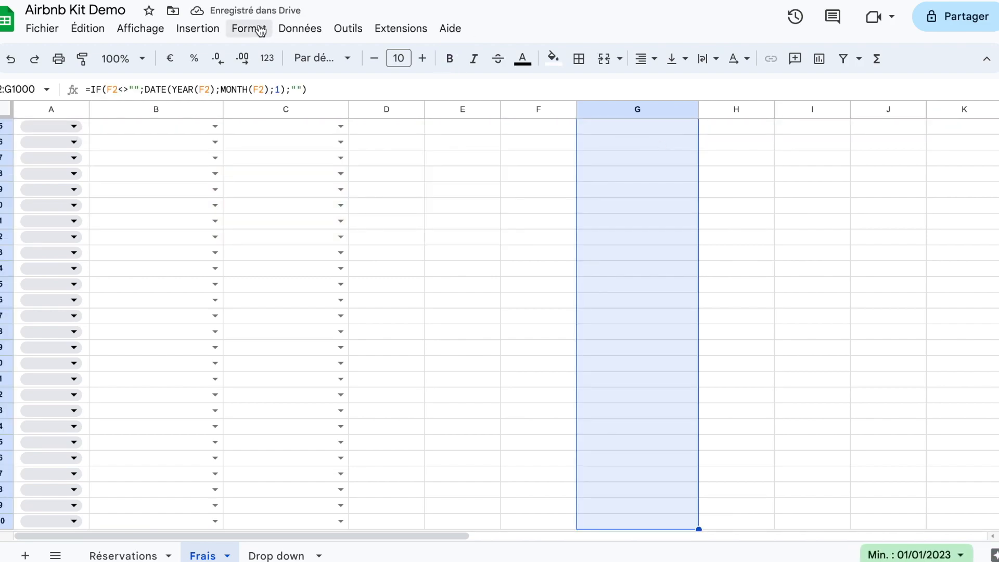
{"action": "left_click", "coordinate": [249, 28]}
{"action": "mouse_move", "coordinate": [308, 92]}
{"action": "left_click", "coordinate": [538, 465]}
{"action": "key", "text": "ctrl+Up"}
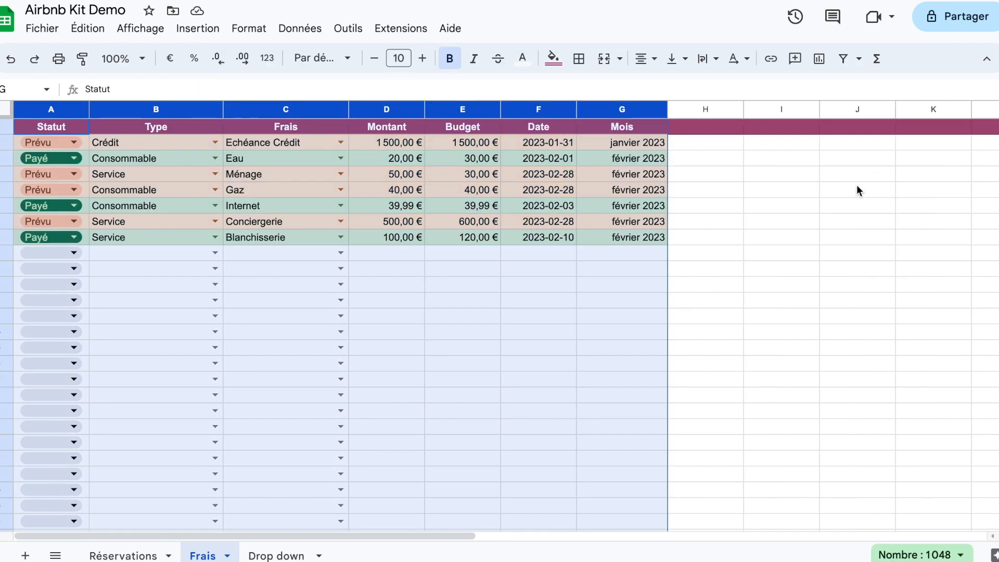
{"action": "left_click", "coordinate": [823, 188]}
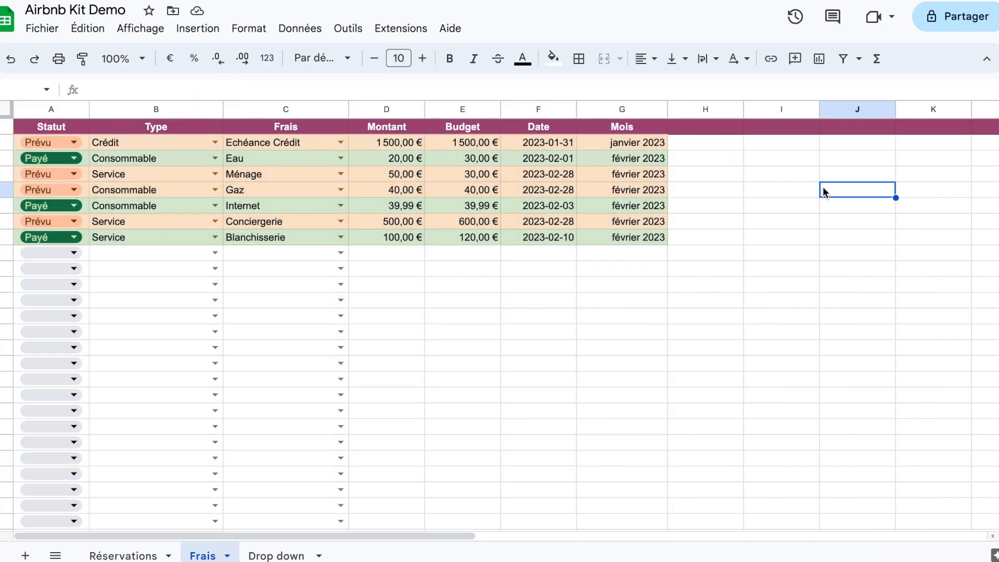
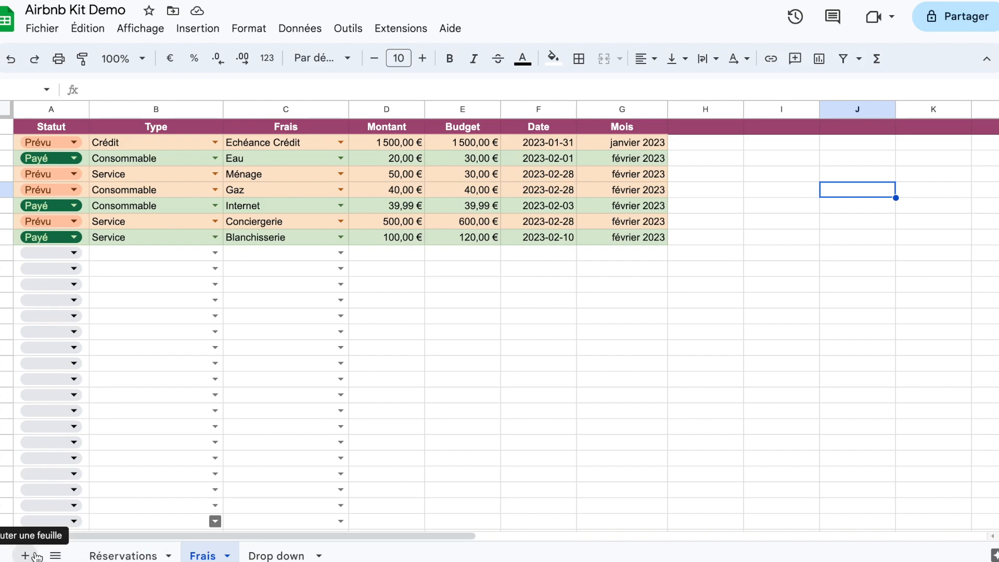
Add a new sheet after Frais and name it Finances
{"action": "left_click", "coordinate": [31, 556]}
{"action": "double_click", "coordinate": [270, 556]}
{"action": "type", "text": "Finannces"}
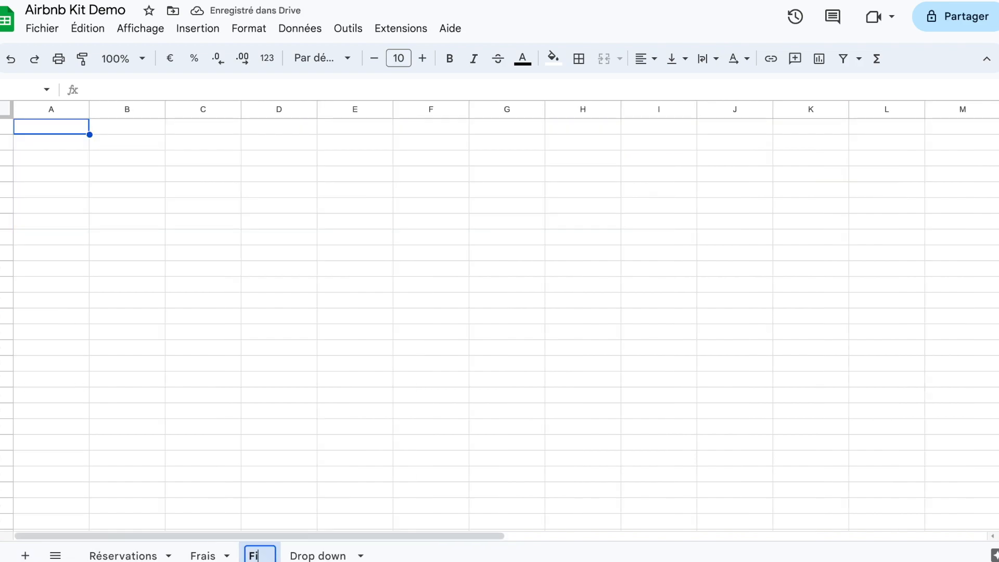
{"action": "key", "text": "BackSpace"}
{"action": "key", "text": "BackSpace"}
{"action": "key", "text": "BackSpace"}
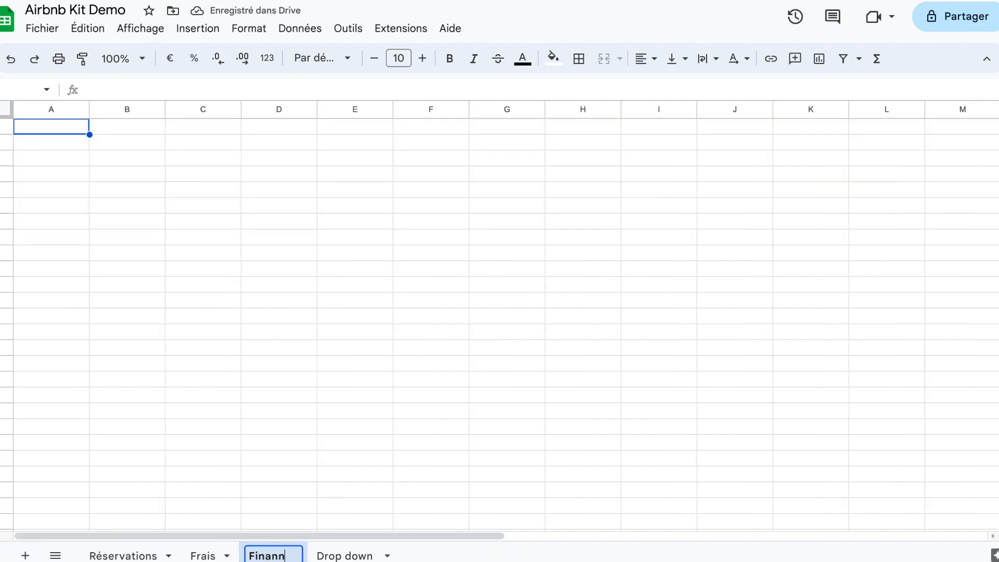
{"action": "key", "text": "BackSpace"}
{"action": "type", "text": "ces"}
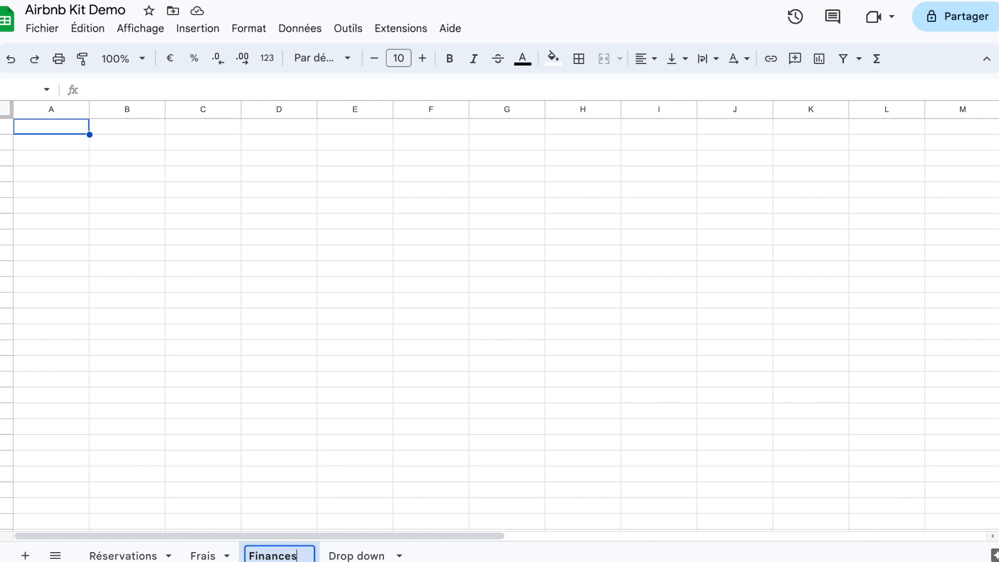
{"action": "key", "text": "Return"}
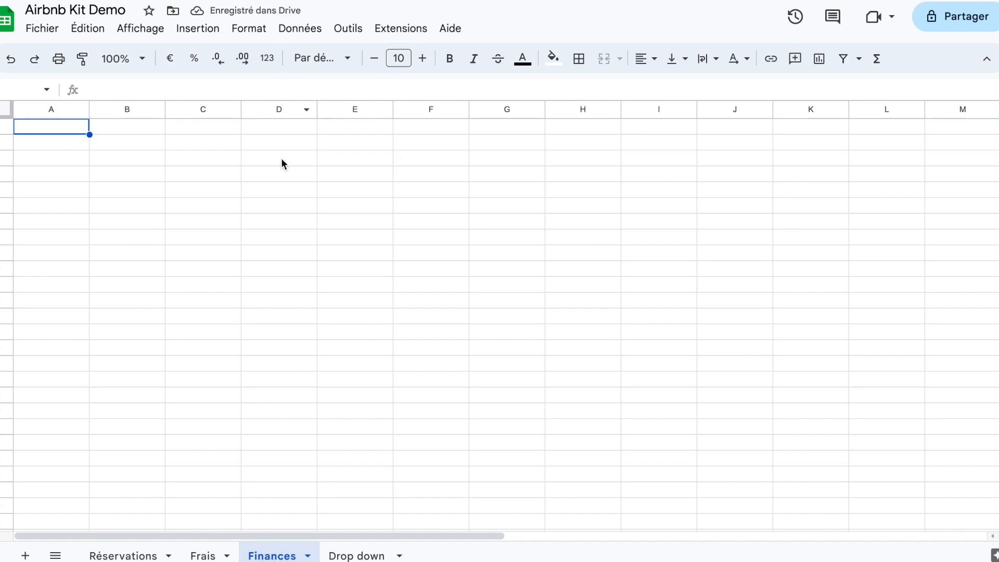
Enter the headers Mois, Type, Montant and Equilibre in cells A1 to D1 of the Finances sheet
{"action": "type", "text": "Mois"}
{"action": "key", "text": "Tab"}
{"action": "type", "text": "T"}
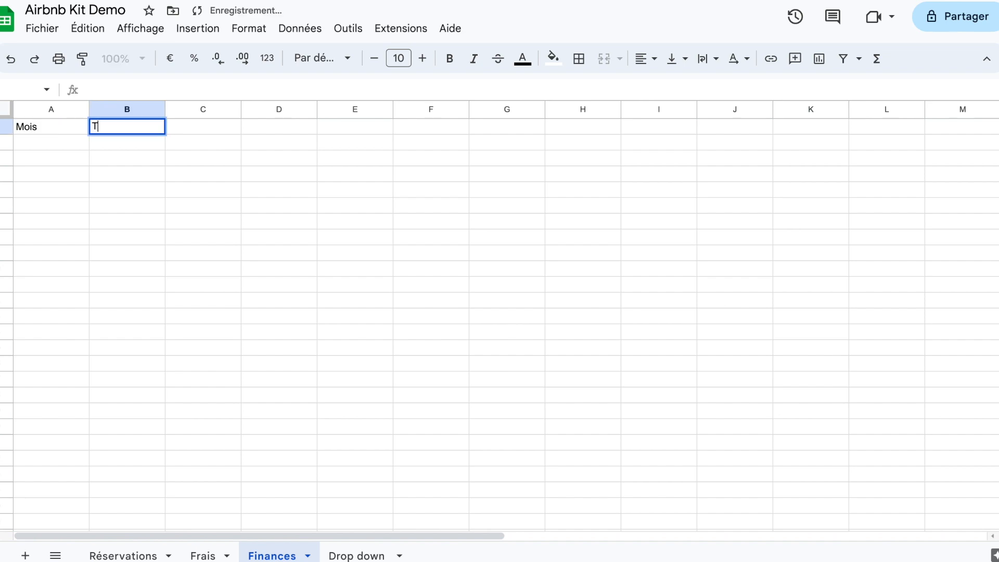
{"action": "key", "text": "Tab"}
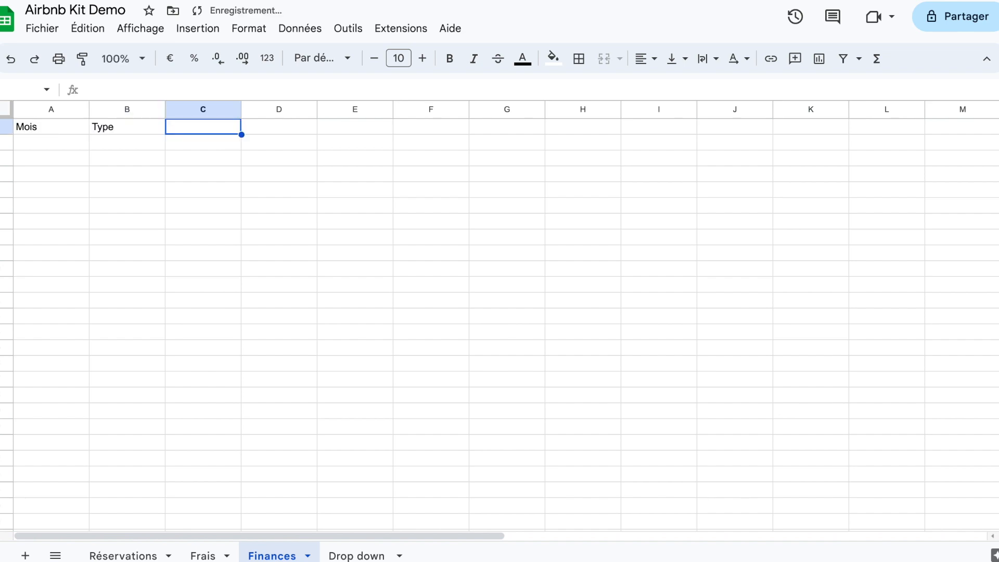
{"action": "type", "text": "Montant"}
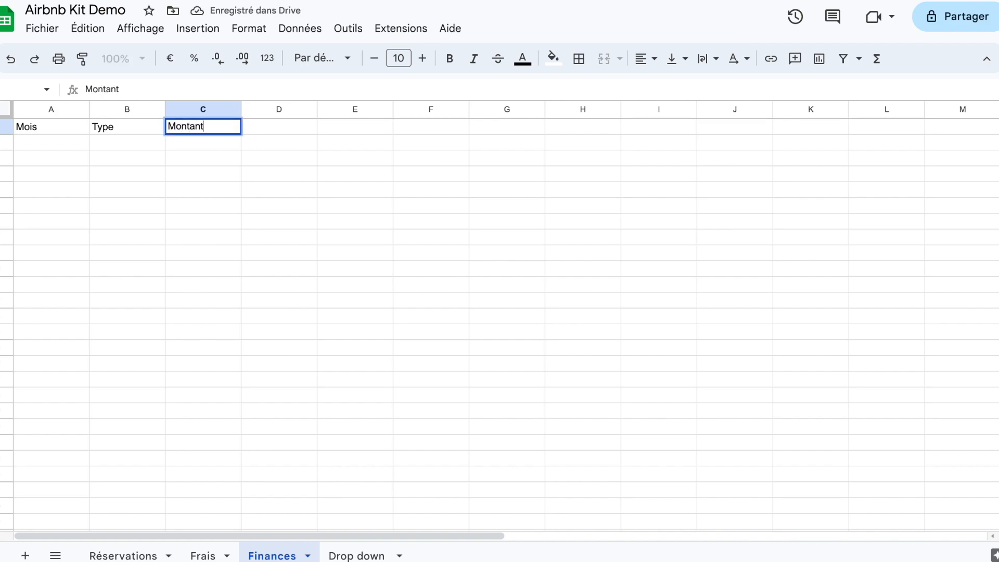
{"action": "key", "text": "Tab"}
{"action": "type", "text": "Equilibre"}
{"action": "key", "text": "Return"}
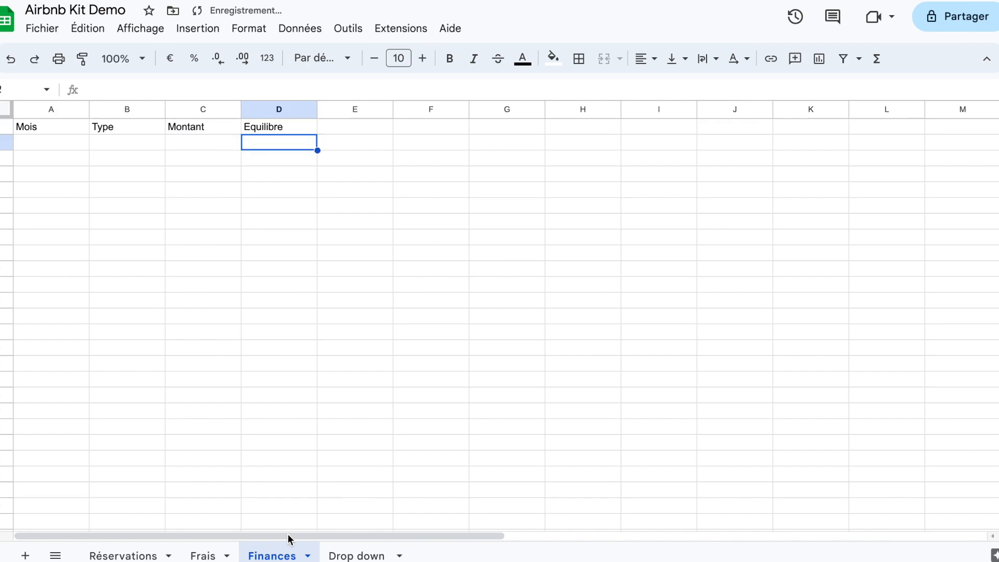
List Gains and Dépenses in cells G1 and G2 of the Drop down sheet
{"action": "left_click", "coordinate": [207, 555]}
{"action": "left_click", "coordinate": [356, 556]}
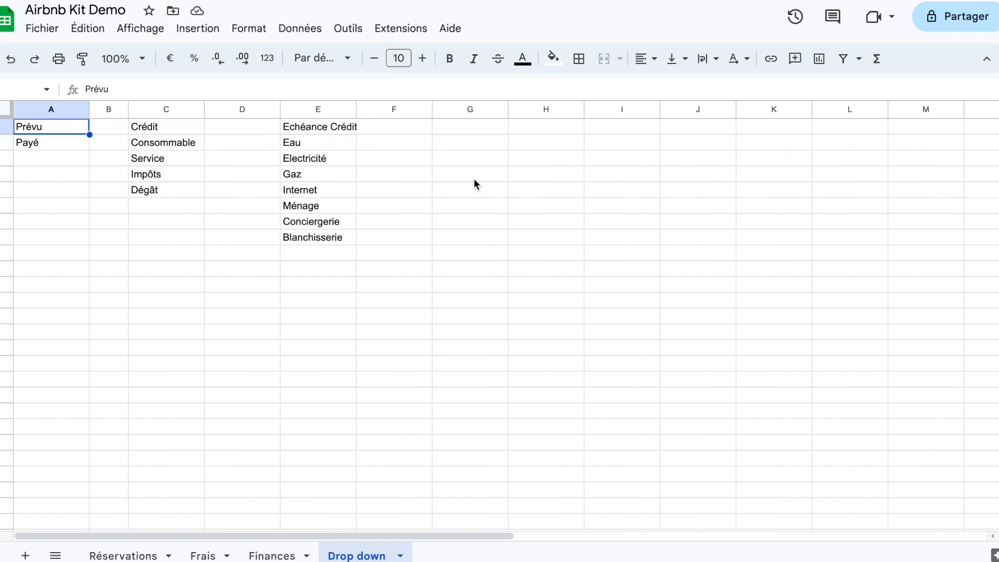
{"action": "left_click", "coordinate": [461, 127]}
{"action": "type", "text": "Gainns"}
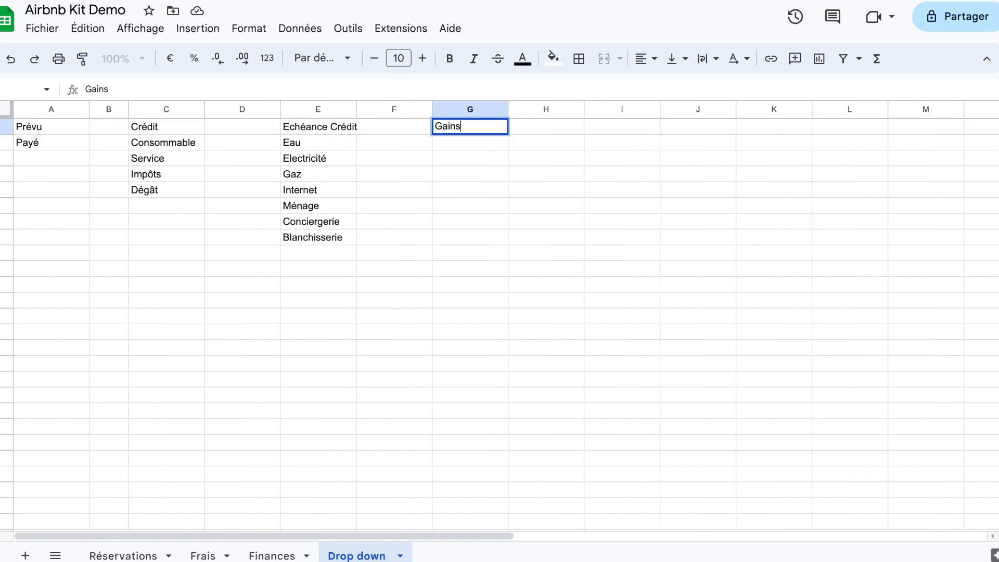
{"action": "key", "text": "Return"}
{"action": "type", "text": "Dépes"}
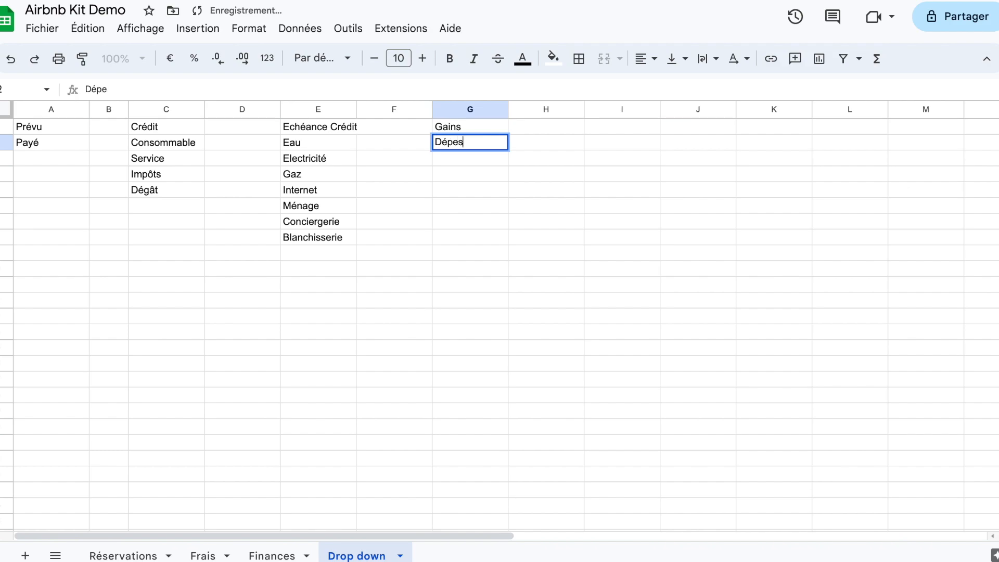
{"action": "key", "text": "BackSpace"}
{"action": "type", "text": "nses"}
{"action": "key", "text": "Return"}
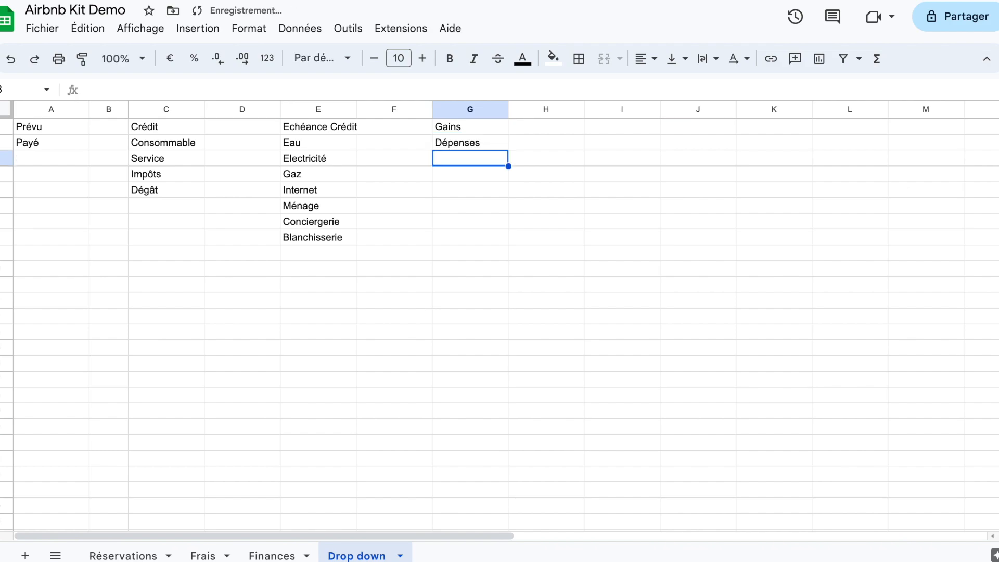
Start adding a dropdown to cells B2:B1000 in the Type column of the Finances sheet
{"action": "left_click", "coordinate": [208, 555]}
{"action": "left_click", "coordinate": [304, 552]}
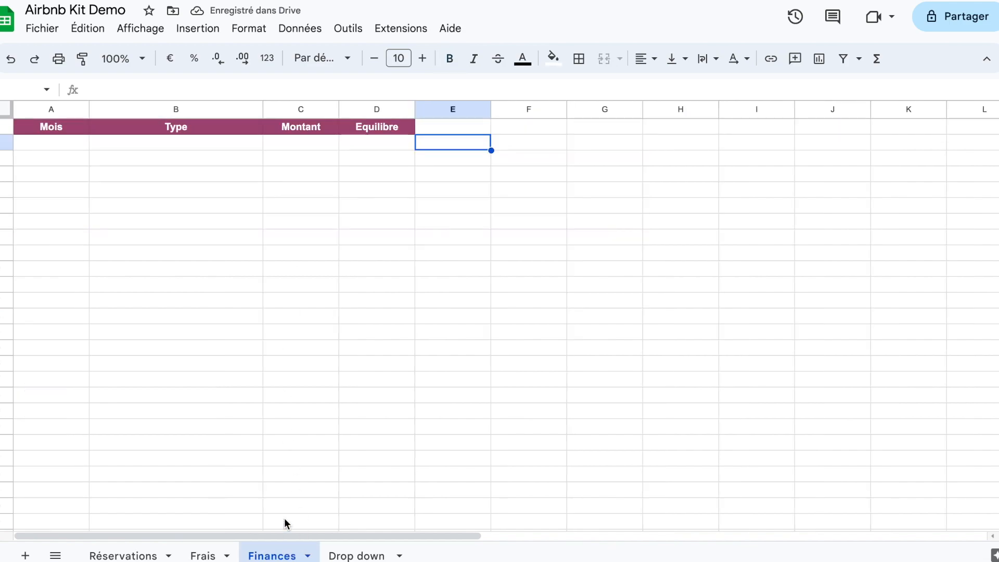
{"action": "left_click", "coordinate": [247, 148]}
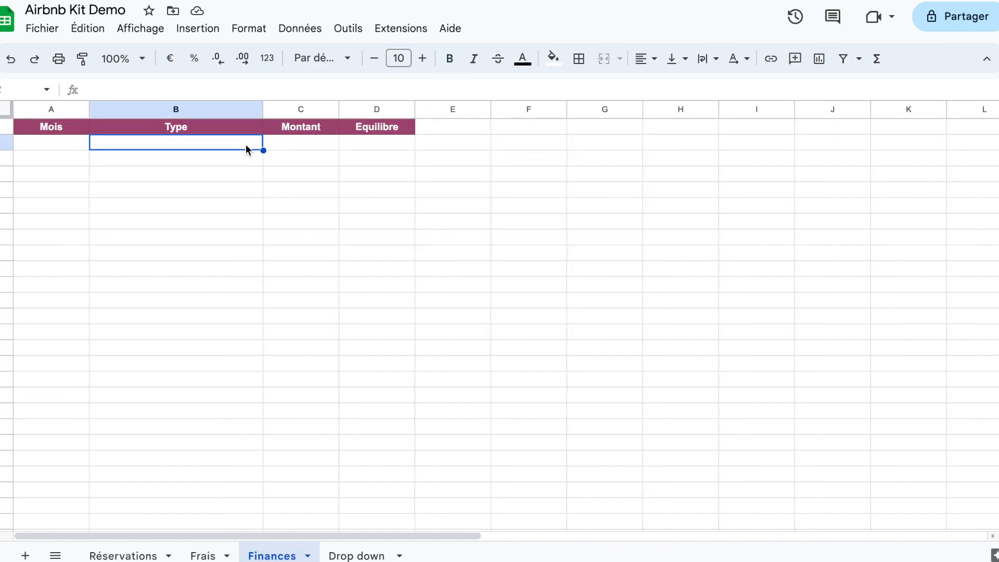
{"action": "key", "text": "ctrl+shift+Down"}
{"action": "right_click", "coordinate": [245, 145]}
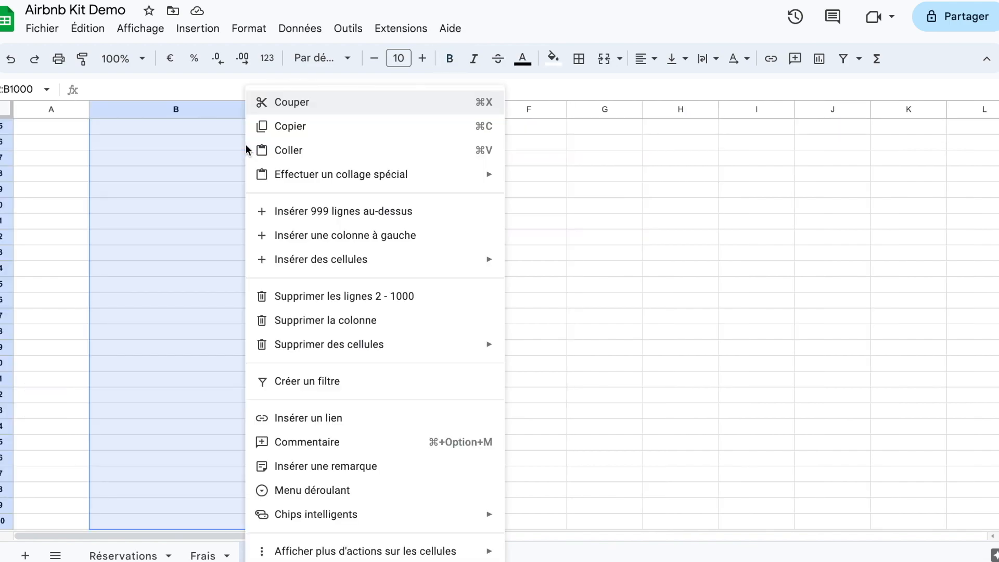
Add a dropdown from a range to Finances B2:B1000, using 'Drop down '!G1:G as its source
{"action": "left_click", "coordinate": [346, 490]}
{"action": "left_click", "coordinate": [946, 199]}
{"action": "left_click", "coordinate": [869, 220]}
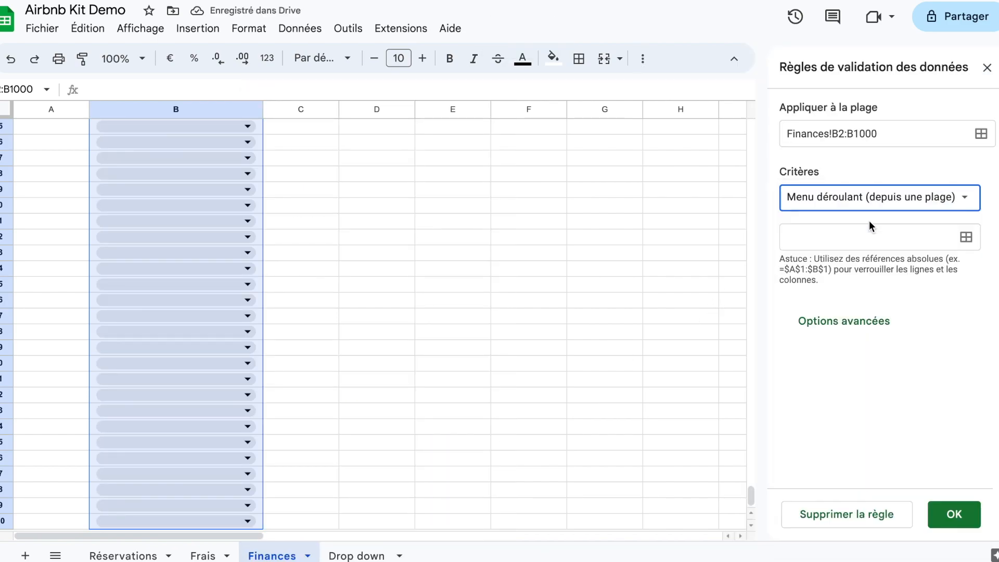
{"action": "left_click", "coordinate": [966, 236]}
{"action": "left_click", "coordinate": [356, 556]}
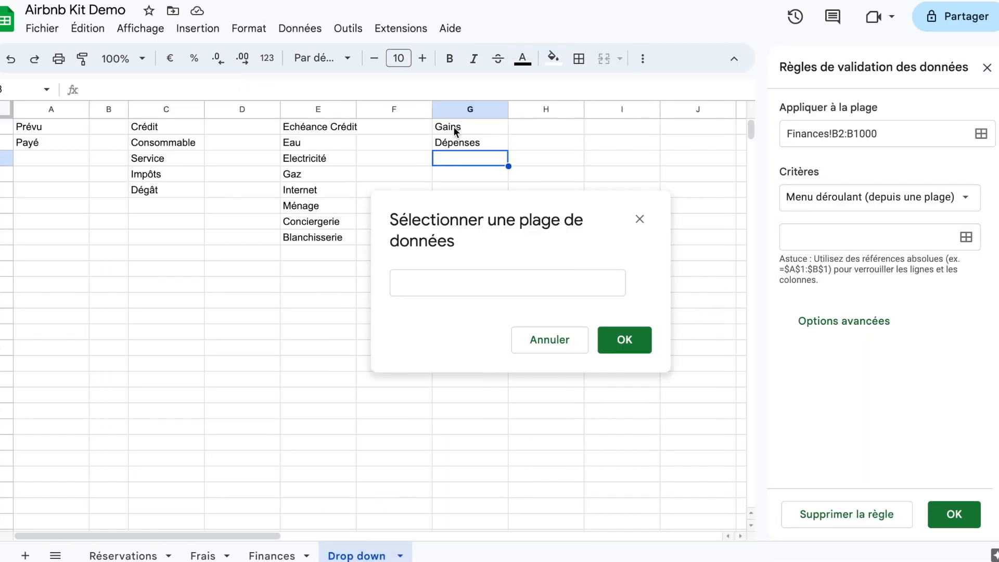
{"action": "left_click_drag", "start_coordinate": [454, 128], "coordinate": [456, 143]}
{"action": "left_click", "coordinate": [624, 339]}
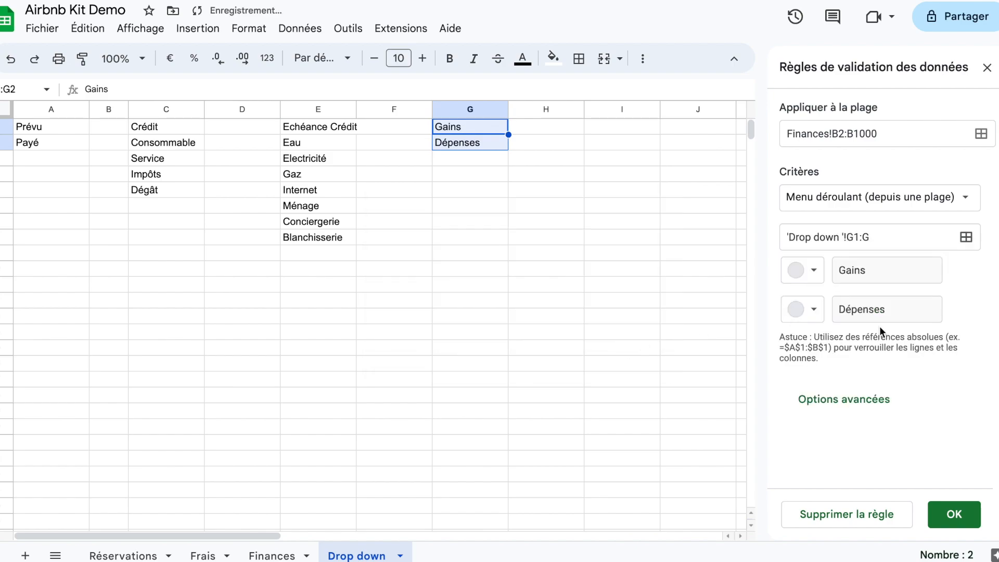
Colour the Gains option dark green and the Dépenses option dark red, and save the validation rule
{"action": "left_click", "coordinate": [802, 270]}
{"action": "left_click", "coordinate": [906, 350]}
{"action": "left_click", "coordinate": [803, 309]}
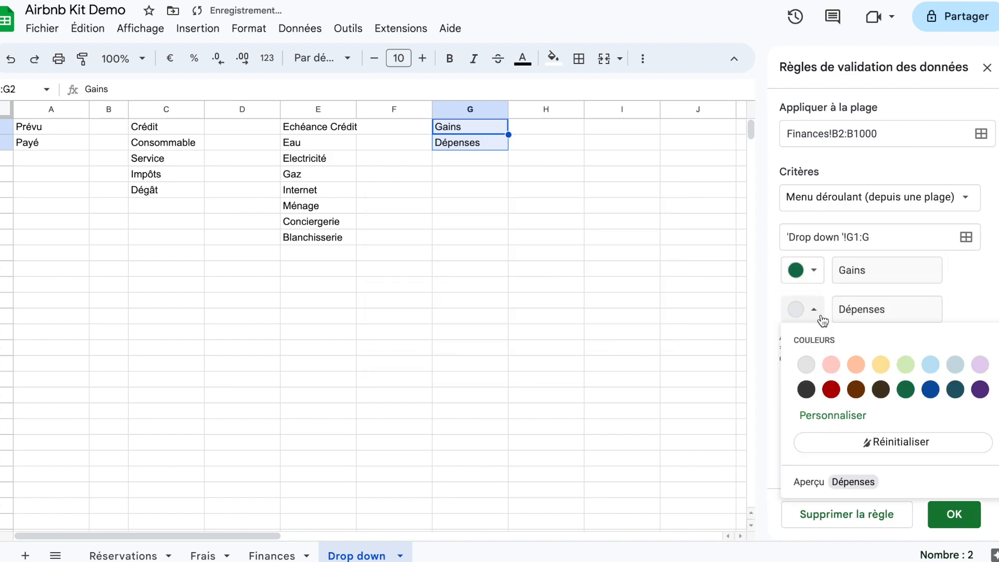
{"action": "left_click", "coordinate": [830, 389]}
{"action": "left_click", "coordinate": [948, 516]}
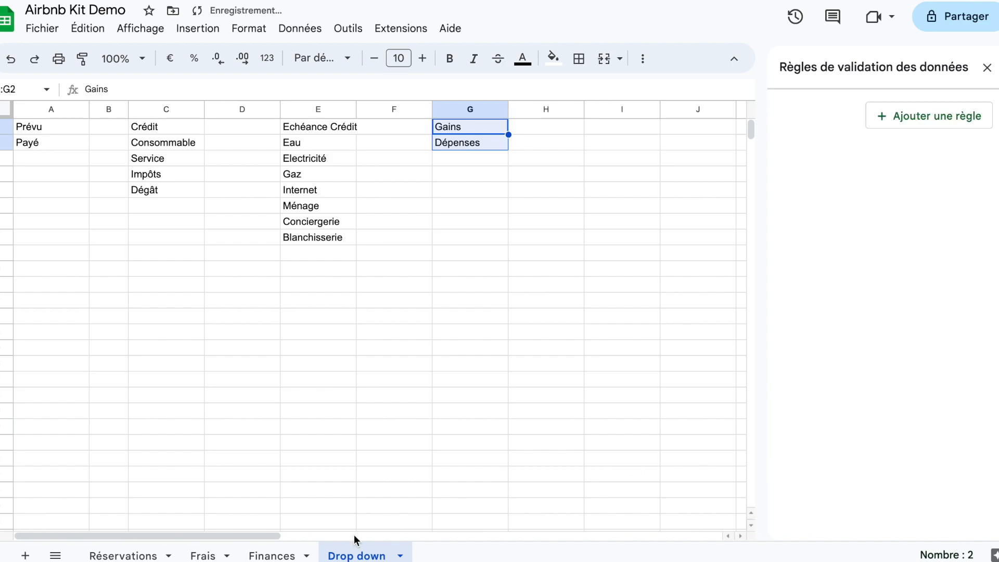
List the months janvier 2023 to décembre 2023 in cells I1 to I12 of the Drop down sheet
{"action": "left_click", "coordinate": [280, 555]}
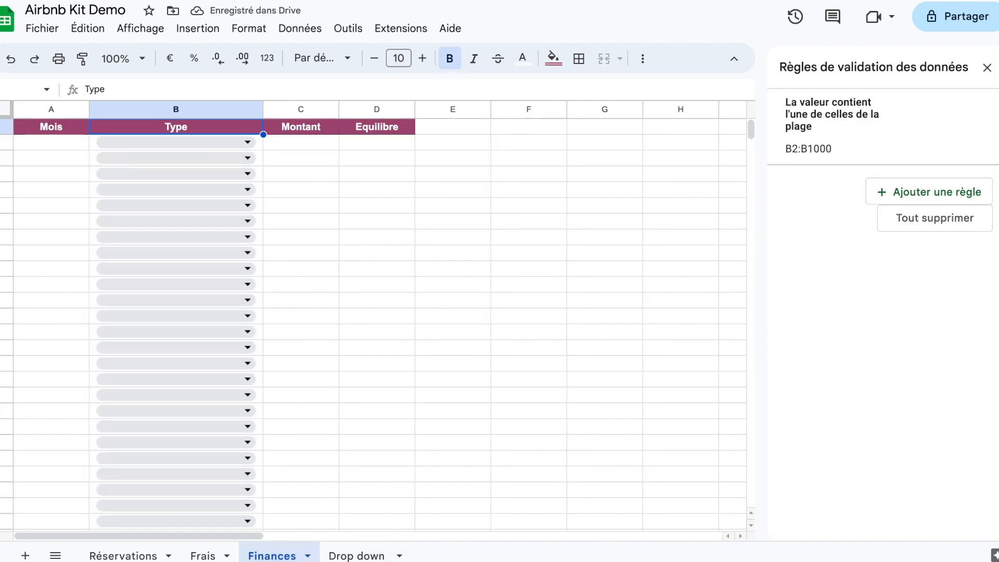
{"action": "key", "text": "Down"}
{"action": "key", "text": "Left"}
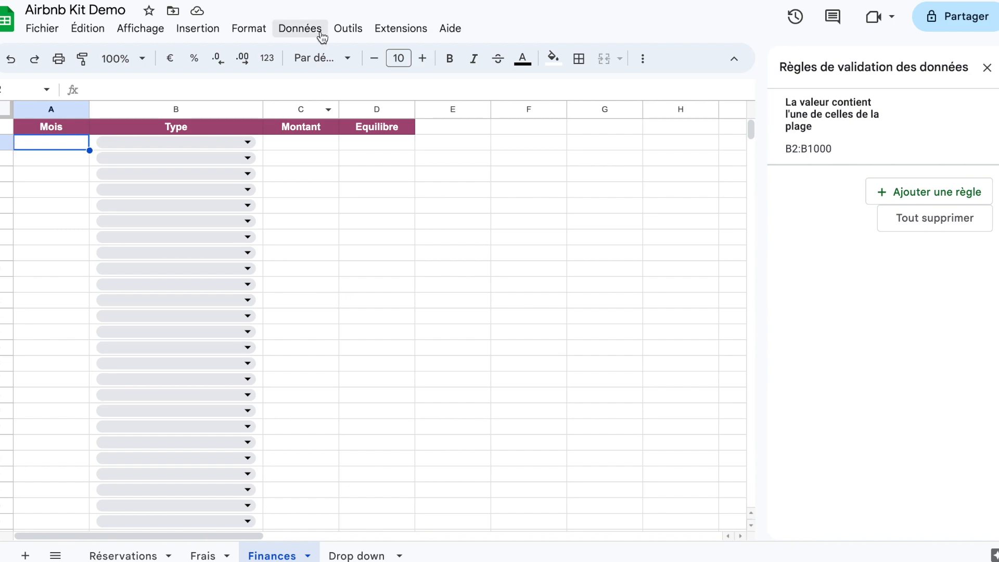
{"action": "left_click", "coordinate": [357, 557]}
{"action": "left_click", "coordinate": [609, 127]}
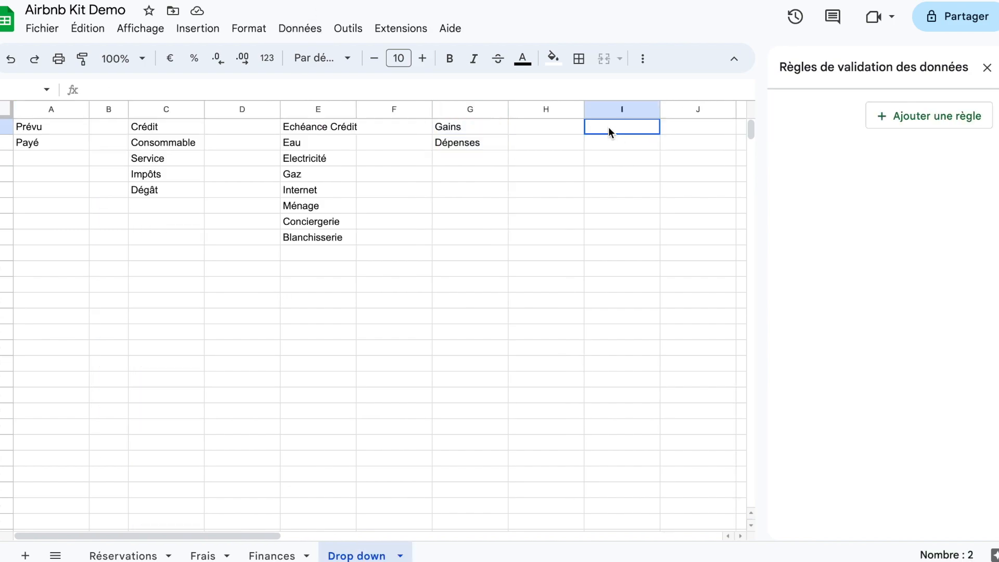
{"action": "type", "text": "janvier 2023 février 2023 mars 2023 avril 2023 mai 2023 juin 2023 juillet 2023 août 2023 septembre 2023 octobre 2023 novembre 2023 décembre 2023"}
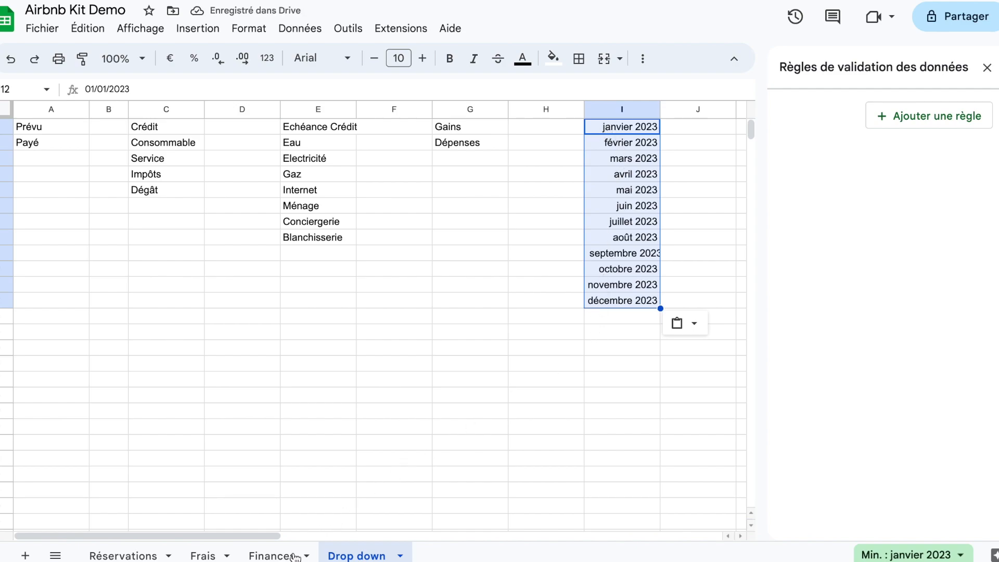
Add a dropdown rule to Finances A2:A1000 with the criterion "Menu déroulant (depuis une plage)"
{"action": "left_click", "coordinate": [271, 556]}
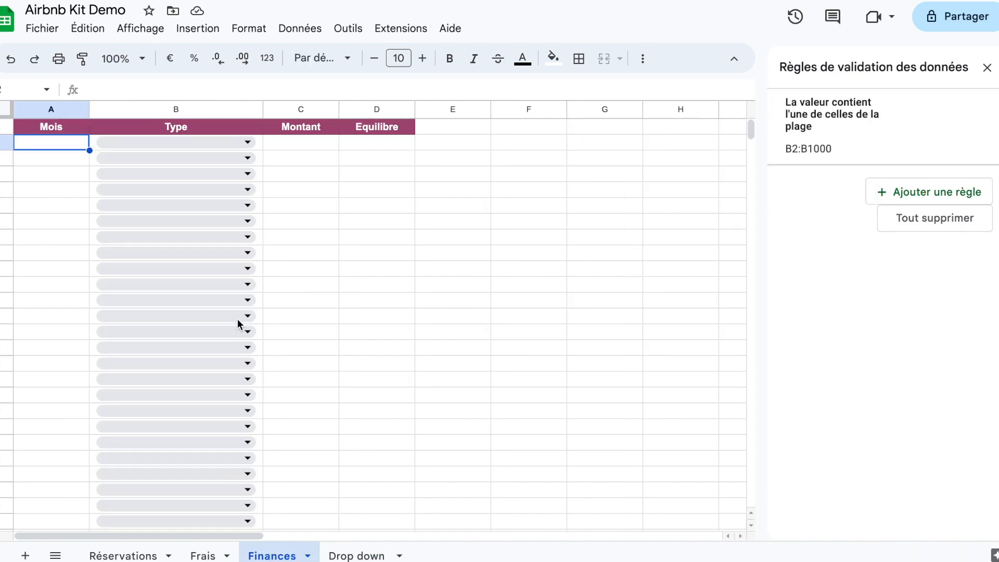
{"action": "key", "text": "ctrl+shift+Down"}
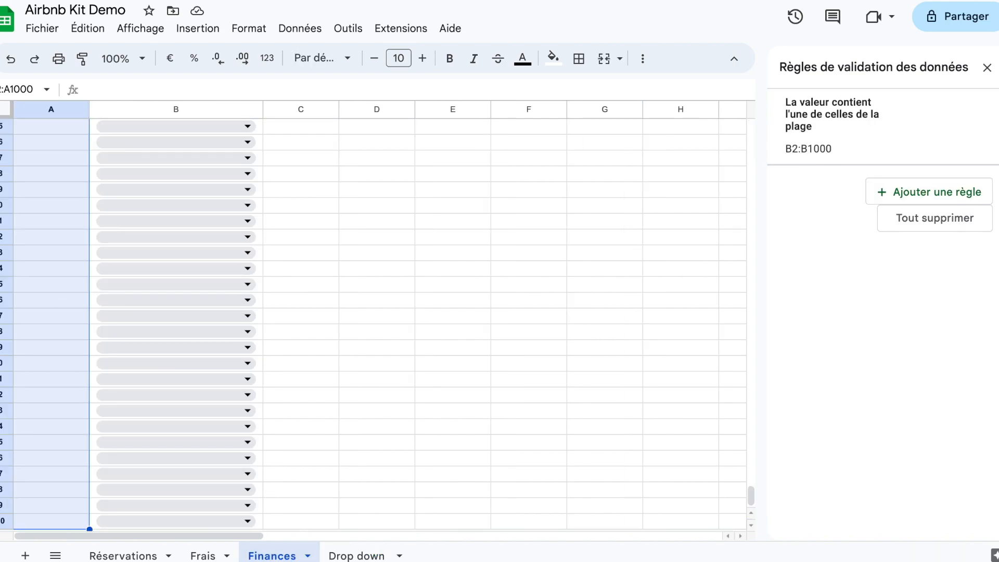
{"action": "right_click", "coordinate": [52, 195]}
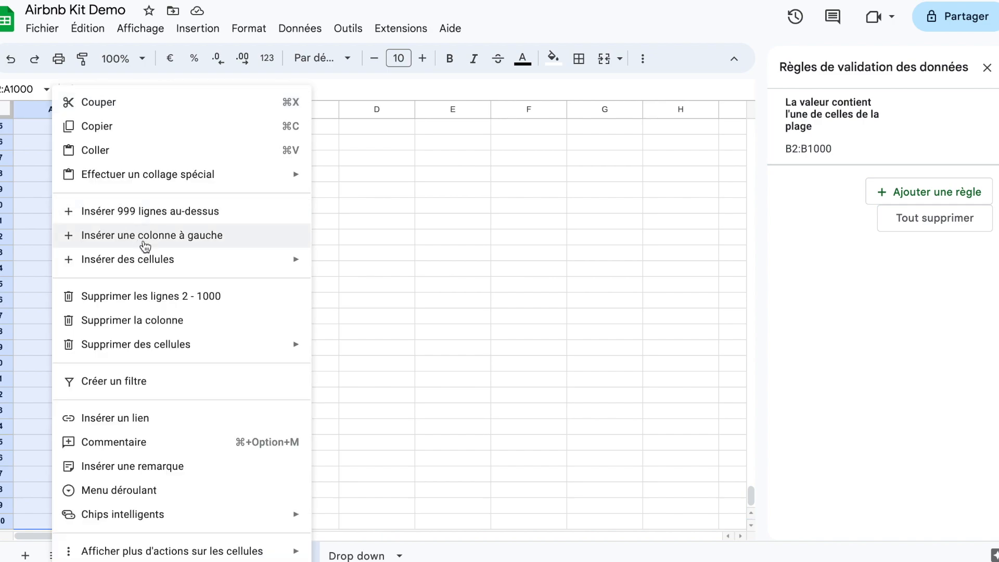
{"action": "left_click", "coordinate": [133, 492]}
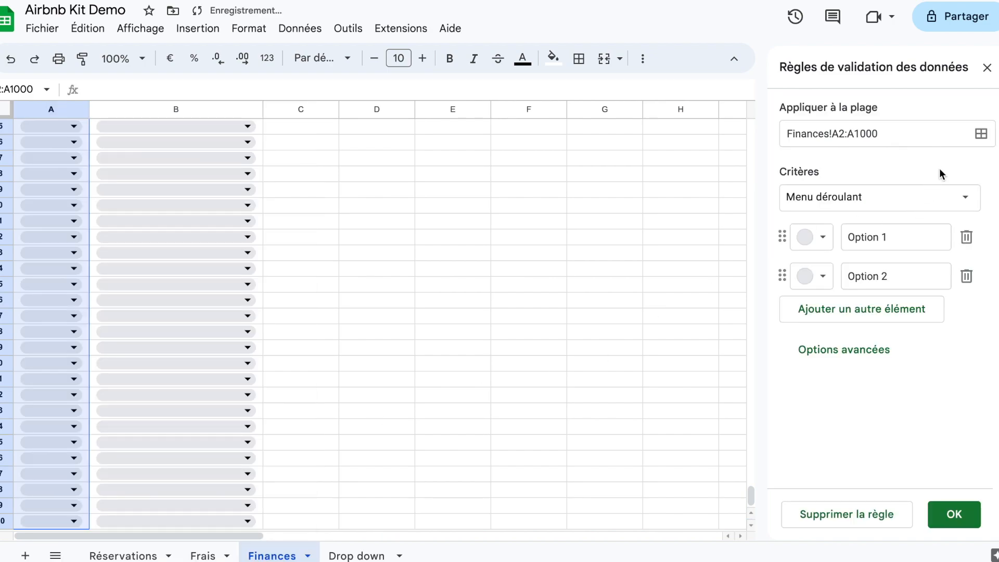
{"action": "left_click", "coordinate": [921, 194]}
{"action": "left_click", "coordinate": [890, 221]}
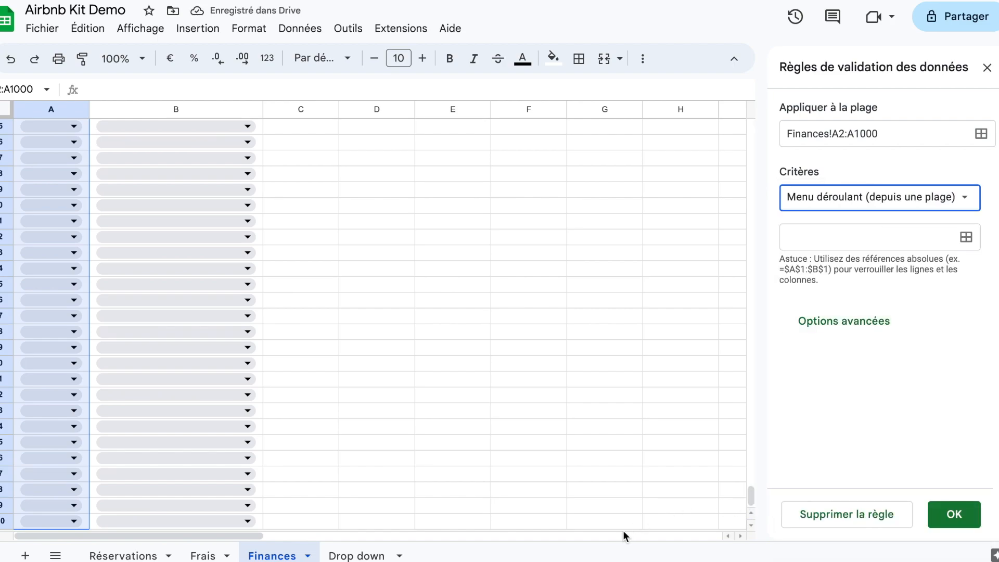
Set the source range of the Mois column's dropdown to 'Drop down '!I1:I
{"action": "left_click", "coordinate": [965, 237]}
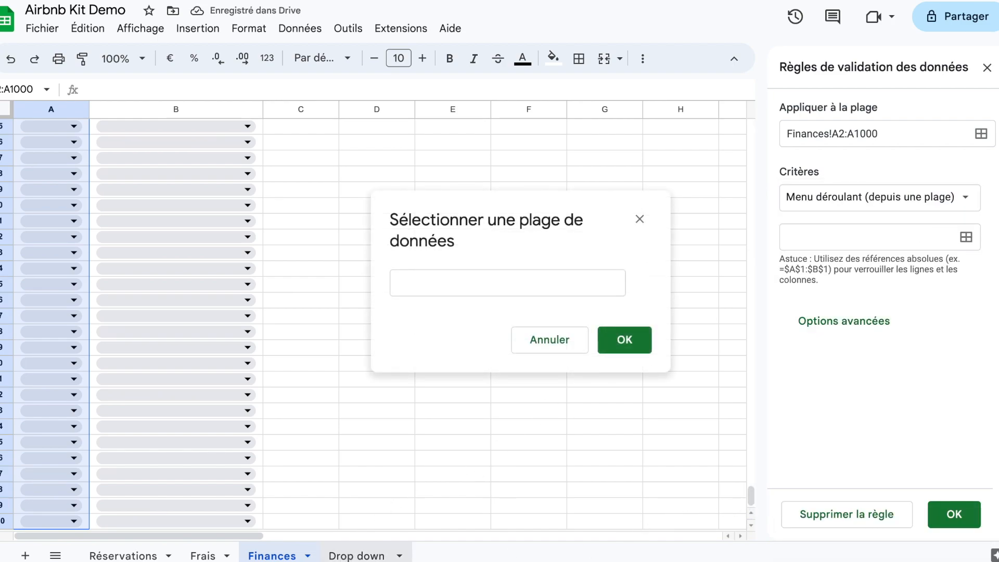
{"action": "left_click", "coordinate": [360, 555]}
{"action": "left_click", "coordinate": [639, 126]}
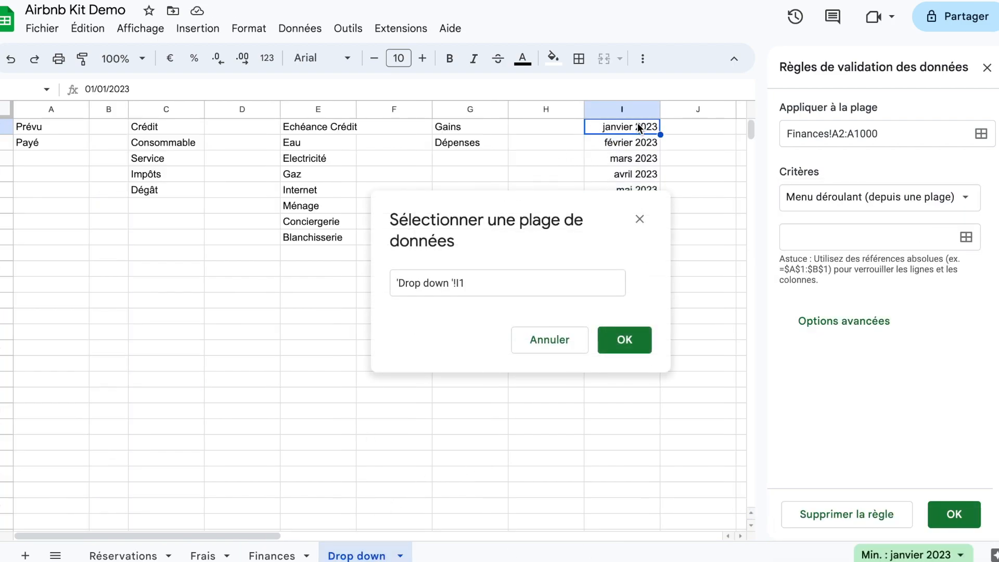
{"action": "left_click", "coordinate": [504, 281]}
{"action": "type", "text": ":"}
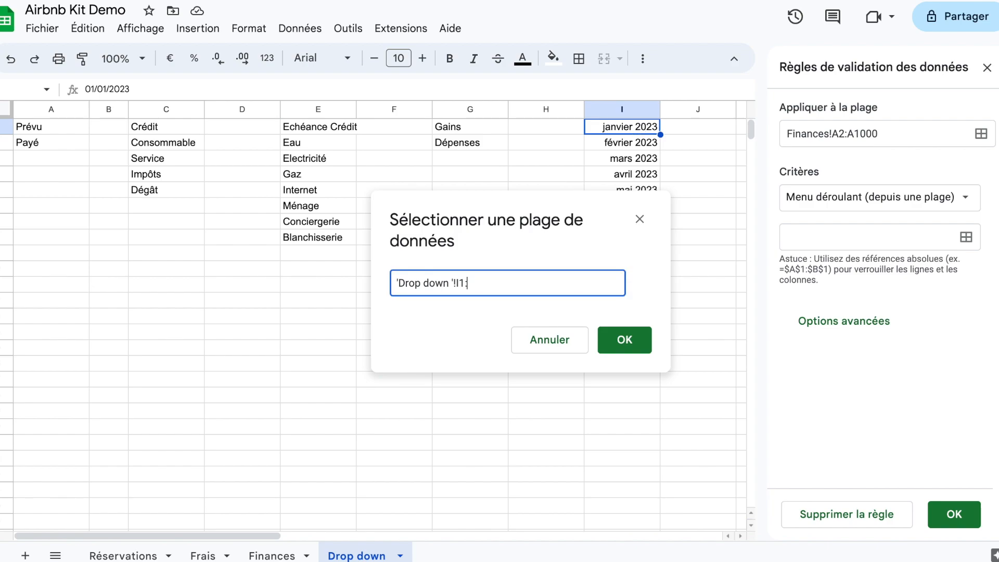
{"action": "type", "text": "I"}
{"action": "left_click", "coordinate": [636, 339]}
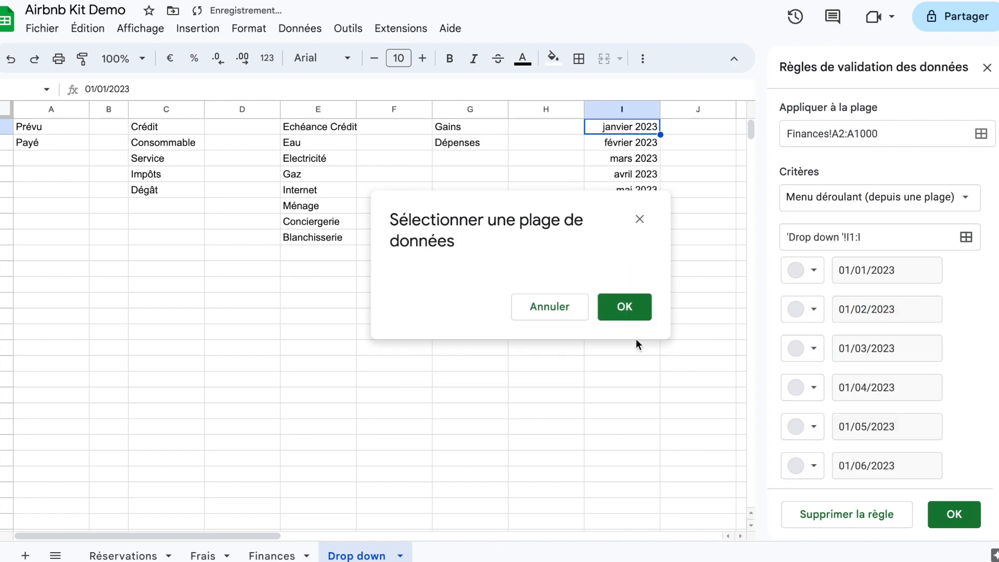
Set the month dropdown's display style to Flèche in the advanced options and save the rule
{"action": "scroll", "coordinate": [864, 341], "scroll_direction": "down", "scroll_amount": 8}
{"action": "left_click", "coordinate": [828, 453]}
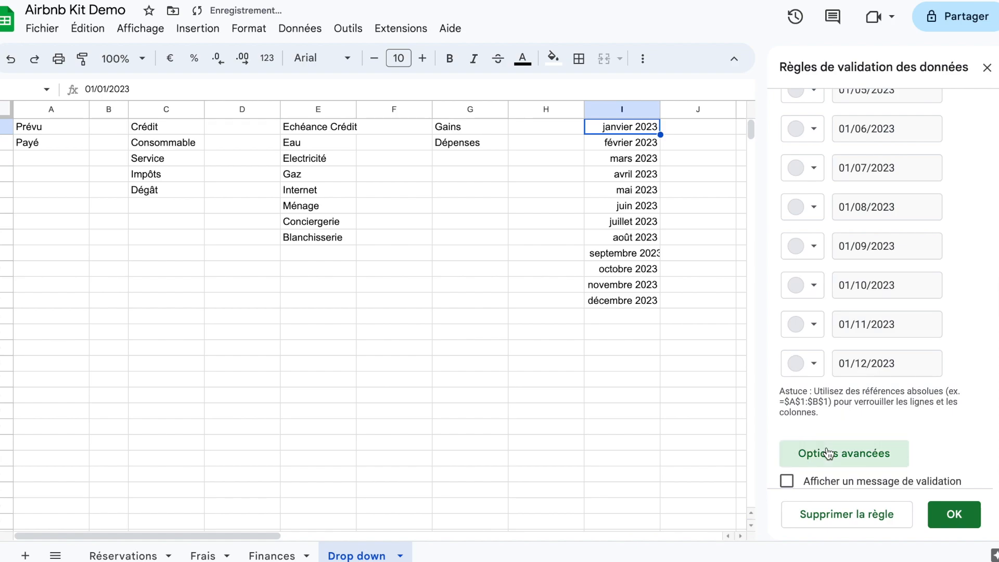
{"action": "scroll", "coordinate": [832, 387], "scroll_direction": "down", "scroll_amount": 5}
{"action": "left_click", "coordinate": [822, 425]}
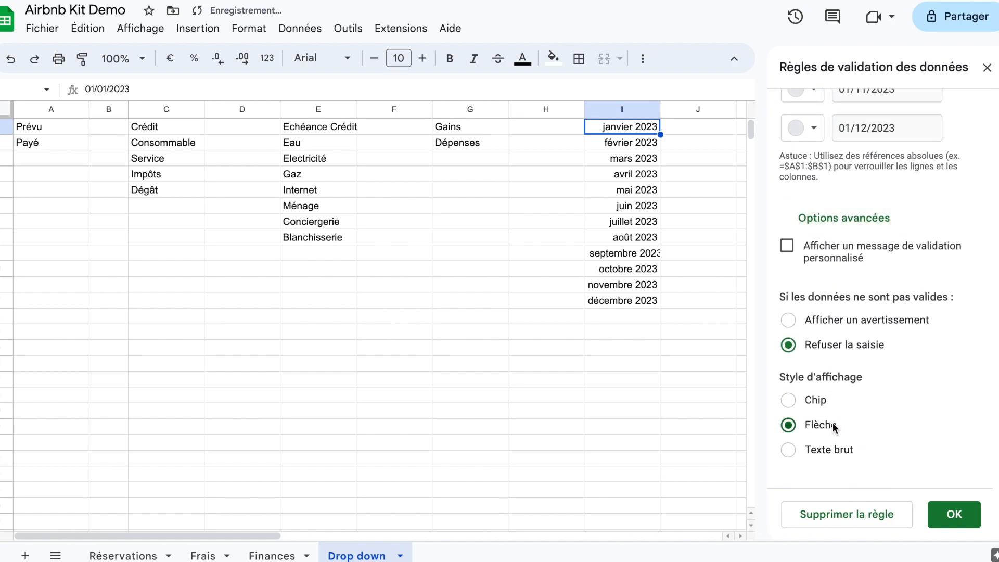
{"action": "left_click", "coordinate": [954, 514]}
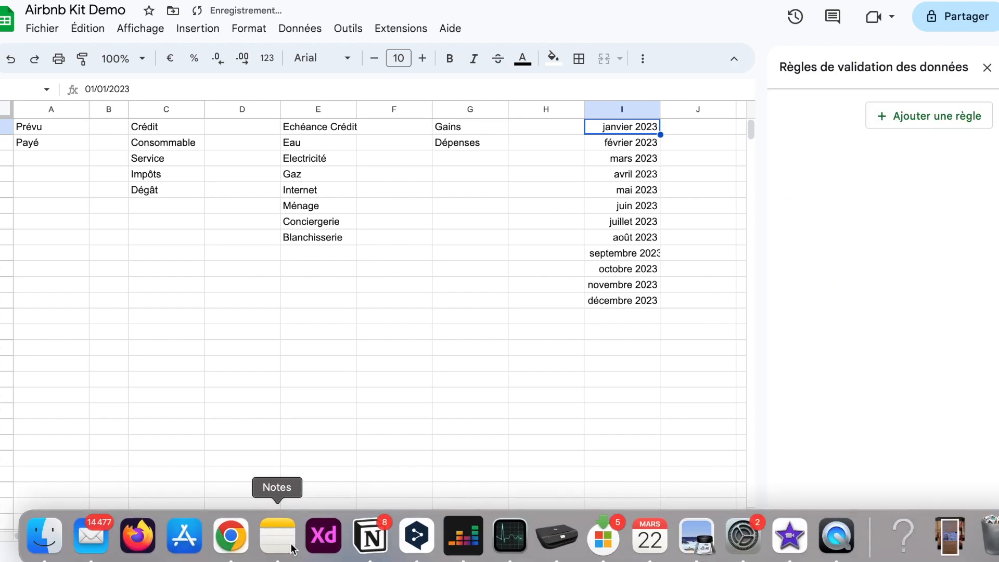
In the first data row of Finances, choose 01/01/2023 as the Mois and Gains as the Type
{"action": "left_click", "coordinate": [274, 555]}
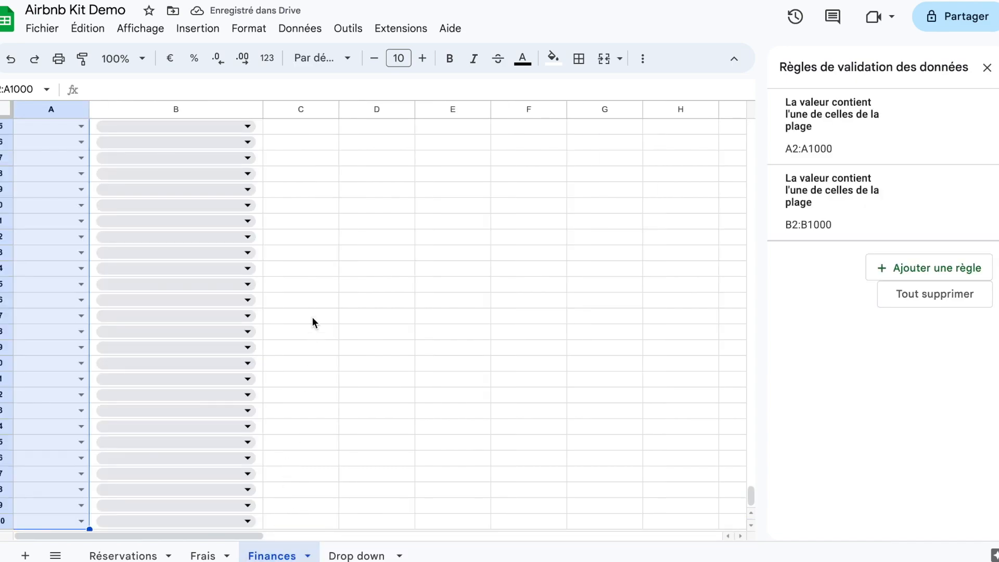
{"action": "key", "text": "super+Up"}
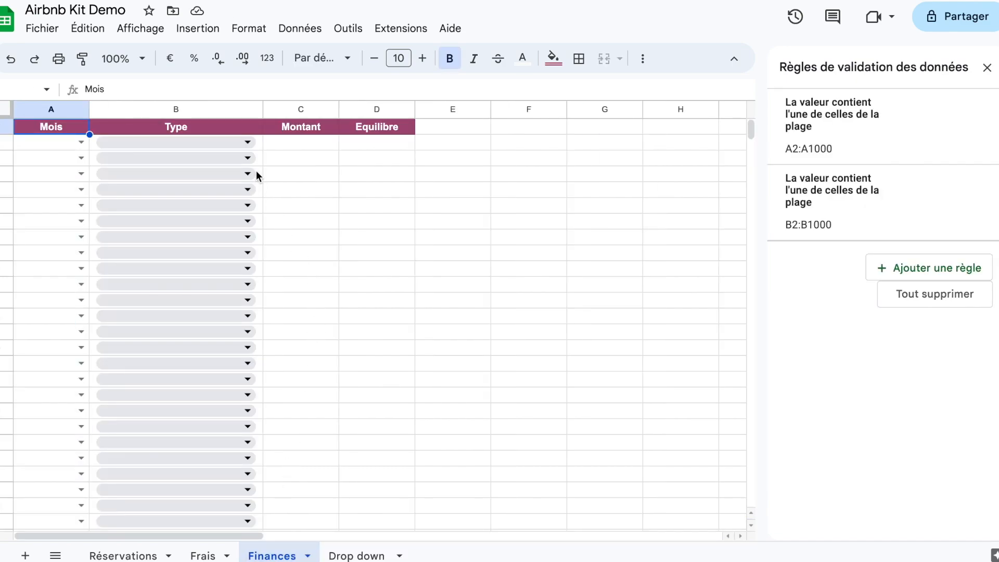
{"action": "left_click", "coordinate": [81, 143]}
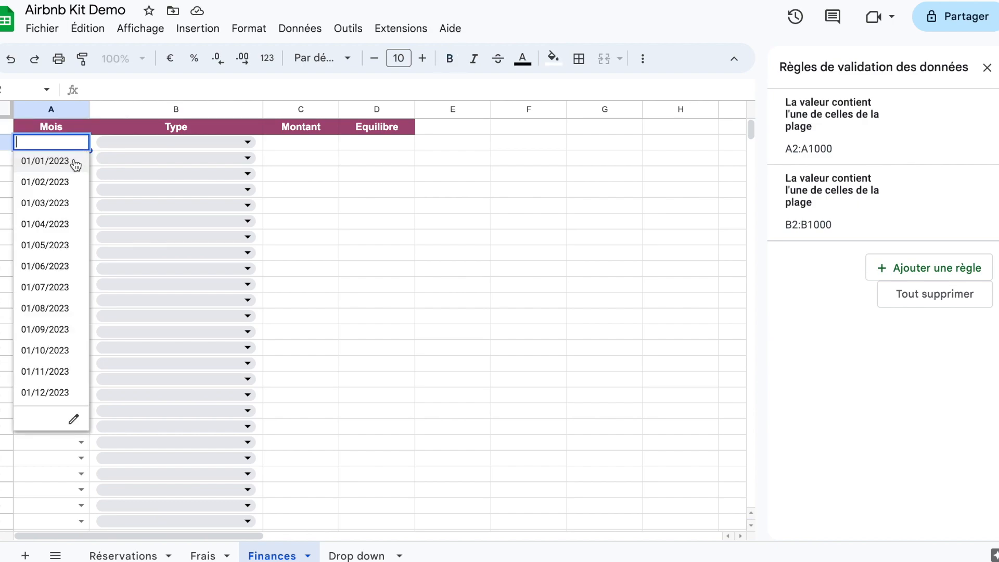
{"action": "left_click", "coordinate": [73, 163]}
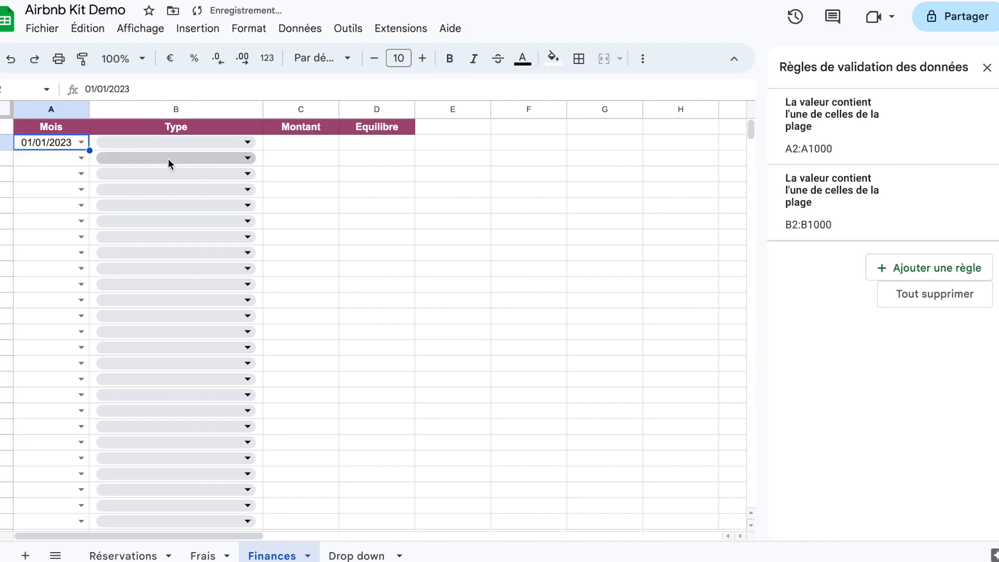
{"action": "left_click", "coordinate": [251, 141]}
{"action": "left_click", "coordinate": [241, 164]}
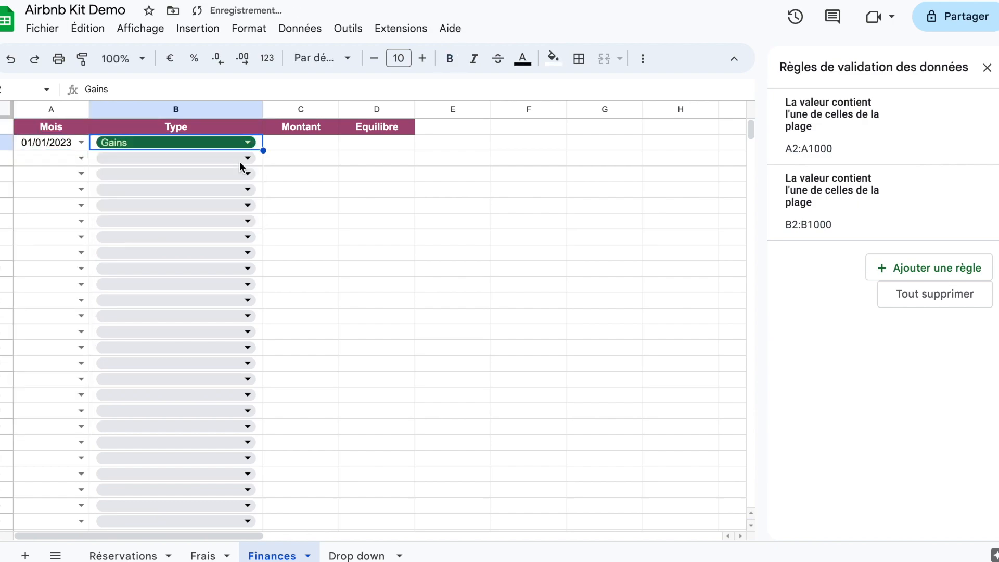
Start a SUMIF formula in Montant cell C2 of Finances and close the data validation rules
{"action": "left_click", "coordinate": [288, 145]}
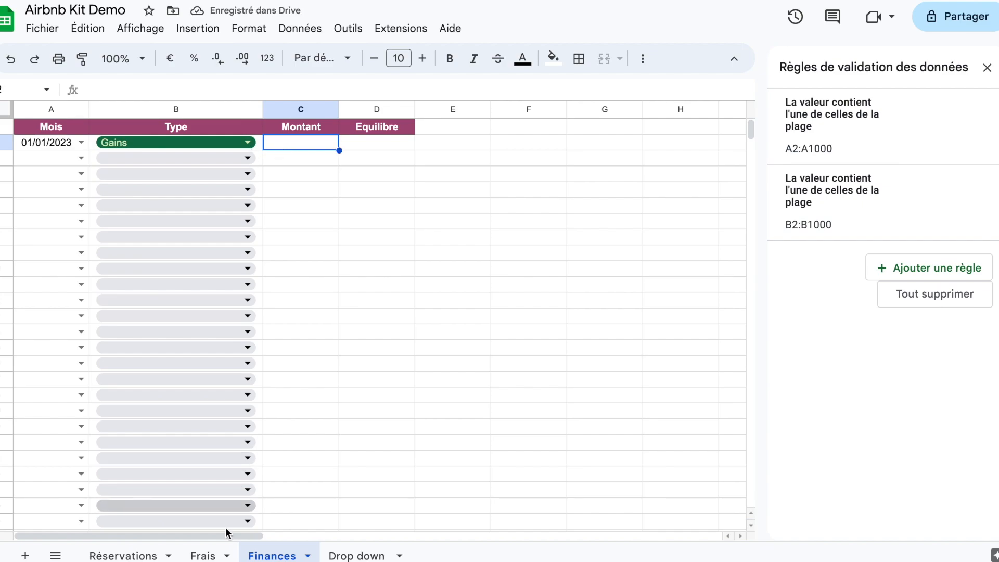
{"action": "left_click", "coordinate": [138, 555]}
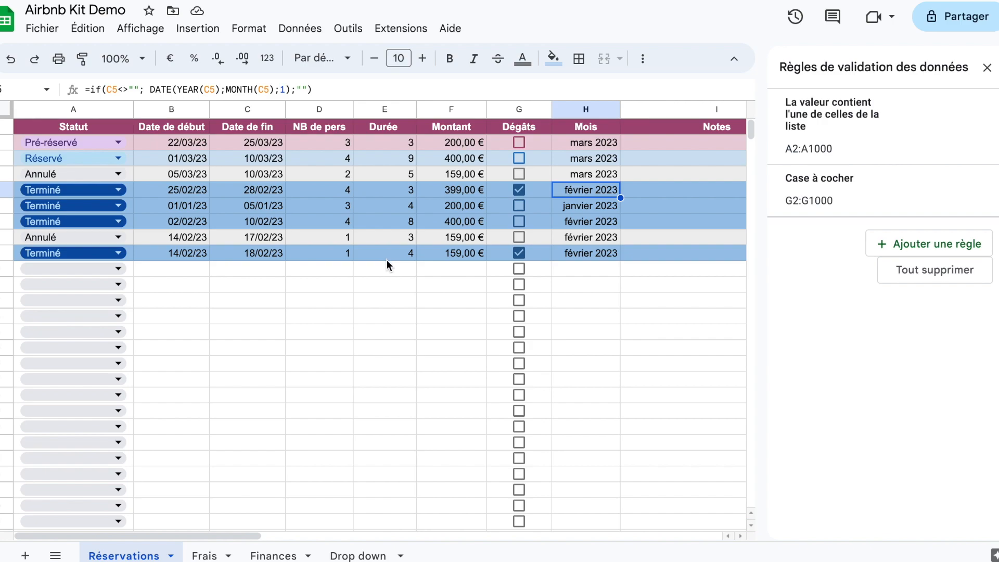
{"action": "left_click", "coordinate": [289, 555]}
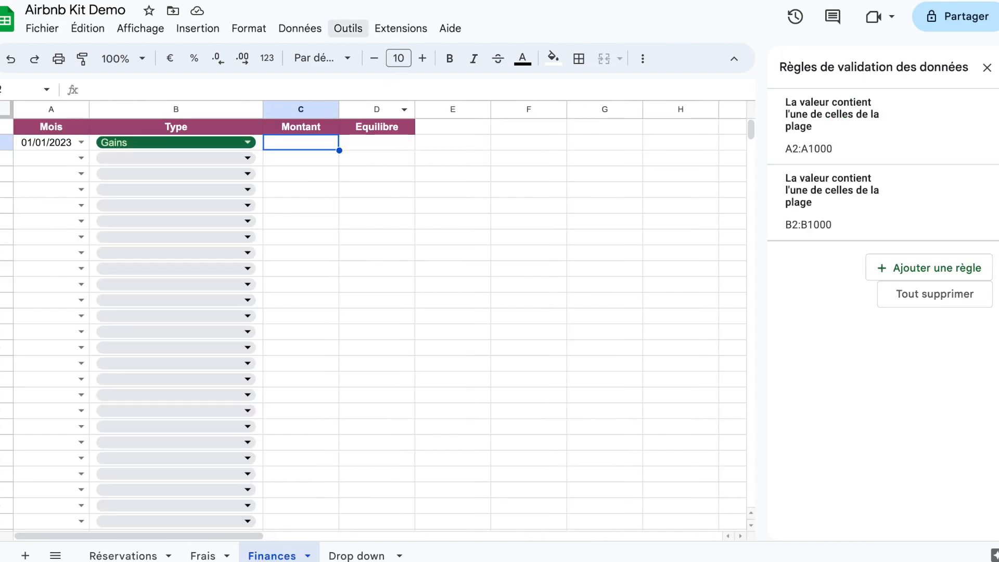
{"action": "type", "text": "="}
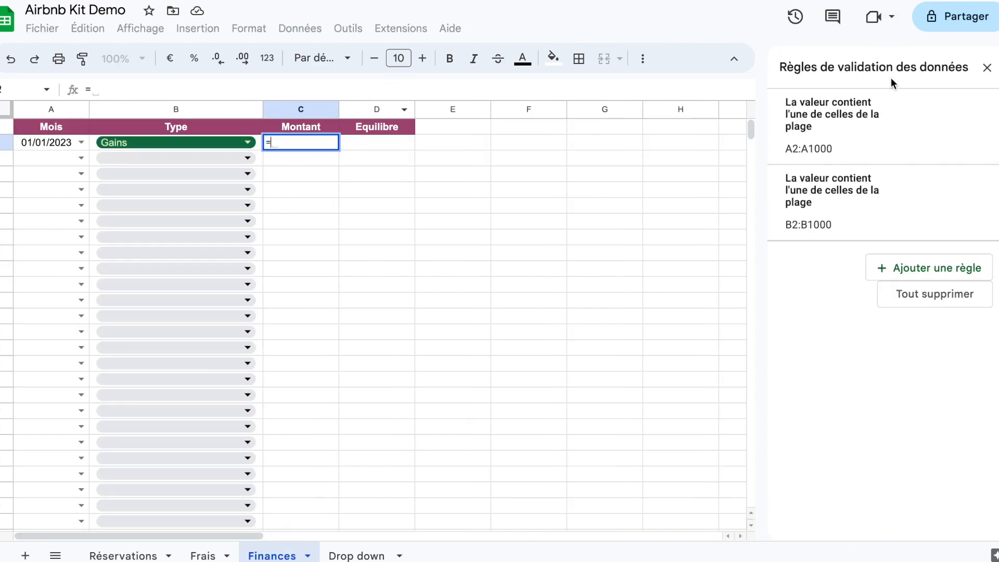
{"action": "left_click", "coordinate": [987, 68]}
{"action": "type", "text": "sum"}
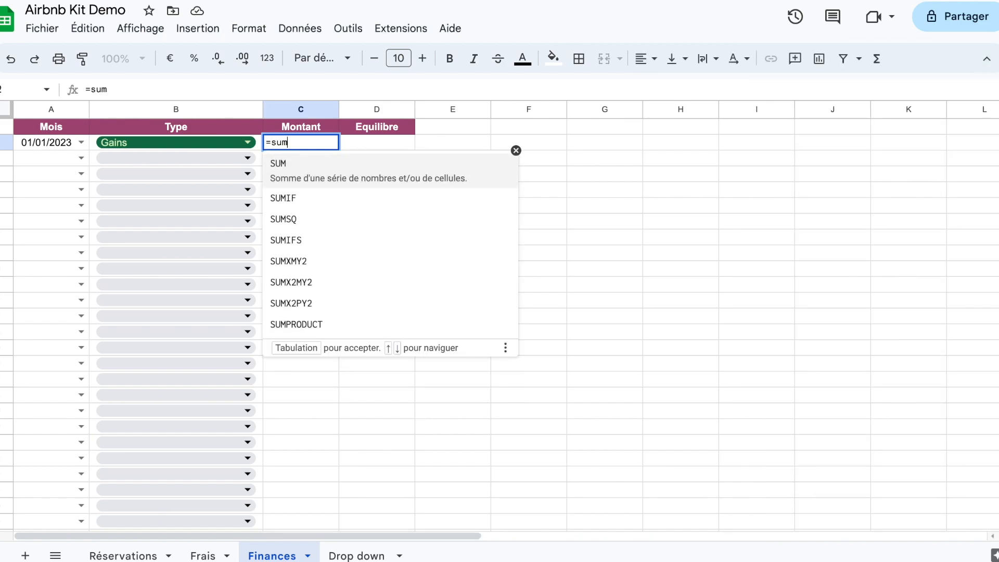
{"action": "key", "text": "Down"}
{"action": "key", "text": "Tab"}
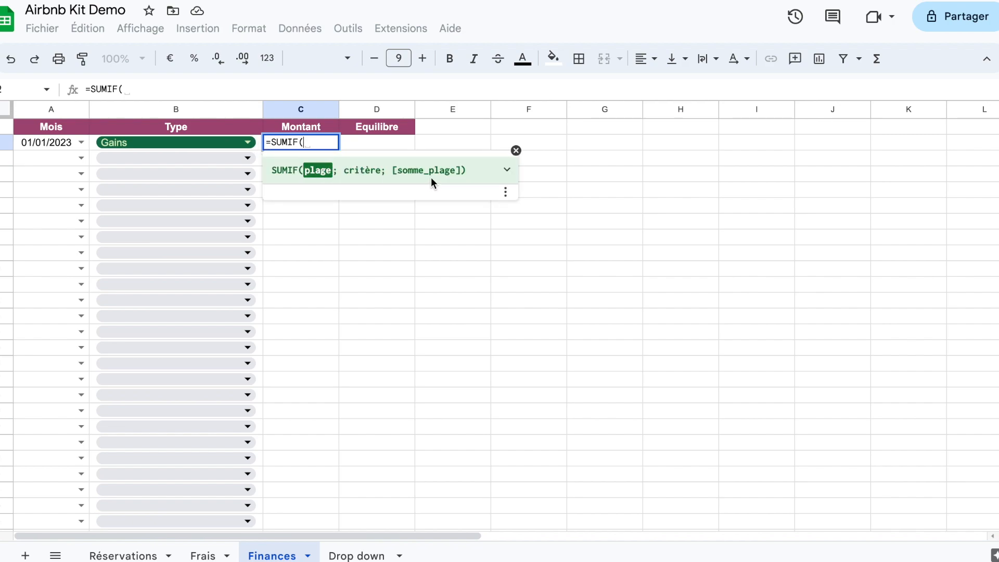
In the SUMIF formula of Finances C2, use 'Réservations'!H2:H as the range and A2 as the criterion
{"action": "left_click", "coordinate": [135, 555]}
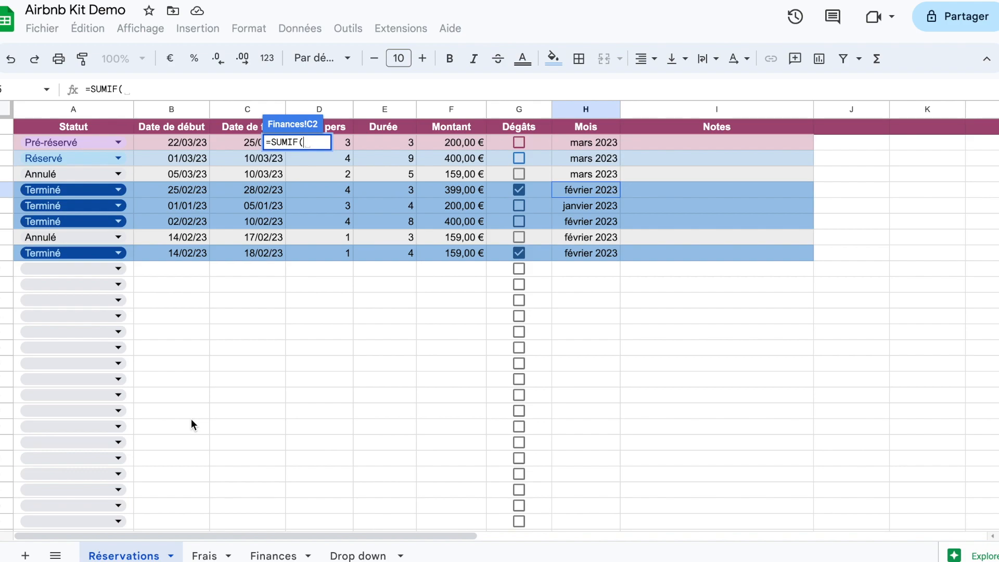
{"action": "left_click", "coordinate": [599, 140]}
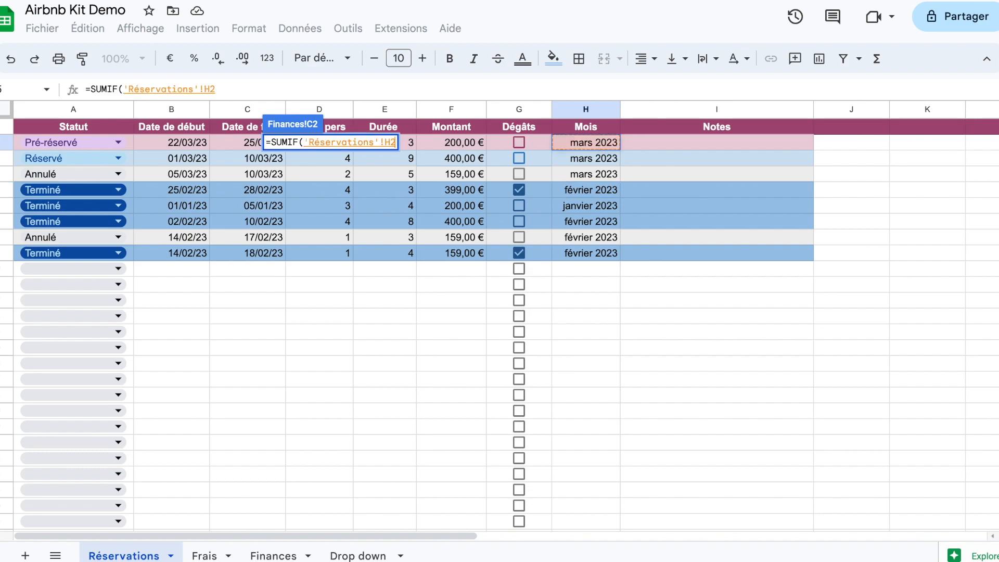
{"action": "type", "text": ":H"}
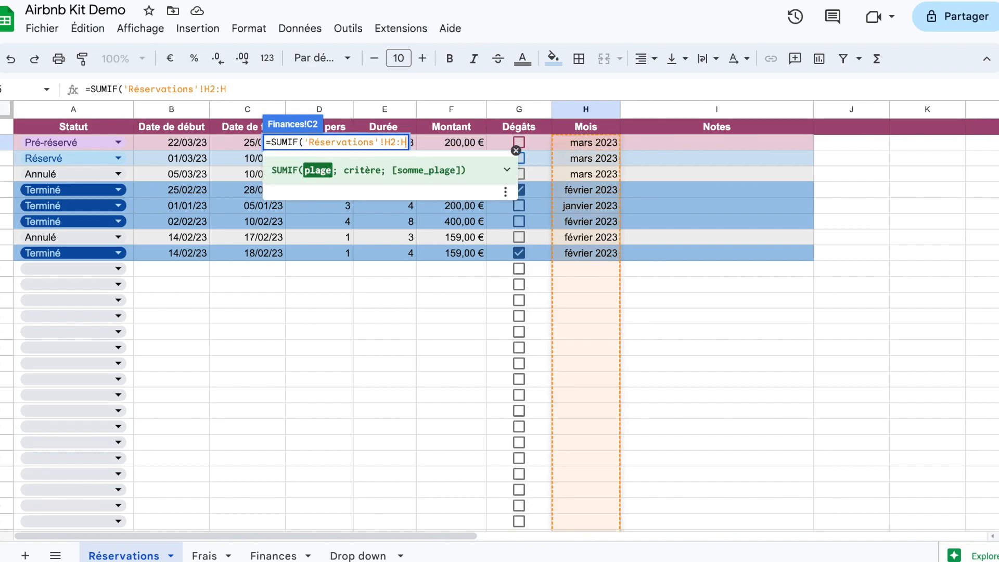
{"action": "type", "text": ";"}
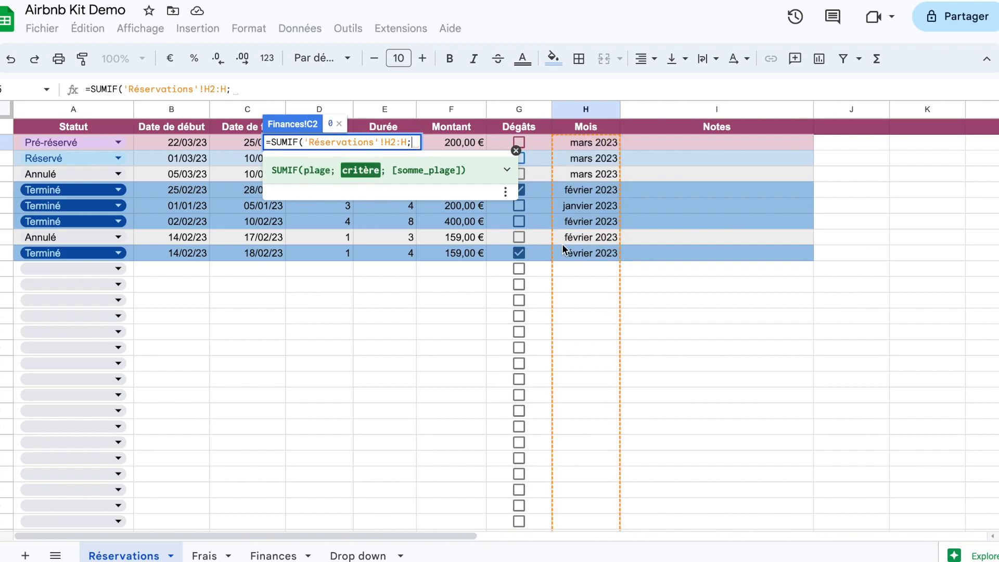
{"action": "left_click", "coordinate": [272, 555]}
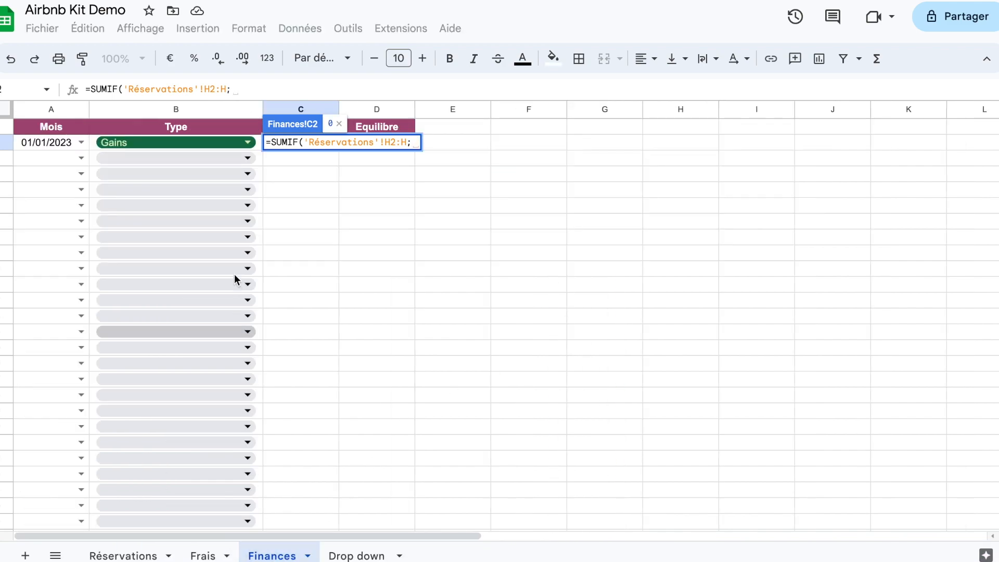
{"action": "left_click", "coordinate": [52, 143]}
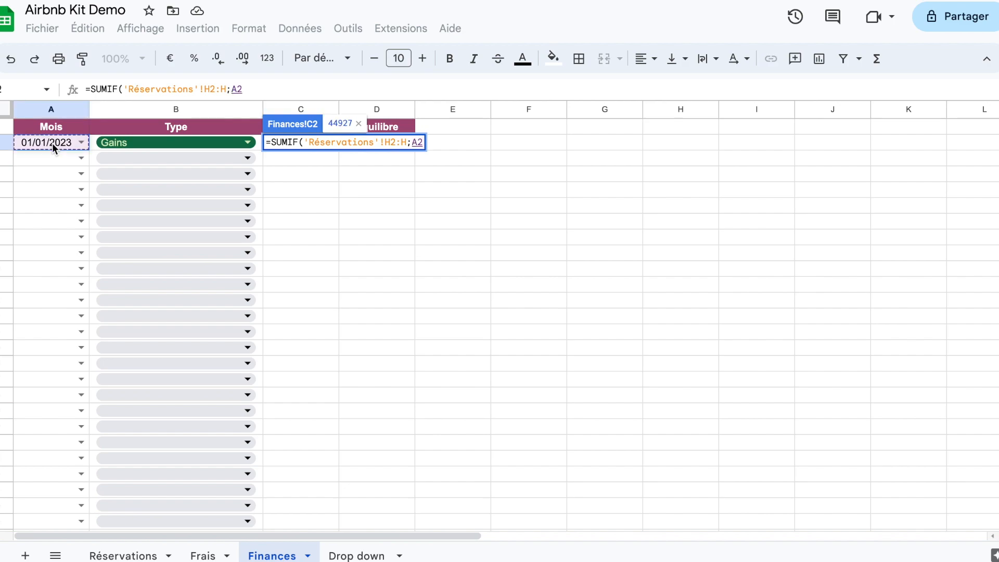
{"action": "type", "text": ";"}
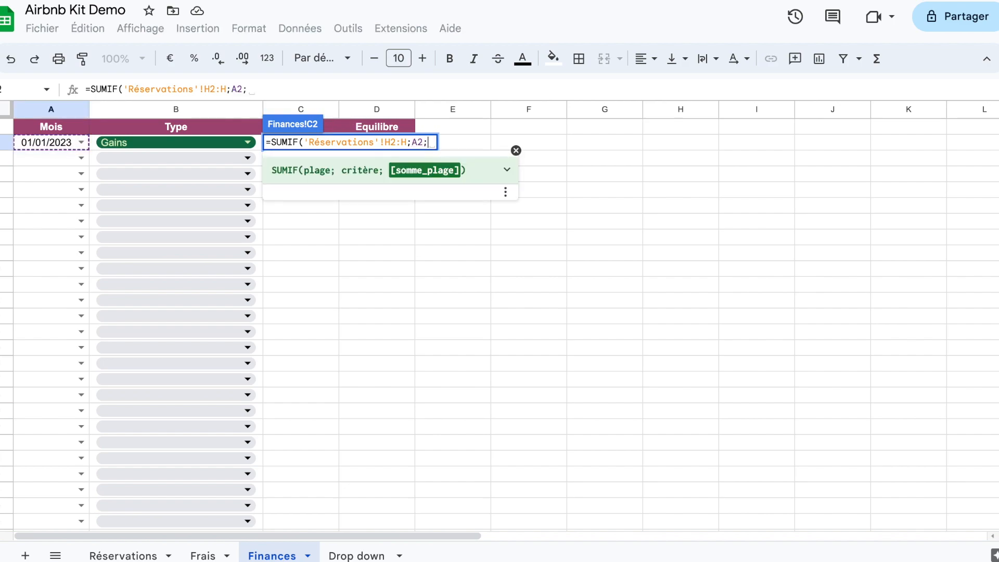
Use 'Réservations'!F2:F as the sum range and complete the SUMIF formula in Finances C2
{"action": "left_click", "coordinate": [121, 555]}
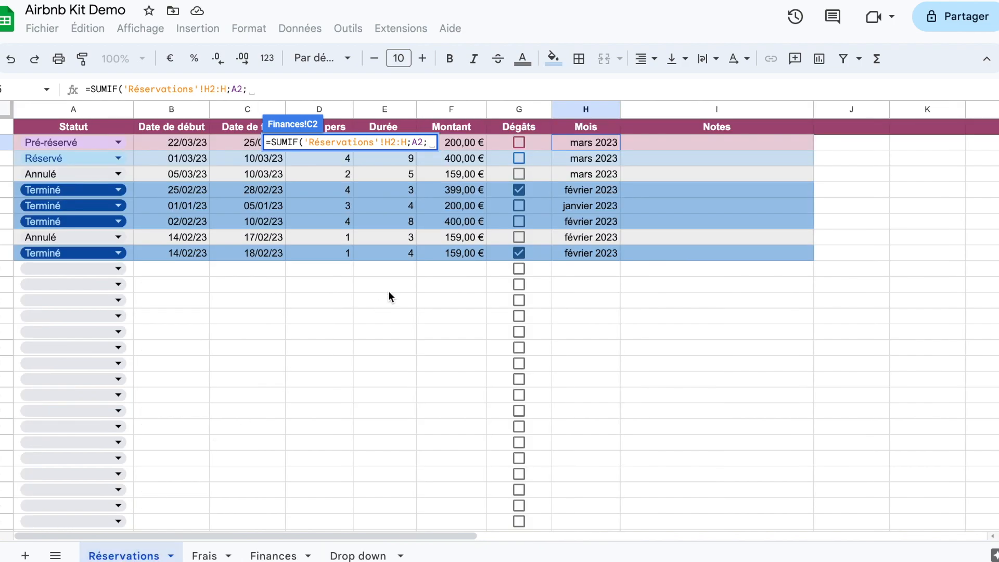
{"action": "left_click", "coordinate": [470, 142]}
{"action": "type", "text": ":F"}
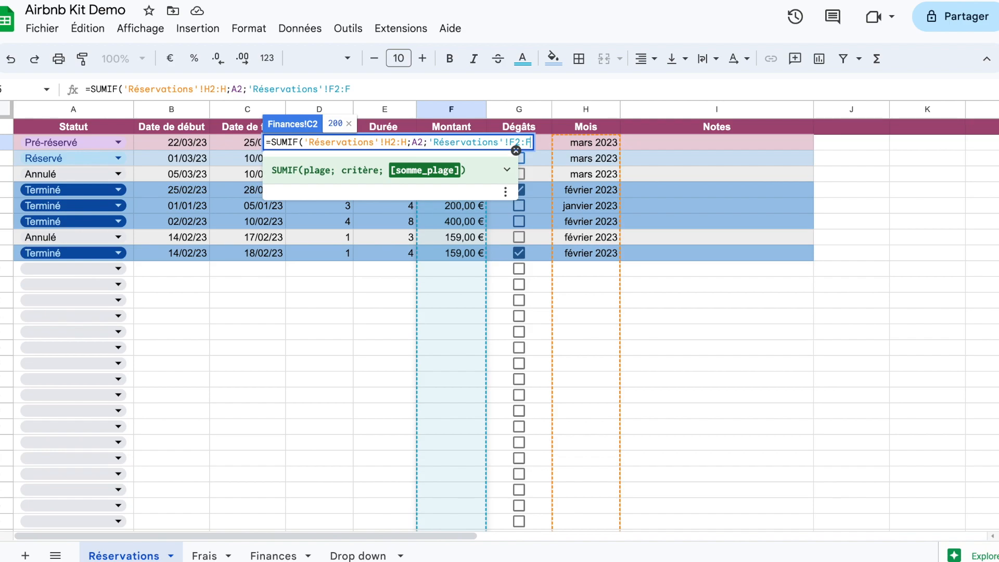
{"action": "key", "text": "Return"}
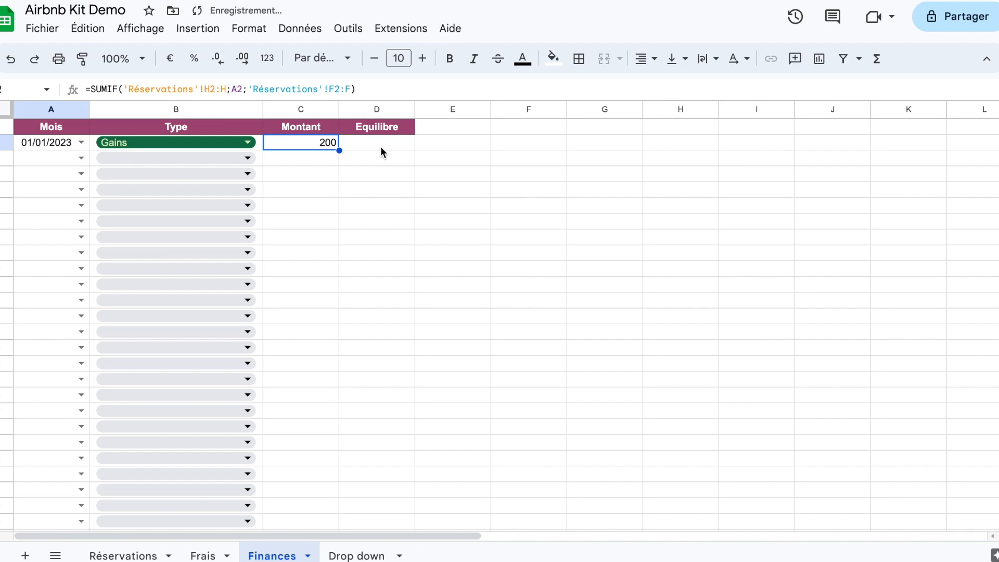
Format the Montant column of Finances from C2 to C1000 as euro currency
{"action": "key", "text": "ctrl+shift+Down"}
{"action": "left_click", "coordinate": [178, 61]}
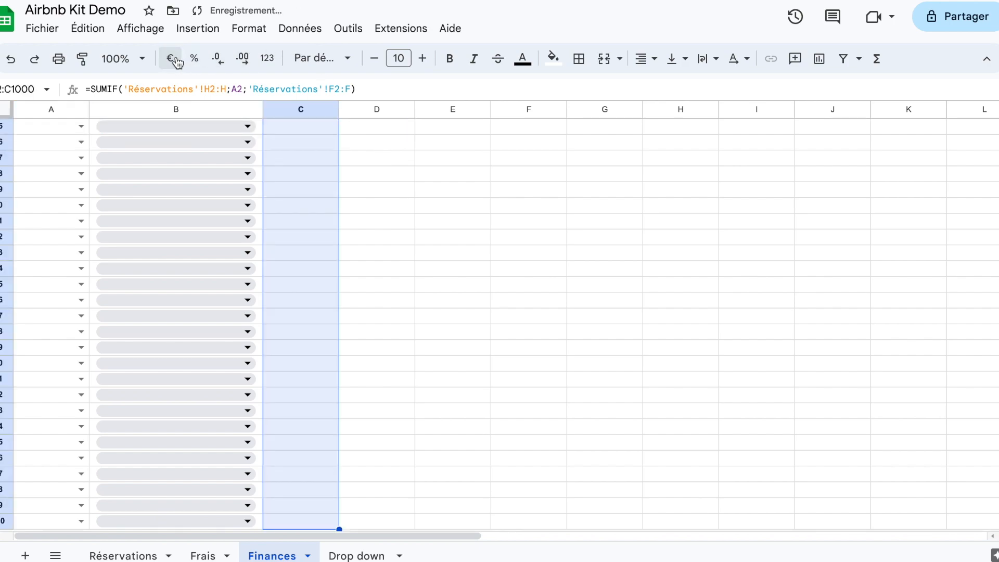
{"action": "key", "text": "ctrl+Up"}
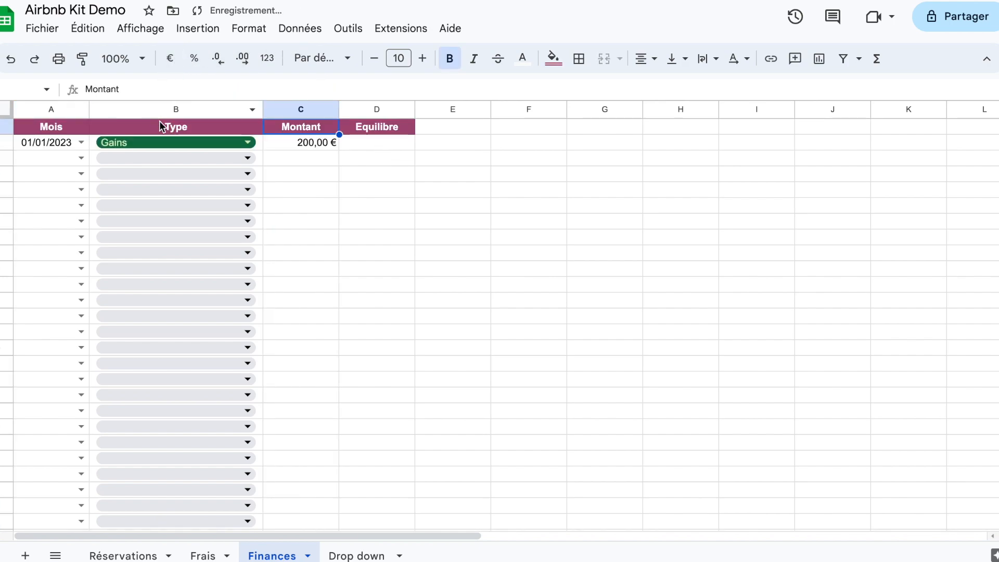
{"action": "left_click", "coordinate": [300, 148]}
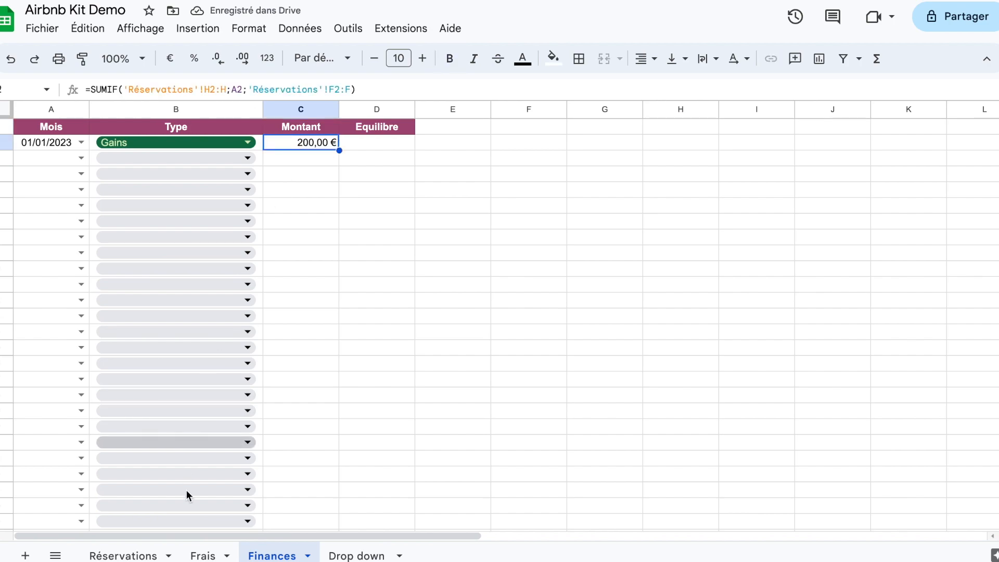
Compare the janvier 2023 reservation's Montant in Réservations with the Gains amount in Finances
{"action": "left_click", "coordinate": [133, 556]}
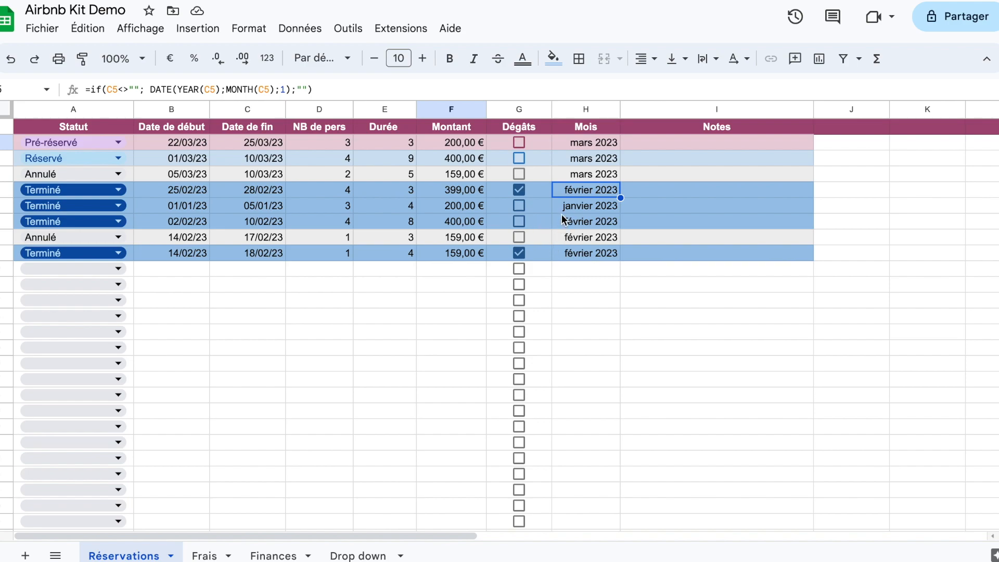
{"action": "left_click", "coordinate": [471, 208]}
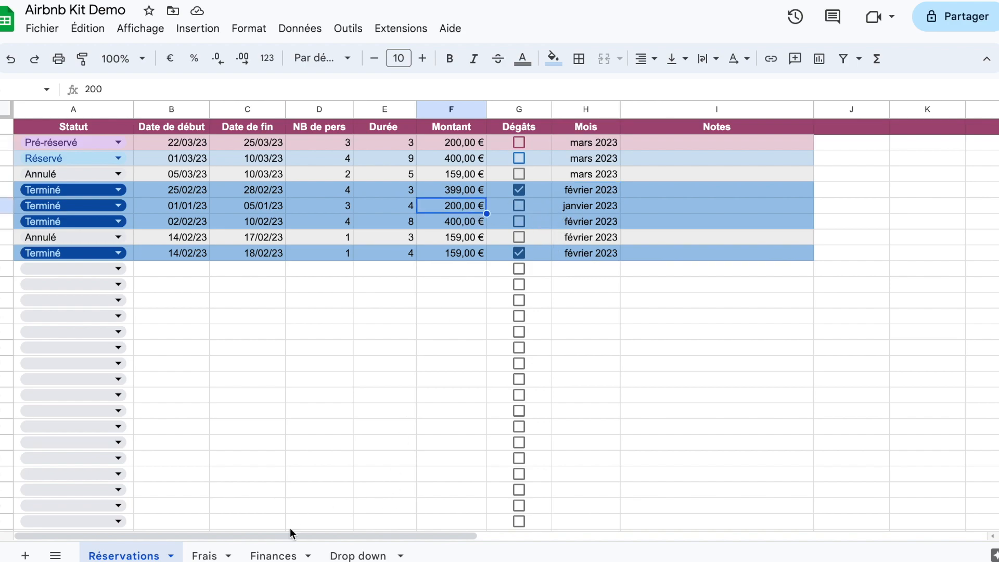
{"action": "left_click", "coordinate": [270, 557]}
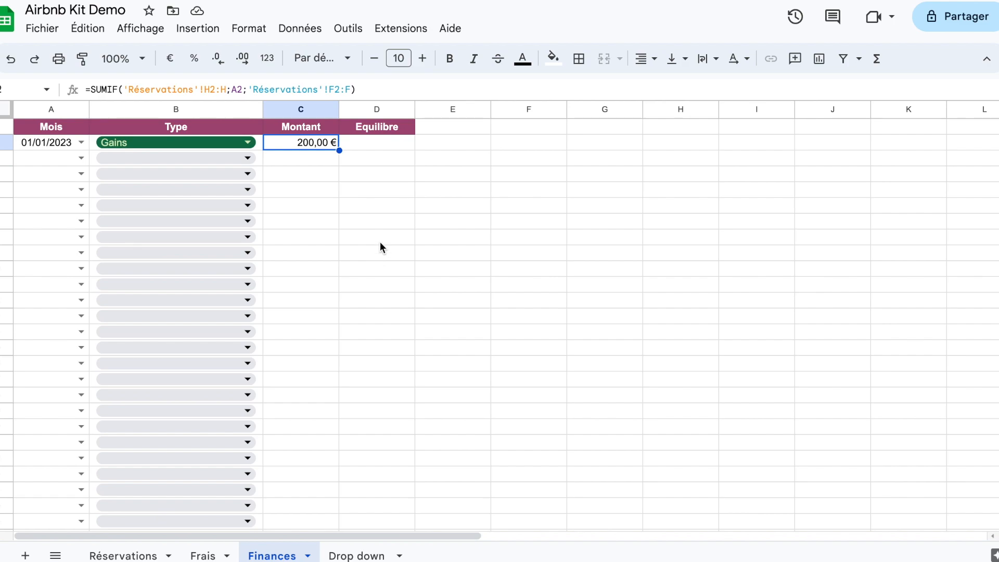
Format the Mois column of Finances from A2 to A1000 with the month-and-year date format (septembre 2008)
{"action": "left_click", "coordinate": [64, 143]}
{"action": "key", "text": "ctrl+shift+Down"}
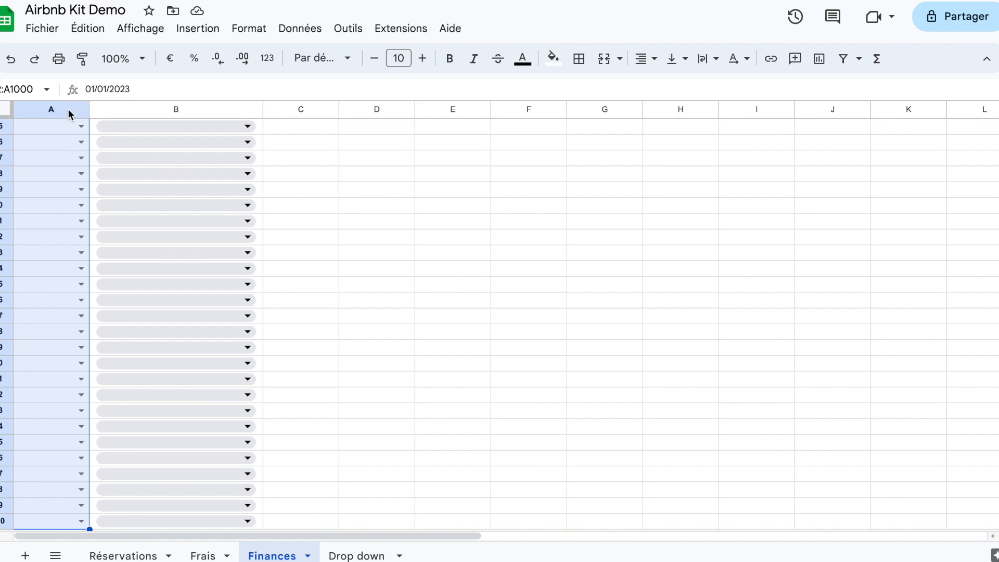
{"action": "left_click", "coordinate": [238, 35]}
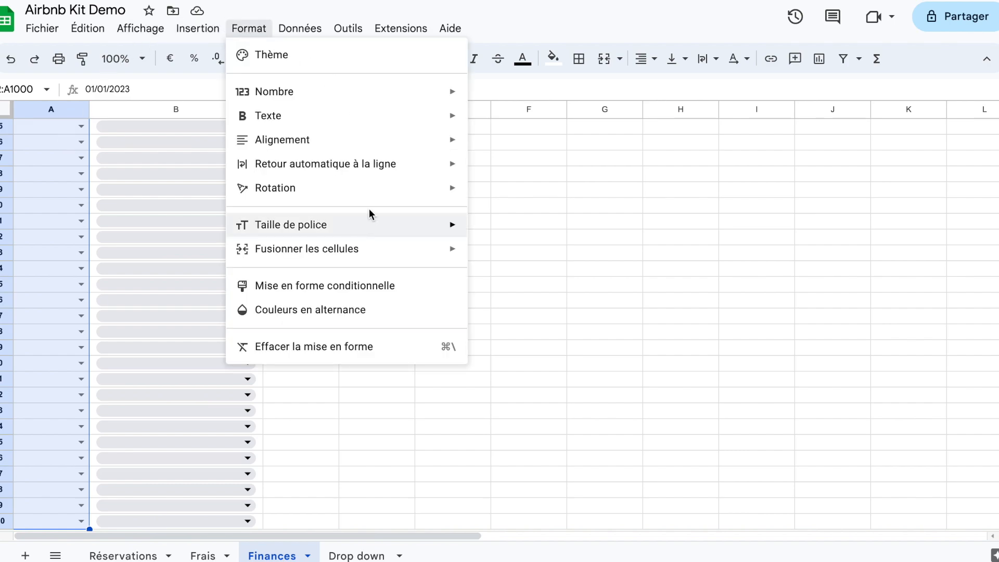
{"action": "mouse_move", "coordinate": [379, 97]}
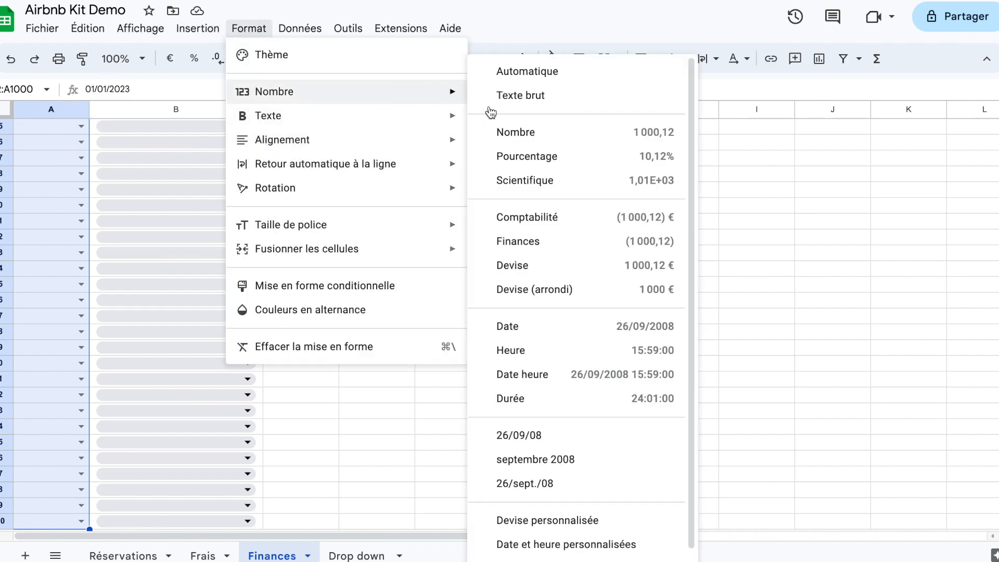
{"action": "left_click", "coordinate": [516, 459]}
{"action": "key", "text": "ctrl+Home"}
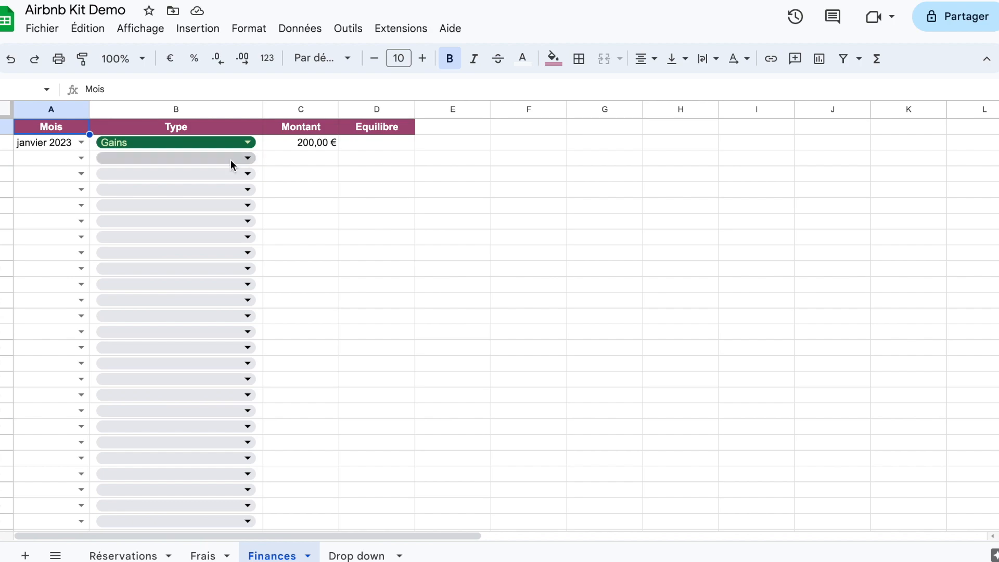
In the second data row of Finances, choose 01/01/2023 as the Mois and Dépenses as the Type
{"action": "left_click", "coordinate": [82, 158]}
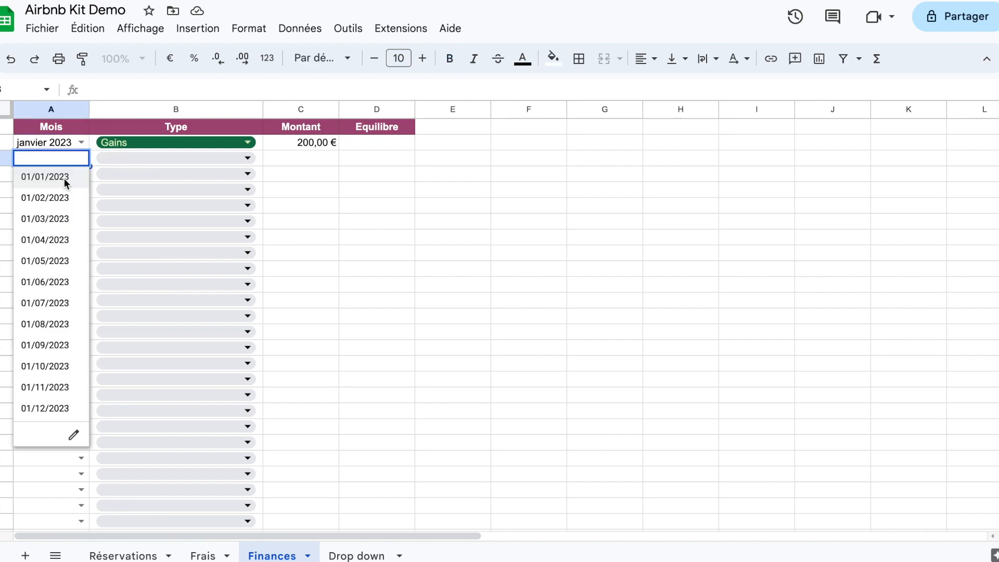
{"action": "left_click", "coordinate": [64, 178]}
{"action": "left_click", "coordinate": [248, 159]}
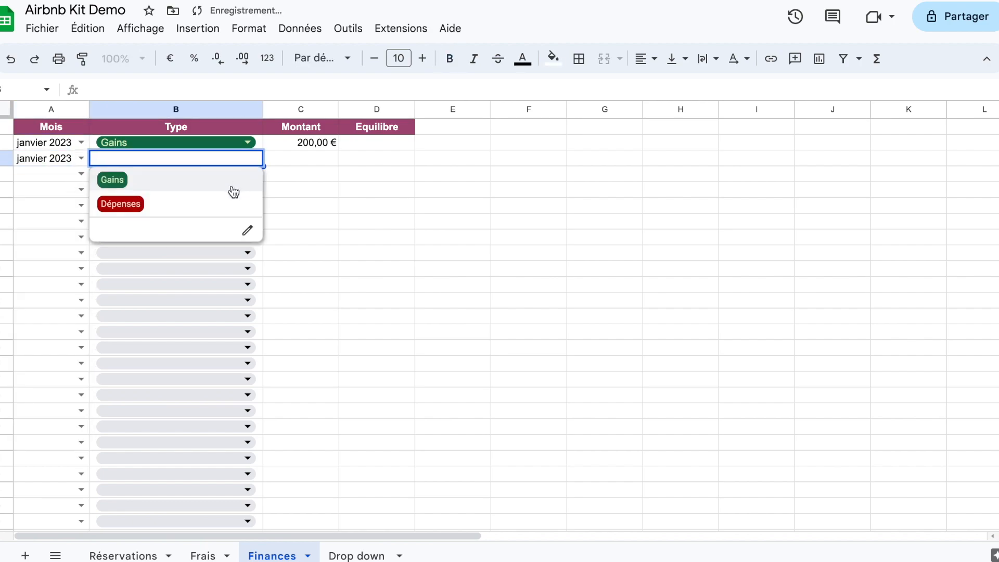
{"action": "left_click", "coordinate": [222, 204]}
Start a SUMIF formula in Montant cell C3 of Finances with Frais!G2:G as the range
{"action": "left_click", "coordinate": [315, 163]}
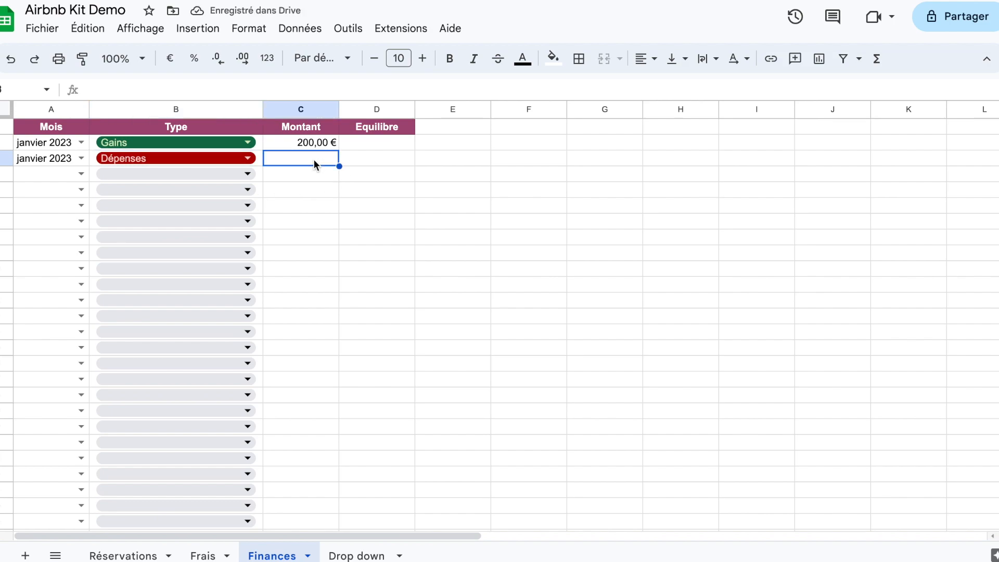
{"action": "type", "text": "=sum"}
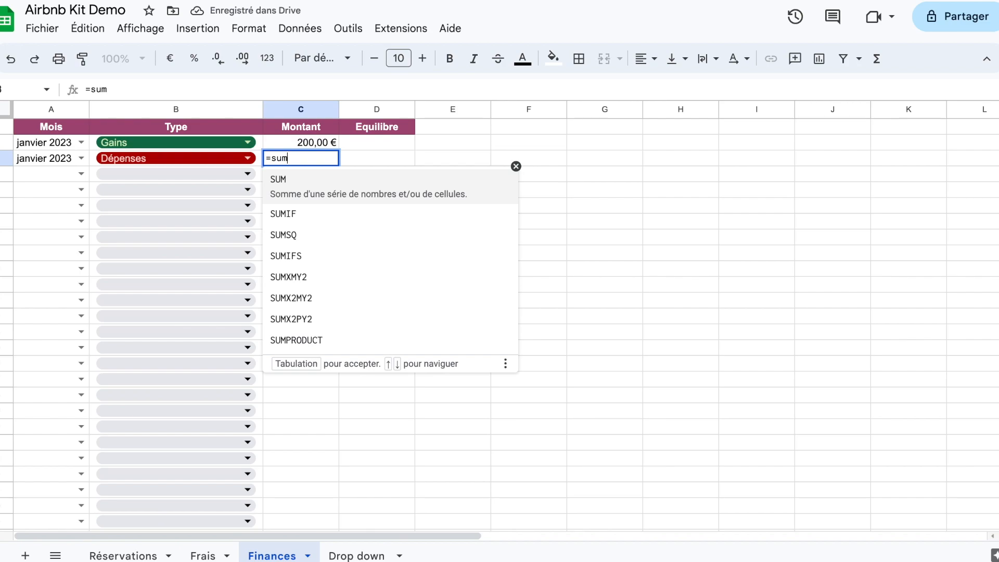
{"action": "key", "text": "Down"}
{"action": "key", "text": "Tab"}
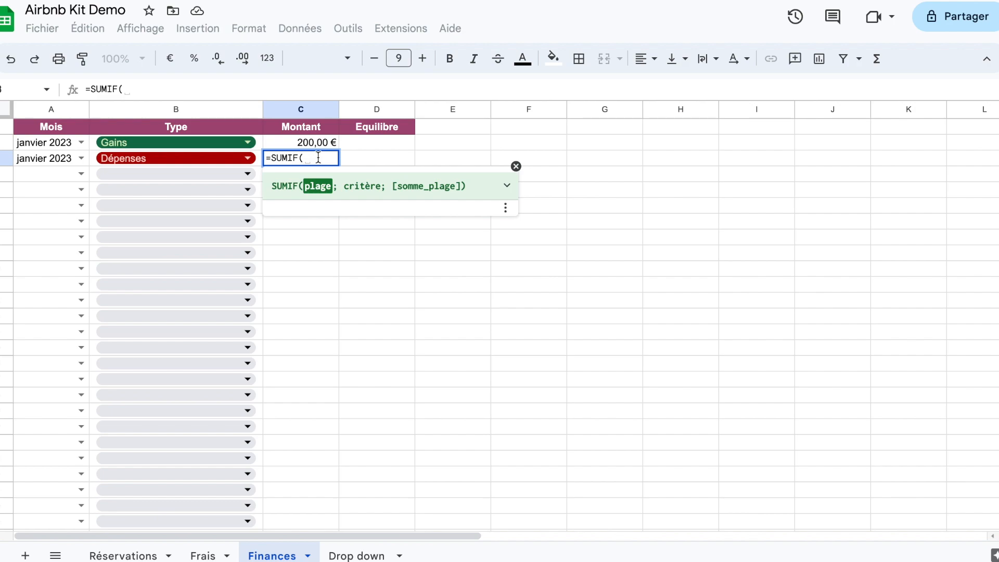
{"action": "left_click", "coordinate": [207, 556]}
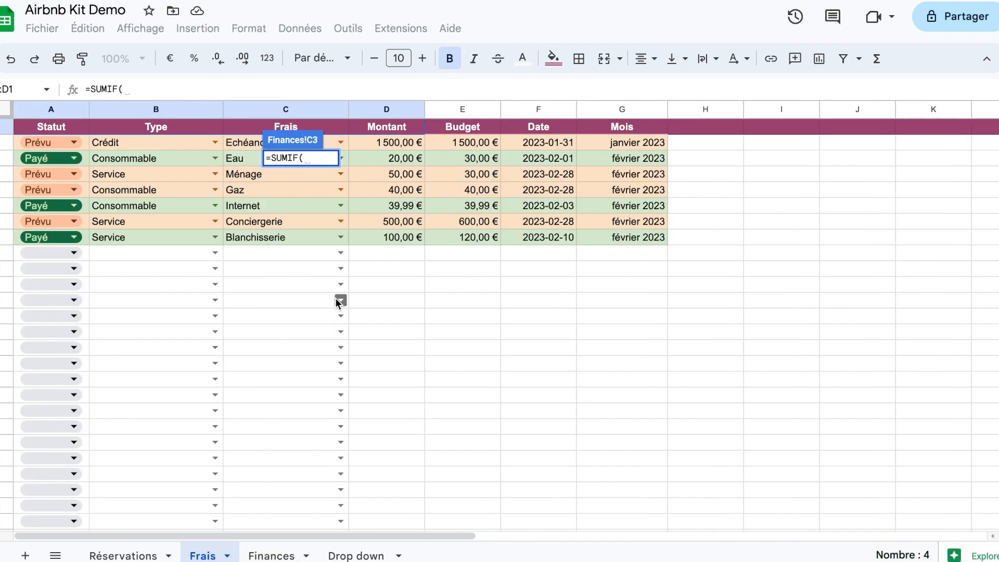
{"action": "left_click", "coordinate": [598, 143]}
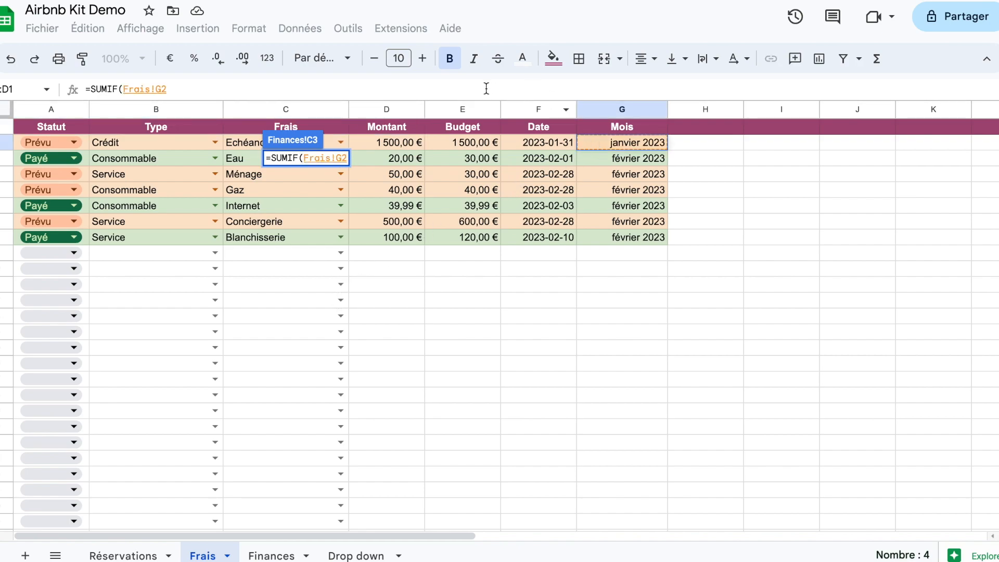
{"action": "type", "text": ":G;"}
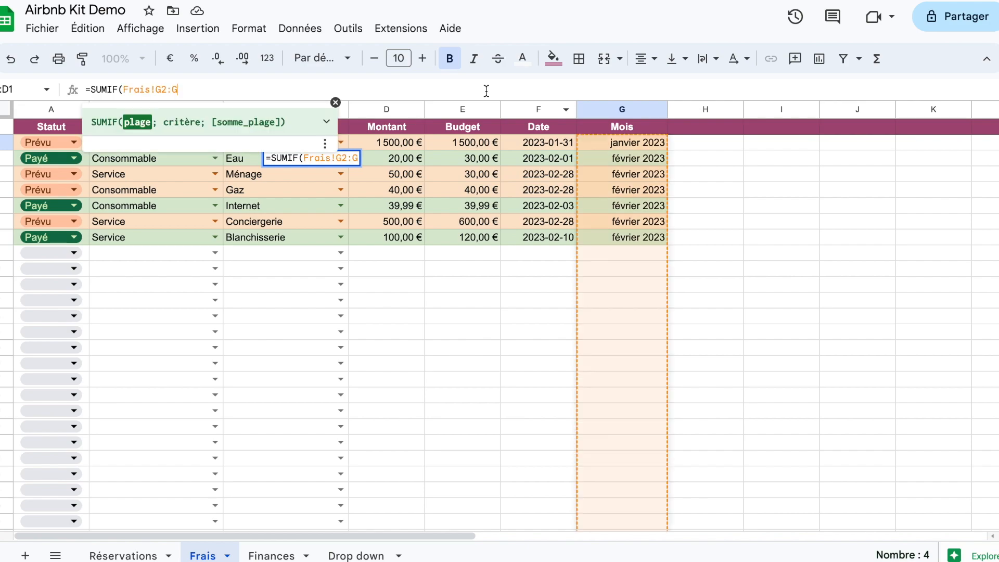
Complete the SUMIF formula in C3 with A3 as the criterion and Frais!D2:D as the sum range
{"action": "left_click", "coordinate": [271, 556]}
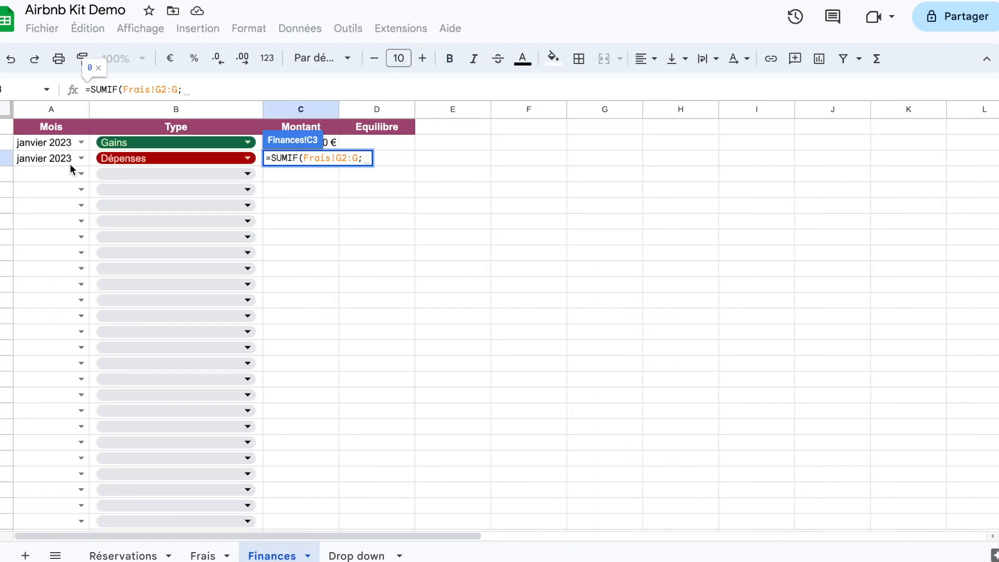
{"action": "left_click", "coordinate": [55, 162]}
{"action": "type", "text": ";"}
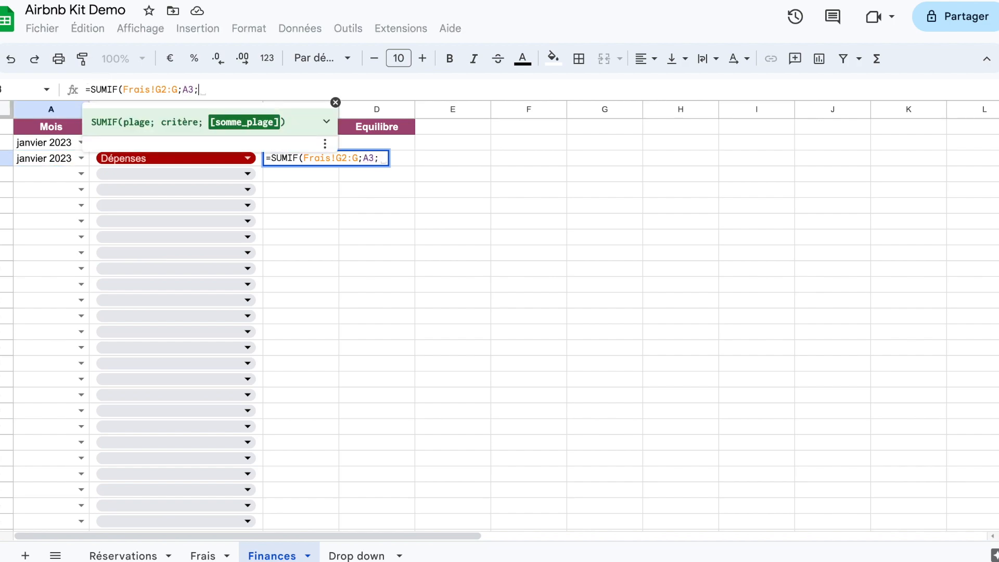
{"action": "left_click", "coordinate": [197, 555]}
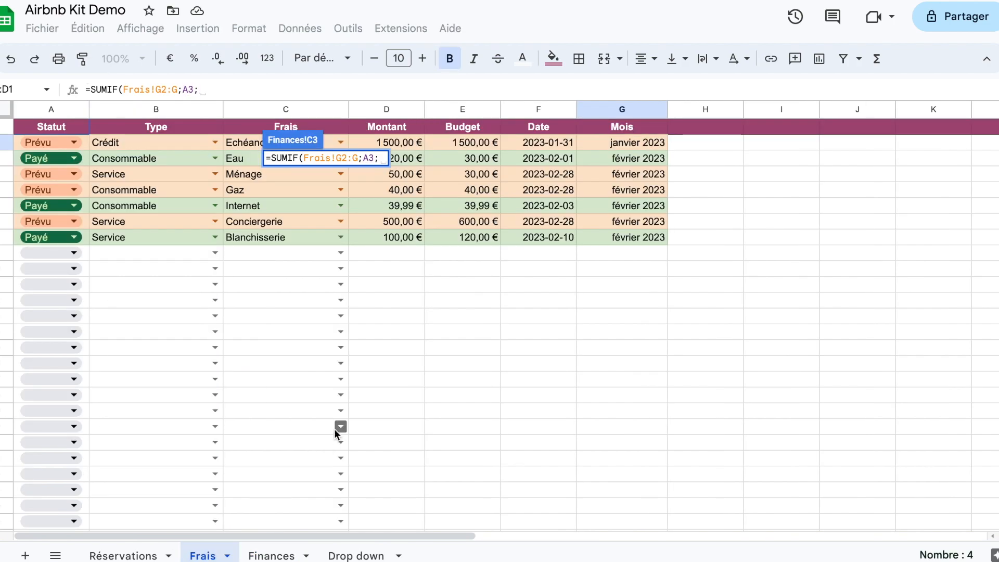
{"action": "left_click", "coordinate": [406, 143]}
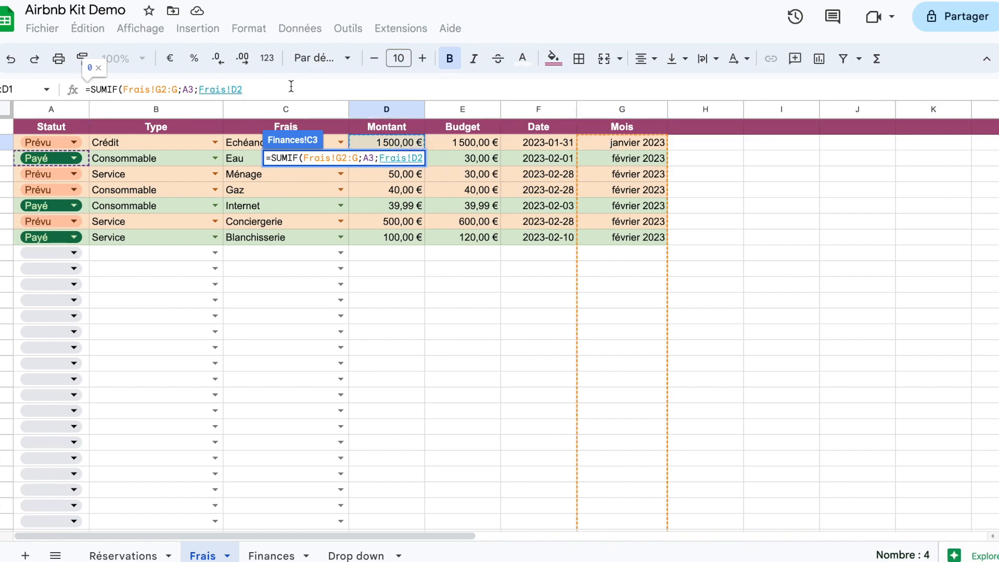
{"action": "type", "text": ":D"}
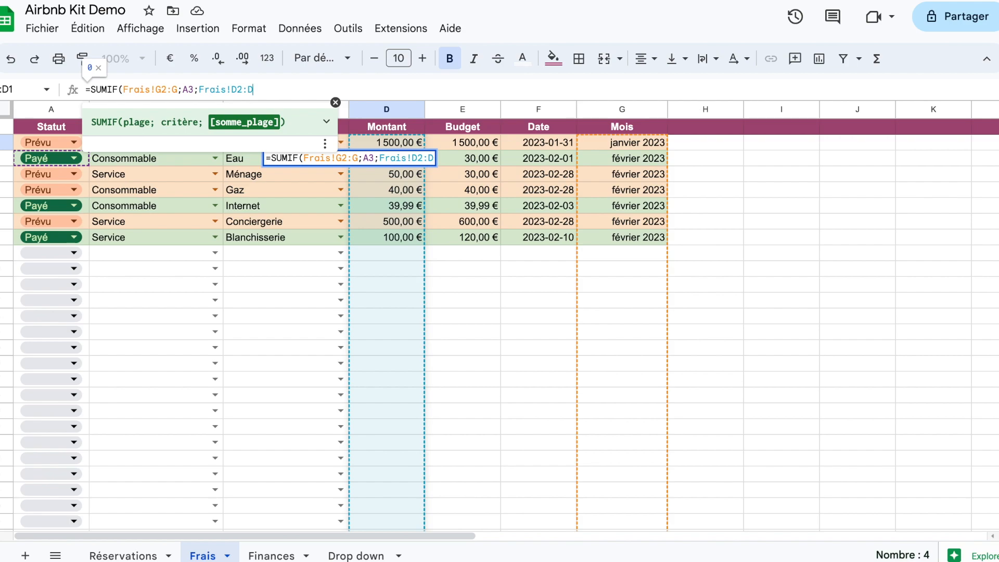
{"action": "key", "text": "Return"}
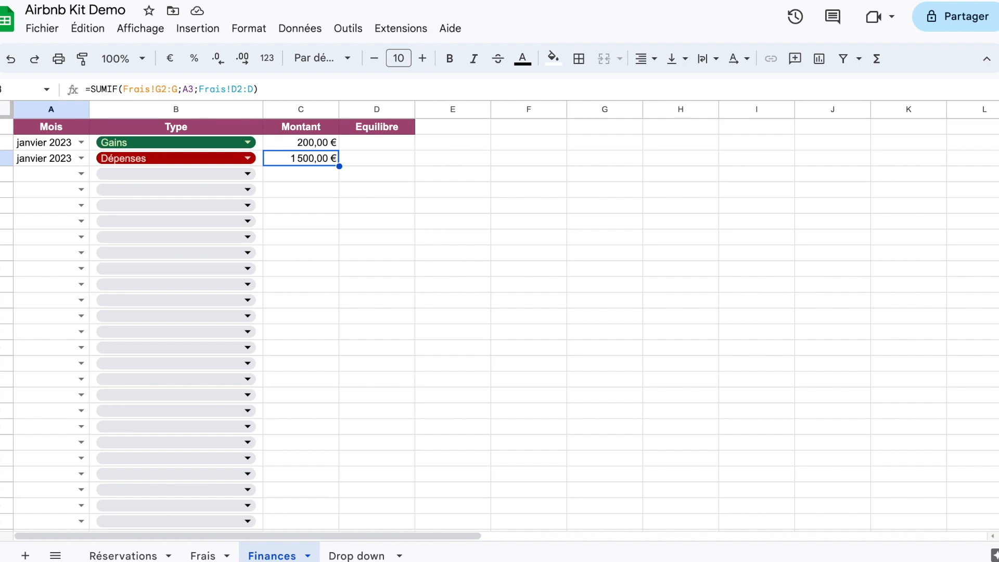
Check the Statut of the January expense on the Frais sheet and return to the Finances sheet
{"action": "key", "text": "ctrl+Page_Up"}
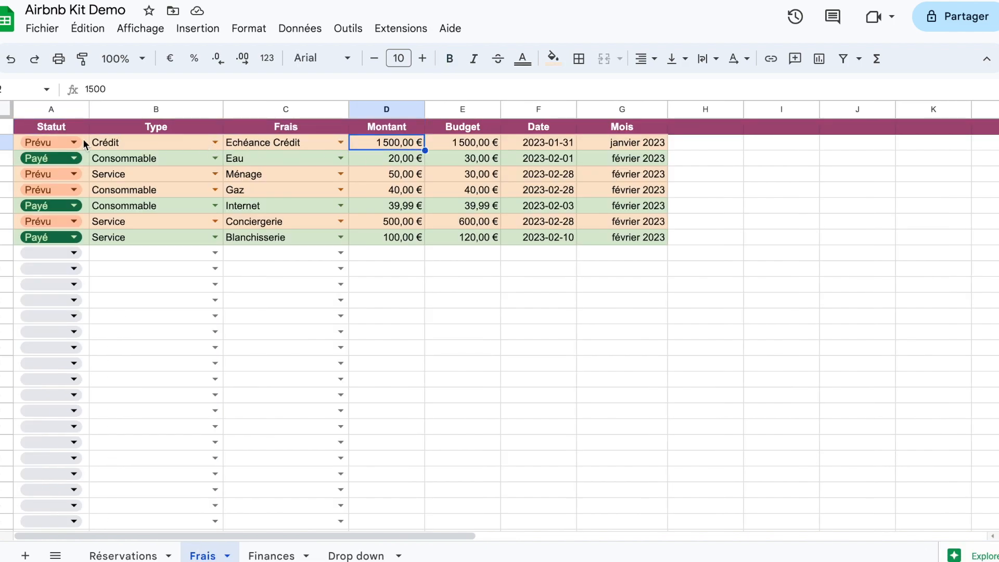
{"action": "left_click", "coordinate": [68, 143]}
{"action": "left_click", "coordinate": [188, 290]}
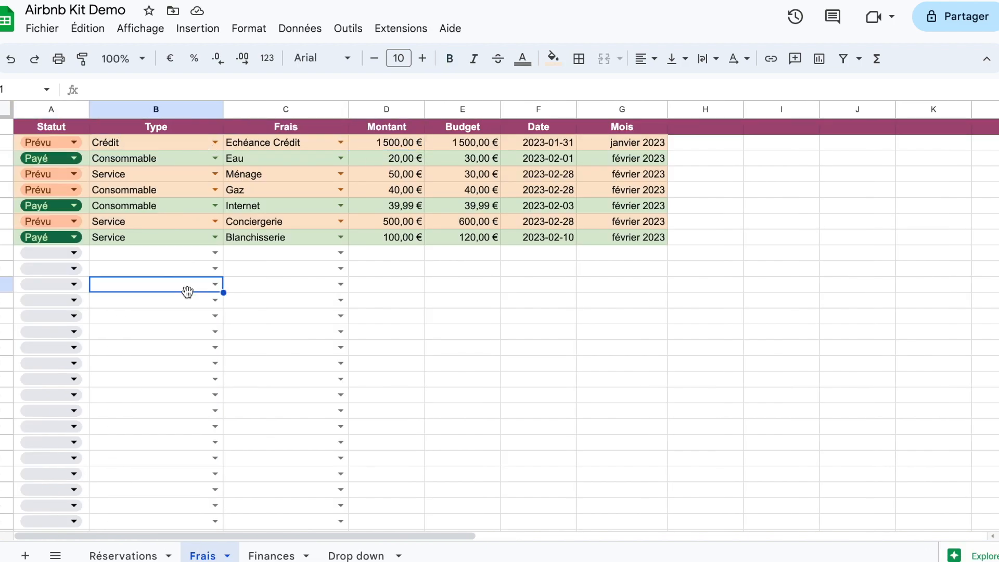
{"action": "left_click", "coordinate": [271, 555]}
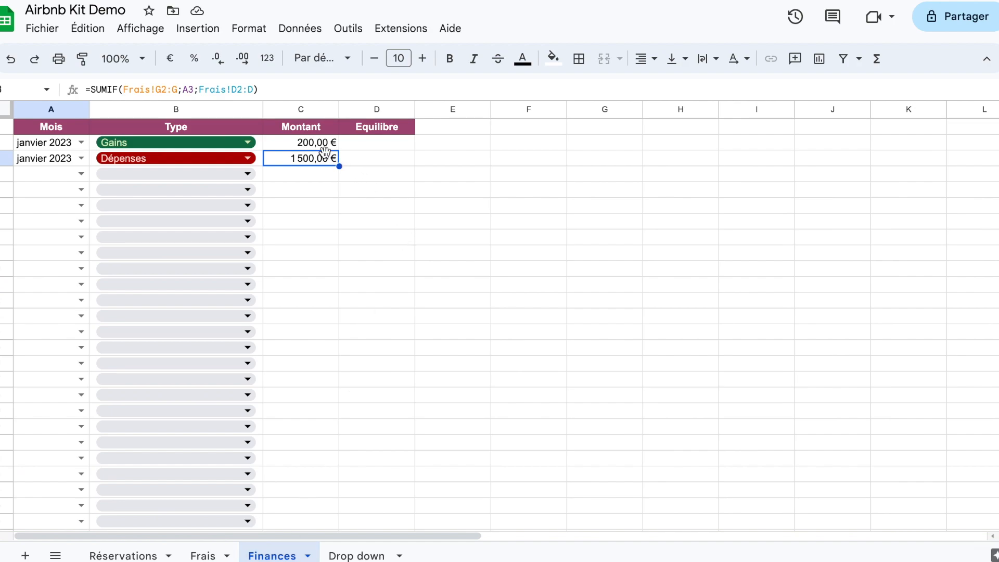
Try to extend the SUMIF formula in Finances C3 with Frais!A2:A and "Payé" as a second condition, and undo it
{"action": "left_click", "coordinate": [255, 87]}
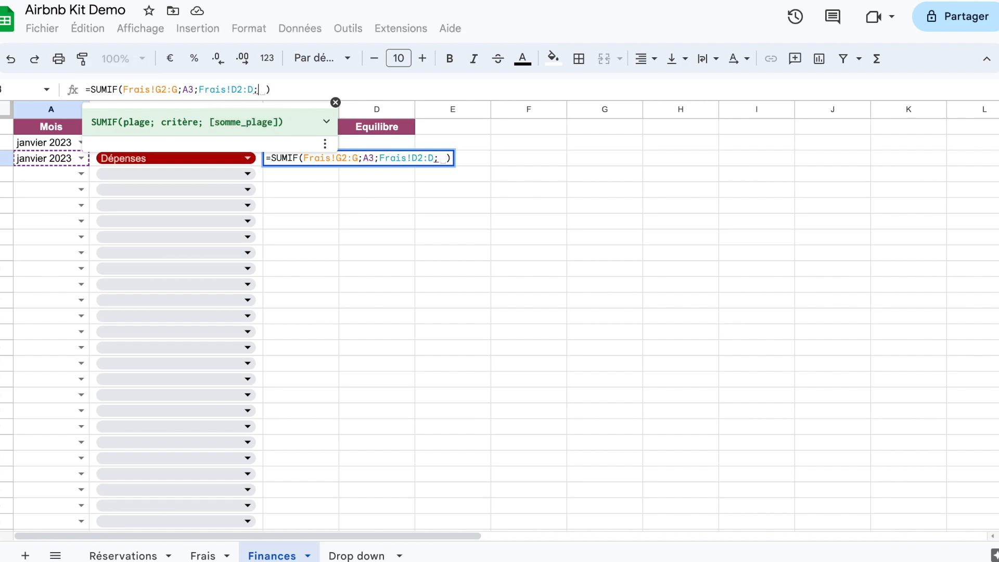
{"action": "left_click", "coordinate": [203, 555]}
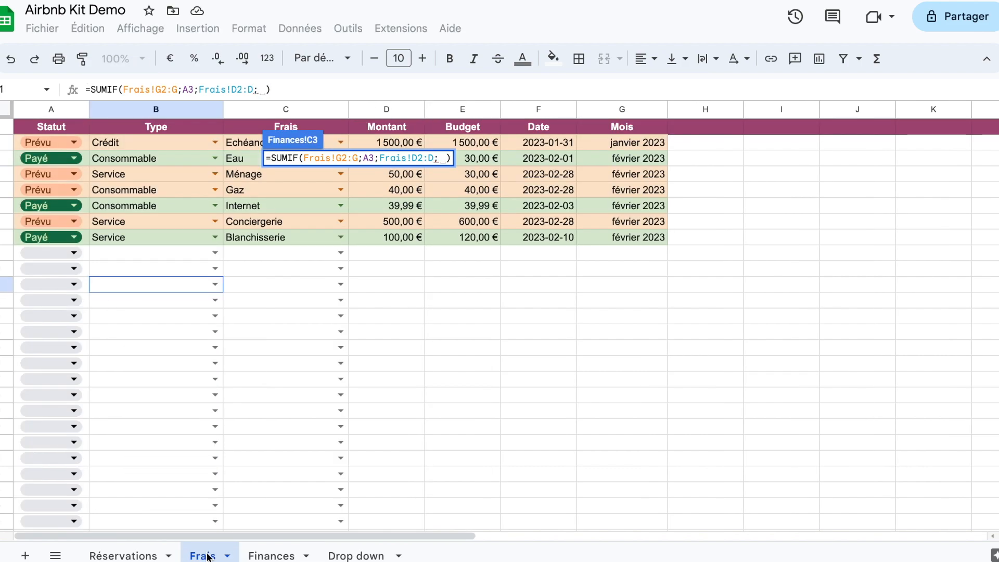
{"action": "left_click", "coordinate": [87, 148]}
{"action": "type", "text": ":"}
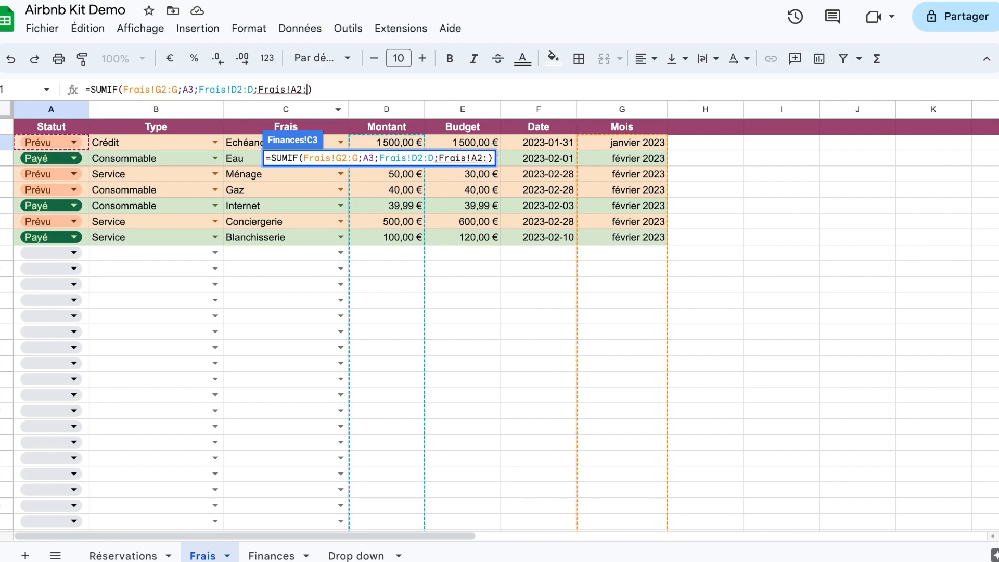
{"action": "type", "text": "A;"}
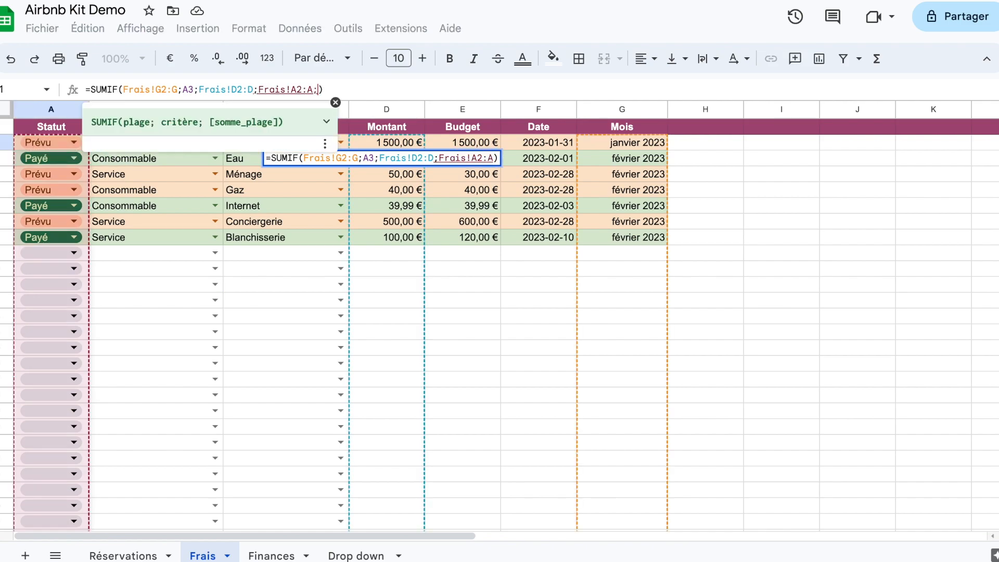
{"action": "type", "text": "\"\""}
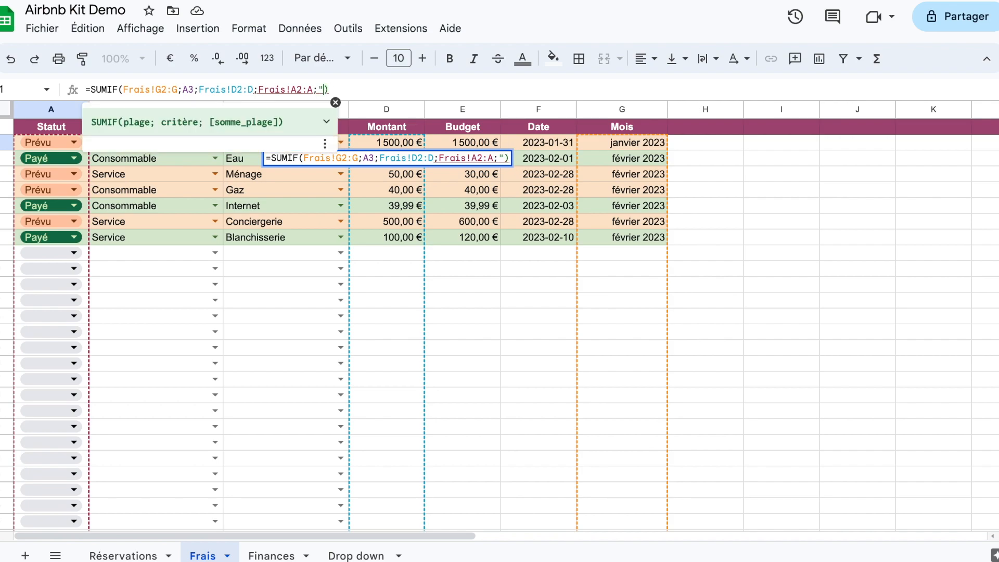
{"action": "type", "text": "Payé"}
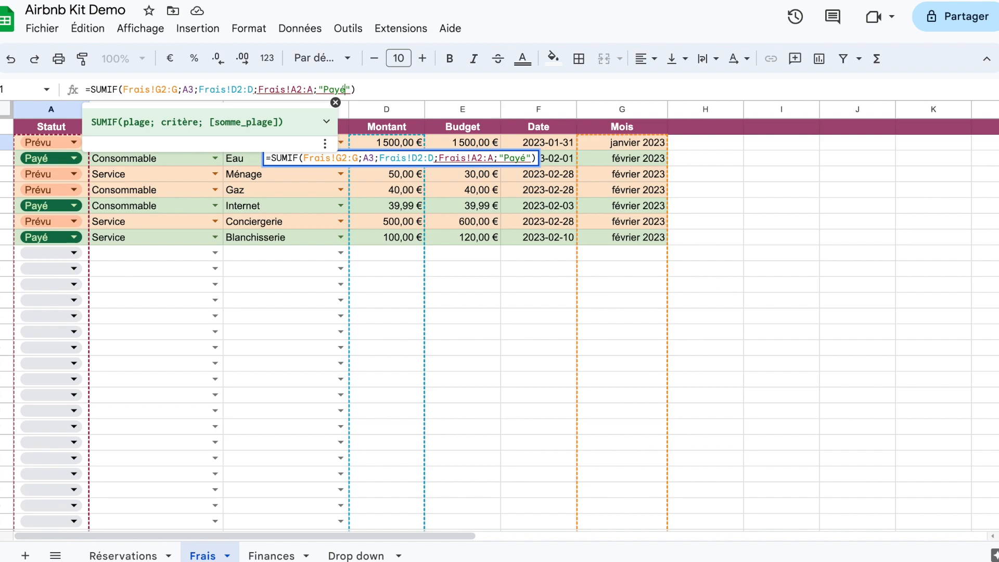
{"action": "key", "text": "Return"}
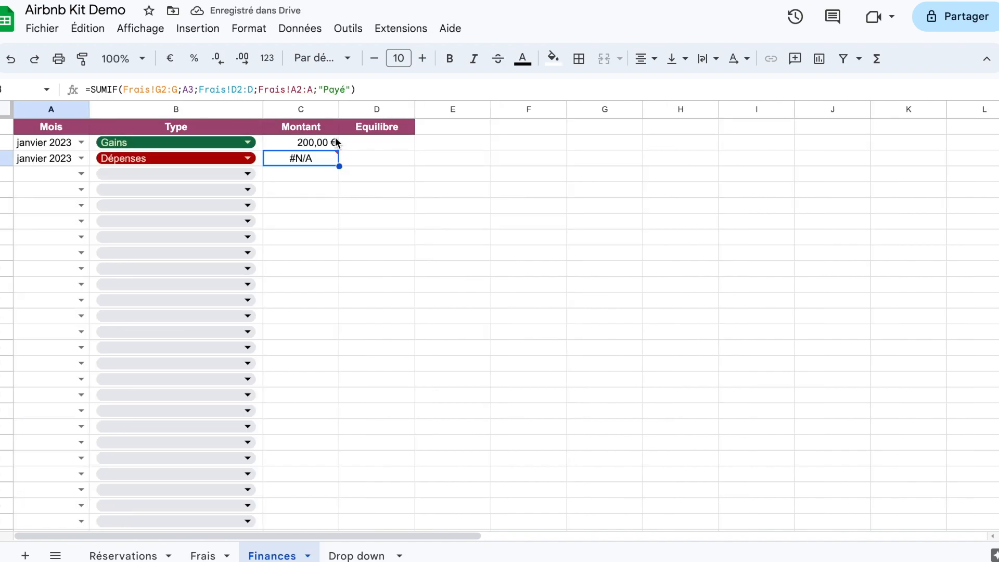
{"action": "key", "text": "ctrl+z"}
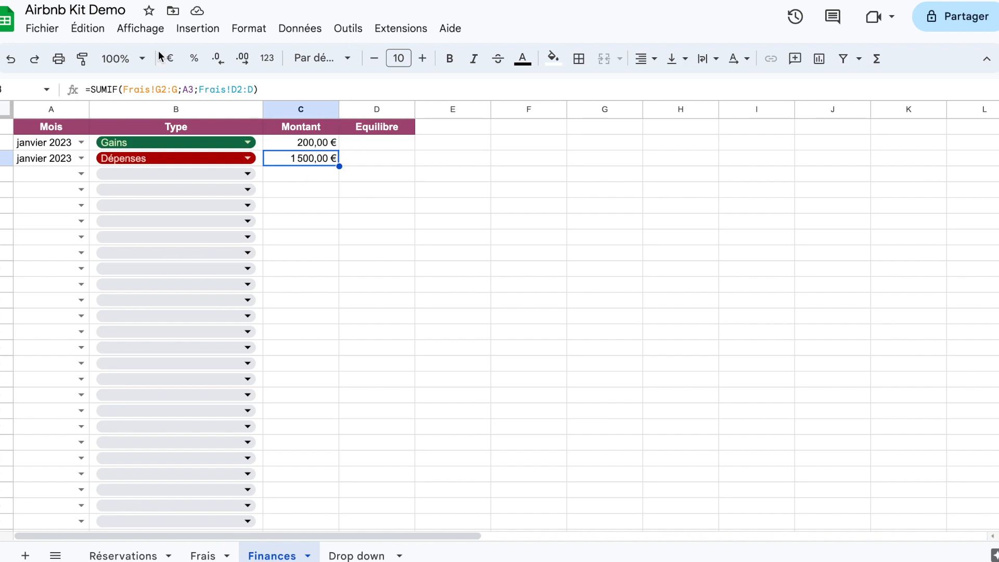
Try to turn the SUMIF formula in C3 into SUMIFS with the existing arguments kept in their order
{"action": "left_click", "coordinate": [119, 89]}
{"action": "type", "text": "s"}
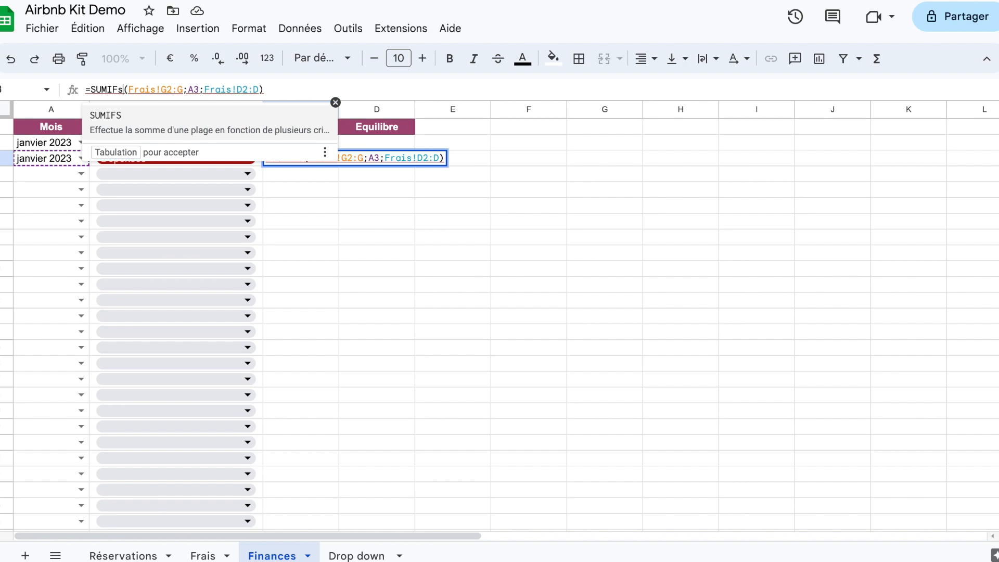
{"action": "left_click", "coordinate": [118, 117]}
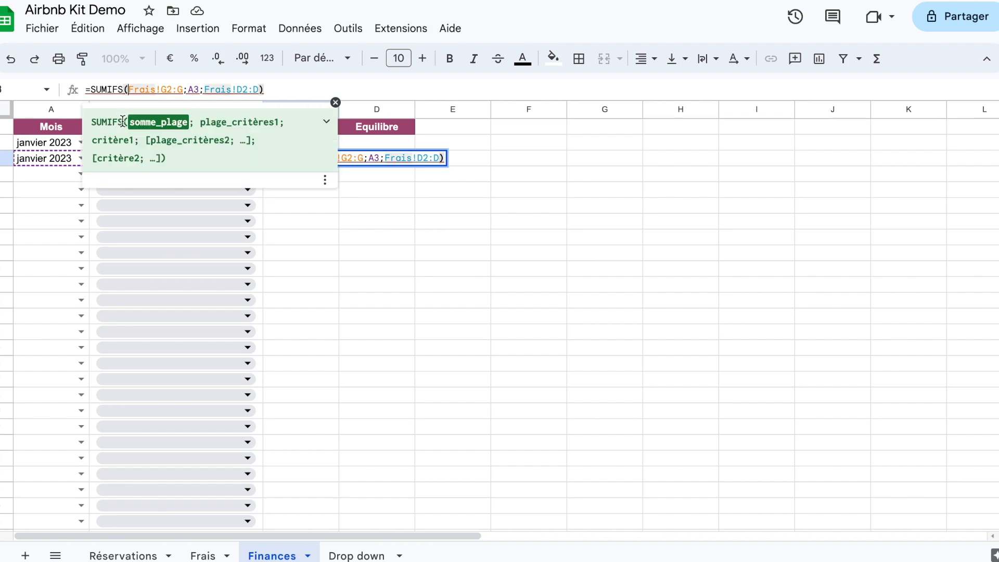
{"action": "left_click", "coordinate": [258, 91]}
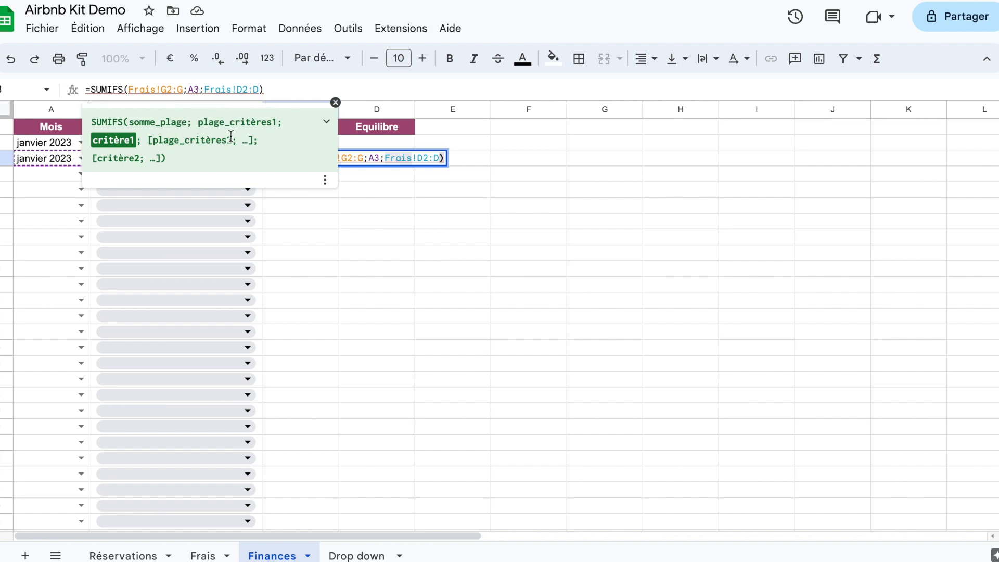
{"action": "left_click", "coordinate": [427, 208]}
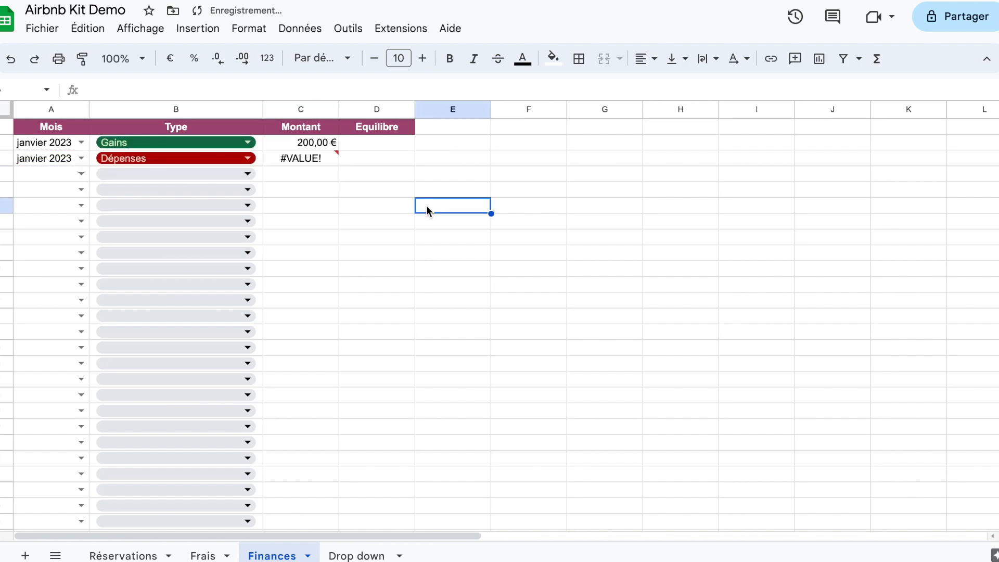
Start a new SUMIFS formula in C3 of Finances with Frais!D2:D as the sum range
{"action": "left_click", "coordinate": [312, 154]}
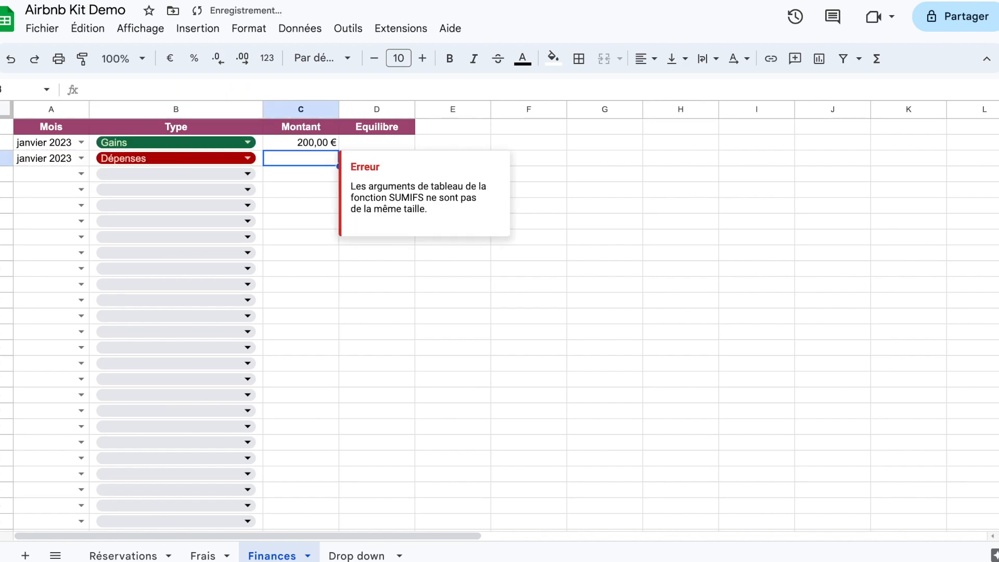
{"action": "type", "text": "=sum"}
{"action": "key", "text": "Down"}
{"action": "key", "text": "Down"}
{"action": "key", "text": "Down"}
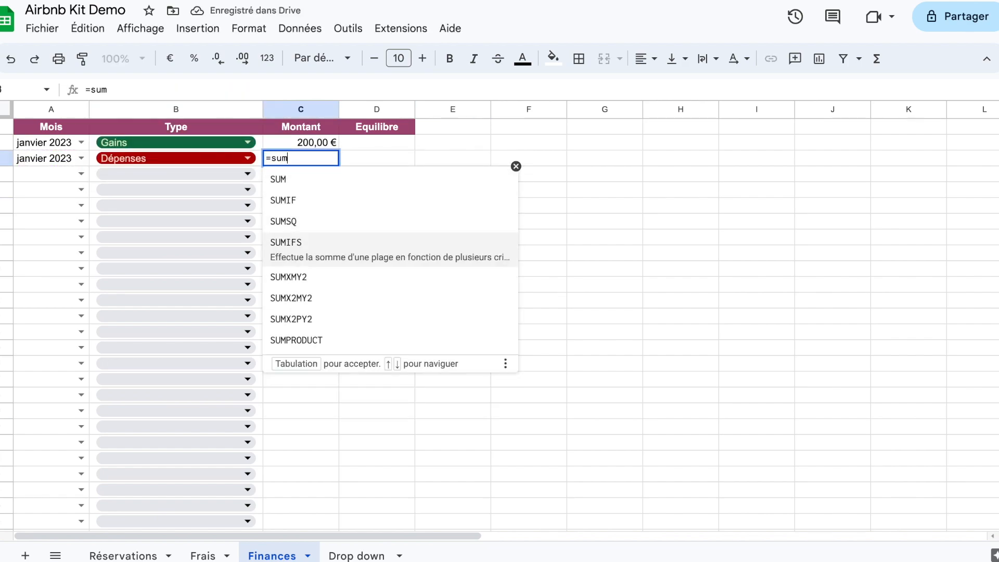
{"action": "key", "text": "Tab"}
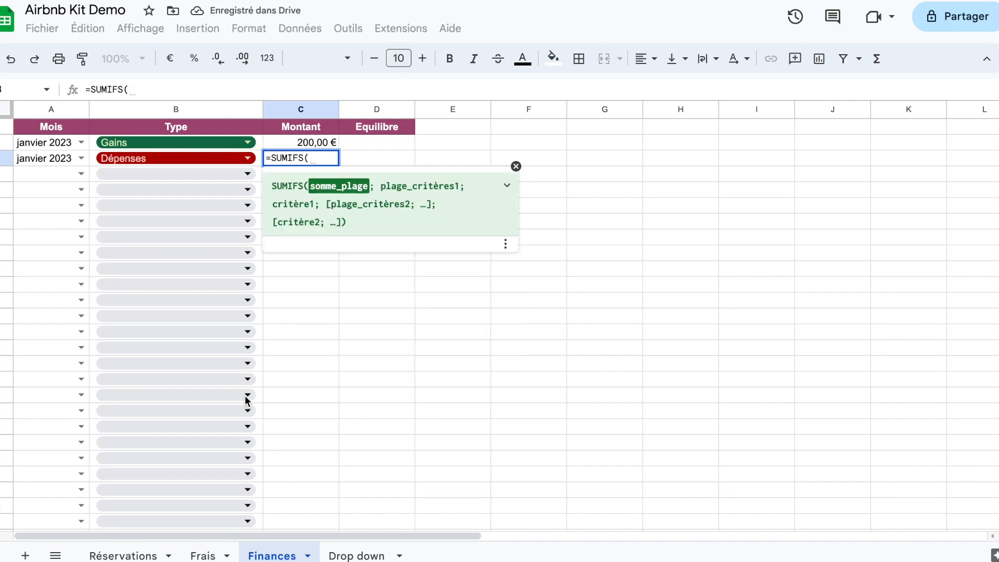
{"action": "left_click", "coordinate": [205, 555]}
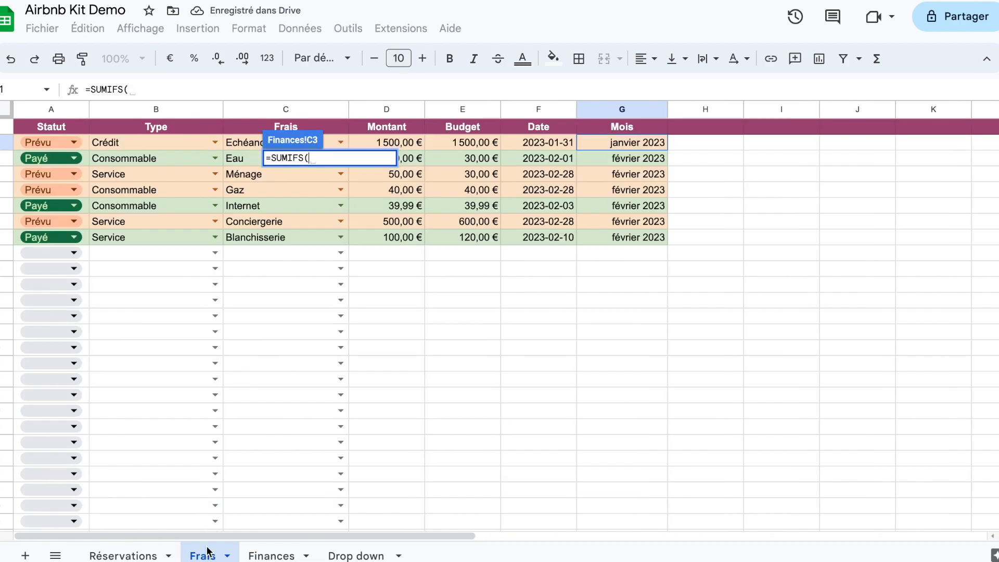
{"action": "left_click", "coordinate": [416, 145]}
{"action": "type", "text": ":D"}
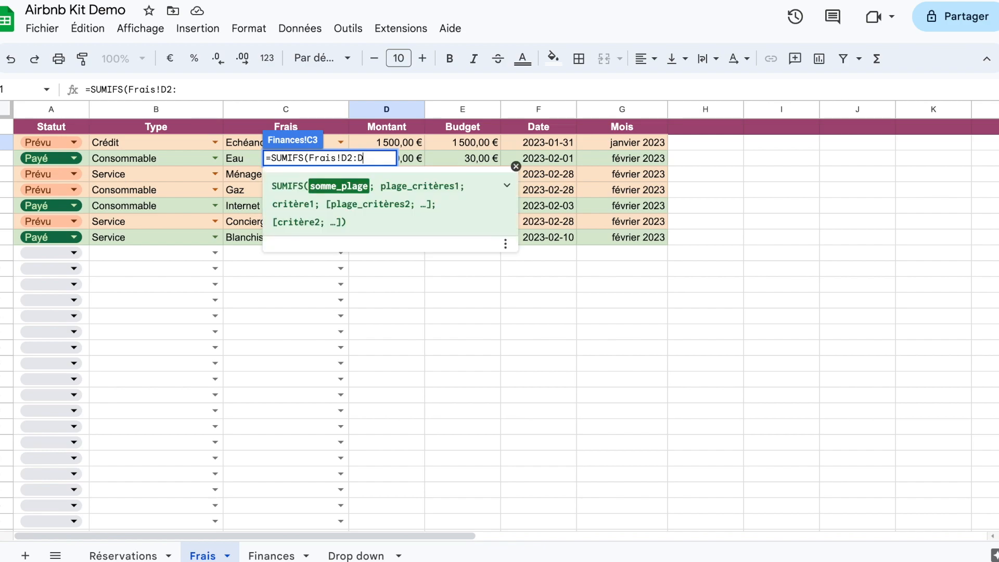
{"action": "type", "text": ";"}
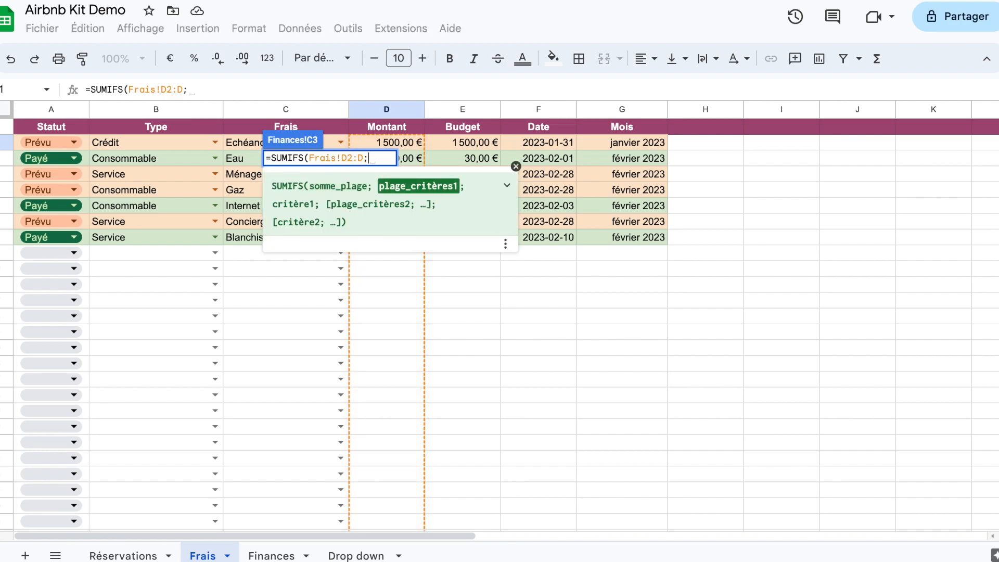
Add Frais!G2:G as the first criteria range of the SUMIFS formula, with Finances cell A3 as its criterion
{"action": "left_click", "coordinate": [623, 143]}
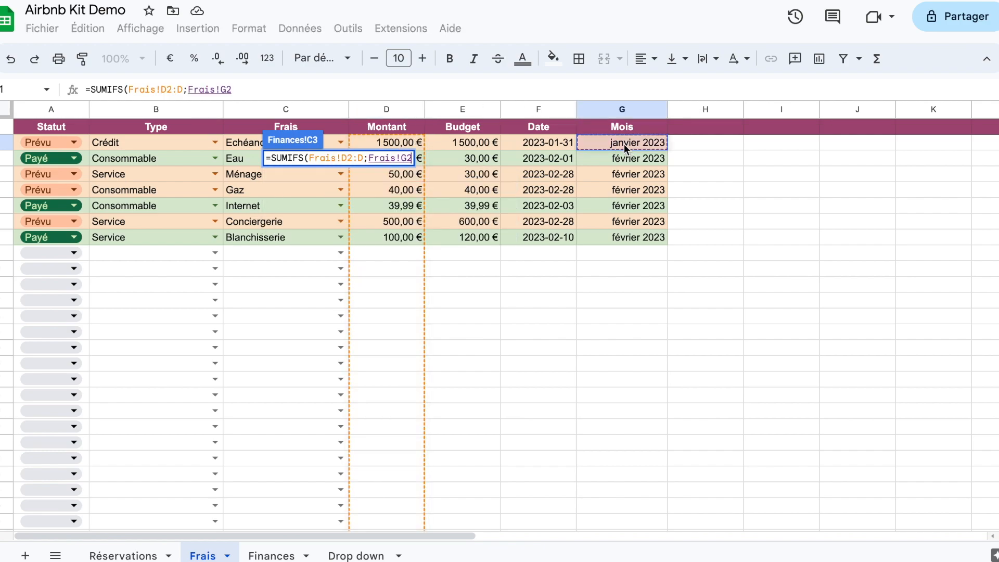
{"action": "type", "text": ":G"}
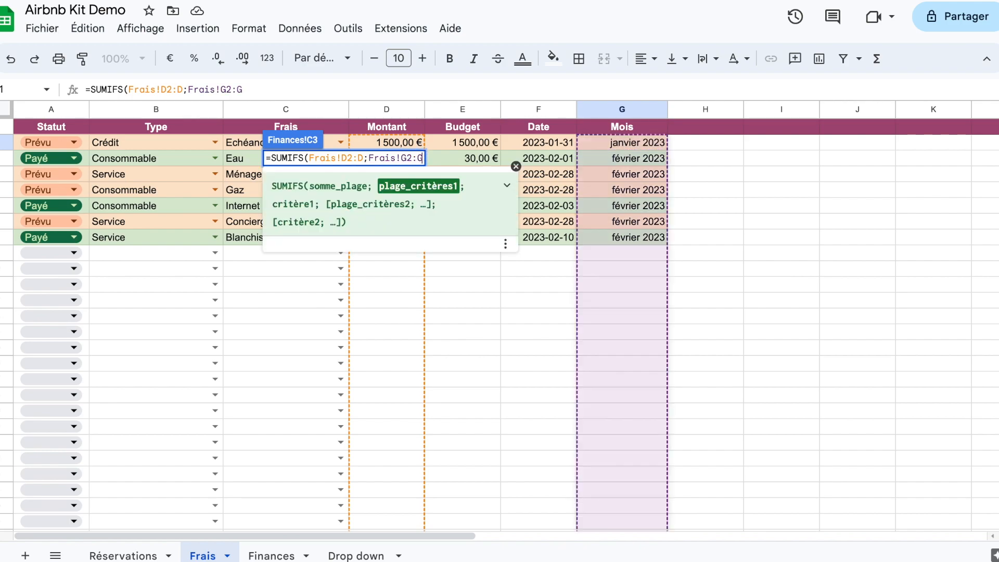
{"action": "type", "text": ";"}
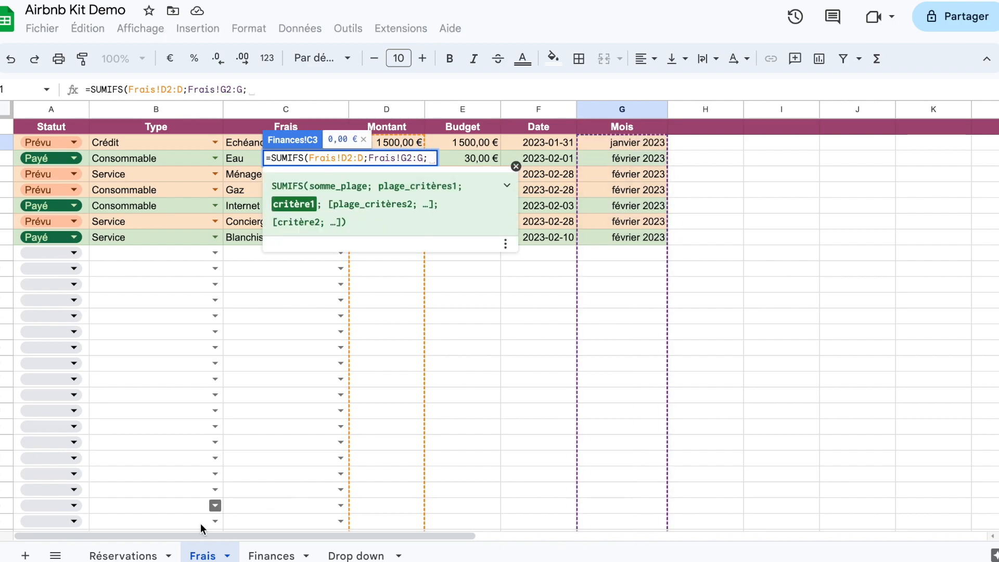
{"action": "left_click", "coordinate": [273, 555]}
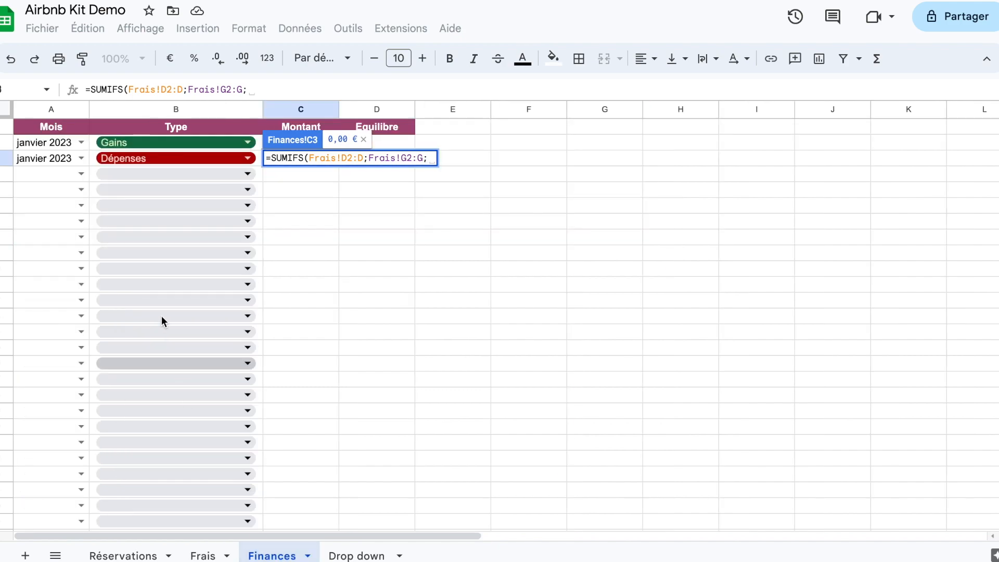
{"action": "left_click", "coordinate": [62, 159]}
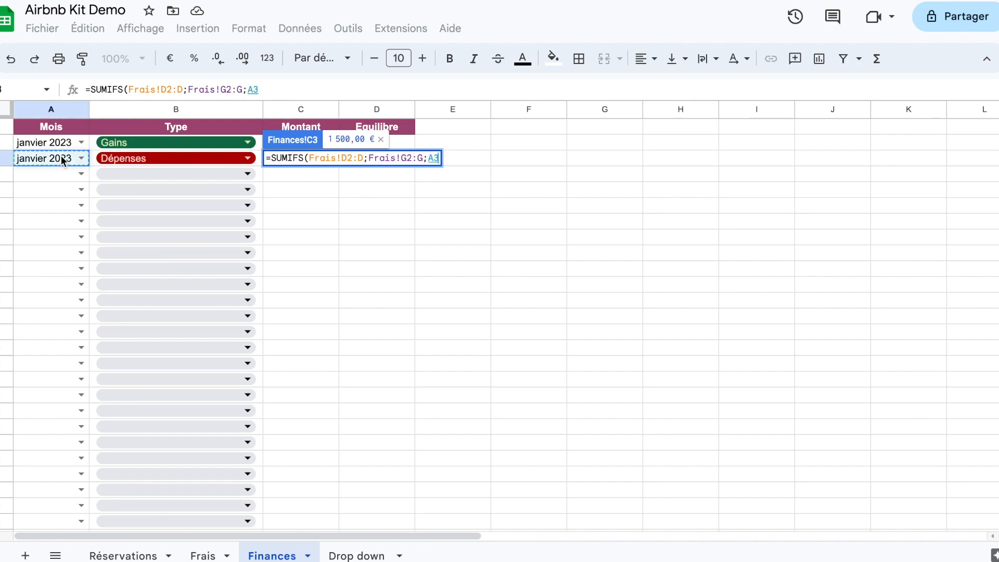
{"action": "type", "text": ";"}
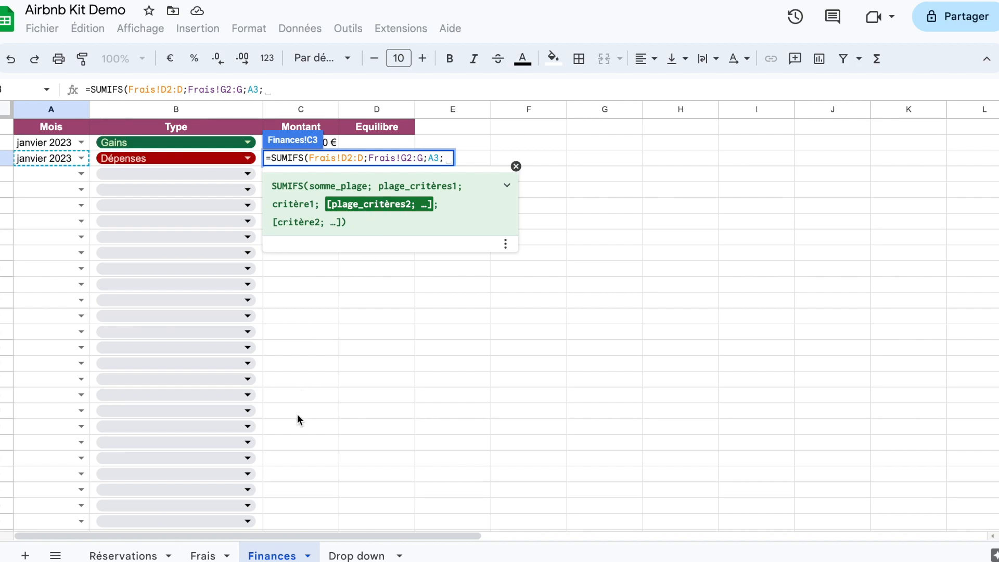
Complete the SUMIFS formula in C3 with Frais!A2:A as the second criteria range and "Payé" as its criterion
{"action": "left_click", "coordinate": [202, 555]}
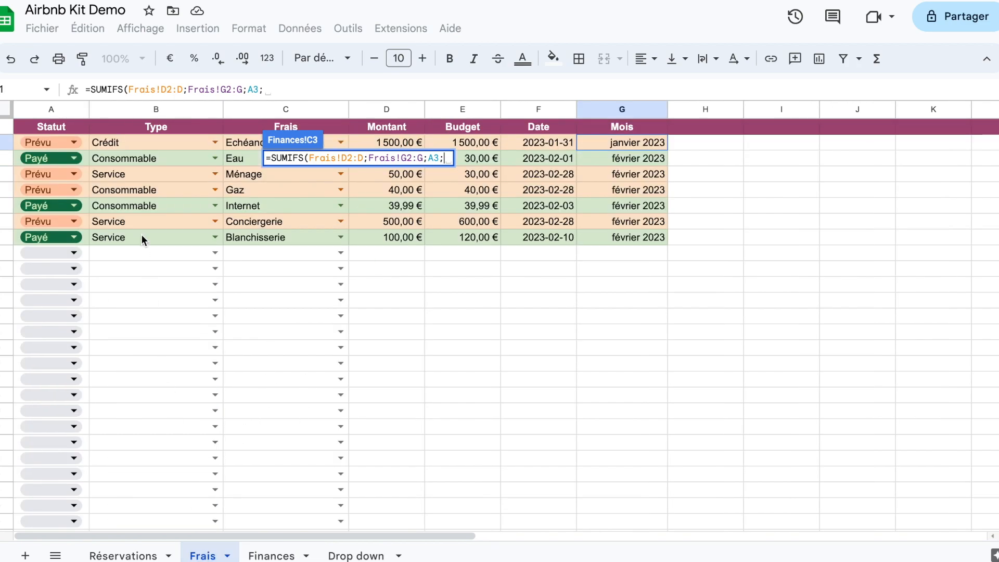
{"action": "left_click", "coordinate": [87, 143]}
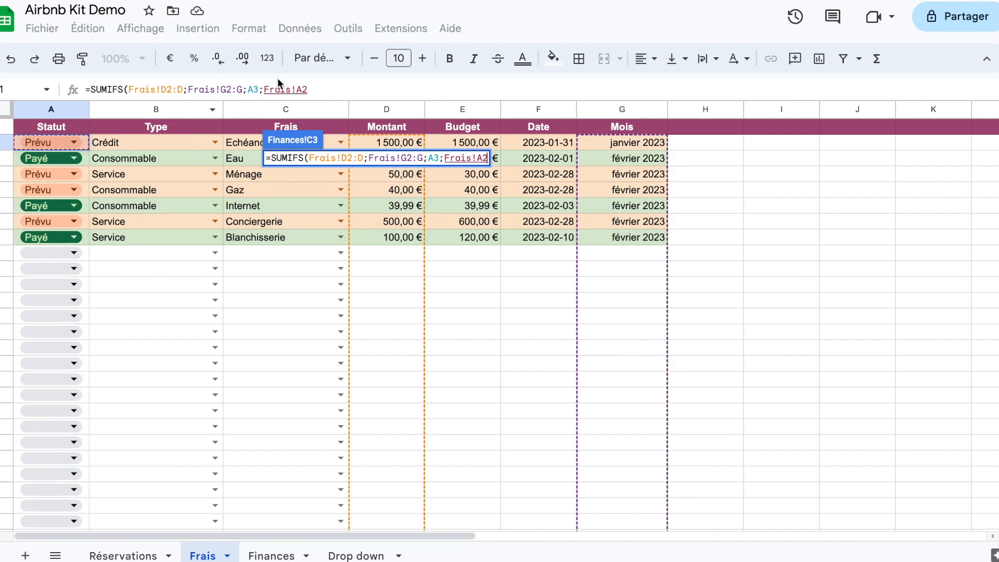
{"action": "left_click", "coordinate": [337, 89]}
{"action": "type", "text": ":A"}
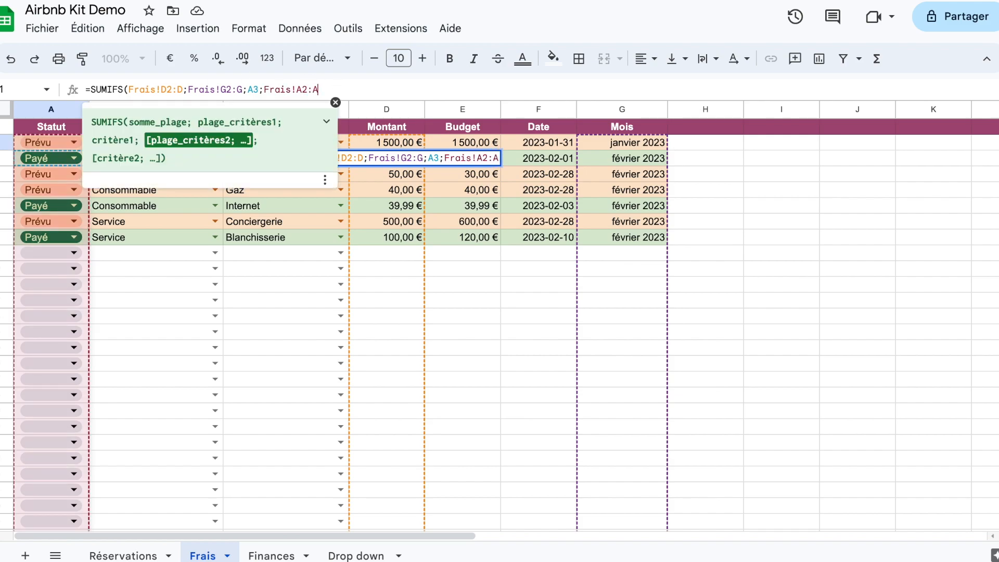
{"action": "type", "text": ";\"Payé\")"}
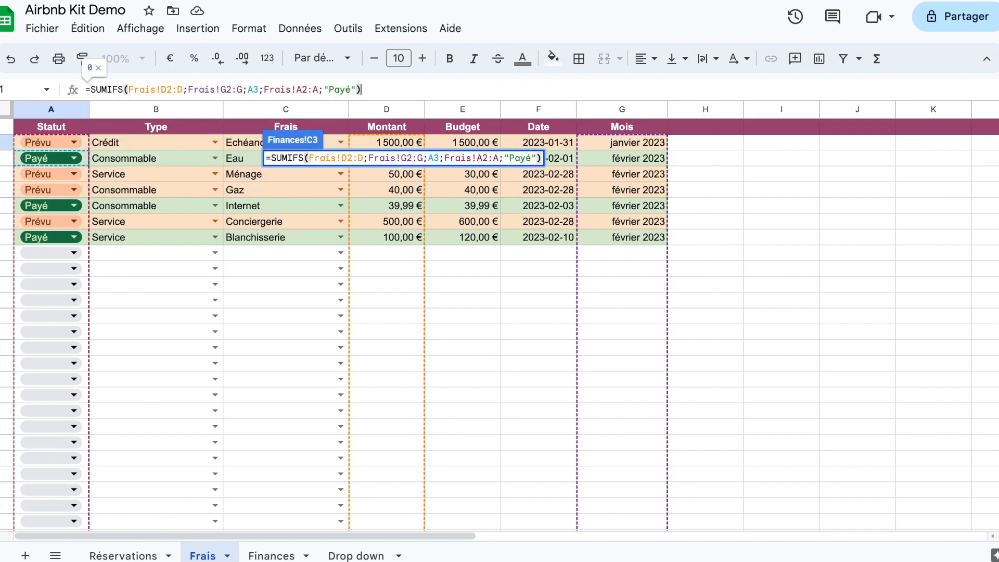
{"action": "key", "text": "Return"}
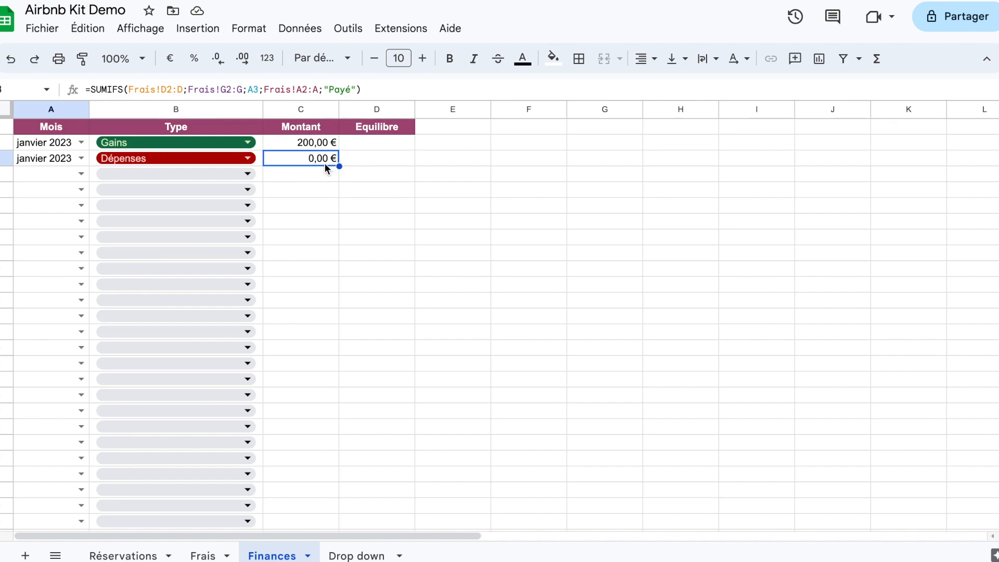
Change the Gains formula in C2 of Finances from SUMIF to SUMIFS and clear all its arguments
{"action": "left_click", "coordinate": [299, 138]}
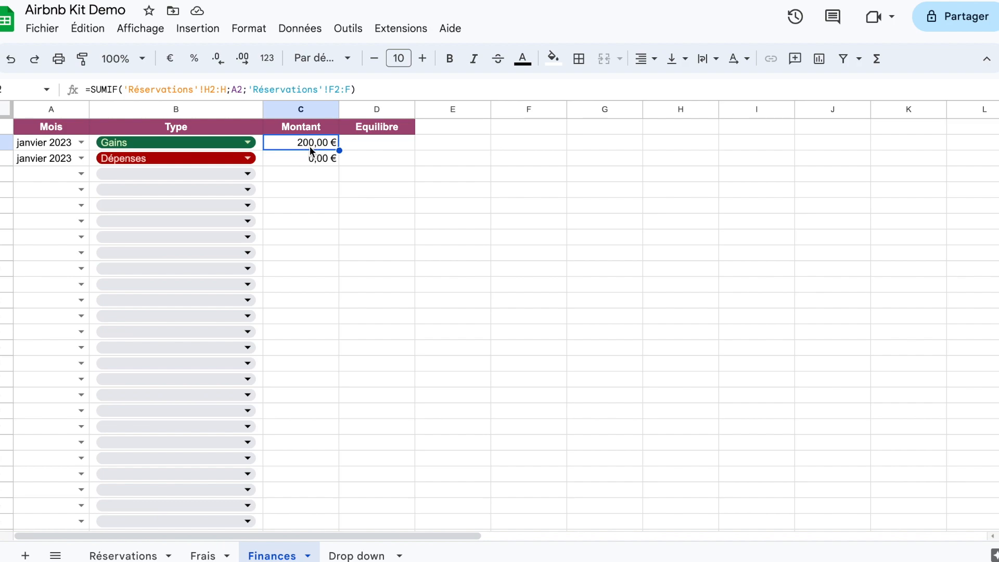
{"action": "left_click", "coordinate": [118, 89]}
{"action": "type", "text": "s"}
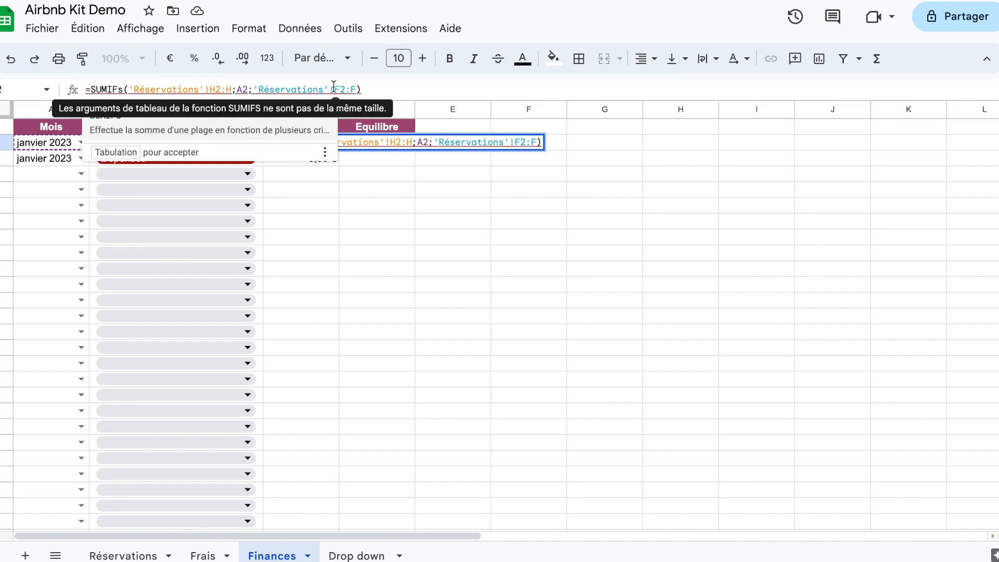
{"action": "left_click_drag", "start_coordinate": [358, 92], "coordinate": [127, 92]}
{"action": "key", "text": "BackSpace"}
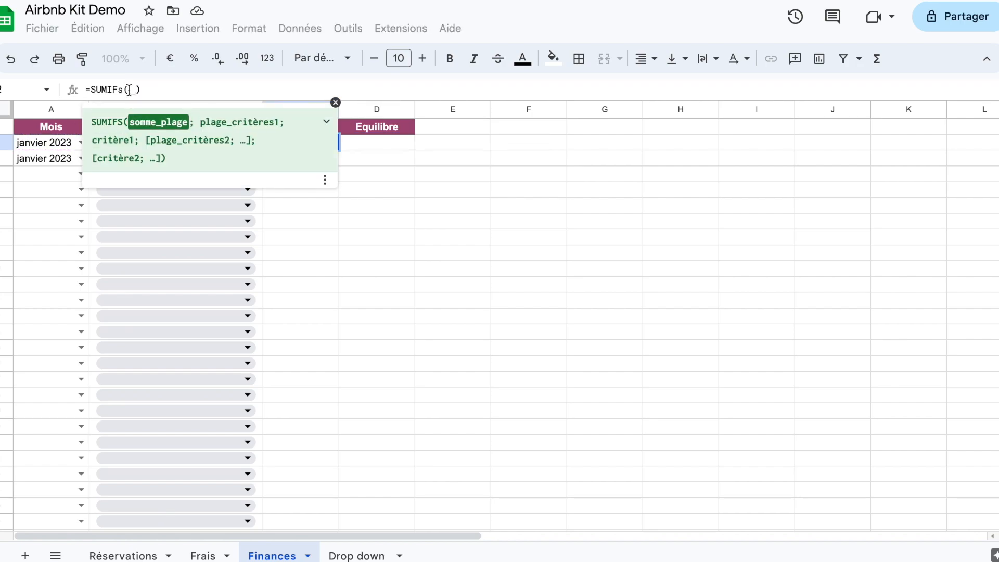
Set 'Réservations'!F2:F as the sum range of the SUMIFS formula in C2 of Finances
{"action": "left_click", "coordinate": [198, 552]}
{"action": "left_click", "coordinate": [143, 556]}
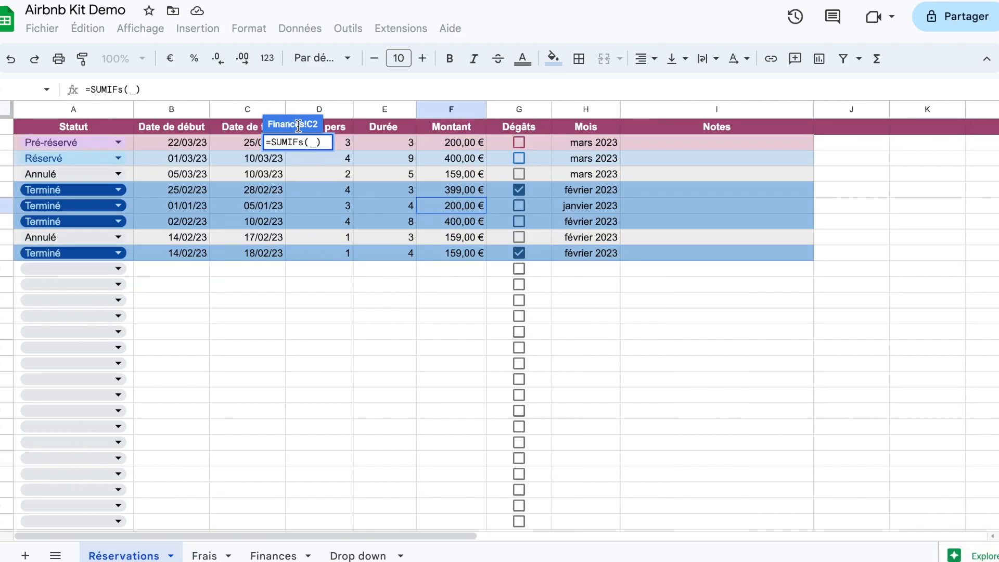
{"action": "left_click", "coordinate": [455, 141]}
{"action": "type", "text": ":"}
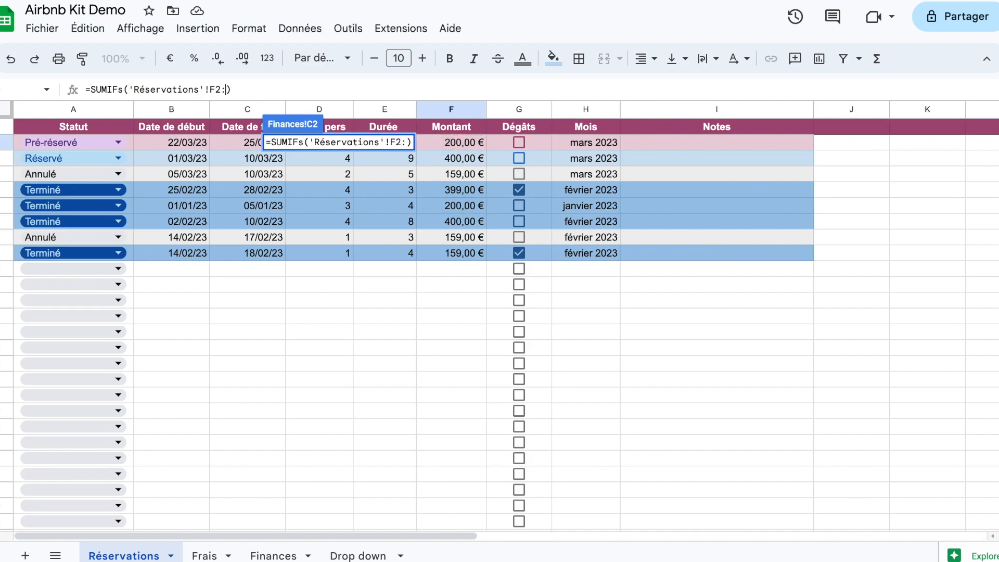
{"action": "type", "text": "F"}
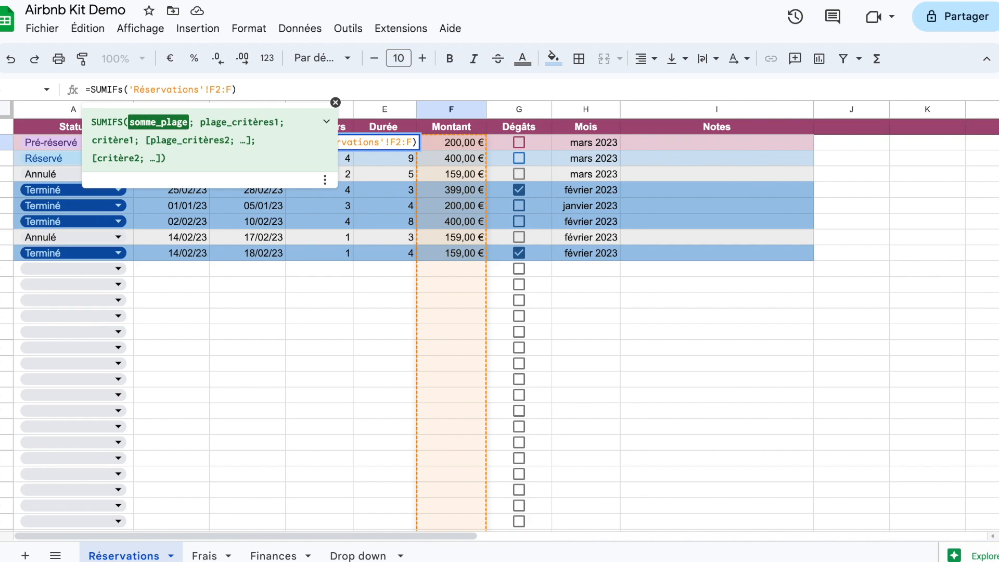
{"action": "type", "text": ";"}
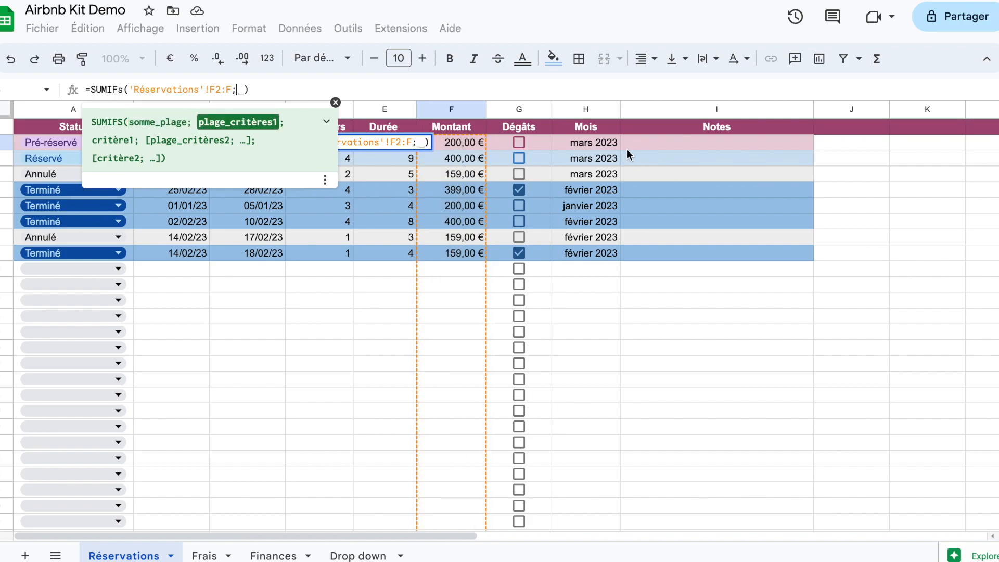
Add 'Réservations'!H2:H as the first criteria range of the SUMIFS formula, with Finances cell A2 as its criterion
{"action": "left_click", "coordinate": [606, 143]}
{"action": "type", "text": ":"}
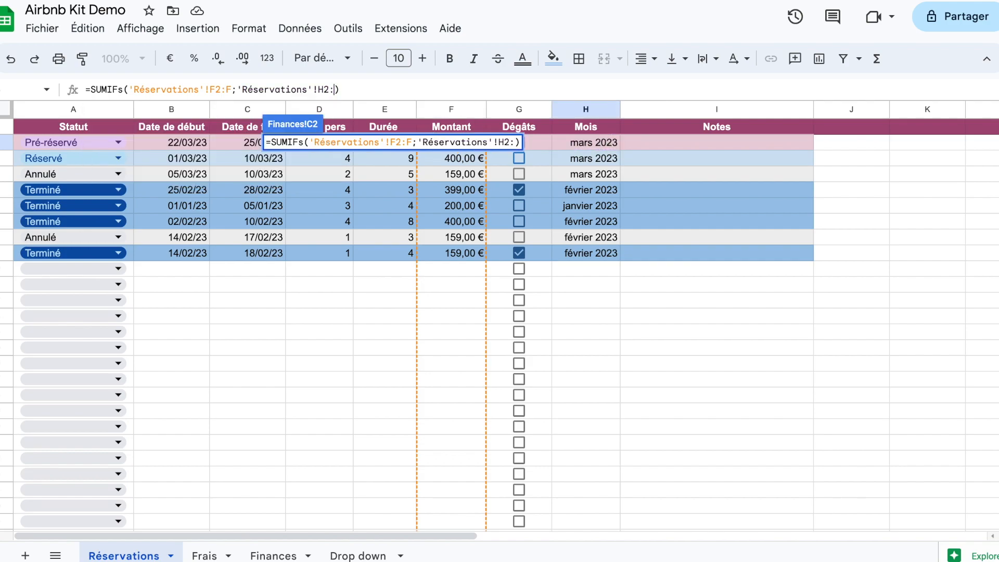
{"action": "type", "text": "H;"}
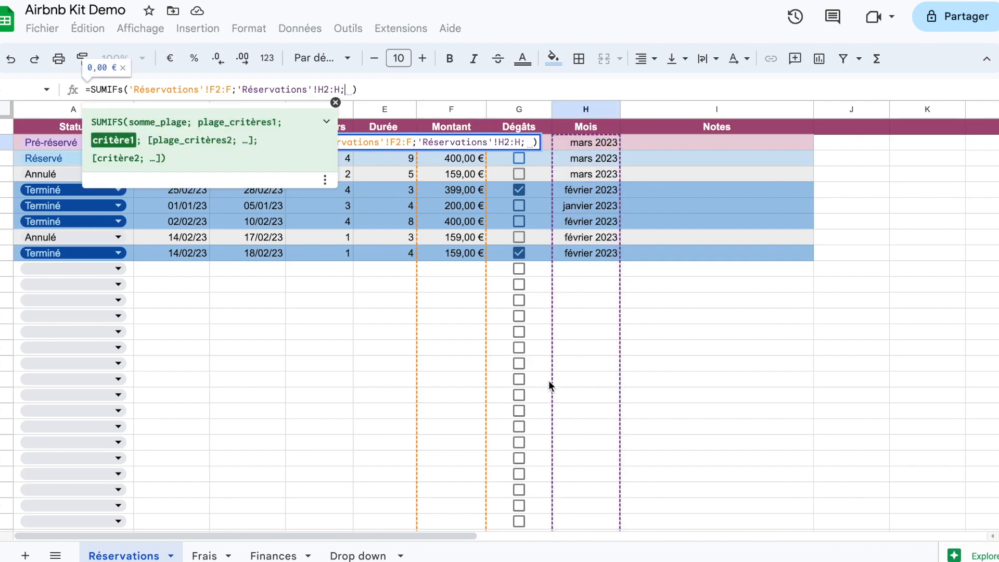
{"action": "left_click", "coordinate": [291, 555]}
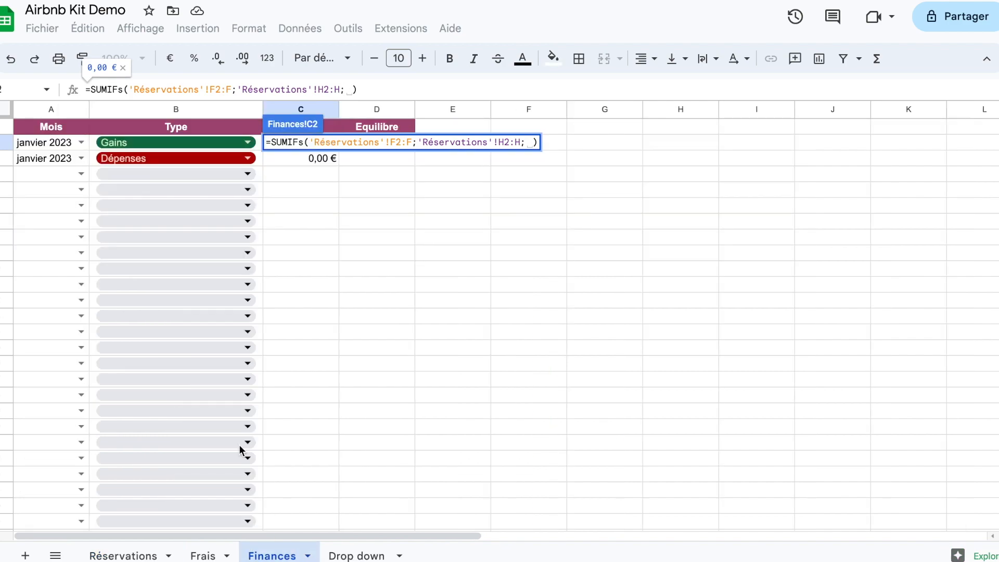
{"action": "left_click", "coordinate": [51, 142]}
{"action": "type", "text": ";"}
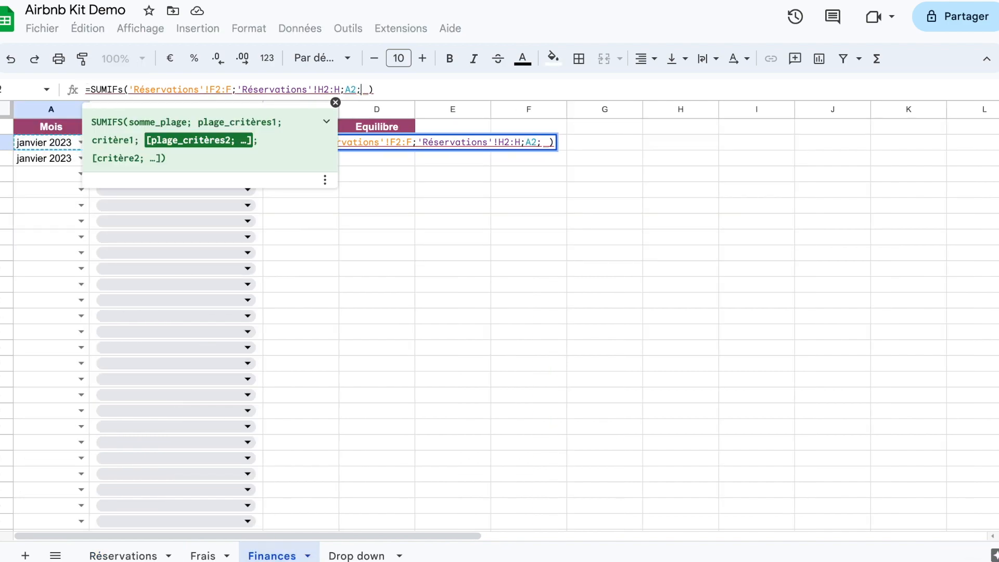
Complete the SUMIFS formula in C2 with 'Réservations'!A2:A as the second criteria range and "Terminé" as its criterion
{"action": "left_click", "coordinate": [134, 555]}
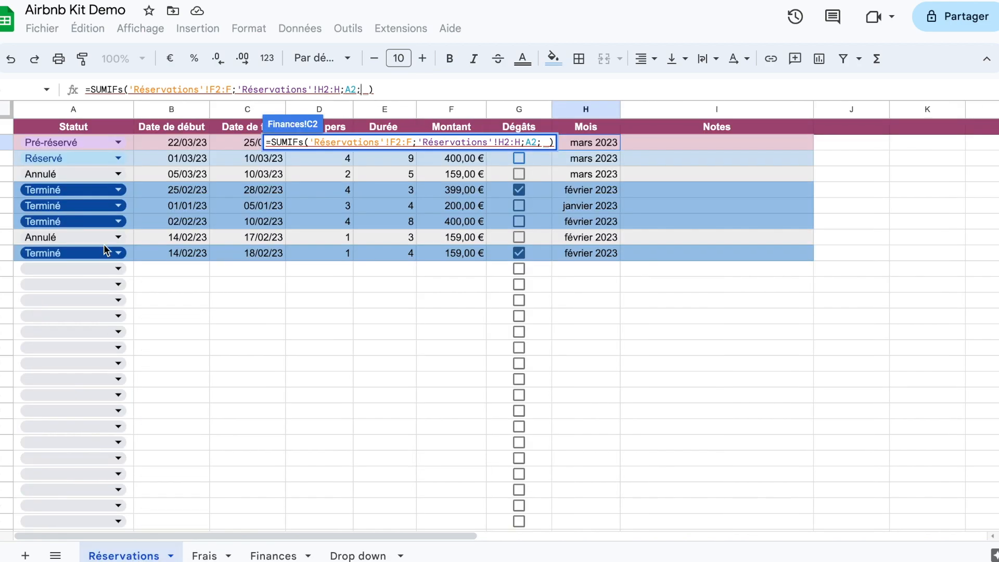
{"action": "left_click", "coordinate": [130, 143]}
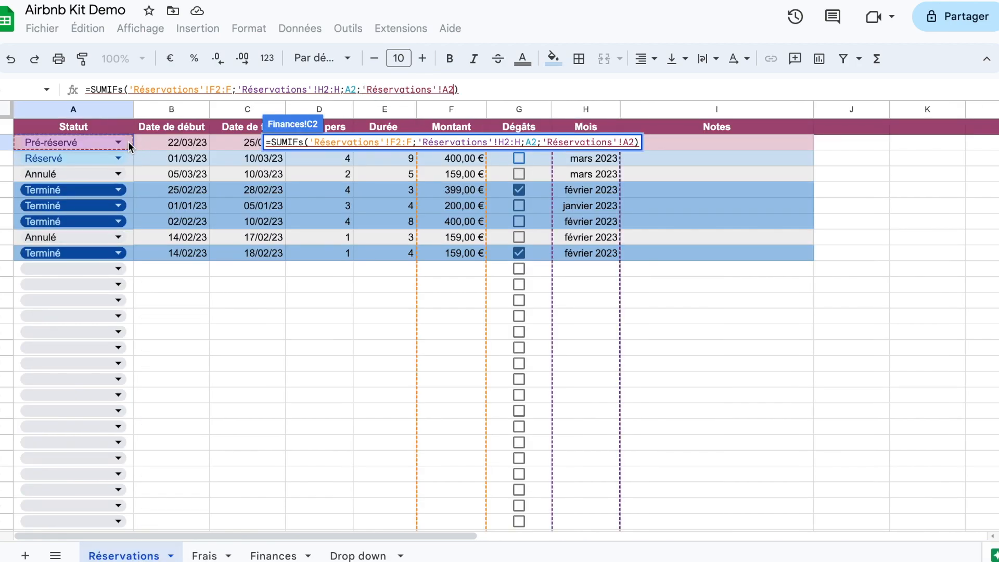
{"action": "type", "text": ":A;"}
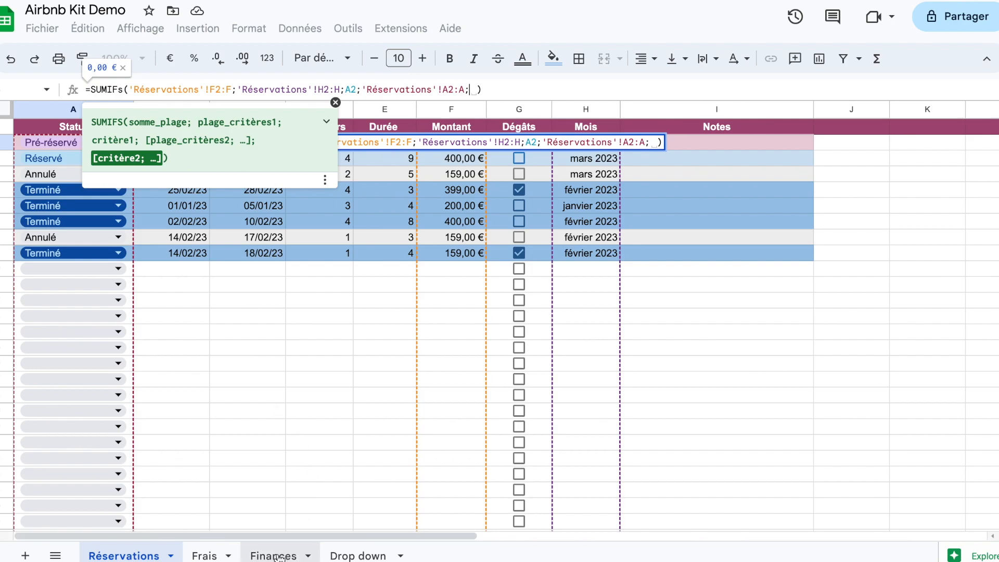
{"action": "type", "text": "\"\""}
{"action": "type", "text": "T"}
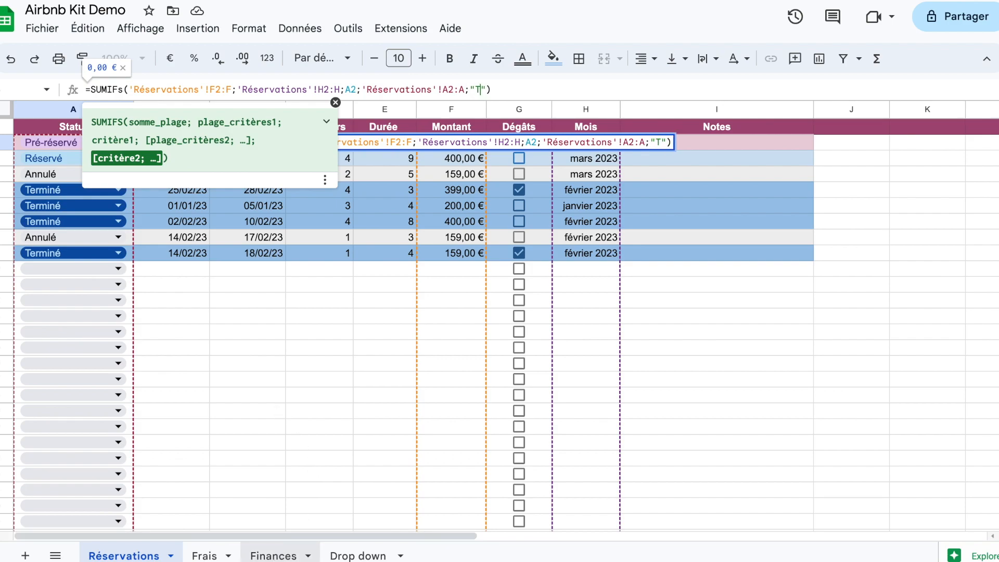
{"action": "type", "text": "ermié"}
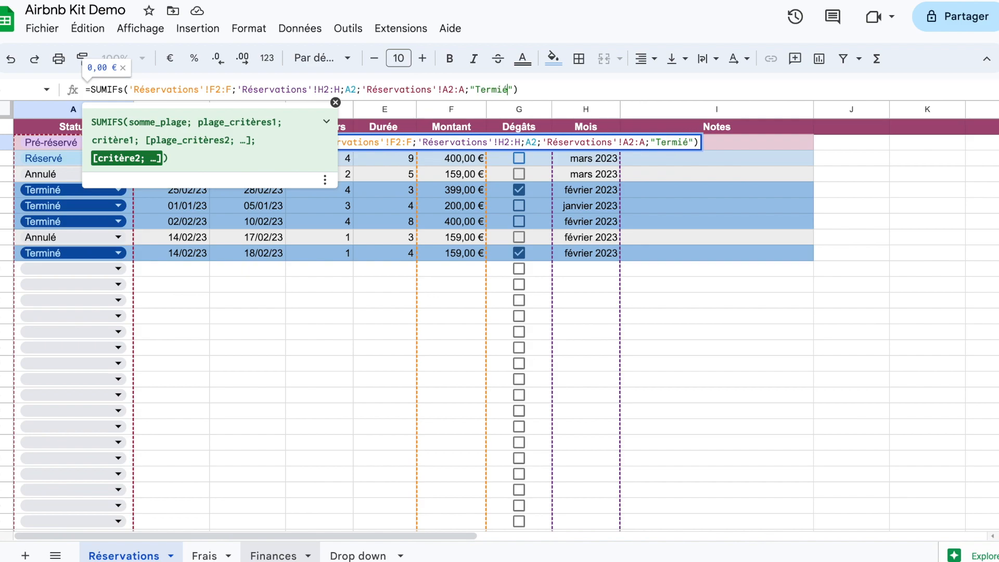
{"action": "key", "text": "BackSpace"}
{"action": "type", "text": "né"}
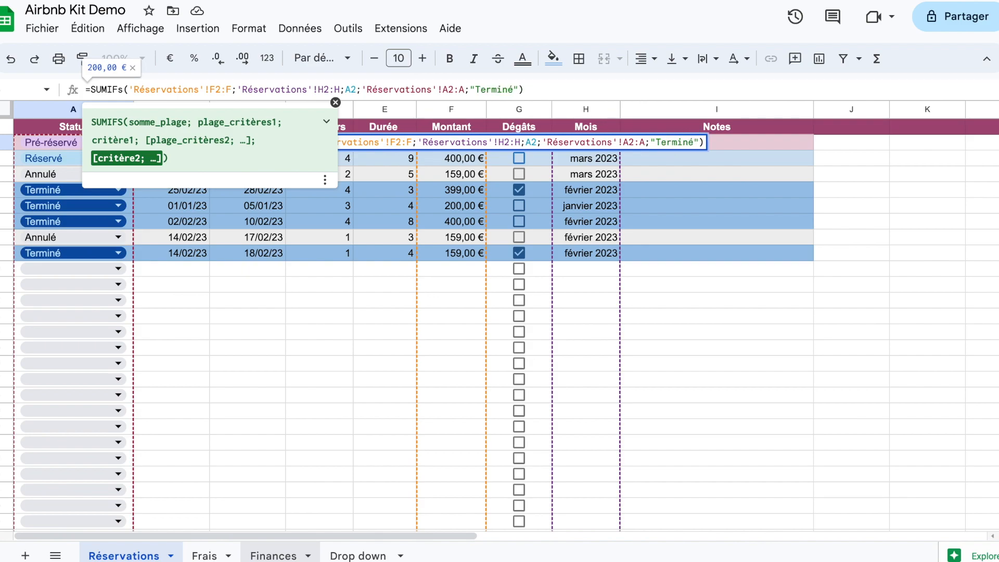
{"action": "key", "text": "Return"}
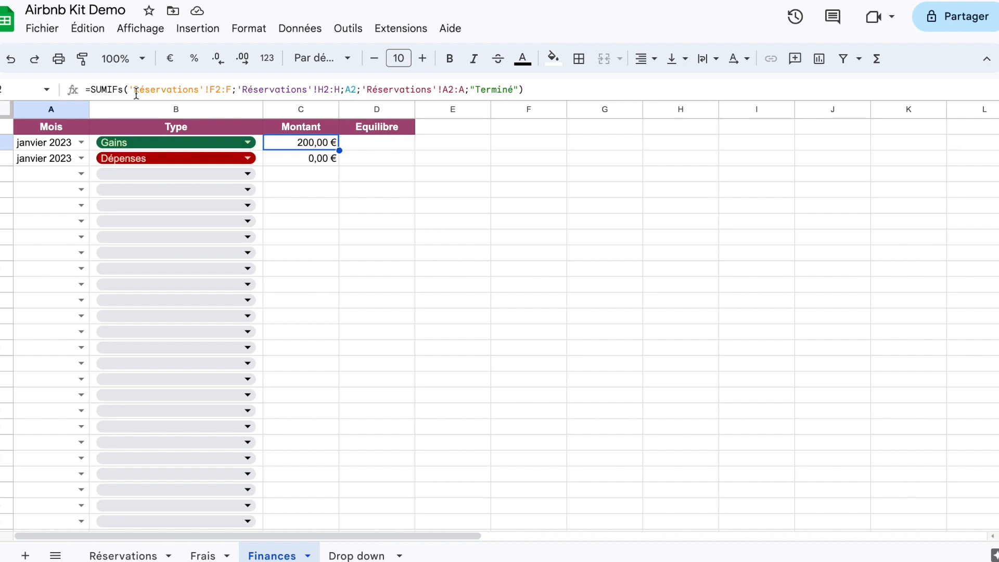
Fill row 4 of Finances with the month 01/02/2023 and the type Gains
{"action": "left_click", "coordinate": [80, 173]}
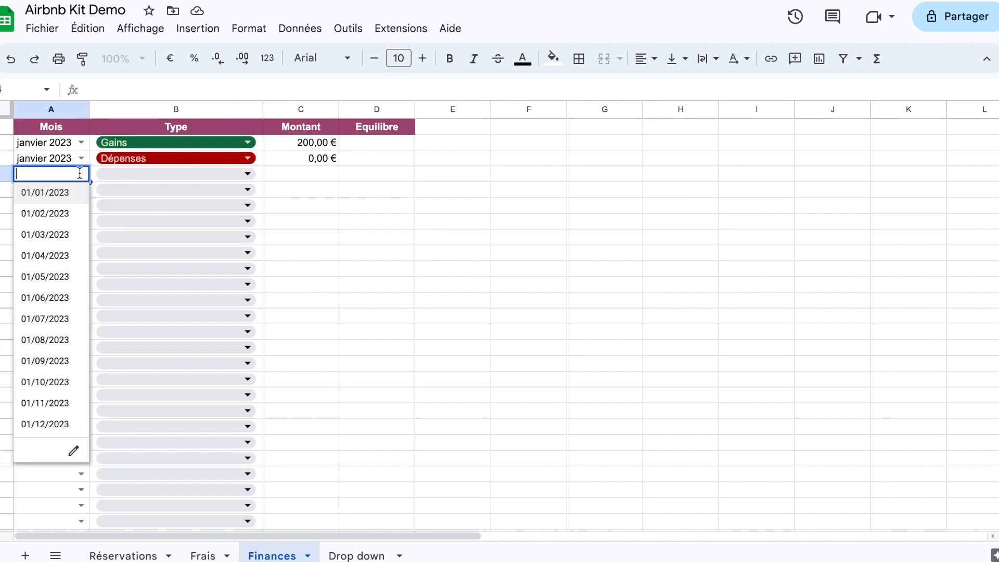
{"action": "left_click", "coordinate": [64, 214]}
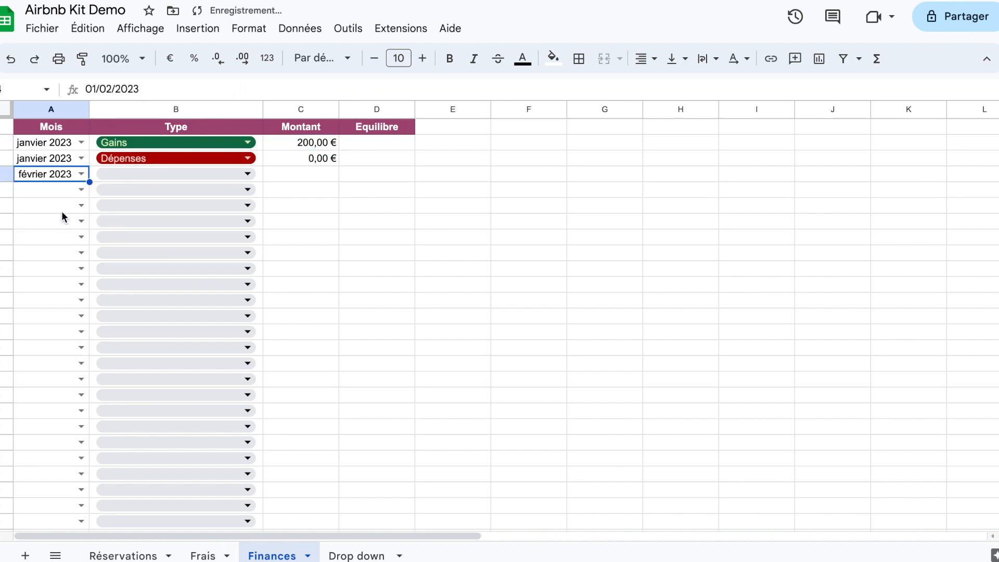
{"action": "left_click", "coordinate": [309, 174]}
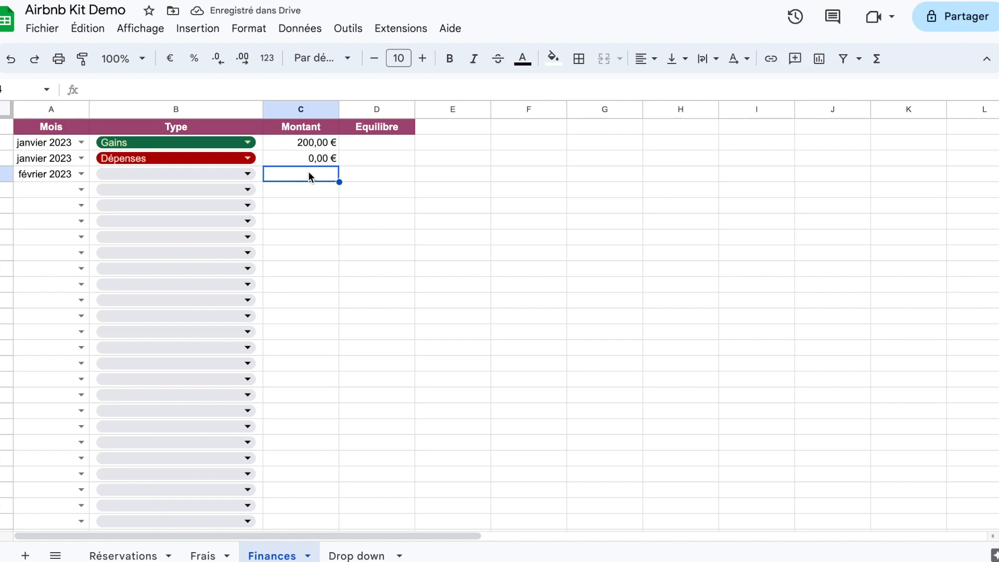
{"action": "left_click", "coordinate": [247, 173]}
{"action": "left_click", "coordinate": [220, 197]}
Enter an IF formula in C4 that tests B4="Gain", leaving both result arguments empty
{"action": "left_click", "coordinate": [311, 174]}
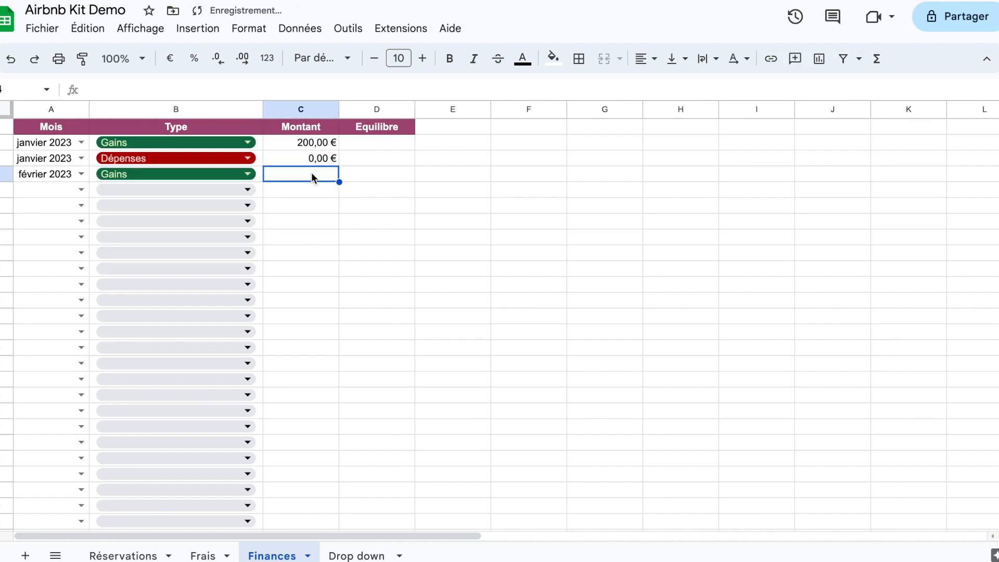
{"action": "type", "text": "=if"}
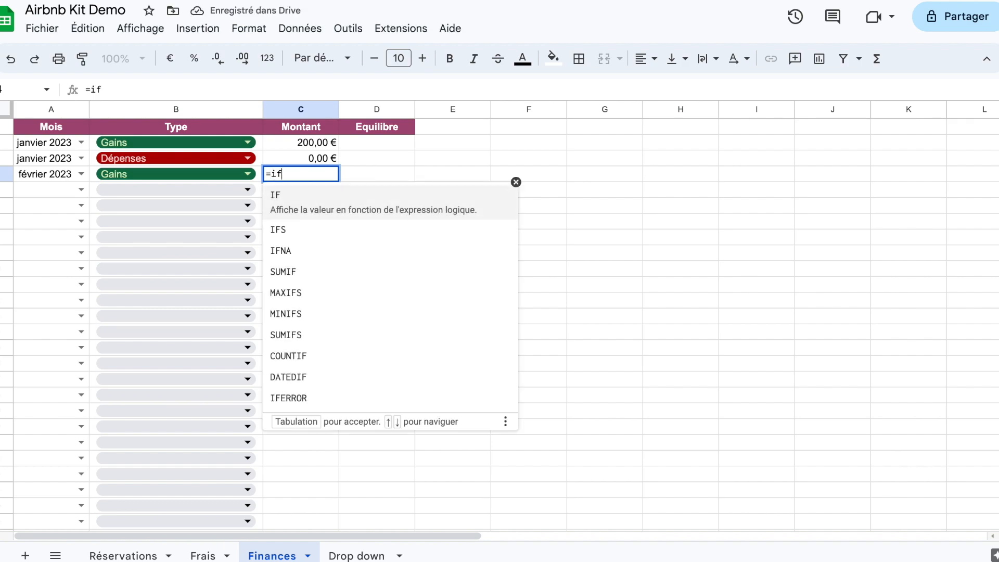
{"action": "key", "text": "Tab"}
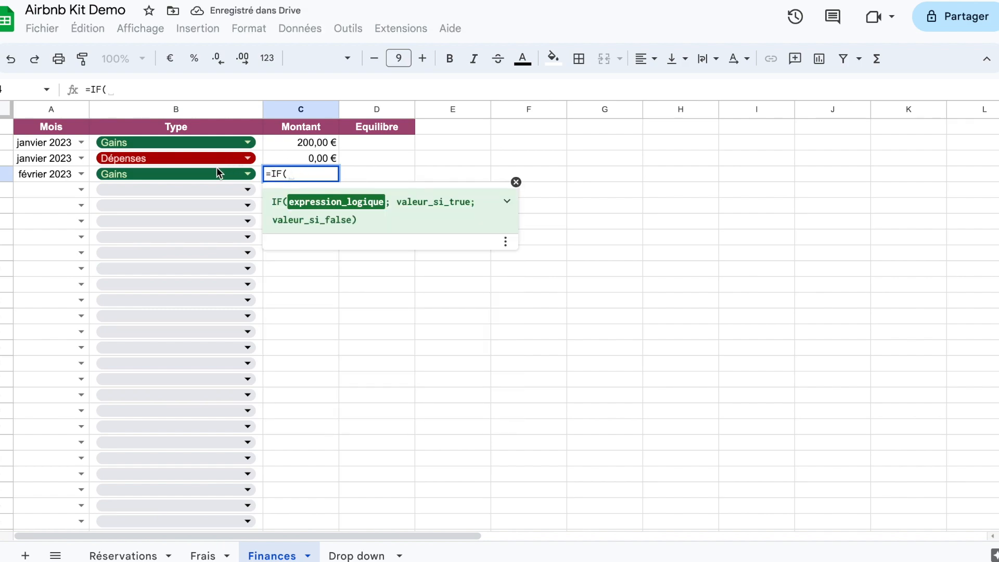
{"action": "left_click", "coordinate": [215, 172]}
{"action": "type", "text": "=\"\""}
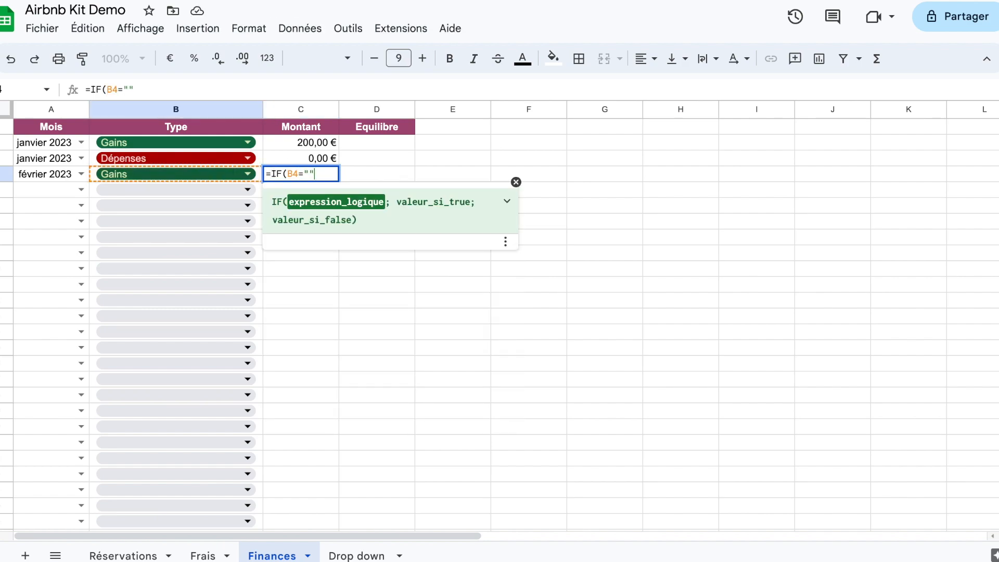
{"action": "key", "text": "Left"}
{"action": "type", "text": "Gain\";"}
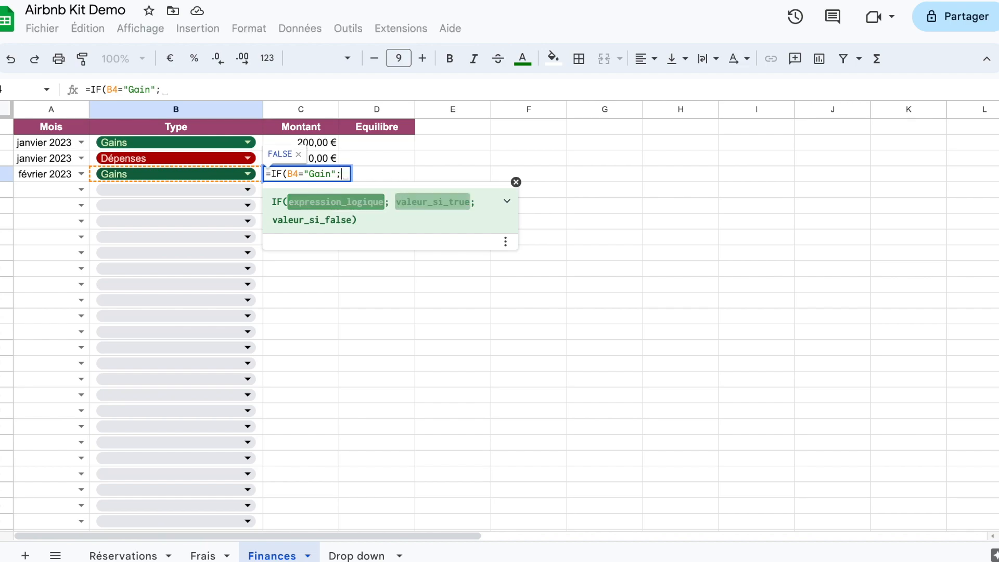
{"action": "type", "text": ";"}
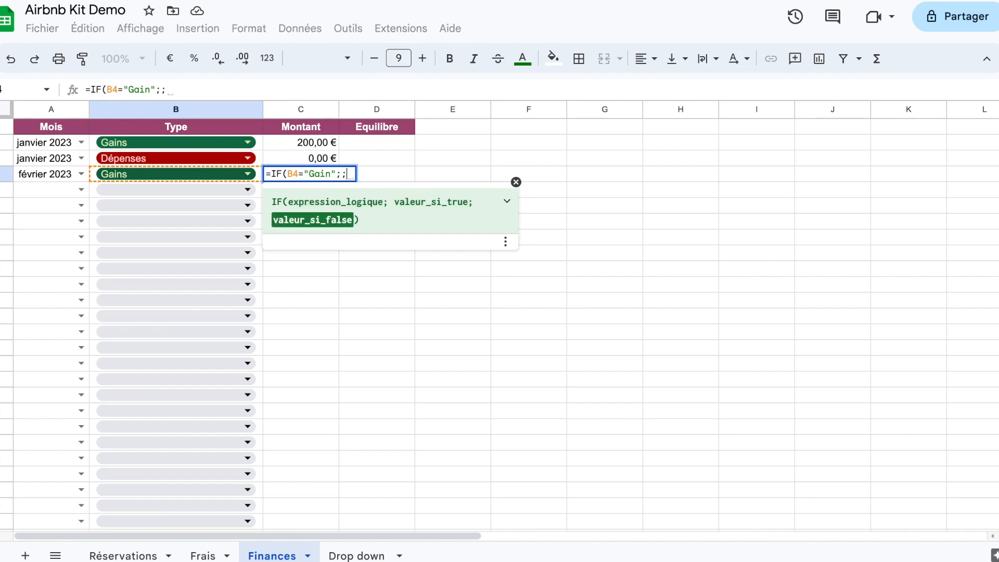
{"action": "type", "text": ")"}
{"action": "key", "text": "Return"}
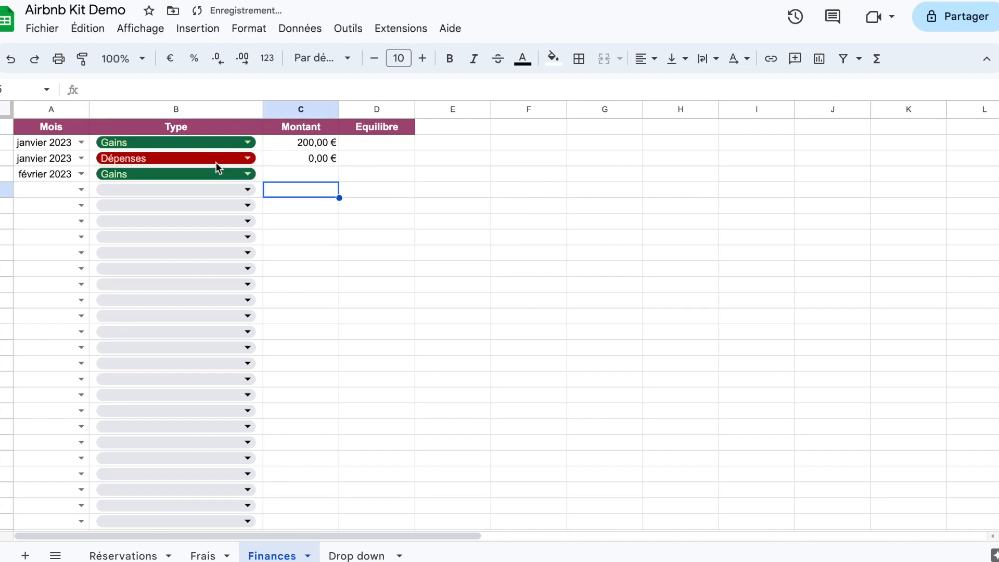
Copy the SUMIFS expression from C2 into the IF formula in C4 as its value-if-true argument
{"action": "left_click", "coordinate": [309, 142]}
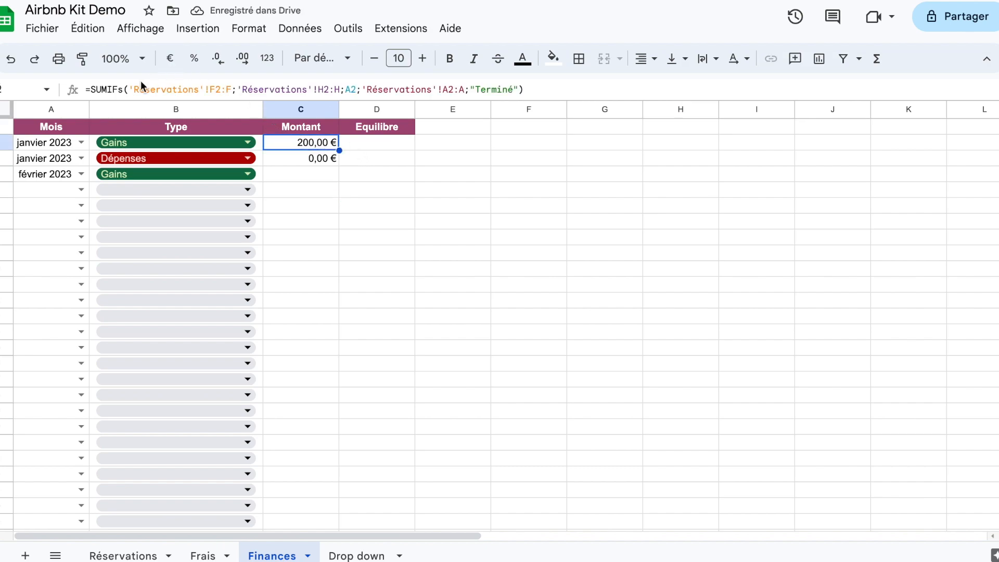
{"action": "left_click_drag", "start_coordinate": [337, 90], "coordinate": [528, 90]}
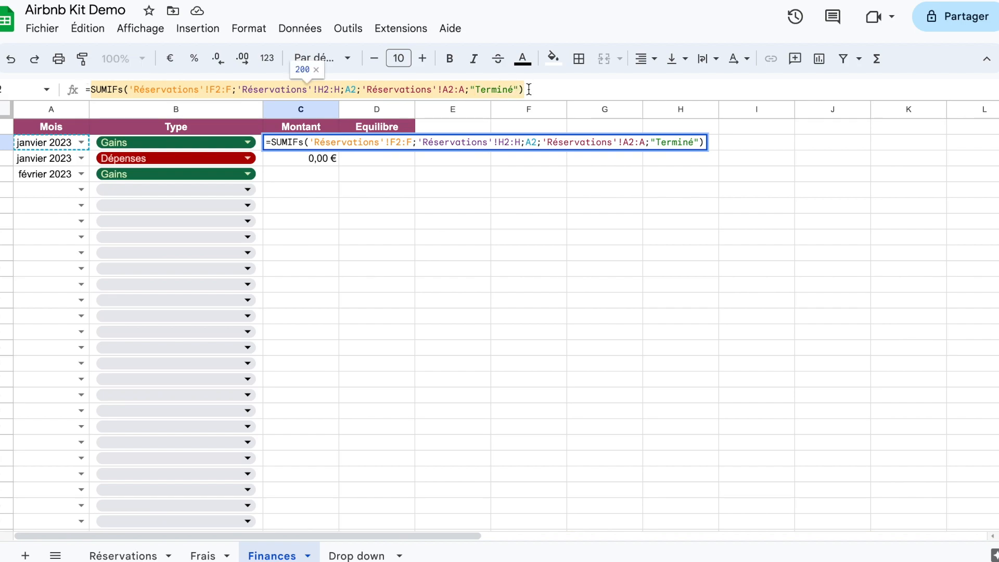
{"action": "left_click", "coordinate": [317, 173]}
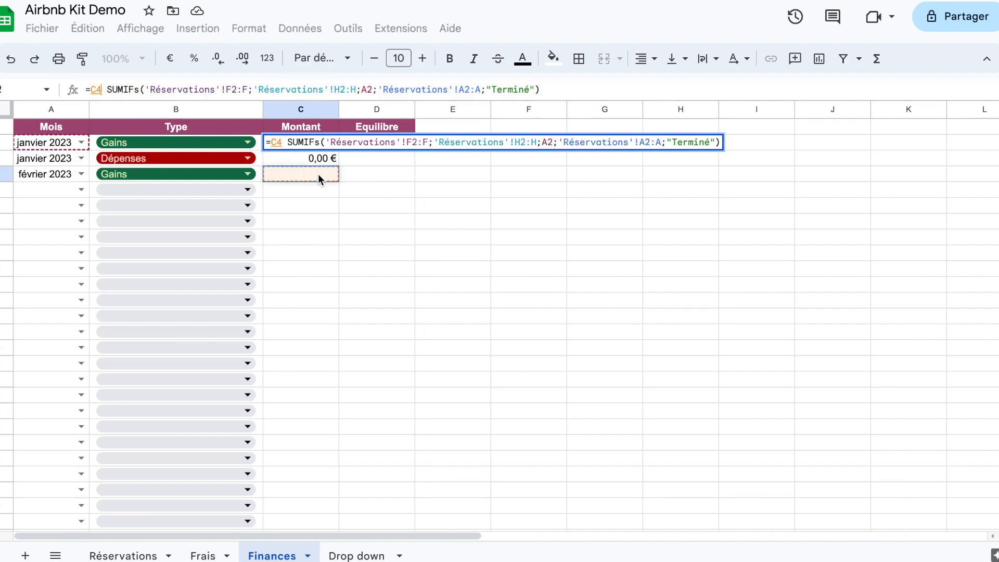
{"action": "key", "text": "Escape"}
{"action": "left_click", "coordinate": [308, 175]}
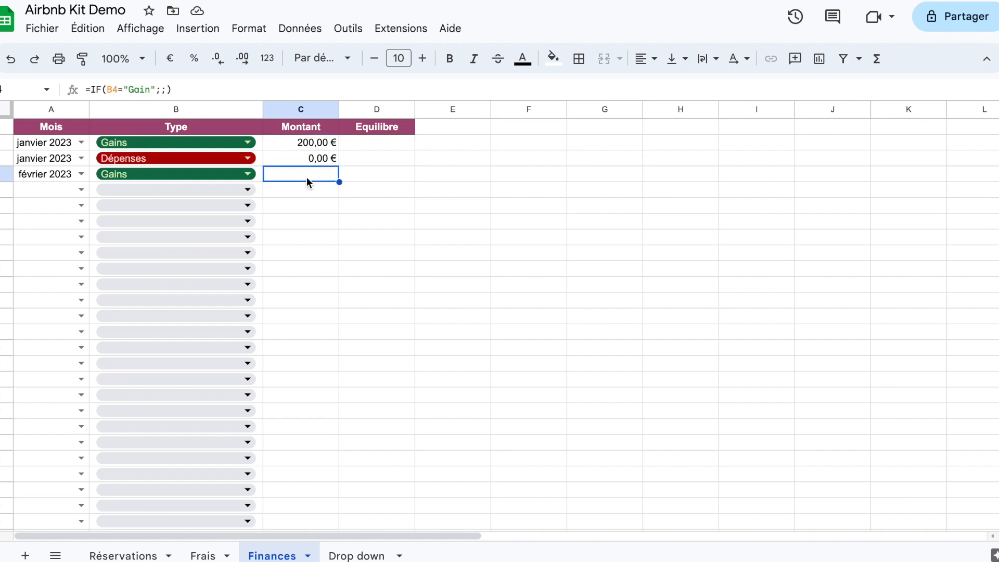
{"action": "left_click", "coordinate": [161, 89]}
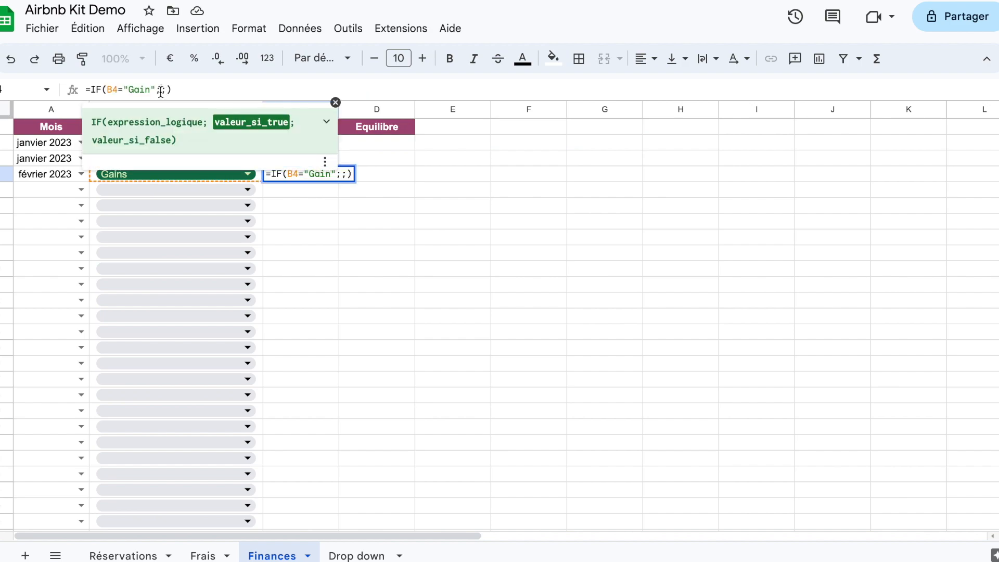
{"action": "key", "text": "ctrl+v"}
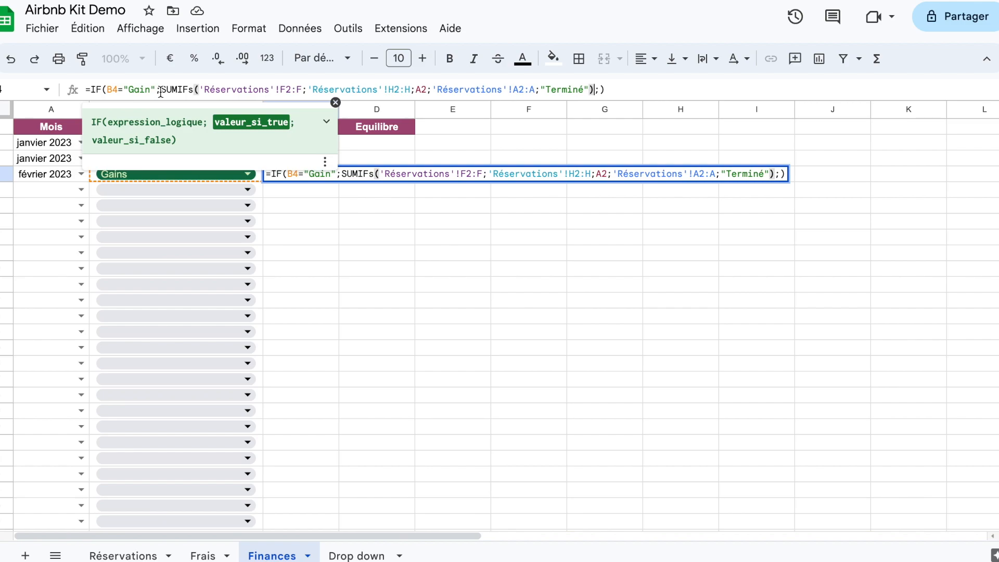
{"action": "key", "text": "Return"}
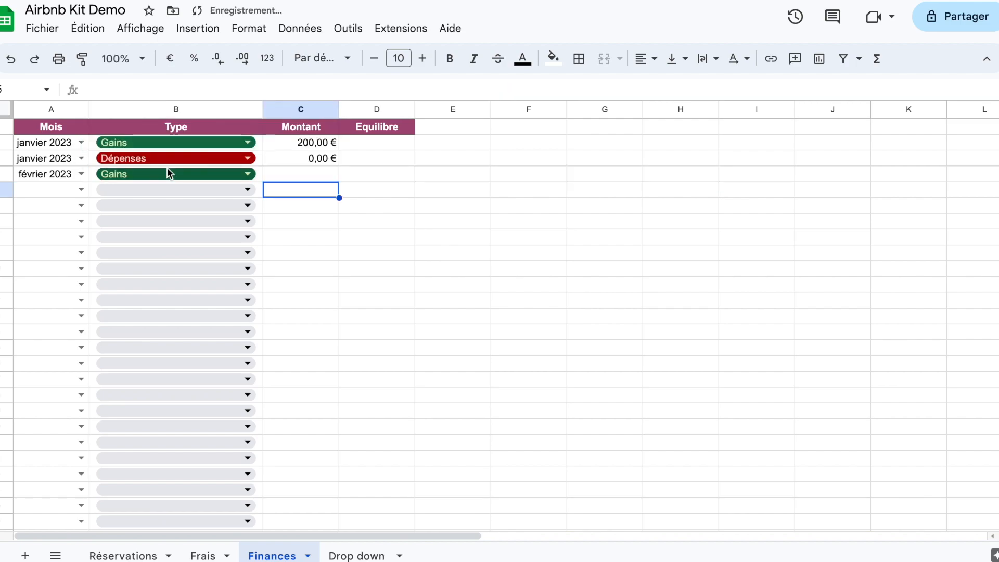
{"action": "left_click", "coordinate": [306, 173]}
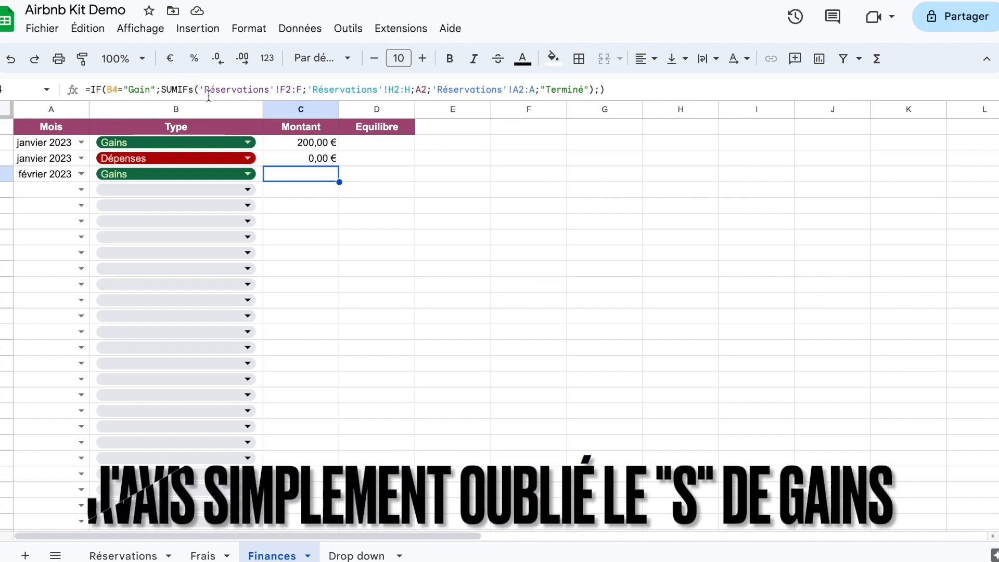
{"action": "left_click", "coordinate": [307, 157]}
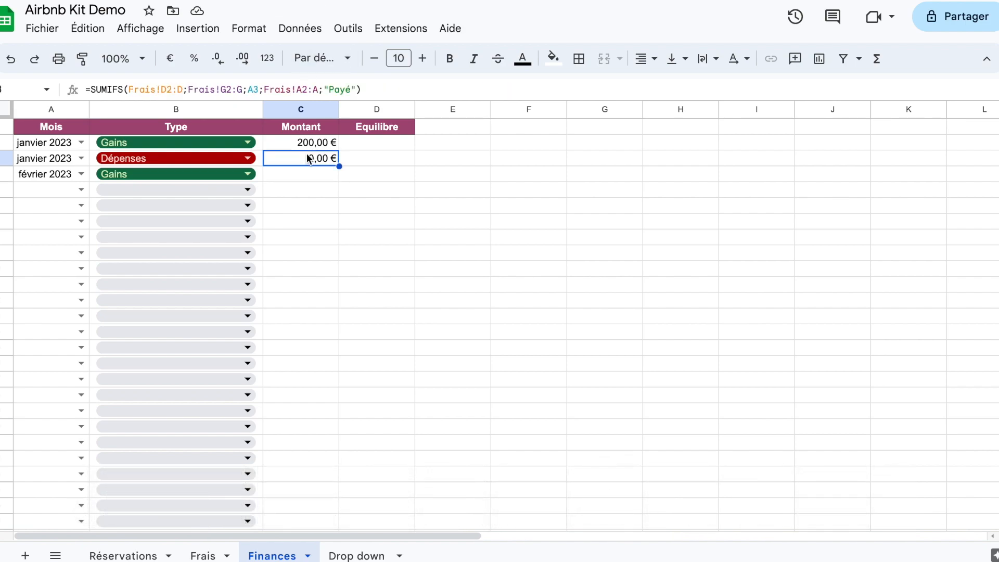
{"action": "left_click", "coordinate": [376, 236]}
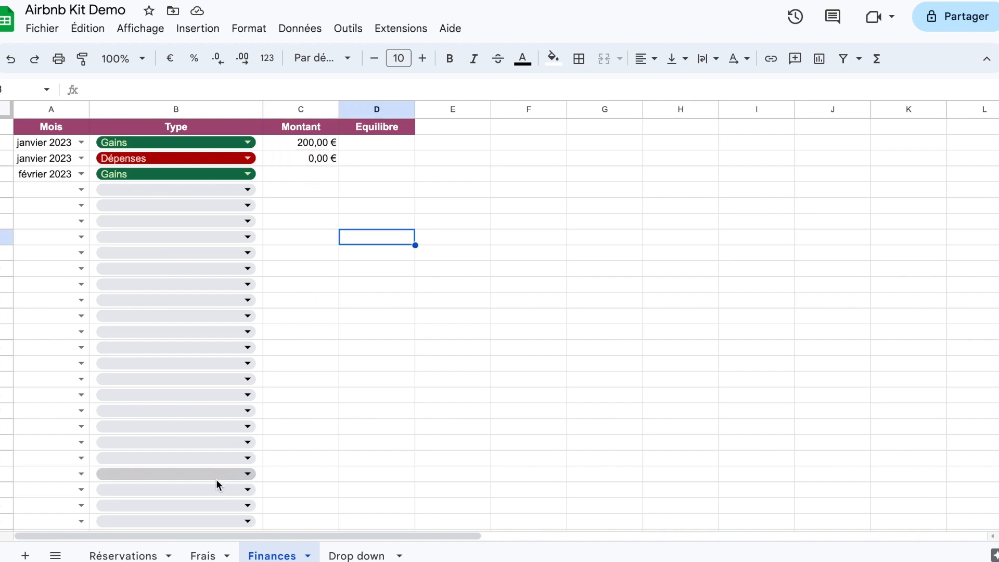
Add a filter to the Mois column of the Réservations sheet that shows only février 2023
{"action": "left_click", "coordinate": [204, 555]}
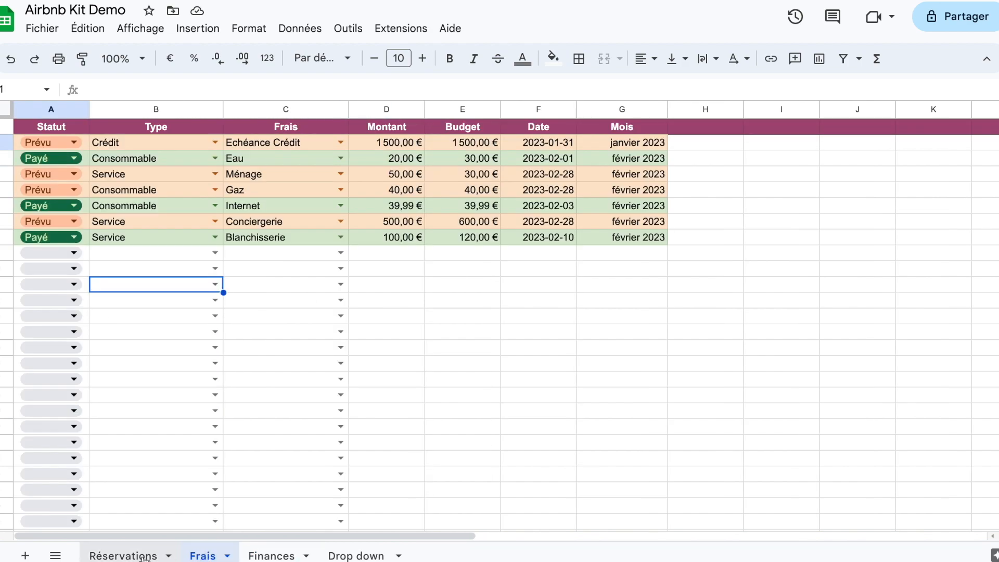
{"action": "left_click", "coordinate": [175, 556]}
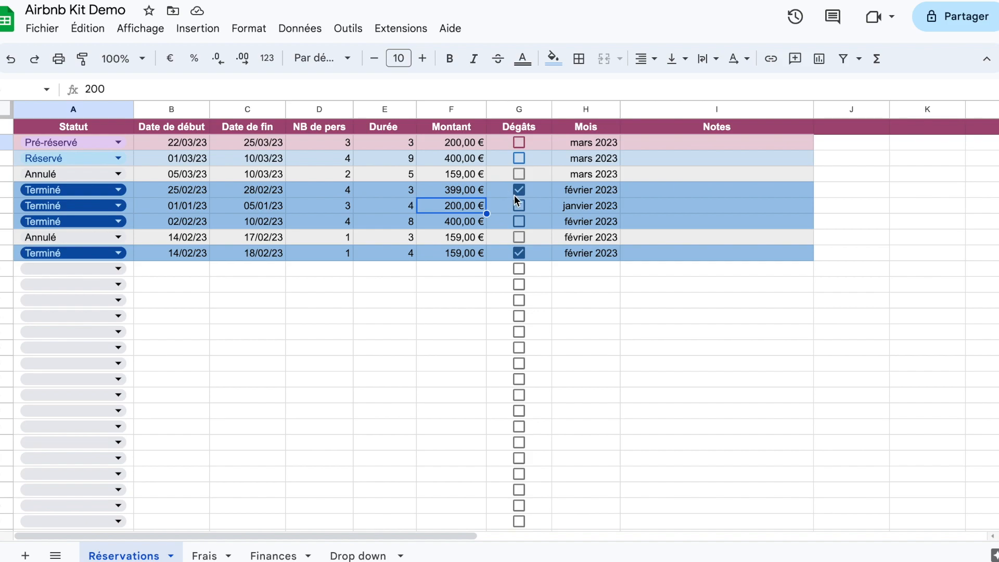
{"action": "left_click", "coordinate": [466, 193]}
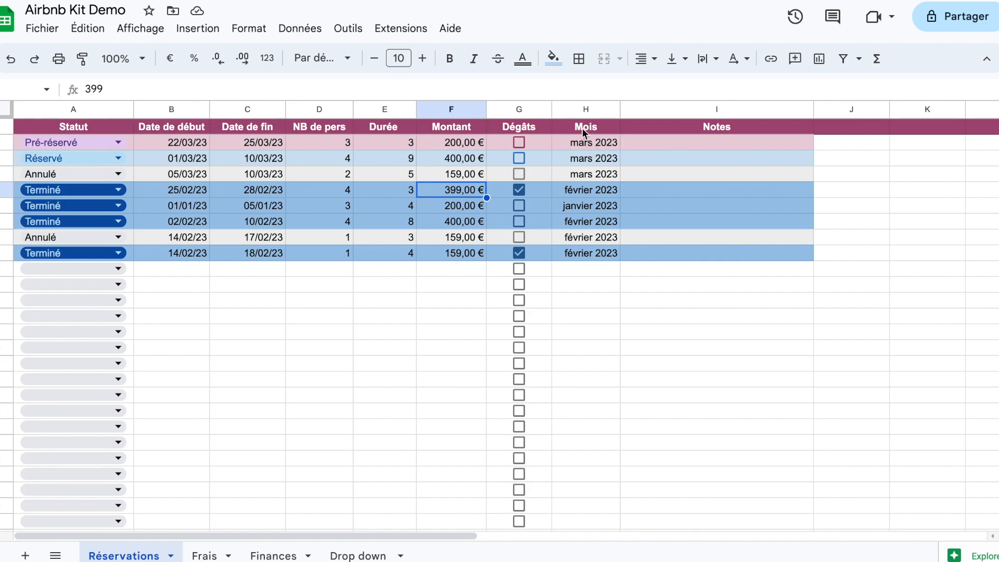
{"action": "left_click", "coordinate": [584, 107]}
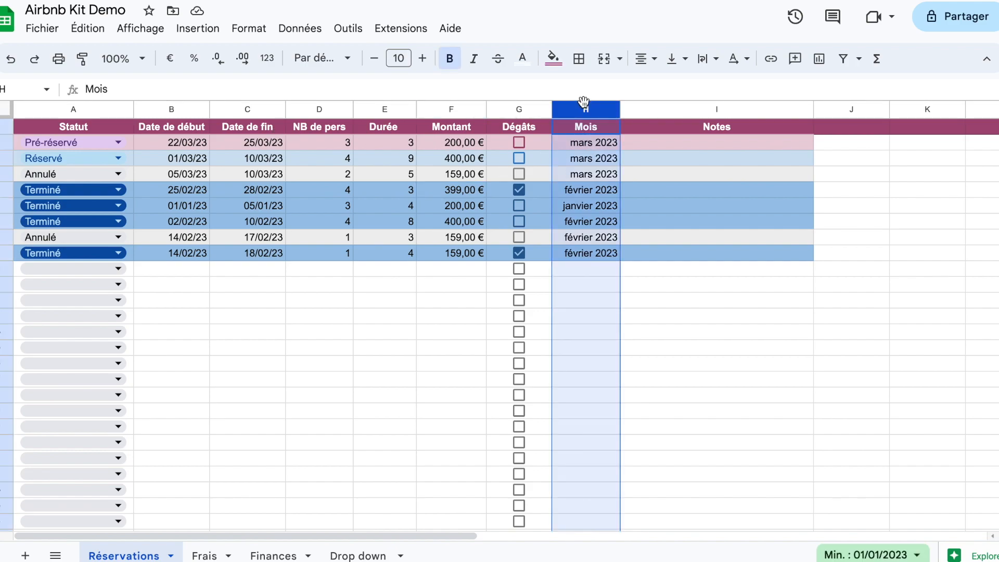
{"action": "left_click", "coordinate": [845, 59]}
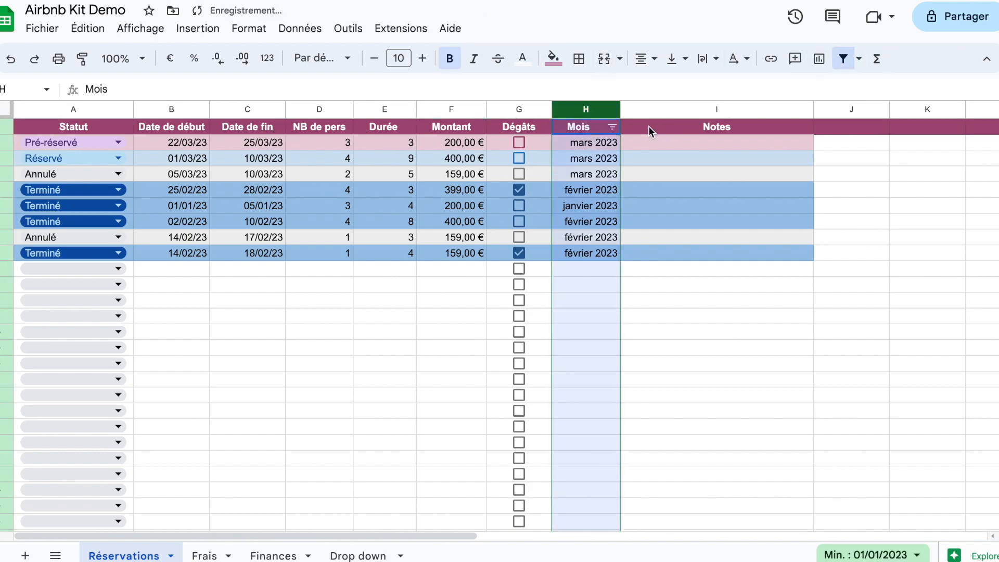
{"action": "left_click", "coordinate": [612, 127]}
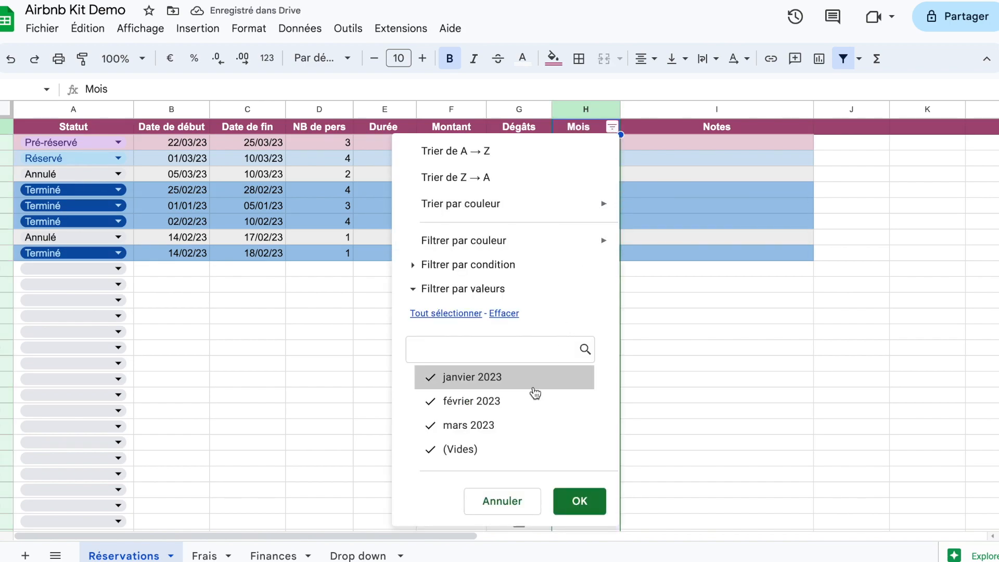
{"action": "left_click", "coordinate": [535, 391]}
{"action": "left_click", "coordinate": [520, 427]}
{"action": "left_click", "coordinate": [510, 450]}
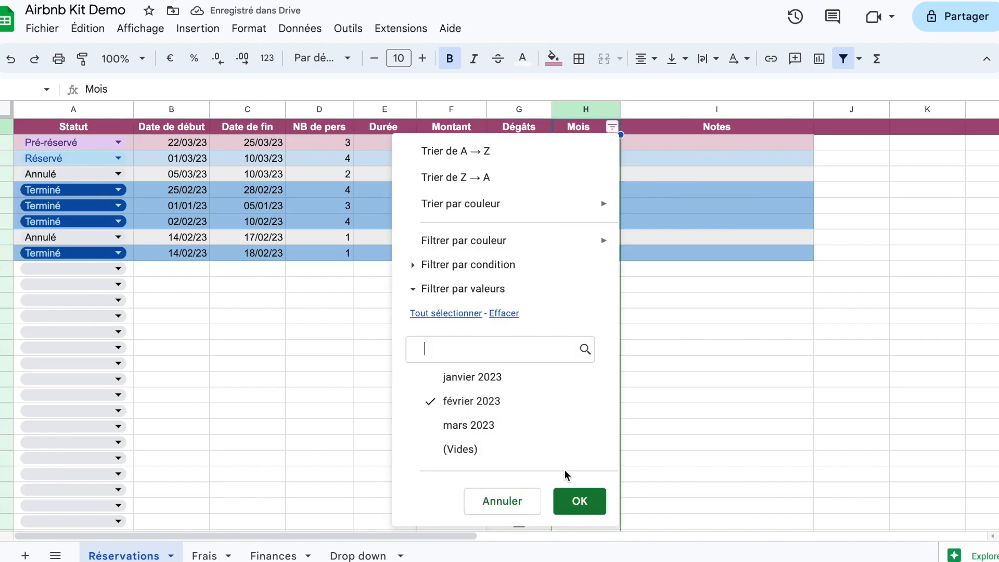
{"action": "left_click", "coordinate": [578, 502]}
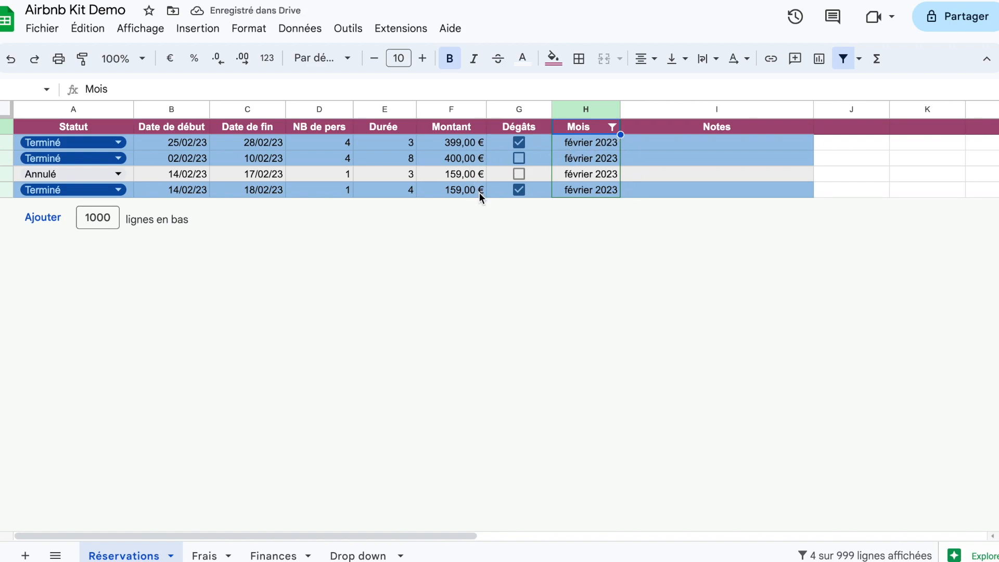
Clear the IF formula from C4 on the Finances sheet
{"action": "left_click", "coordinate": [284, 557]}
{"action": "left_click", "coordinate": [320, 179]}
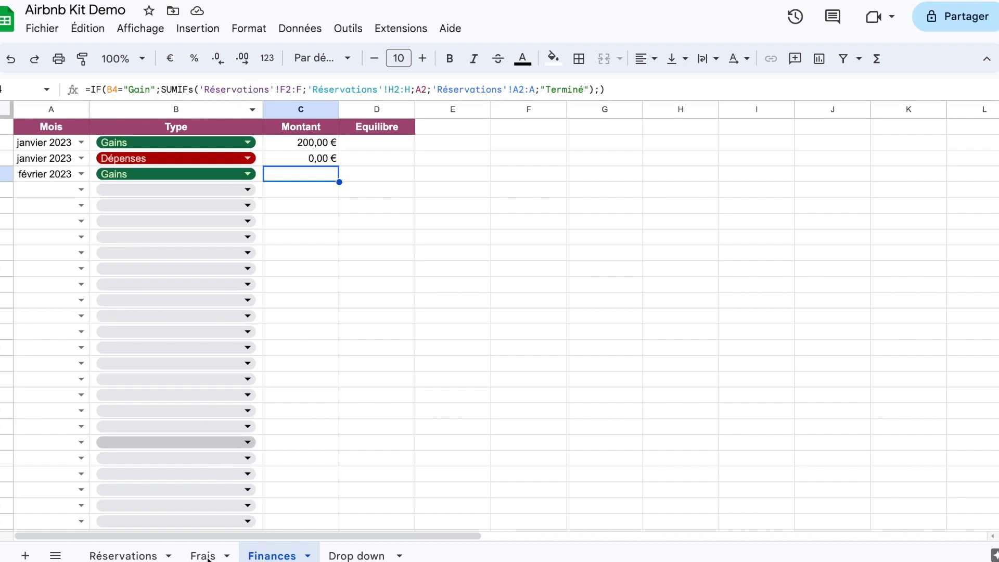
{"action": "key", "text": "Delete"}
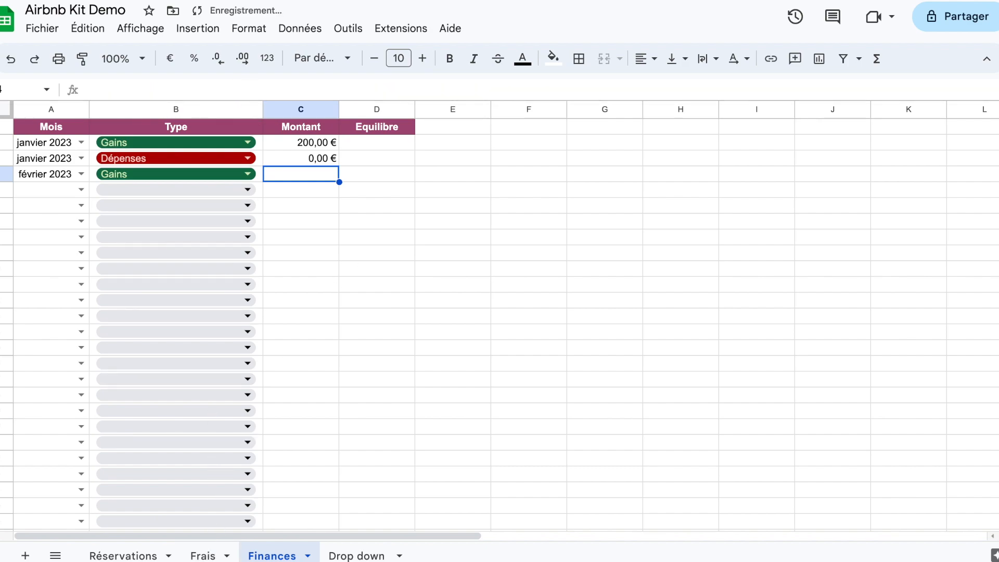
Start a SUMIFS formula in C4 of Finances with 'Réservations'!F2:F as the sum range
{"action": "type", "text": "=sum"}
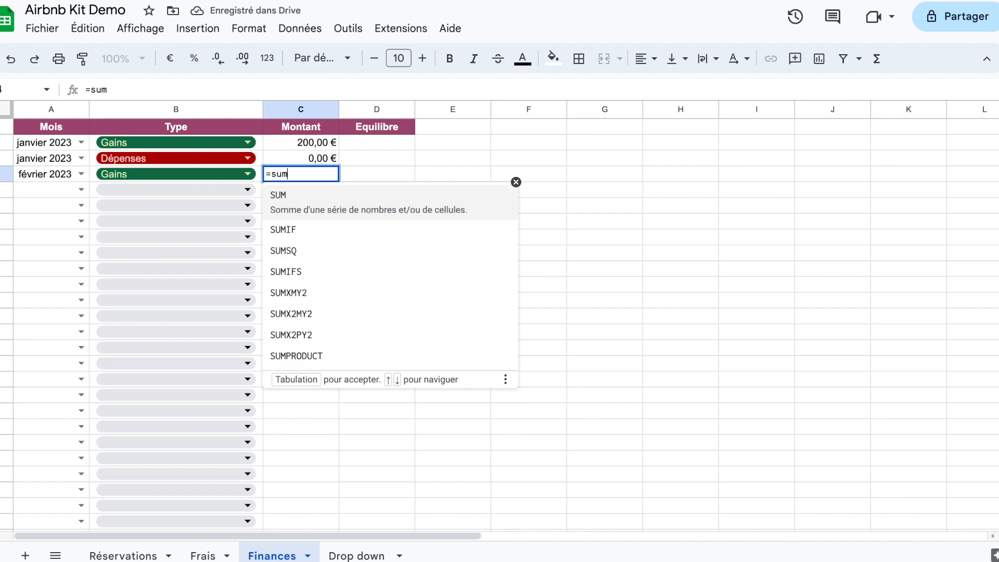
{"action": "key", "text": "Down"}
{"action": "key", "text": "Down"}
{"action": "key", "text": "Down"}
{"action": "key", "text": "Tab"}
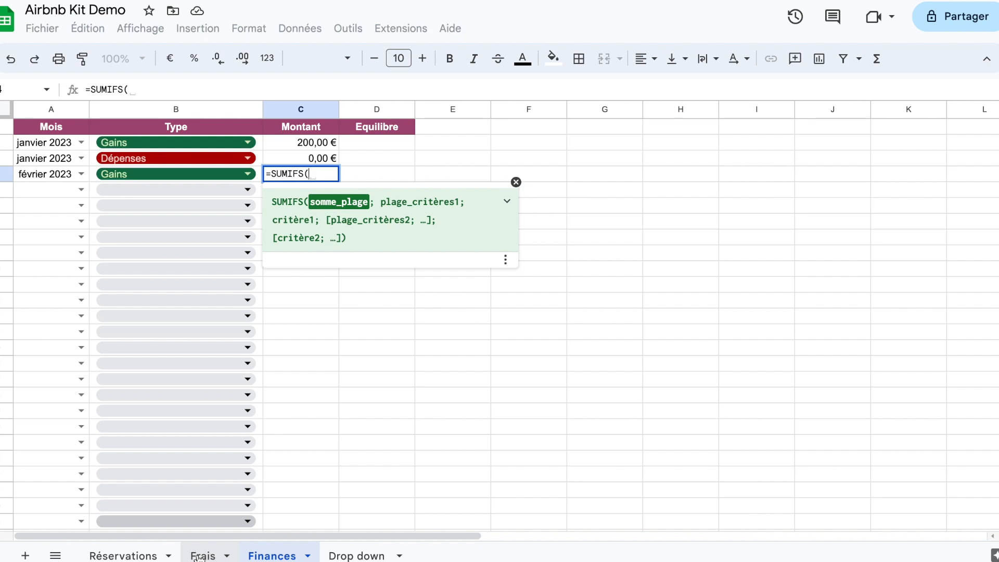
{"action": "left_click", "coordinate": [143, 557]}
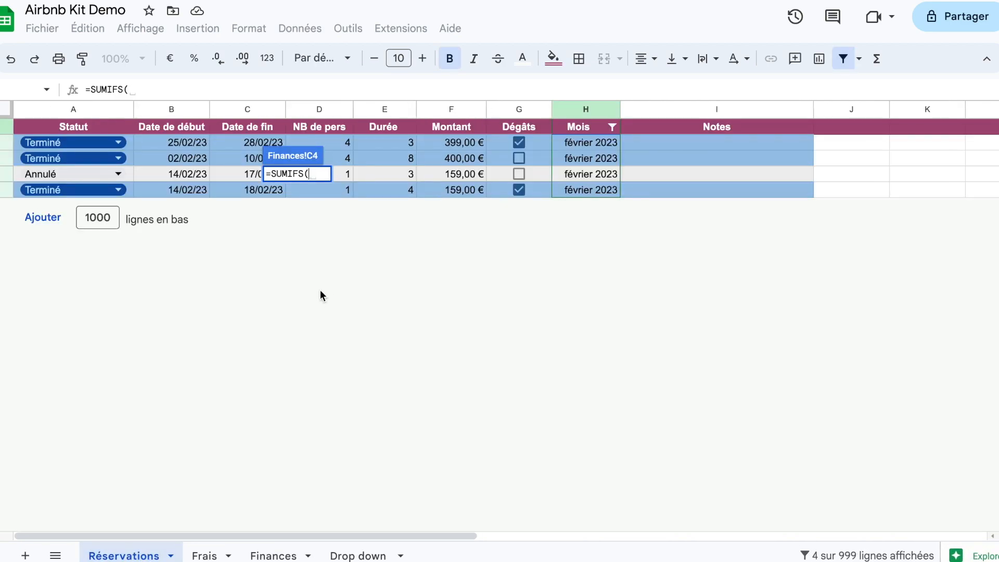
{"action": "left_click", "coordinate": [457, 139]}
{"action": "left_click", "coordinate": [250, 91]}
{"action": "key", "text": "BackSpace"}
{"action": "type", "text": "2:"}
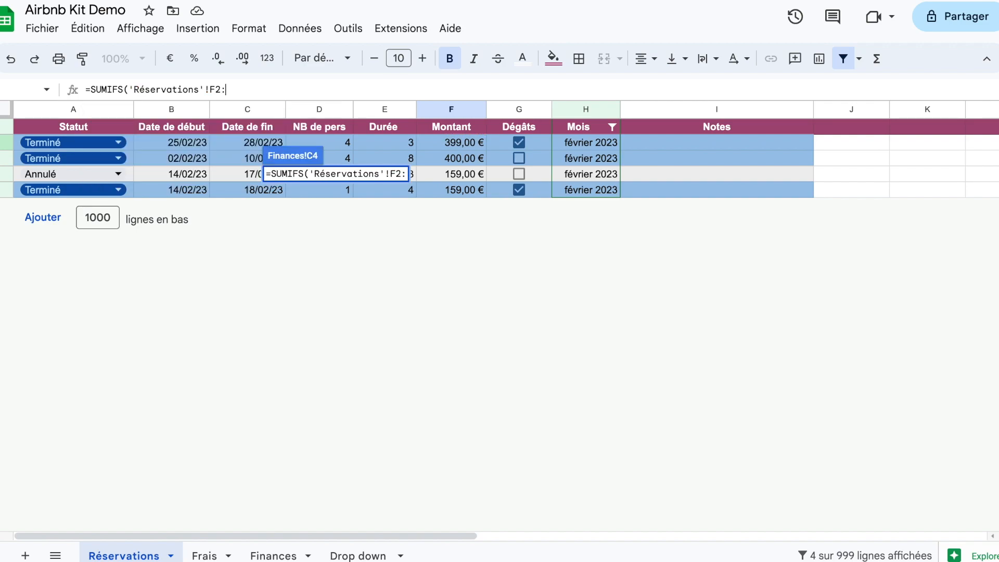
{"action": "type", "text": "F"}
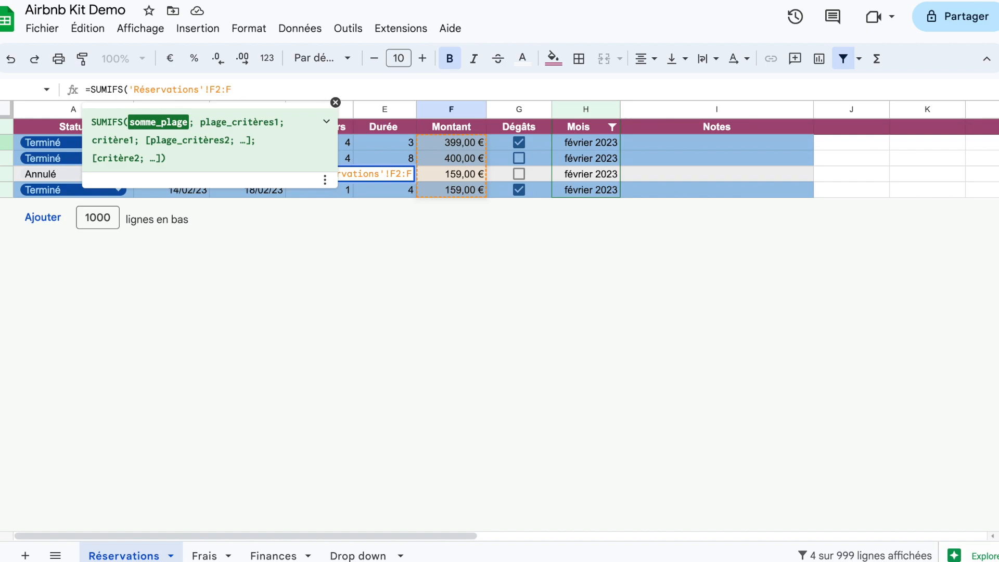
{"action": "type", "text": ";"}
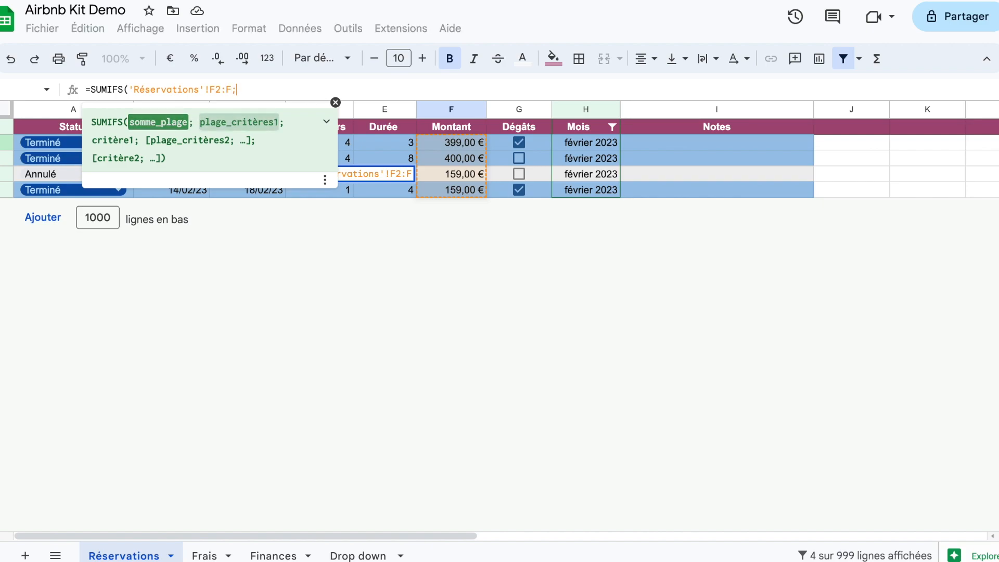
Add 'Réservations'!H2:H as the first criteria range of the SUMIFS, with Finances cell A4 as its criterion
{"action": "left_click", "coordinate": [577, 142]}
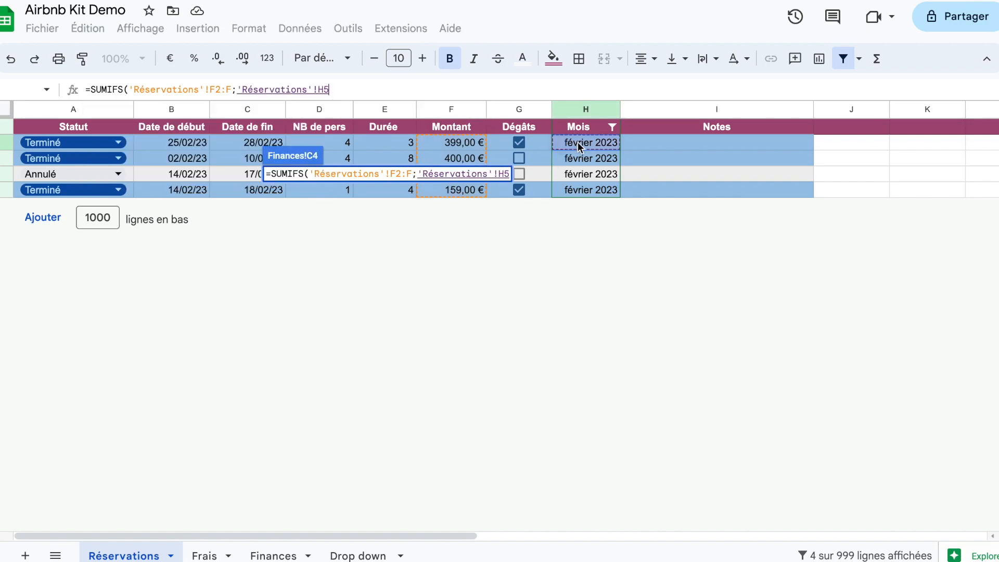
{"action": "key", "text": "BackSpace"}
{"action": "type", "text": "2"}
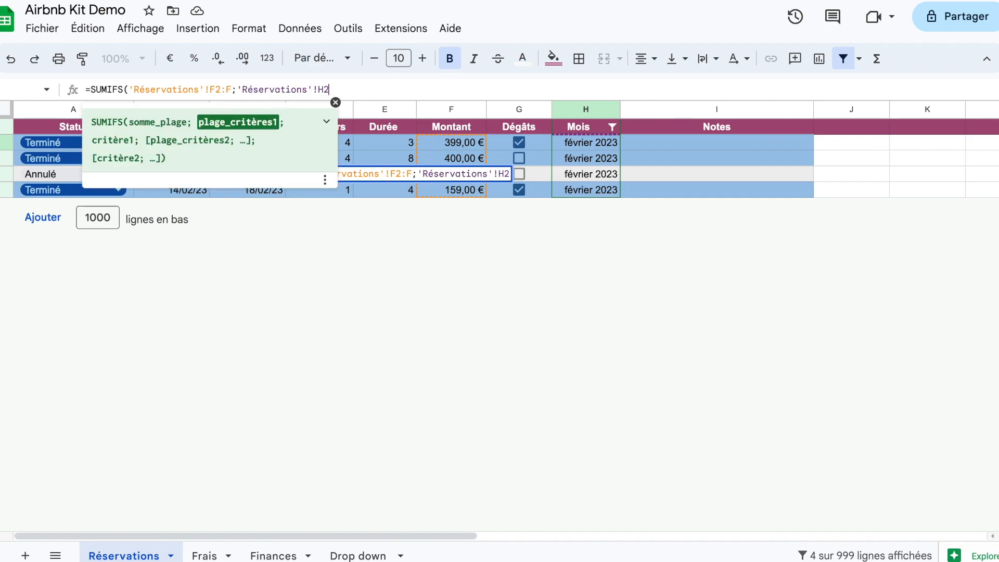
{"action": "type", "text": ":H"}
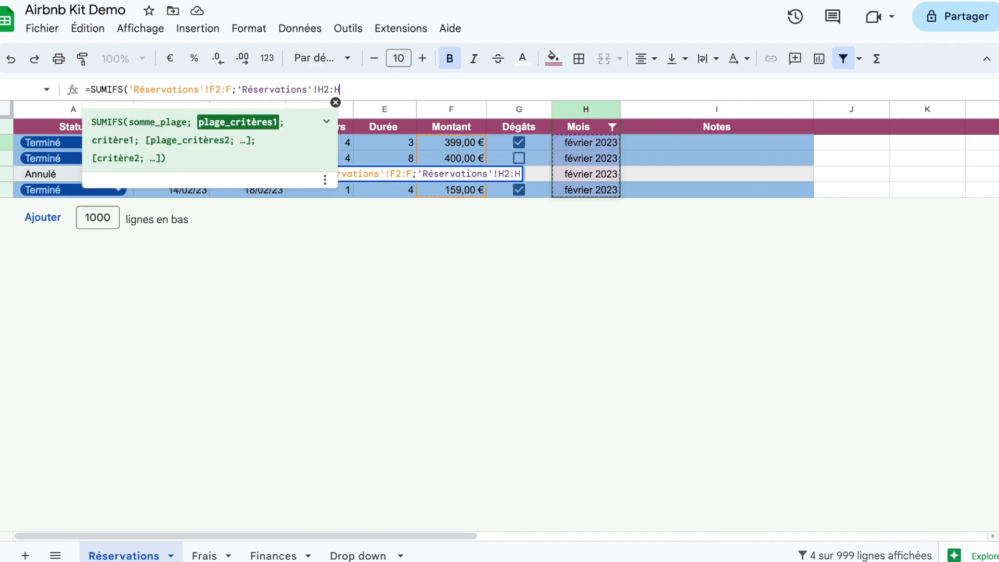
{"action": "type", "text": ";"}
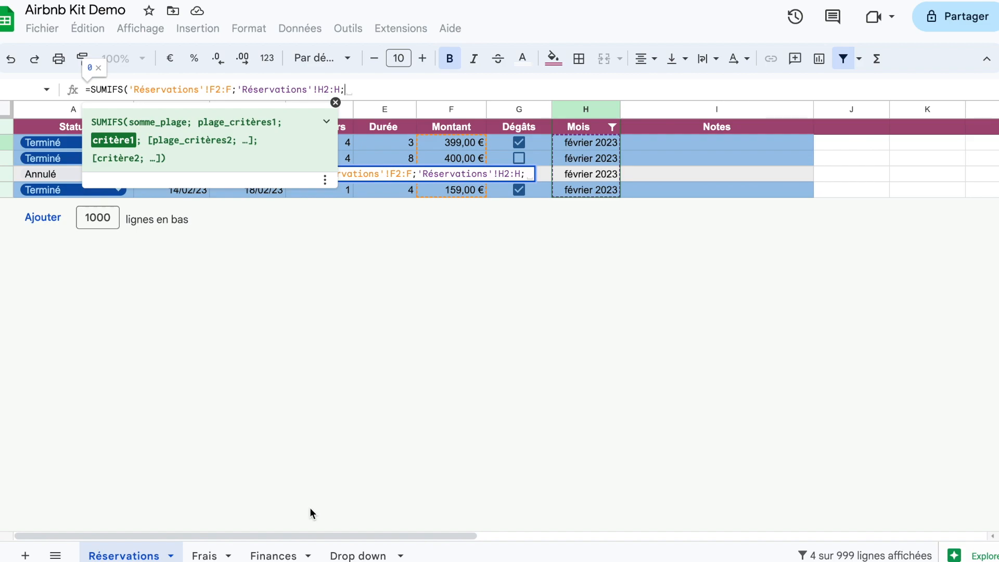
{"action": "left_click", "coordinate": [285, 556]}
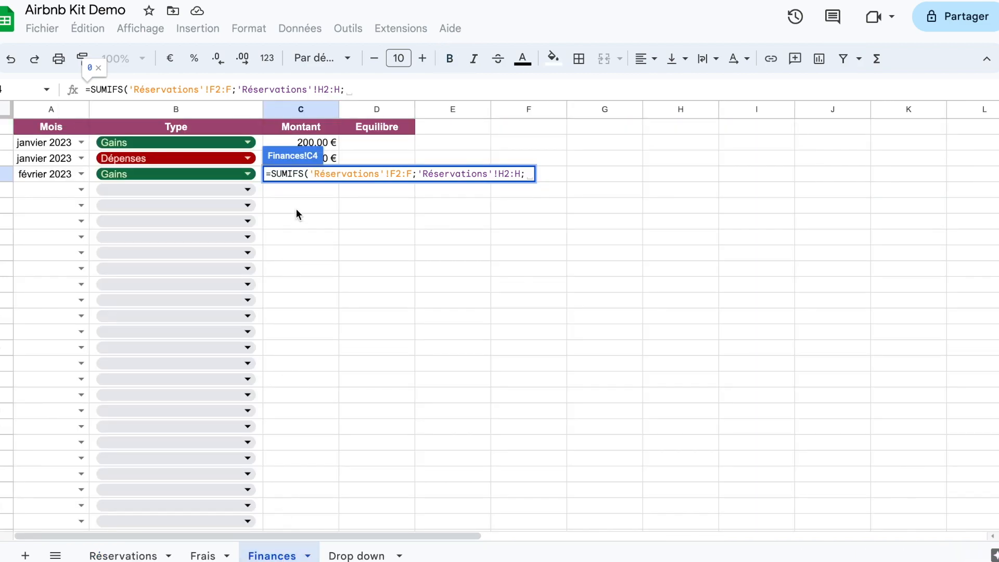
{"action": "left_click", "coordinate": [37, 172]}
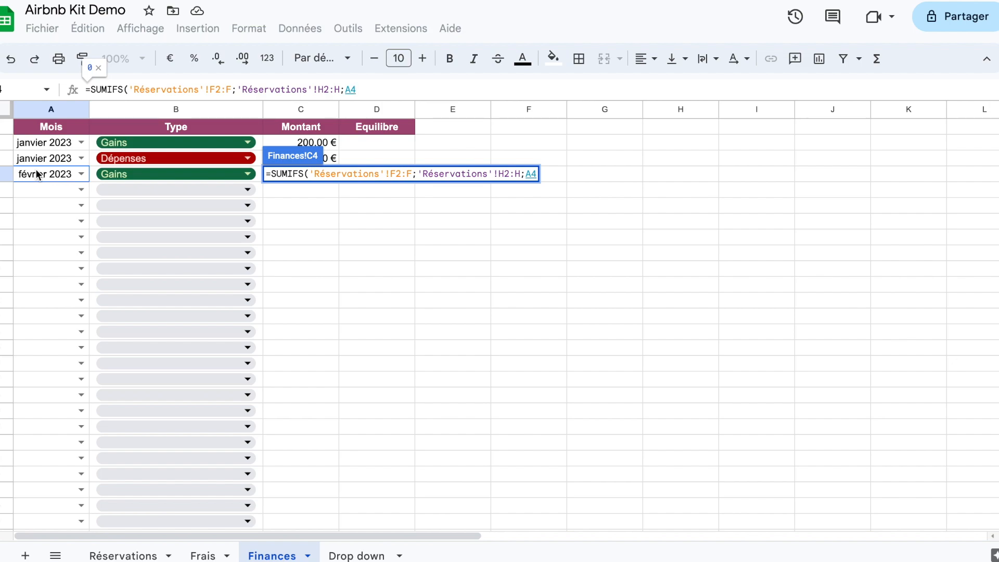
{"action": "type", "text": ";"}
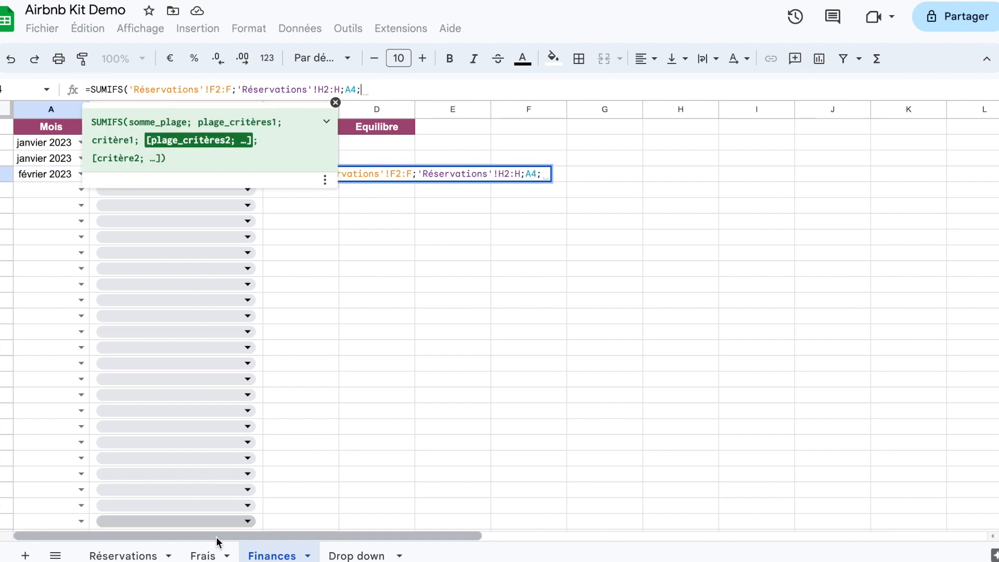
Complete the SUMIFS formula in C4 with 'Réservations'!A2:A as the second criteria range and "Terminé" as its criterion
{"action": "left_click", "coordinate": [123, 555]}
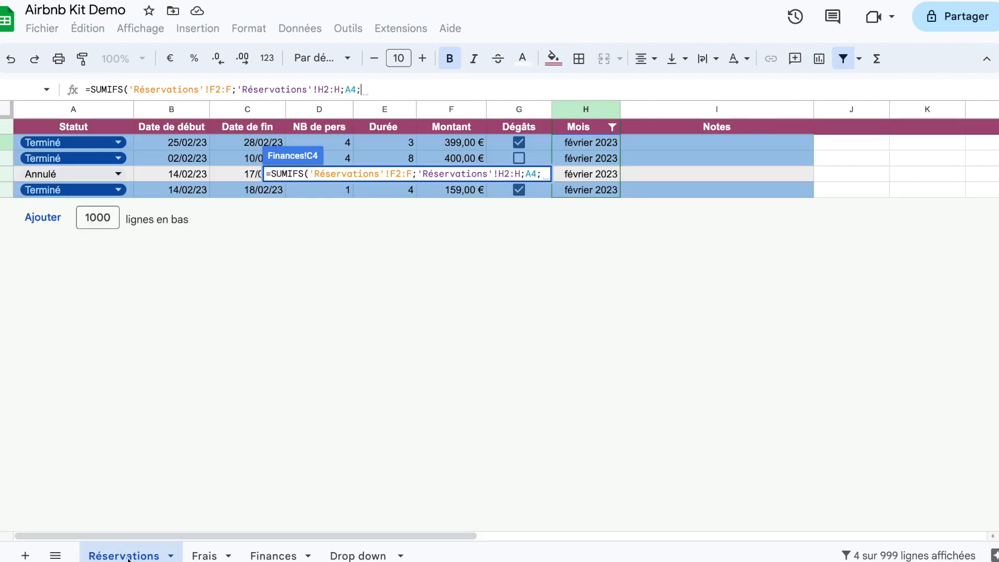
{"action": "left_click", "coordinate": [131, 139]}
{"action": "key", "text": "BackSpace"}
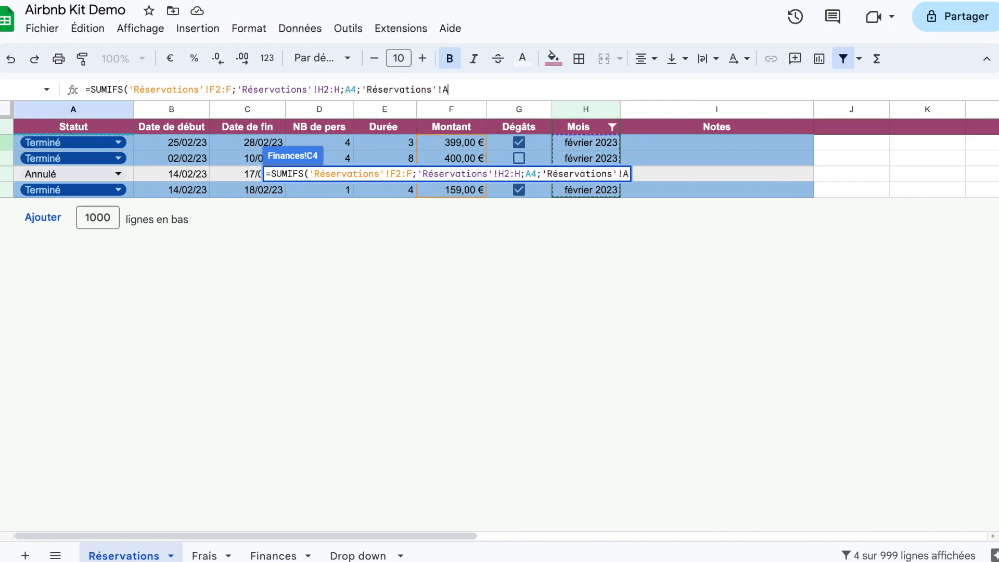
{"action": "type", "text": "2:A;\"Terminé\""}
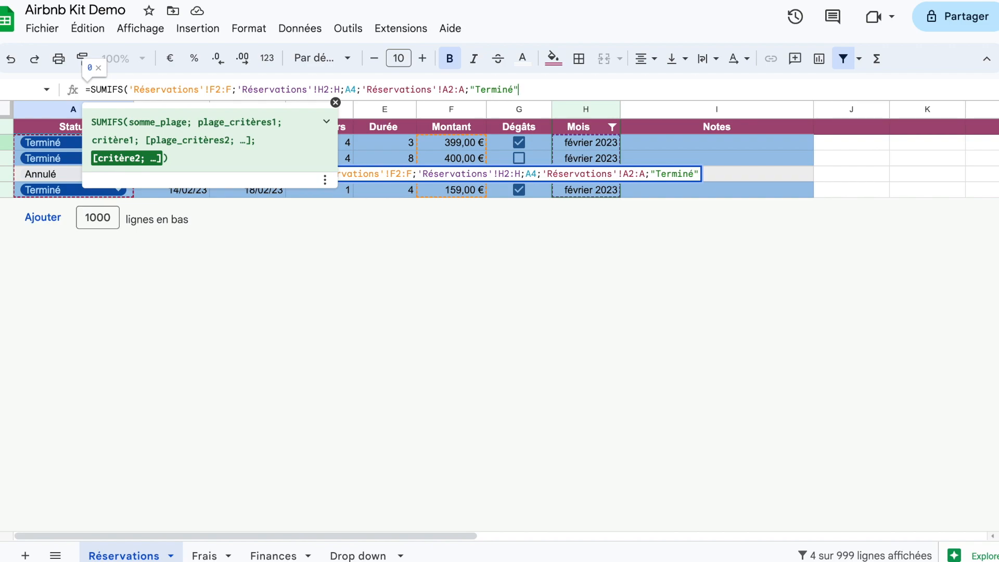
{"action": "type", "text": ")"}
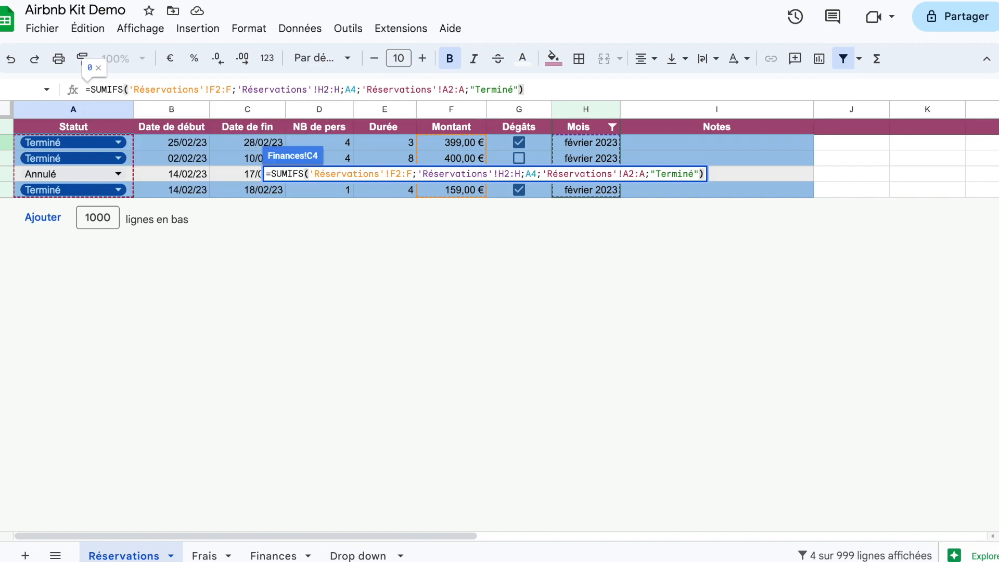
{"action": "key", "text": "Return"}
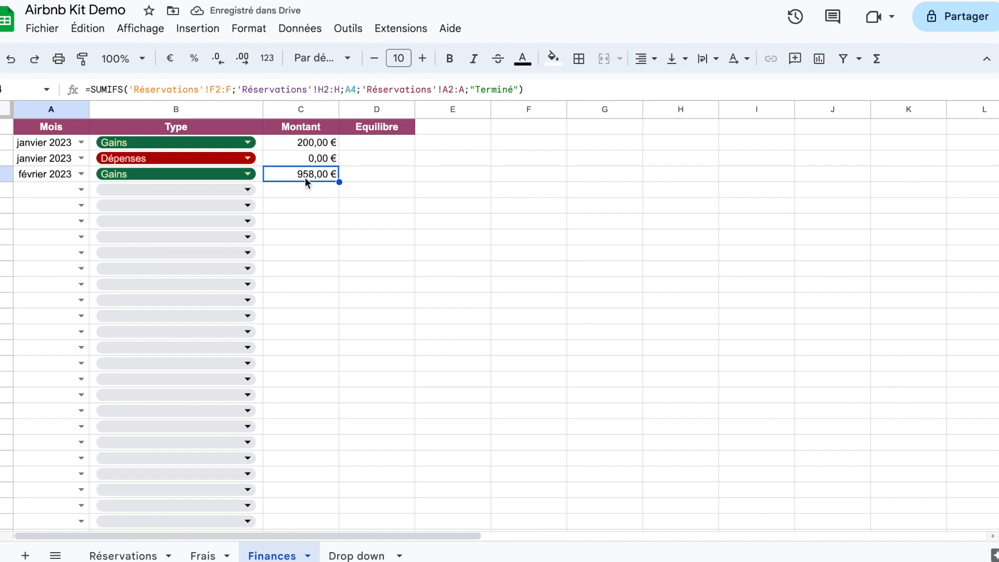
Wrap the SUMIFS in C4 of Finances in an IF function with B4="Gains" as the logical test
{"action": "left_click", "coordinate": [90, 92]}
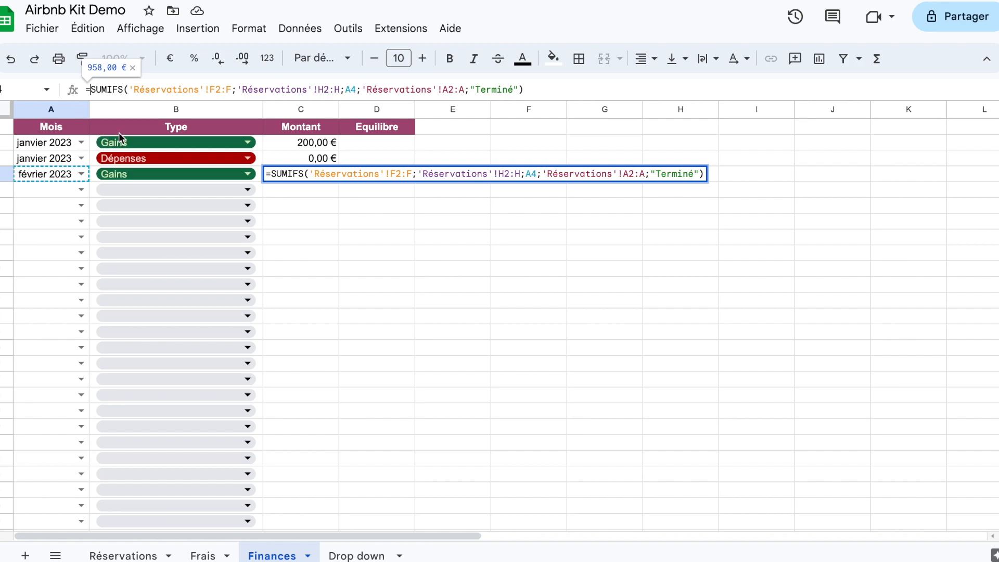
{"action": "type", "text": "if"}
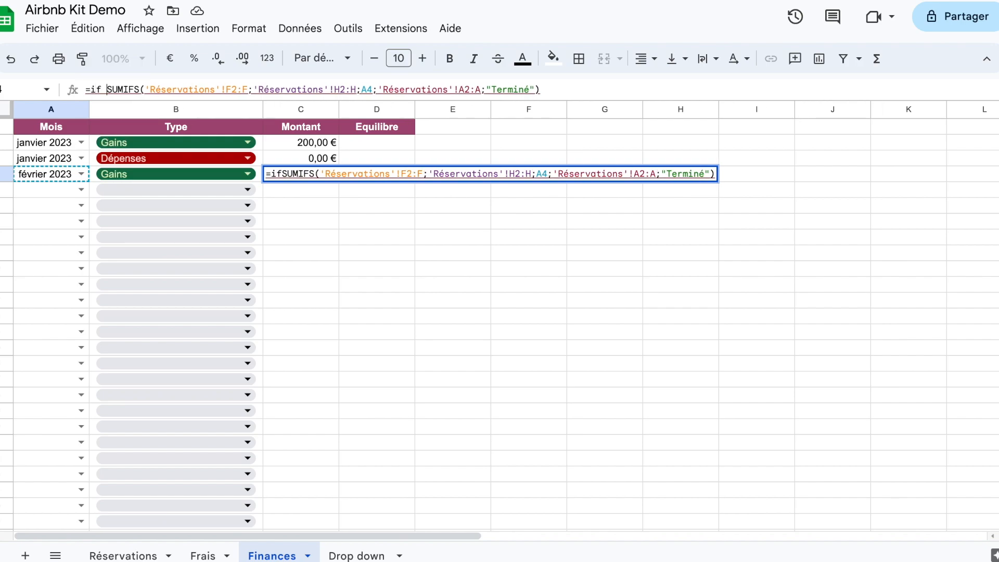
{"action": "key", "text": "Left"}
{"action": "key", "text": "Tab"}
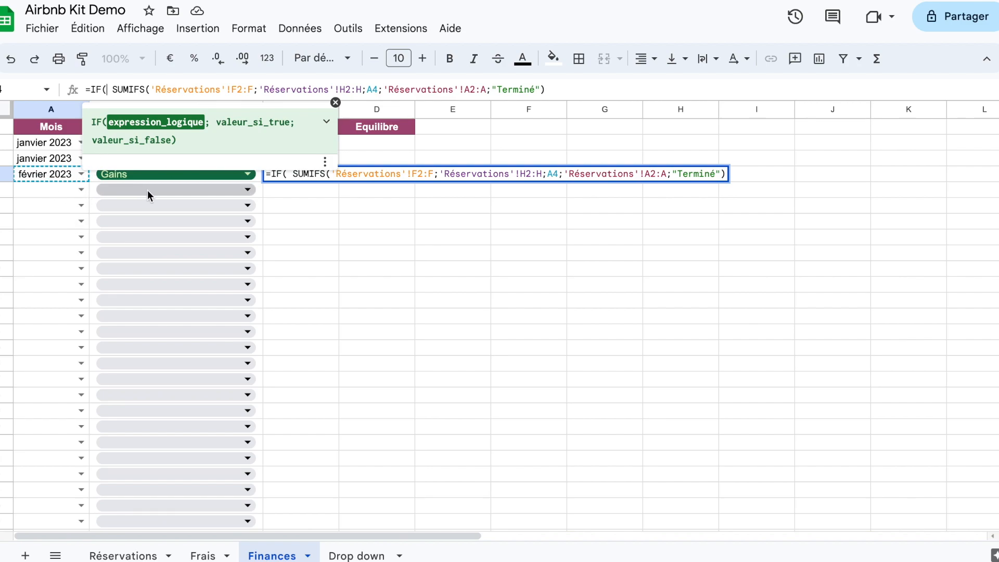
{"action": "left_click", "coordinate": [135, 176]}
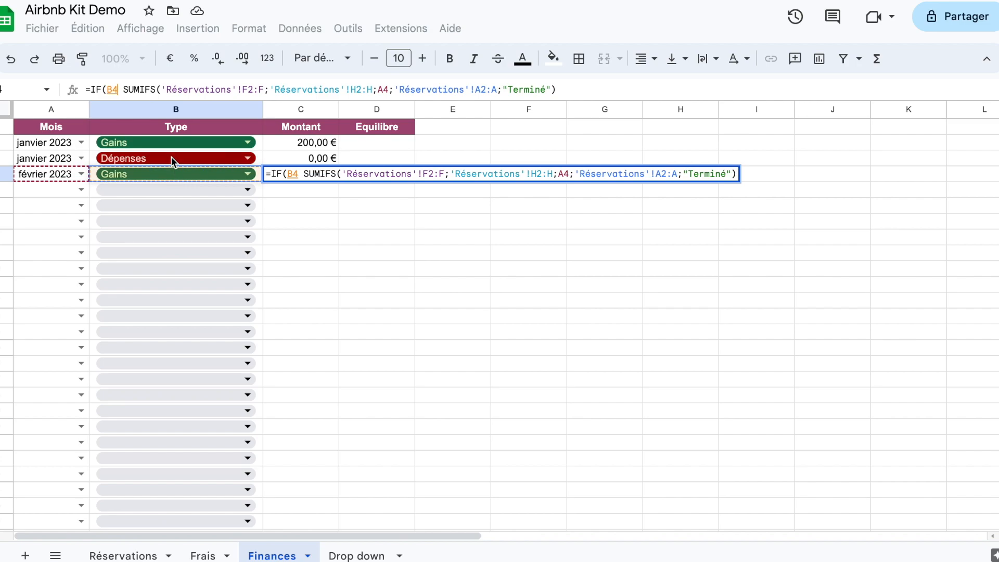
{"action": "type", "text": "='"}
{"action": "type", "text": "Gains"}
{"action": "type", "text": "\""}
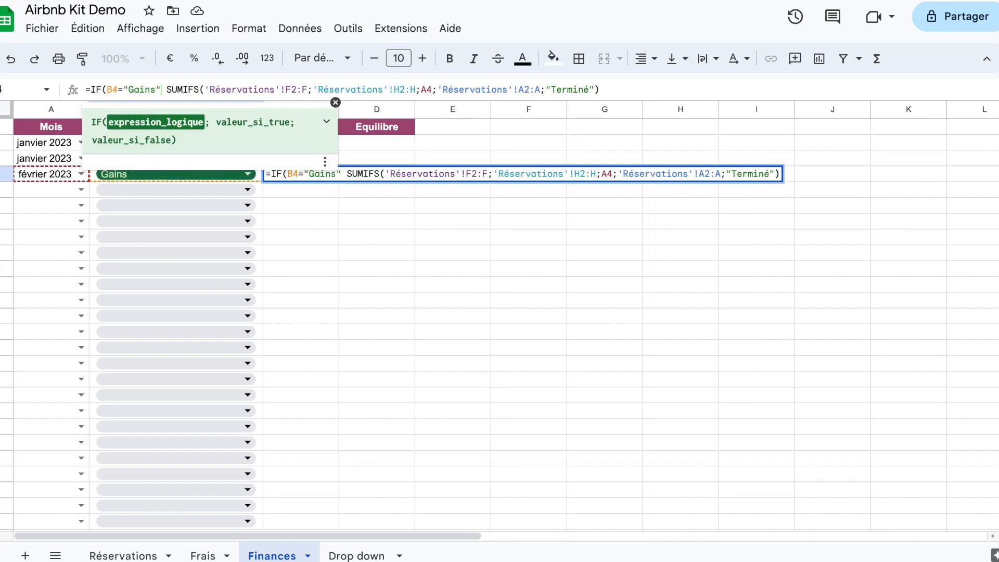
{"action": "type", "text": ";"}
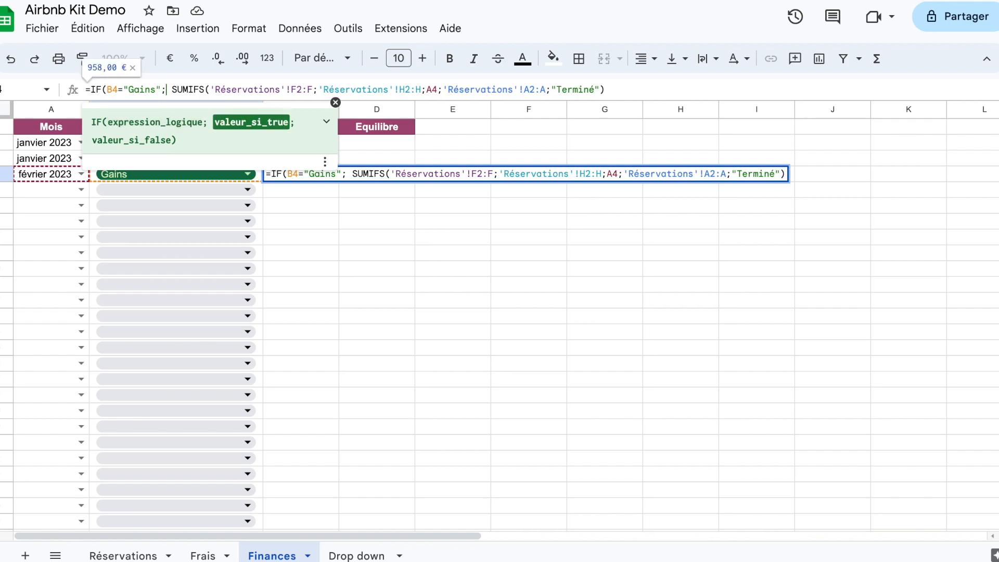
Remove the extra space before the SUMIFS and close C4's IF formula with an empty value-if-false argument
{"action": "key", "text": "Delete"}
{"action": "left_click", "coordinate": [600, 89]}
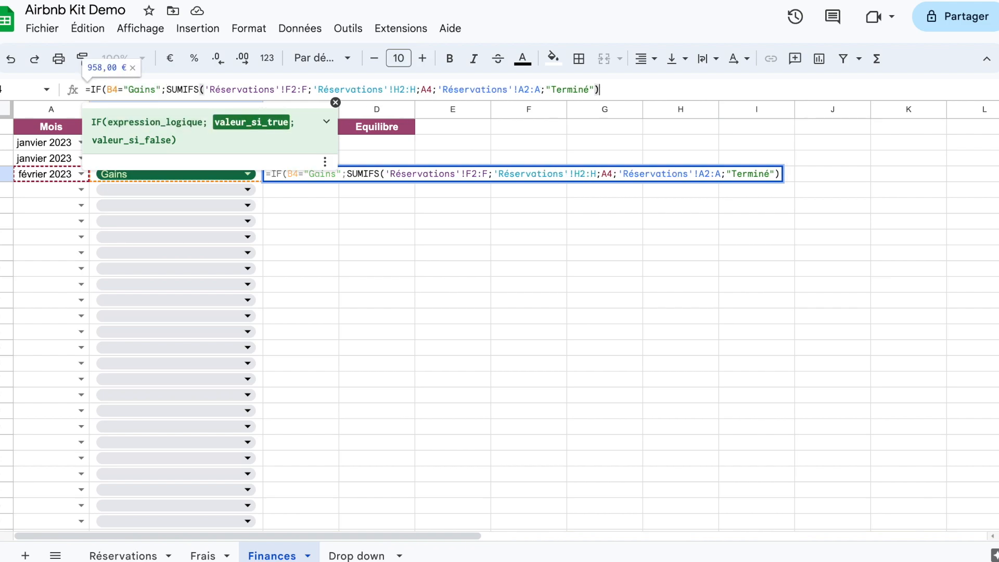
{"action": "type", "text": ";"}
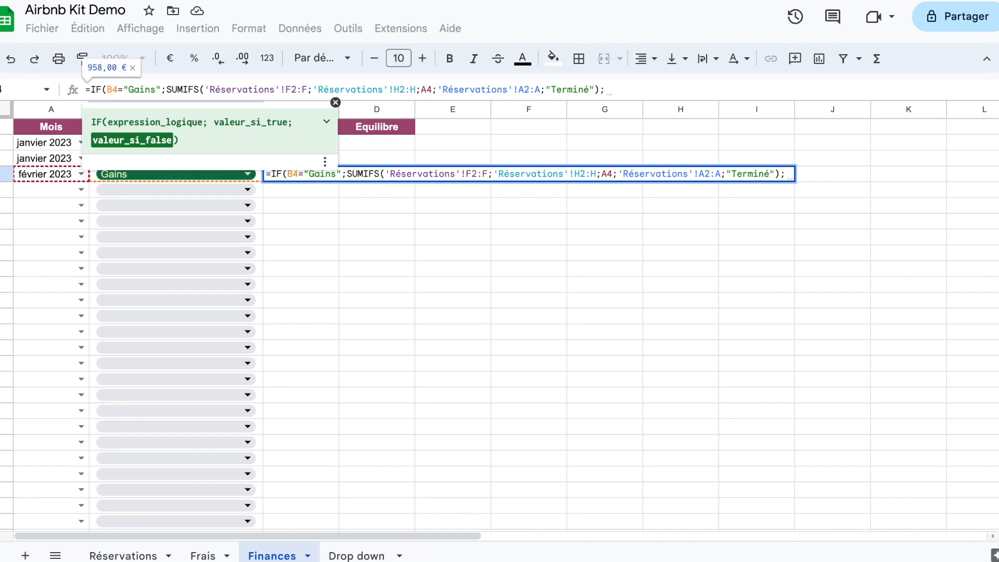
{"action": "type", "text": ")"}
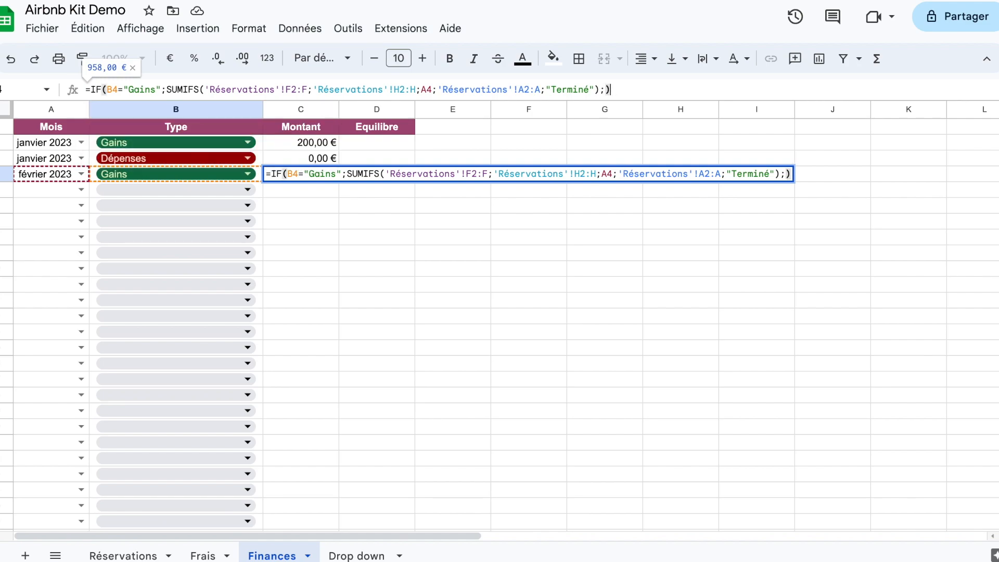
{"action": "key", "text": "Return"}
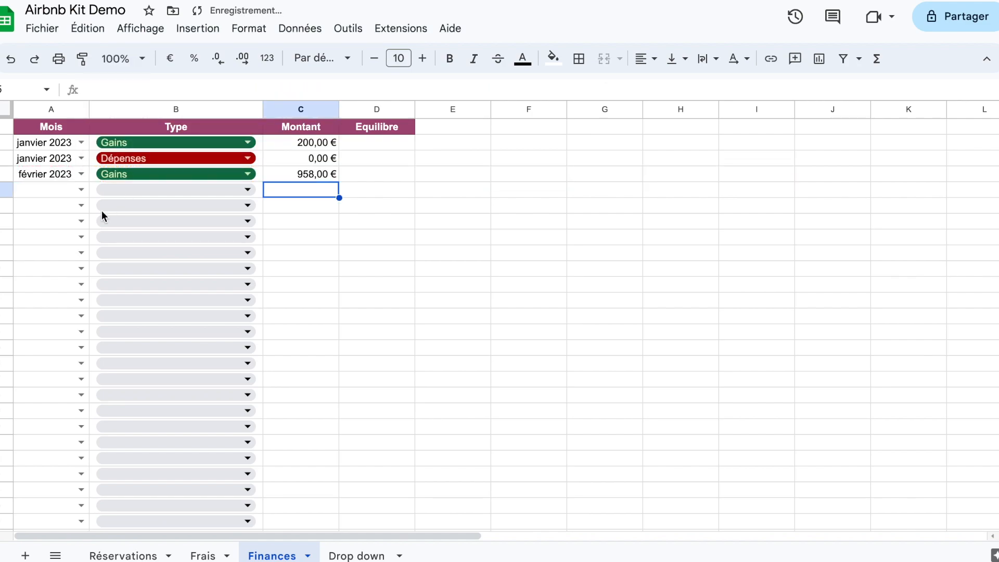
Copy the paid-expenses SUMIFS from C3 and insert it as the value if false in C4's IF formula
{"action": "left_click", "coordinate": [305, 157]}
{"action": "left_click_drag", "start_coordinate": [361, 91], "coordinate": [91, 89]}
{"action": "key", "text": "ctrl+c"}
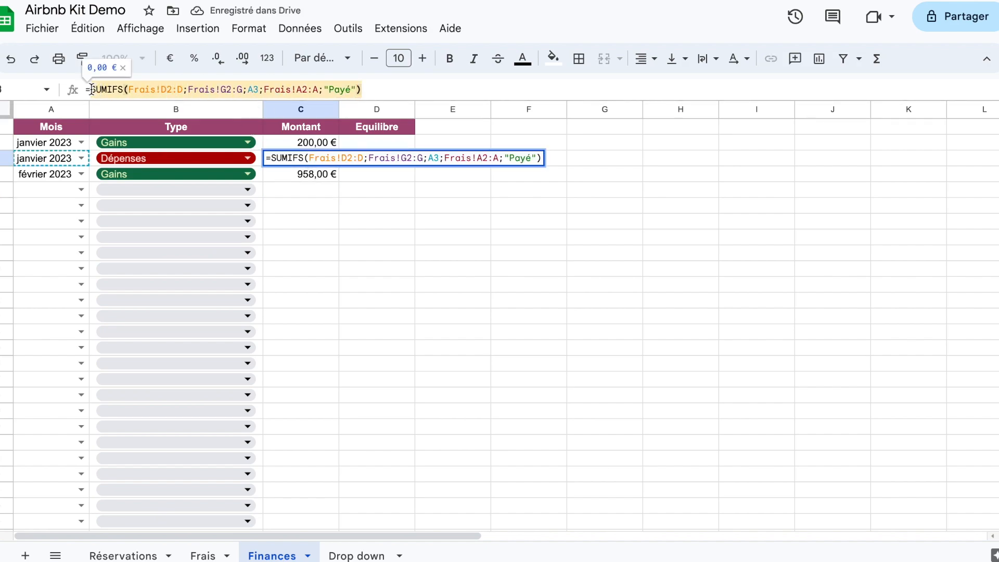
{"action": "left_click", "coordinate": [321, 172]}
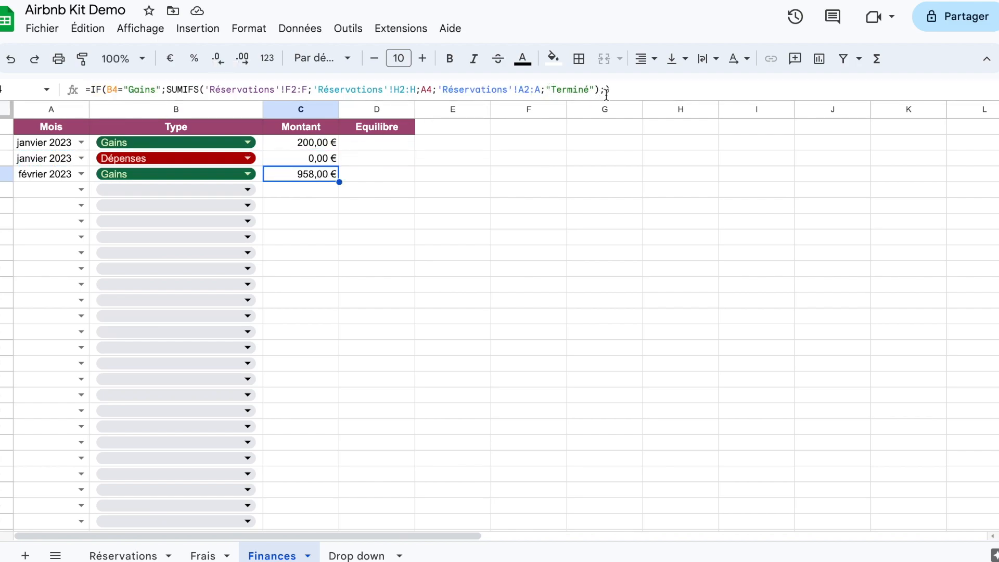
{"action": "key", "text": "Return"}
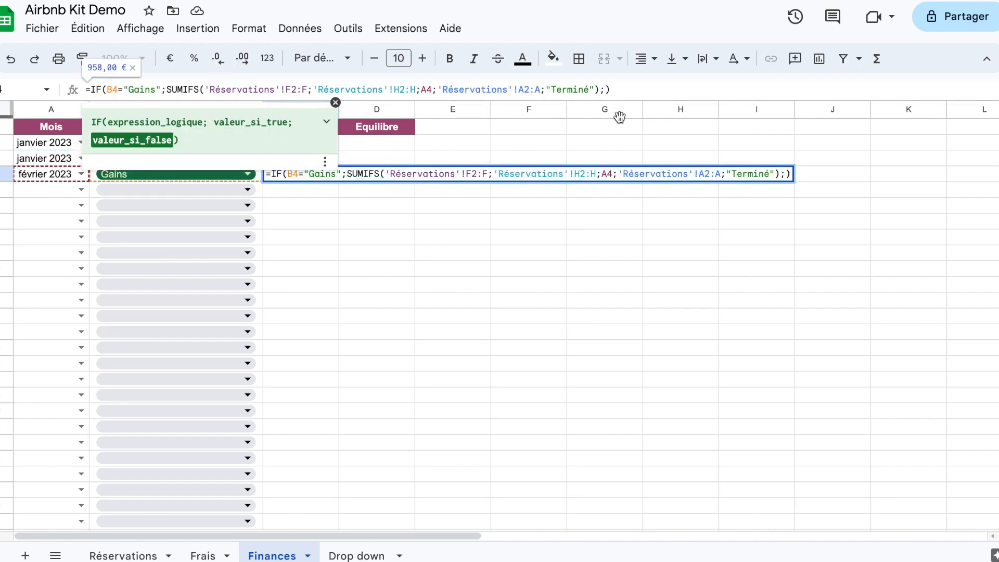
{"action": "type", "text": "if"}
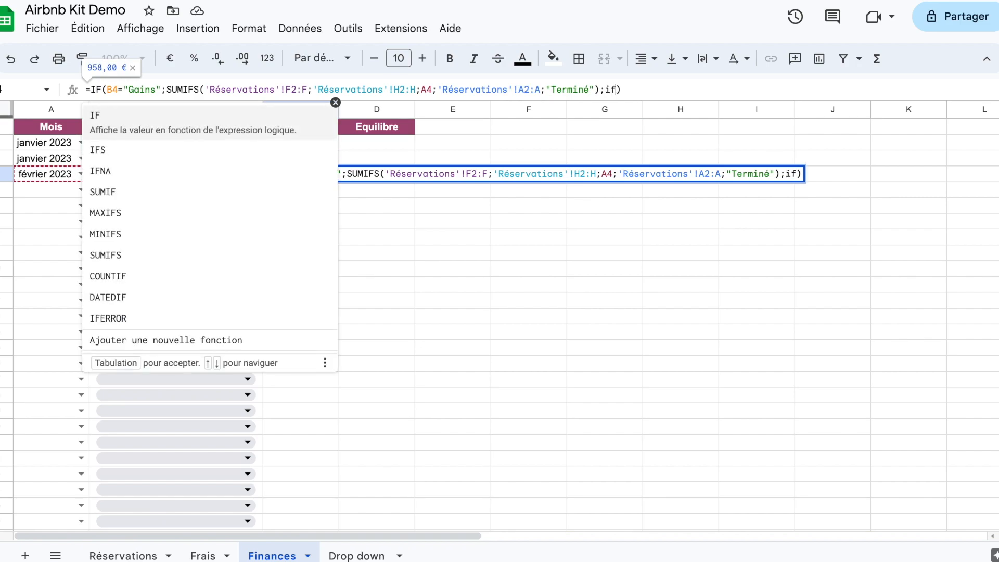
{"action": "key", "text": "BackSpace"}
{"action": "key", "text": "BackSpace"}
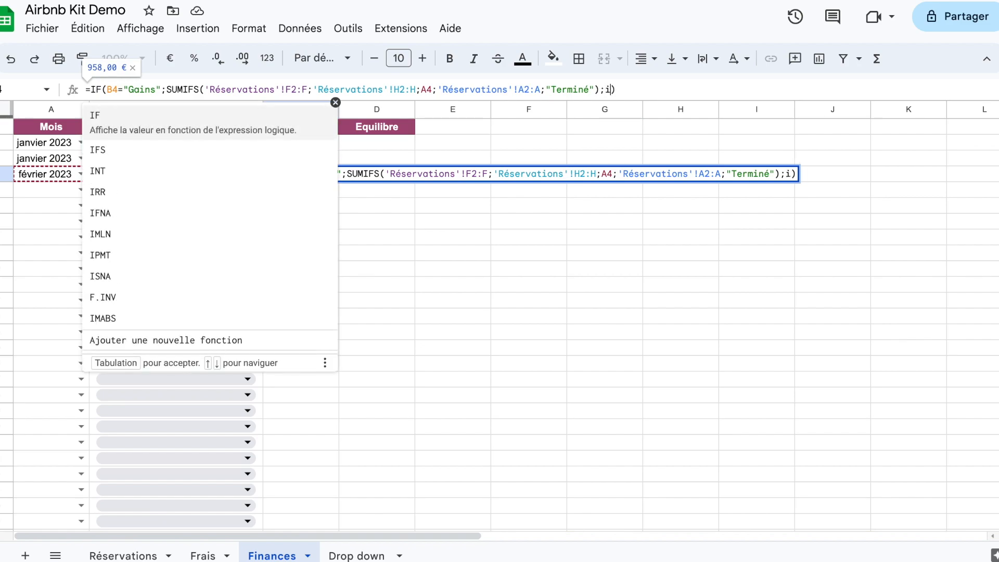
{"action": "key", "text": "ctrl+v"}
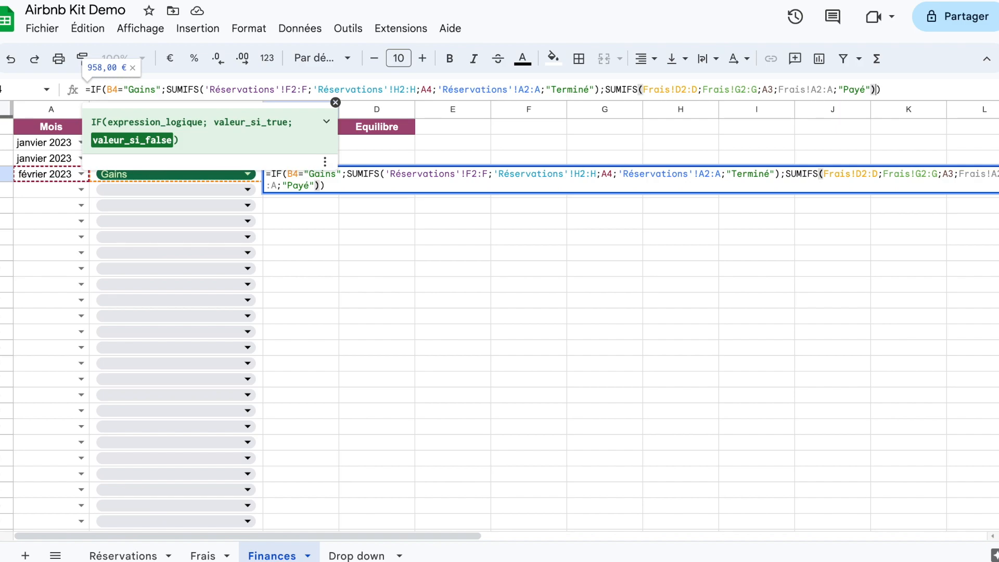
{"action": "key", "text": "Return"}
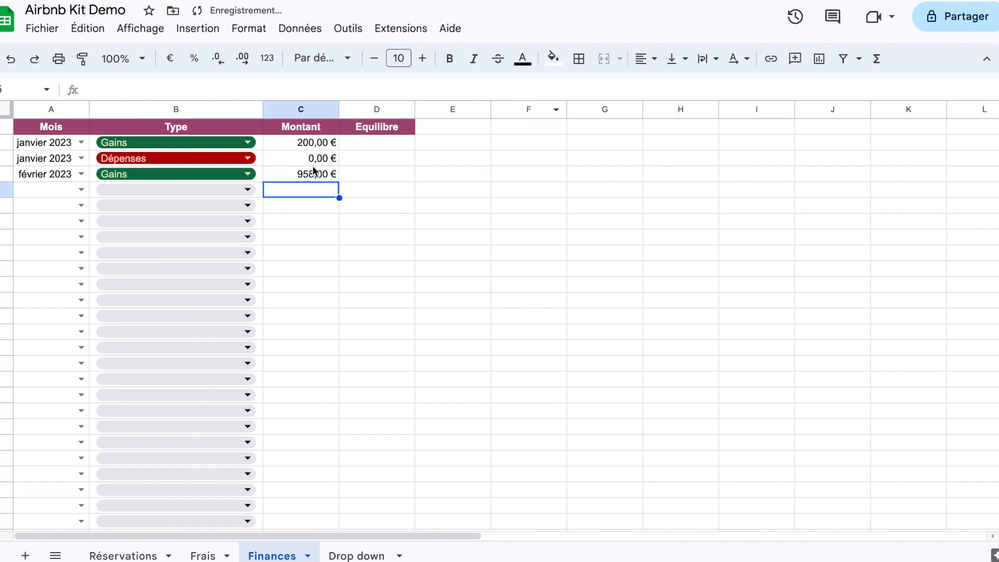
Set the type in B4 to Dépenses and check the February expenses on the Frais sheet
{"action": "left_click", "coordinate": [252, 175]}
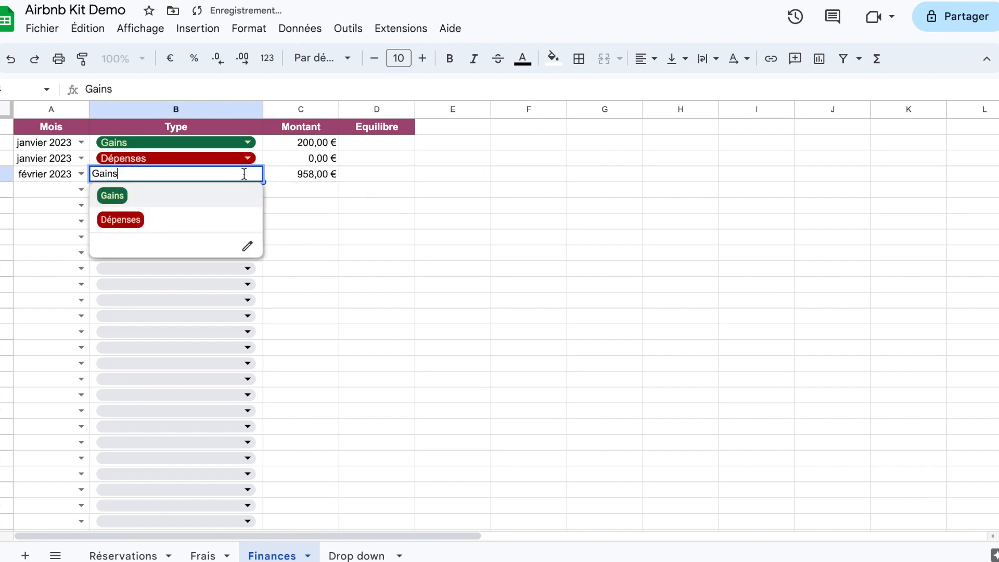
{"action": "left_click", "coordinate": [213, 225]}
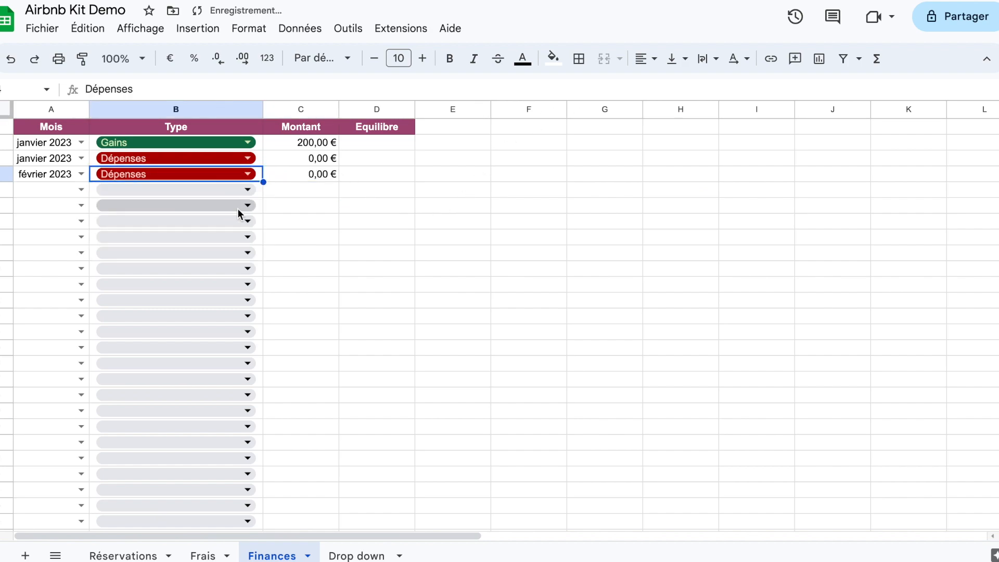
{"action": "left_click", "coordinate": [207, 554]}
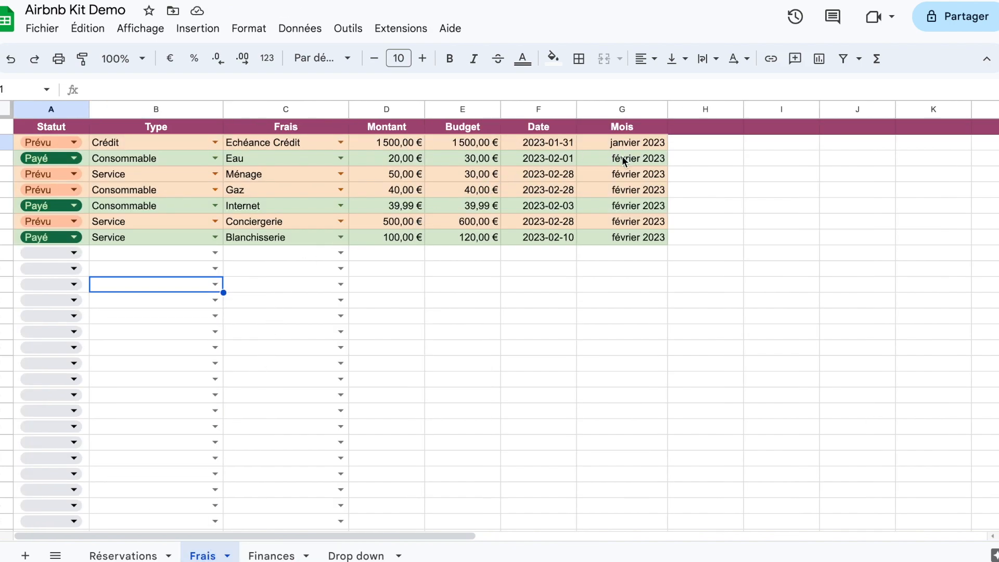
{"action": "left_click", "coordinate": [271, 555]}
Delete the copied Frais SUMIFS from the value-if-false argument of C4's IF formula
{"action": "left_click", "coordinate": [323, 175]}
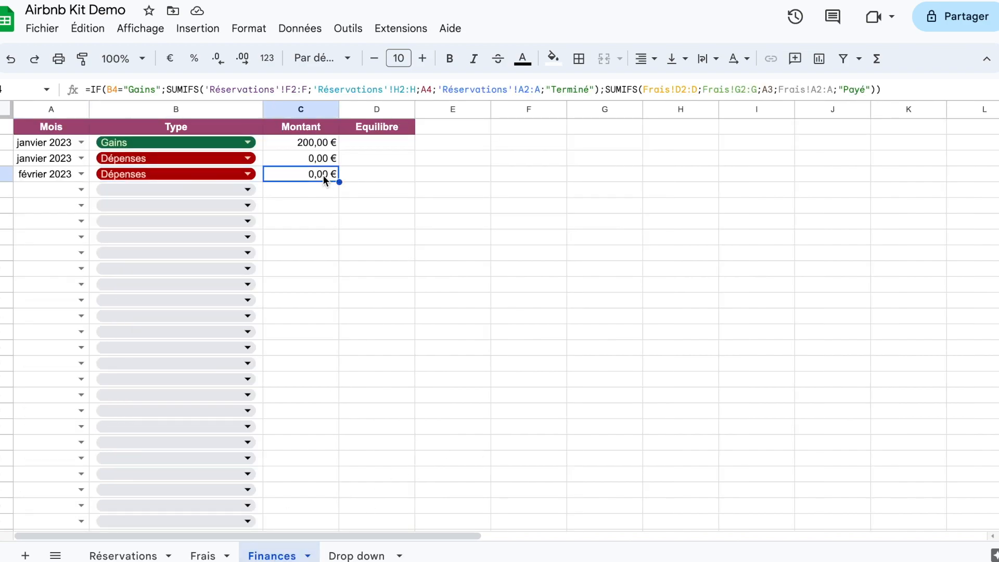
{"action": "left_click", "coordinate": [682, 89]}
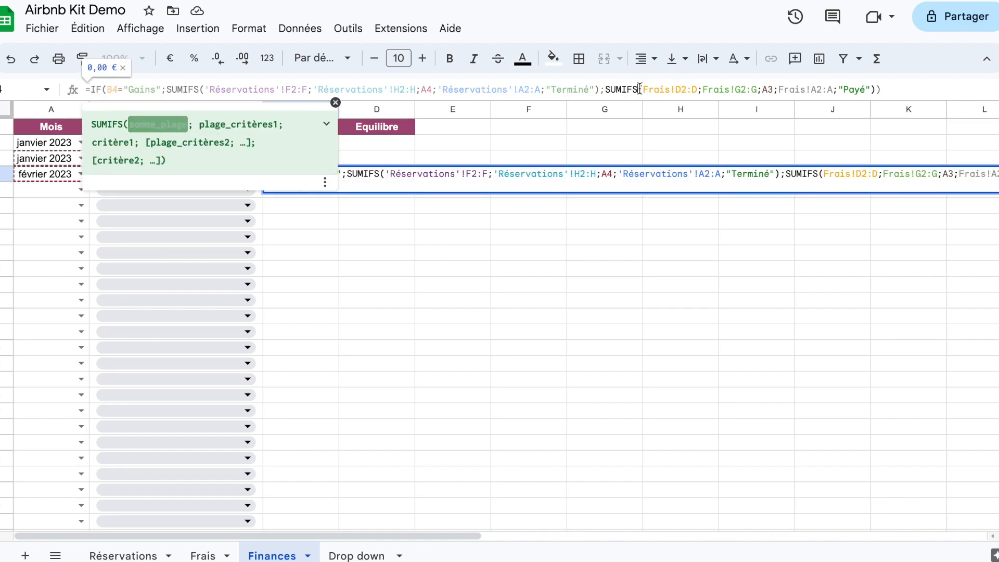
{"action": "left_click", "coordinate": [606, 91]}
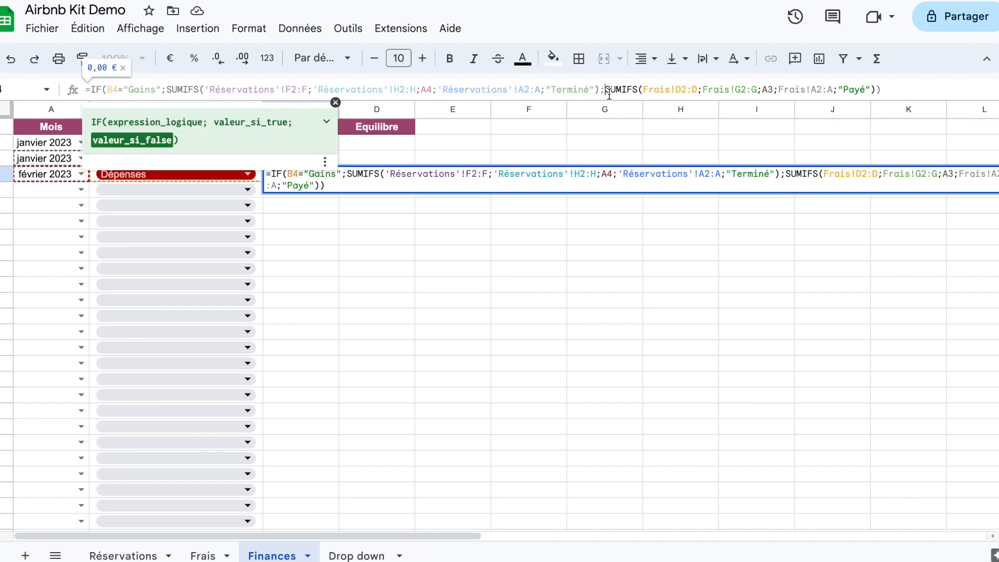
{"action": "left_click_drag", "start_coordinate": [605, 90], "coordinate": [879, 89]}
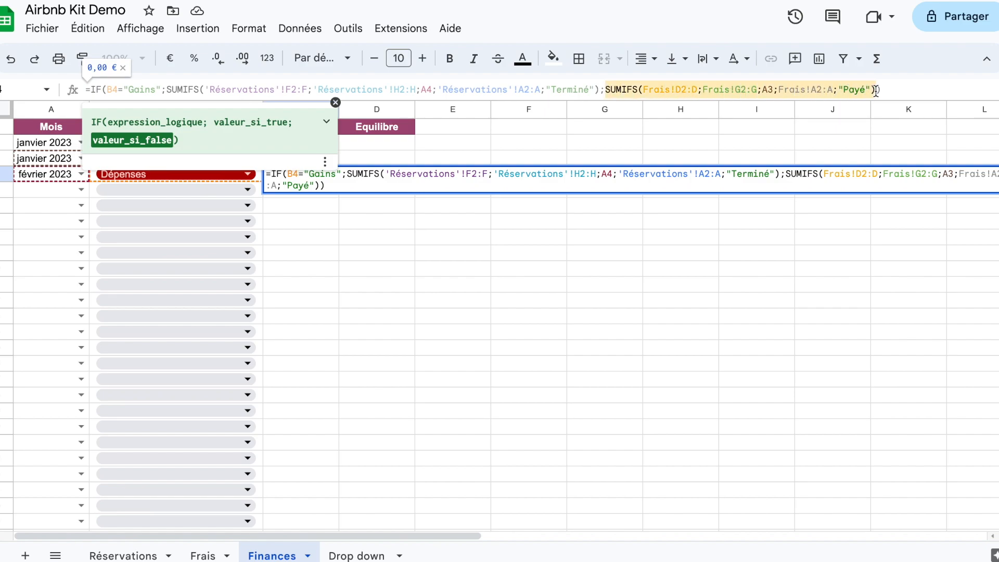
{"action": "key", "text": "BackSpace"}
Start a SUMIF as the value if false in C4's IF formula, with Frais!D2:D as its range
{"action": "type", "text": "su"}
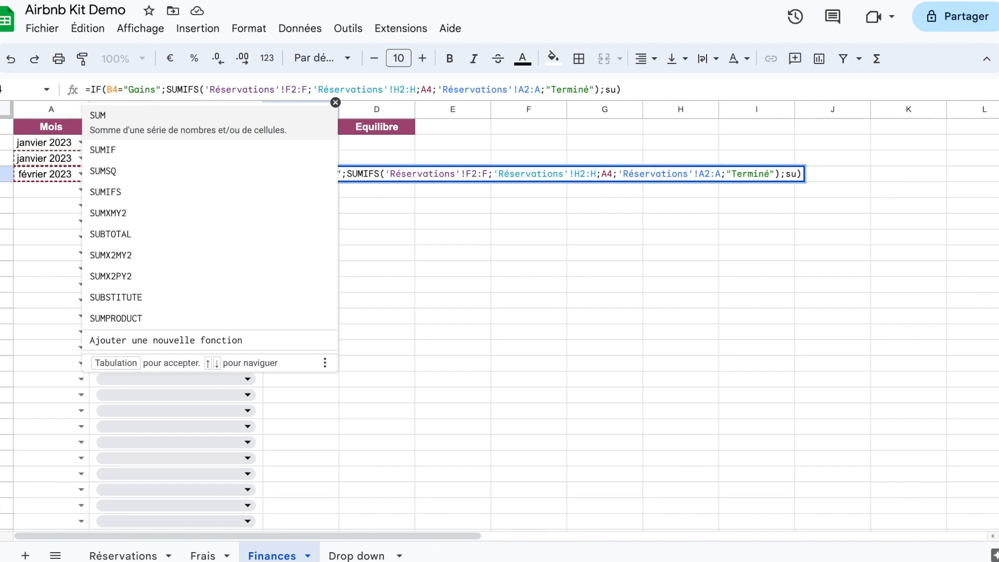
{"action": "key", "text": "Down"}
{"action": "key", "text": "Tab"}
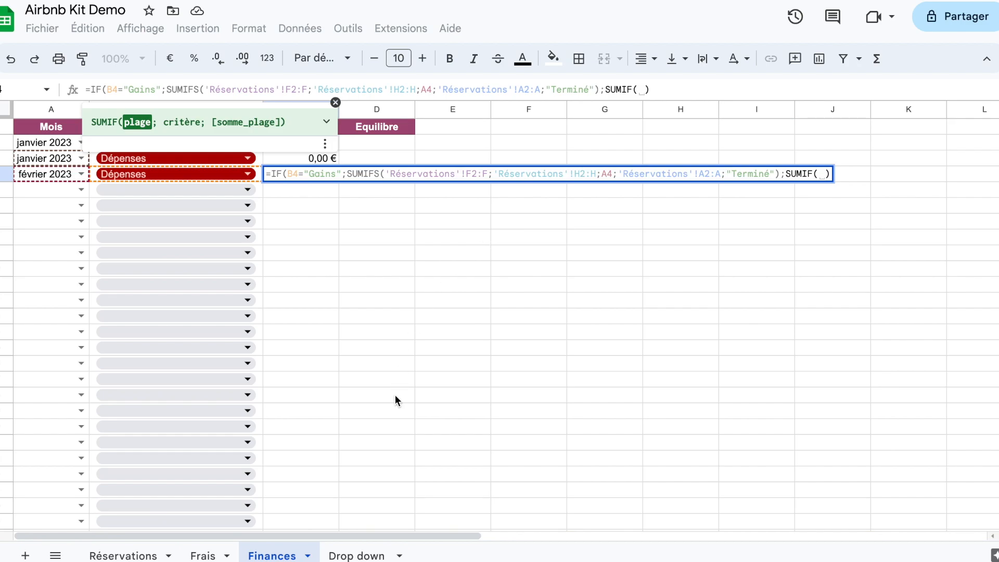
{"action": "left_click", "coordinate": [202, 555]}
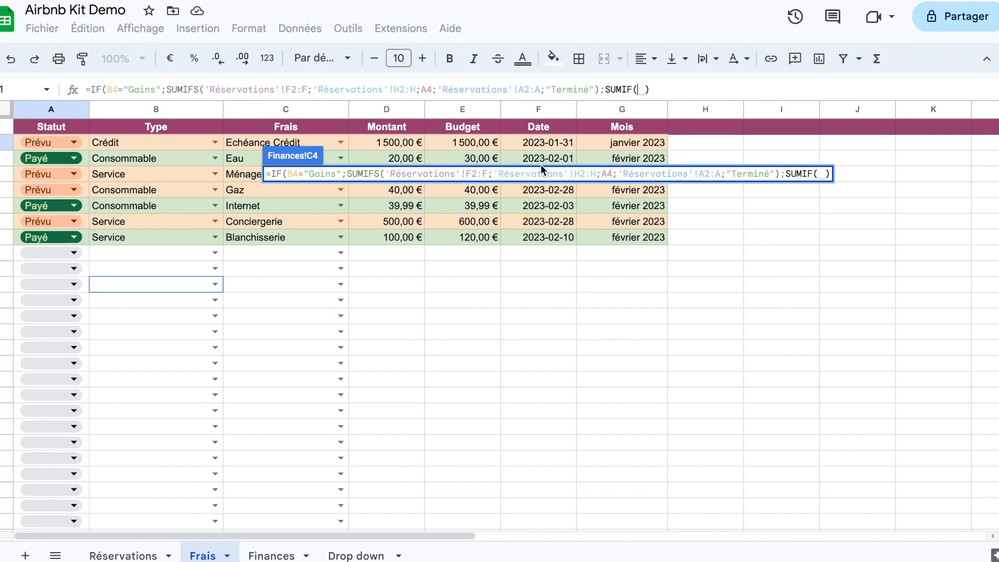
{"action": "left_click", "coordinate": [404, 142]}
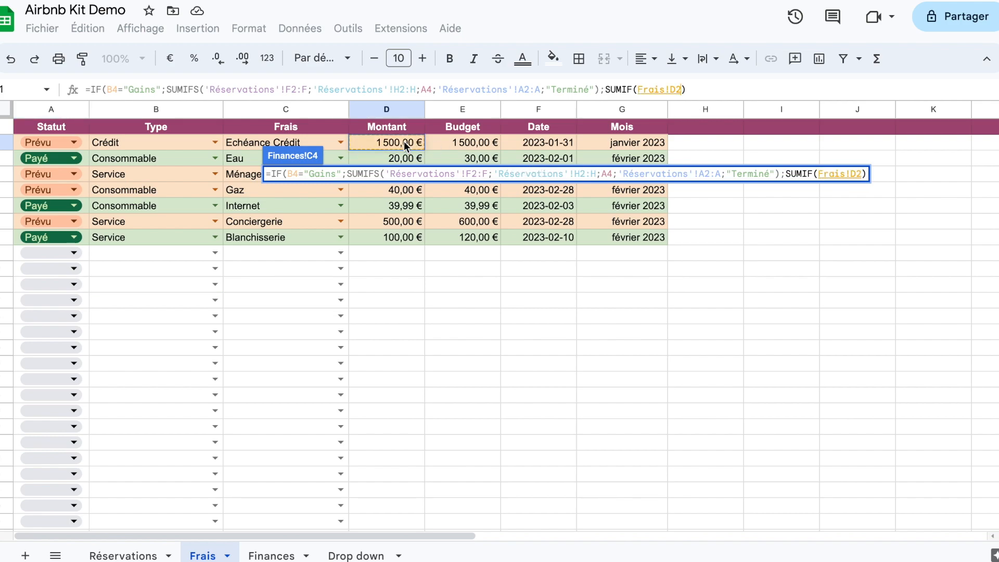
{"action": "type", "text": ":D"}
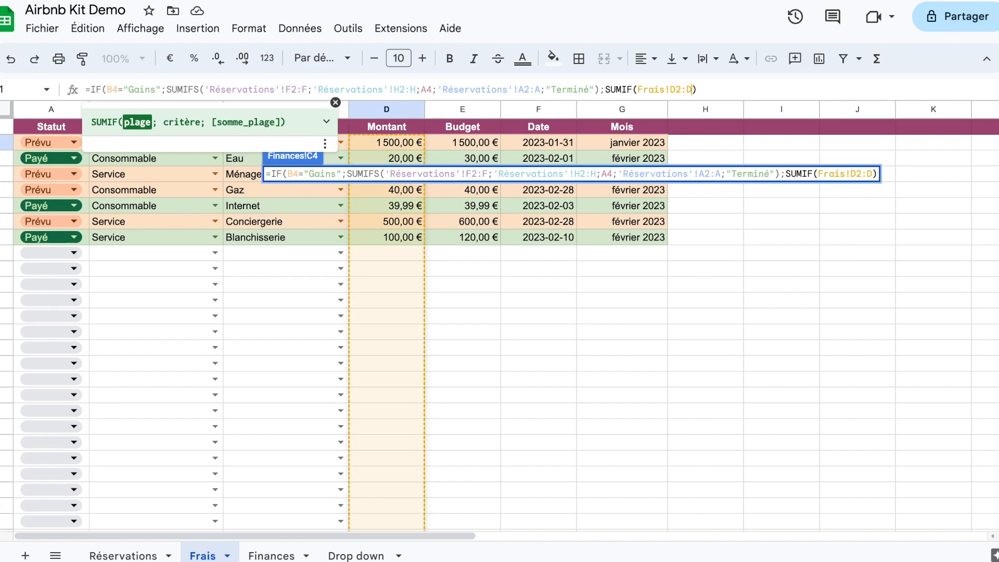
Clear the SUMIF's range argument and change the function to SUMIFS
{"action": "key", "text": "BackSpace"}
{"action": "key", "text": "BackSpace"}
{"action": "key", "text": "BackSpace"}
{"action": "key", "text": "BackSpace"}
{"action": "key", "text": "BackSpace"}
{"action": "key", "text": "BackSpace"}
{"action": "key", "text": "BackSpace"}
{"action": "key", "text": "BackSpace"}
{"action": "key", "text": "BackSpace"}
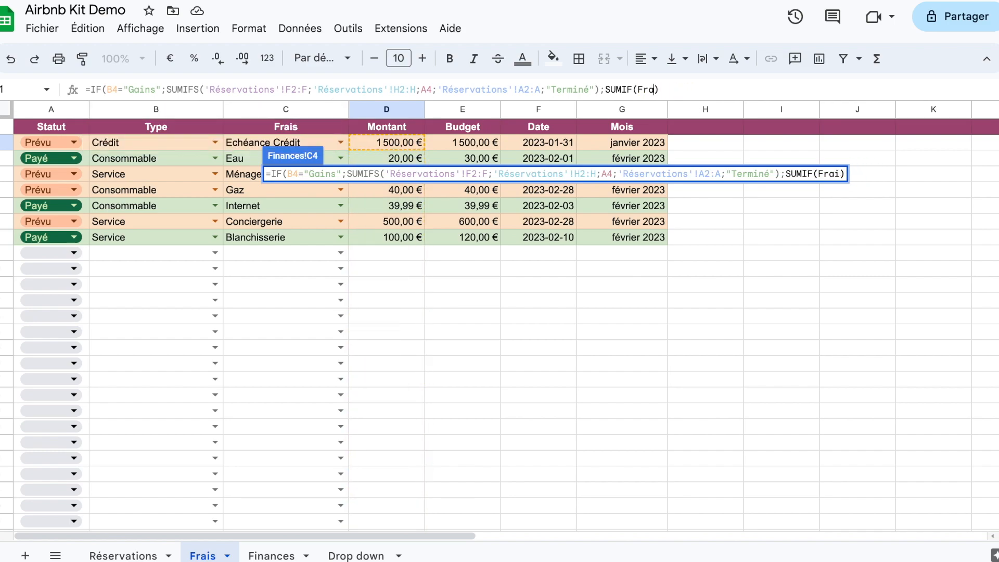
{"action": "key", "text": "BackSpace"}
{"action": "key", "text": "Left"}
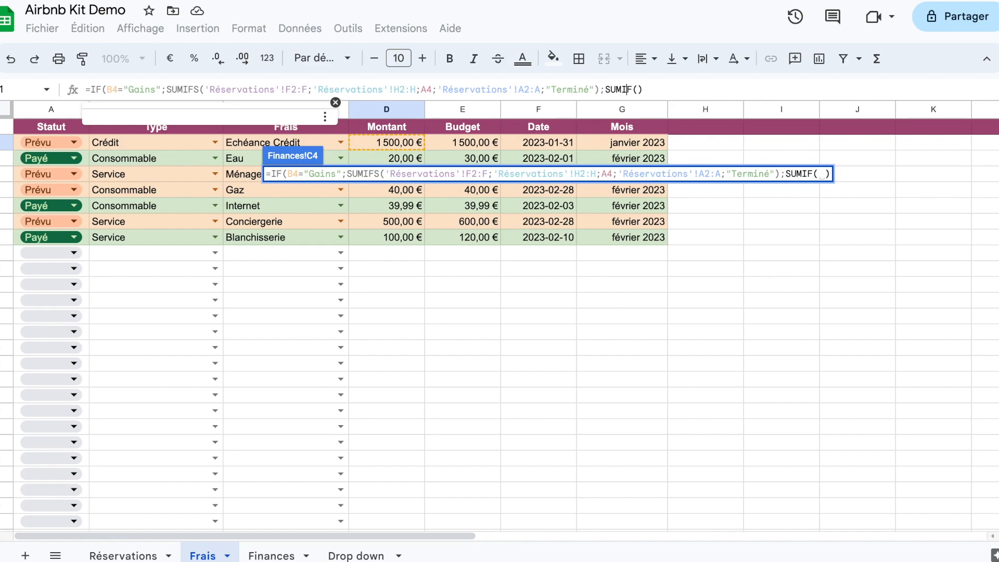
{"action": "type", "text": "S"}
{"action": "key", "text": "Tab"}
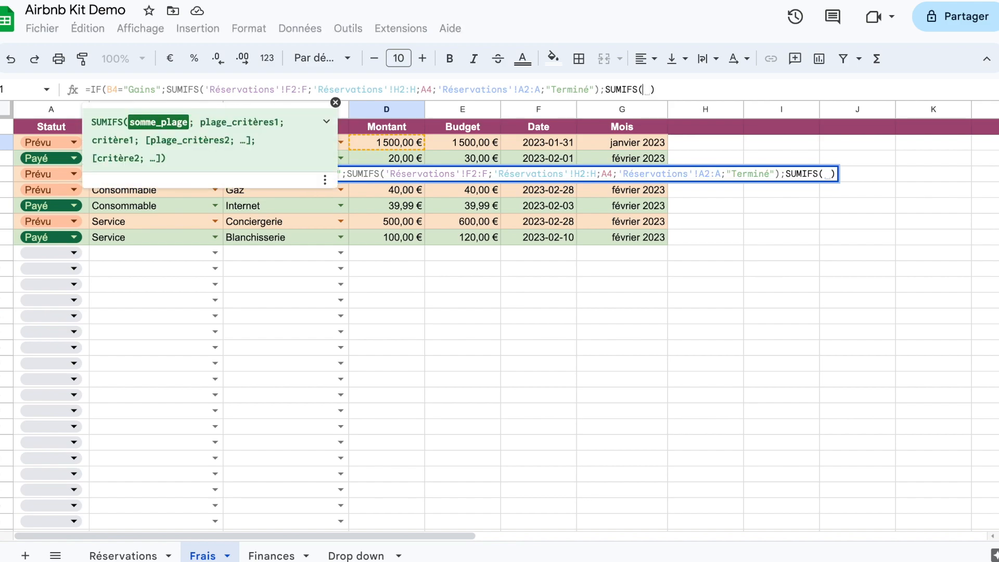
Set Frais!D2:D as the sum range of the value-if-false SUMIFS
{"action": "left_click", "coordinate": [410, 143]}
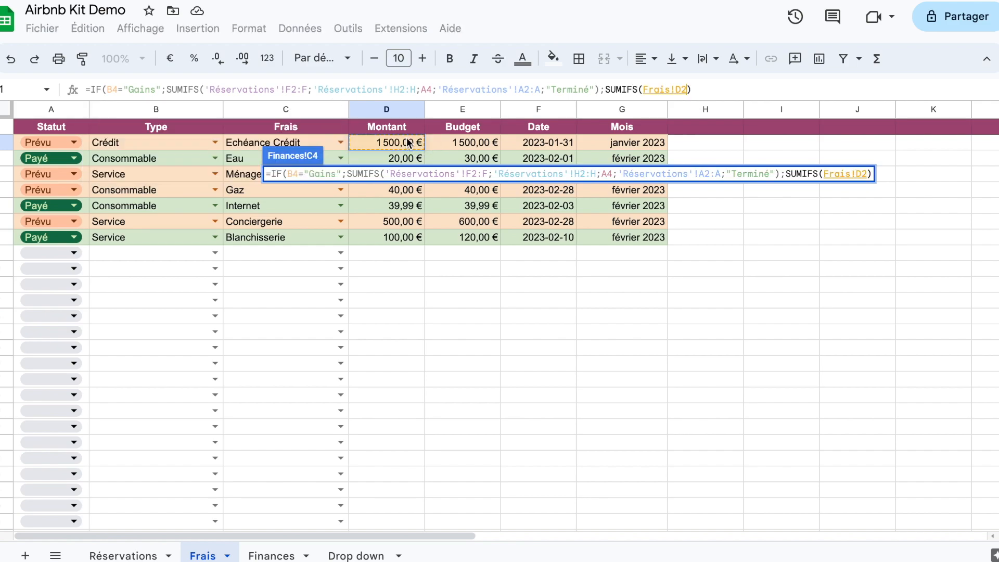
{"action": "type", "text": "=D"}
{"action": "key", "text": "BackSpace"}
{"action": "key", "text": "BackSpace"}
{"action": "type", "text": ":"}
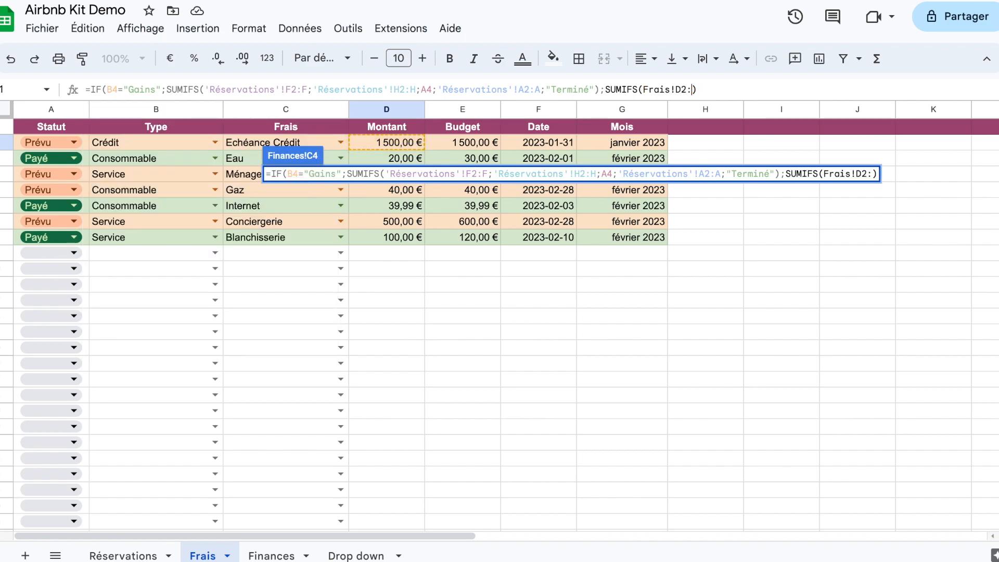
{"action": "type", "text": "D"}
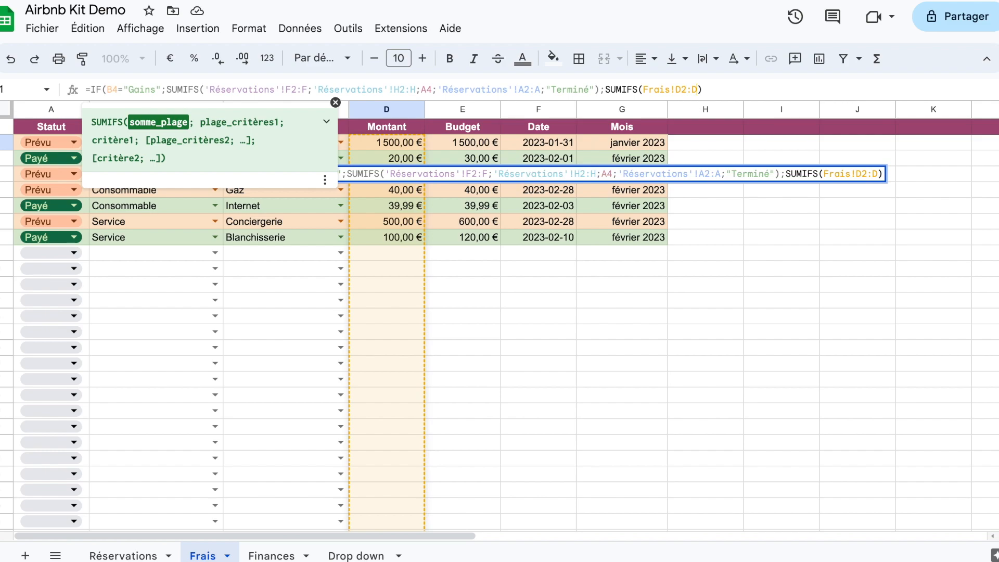
Add Frais!G2:G as the first criteria range of C4's value-if-false SUMIFS, with month cell A4 as its criterion
{"action": "type", "text": ";"}
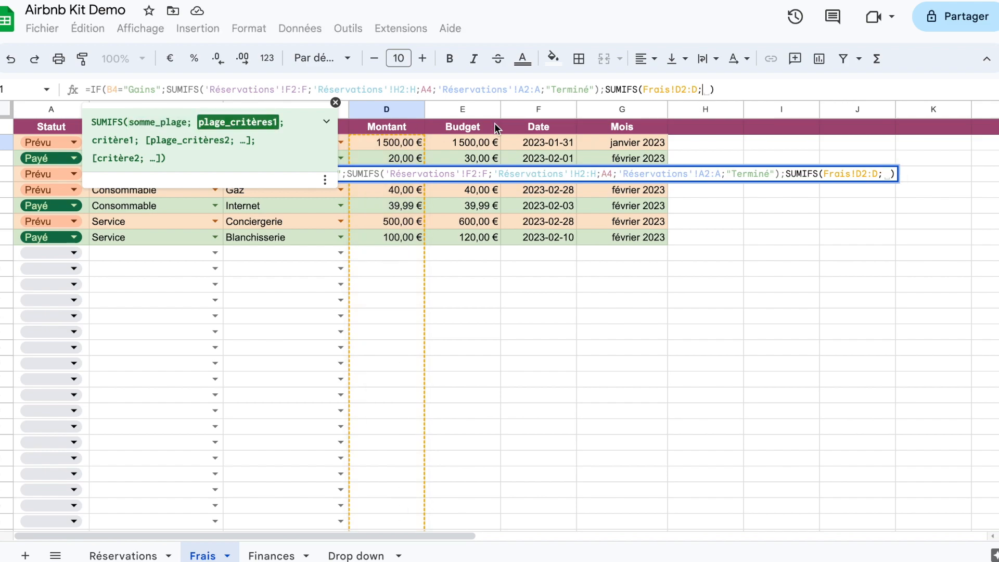
{"action": "left_click", "coordinate": [631, 141]}
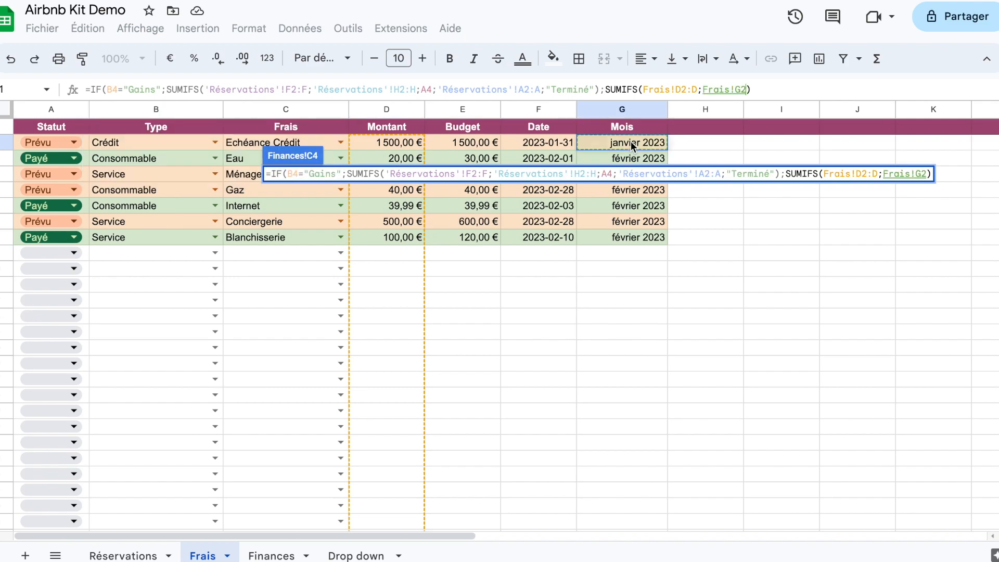
{"action": "type", "text": ":G"}
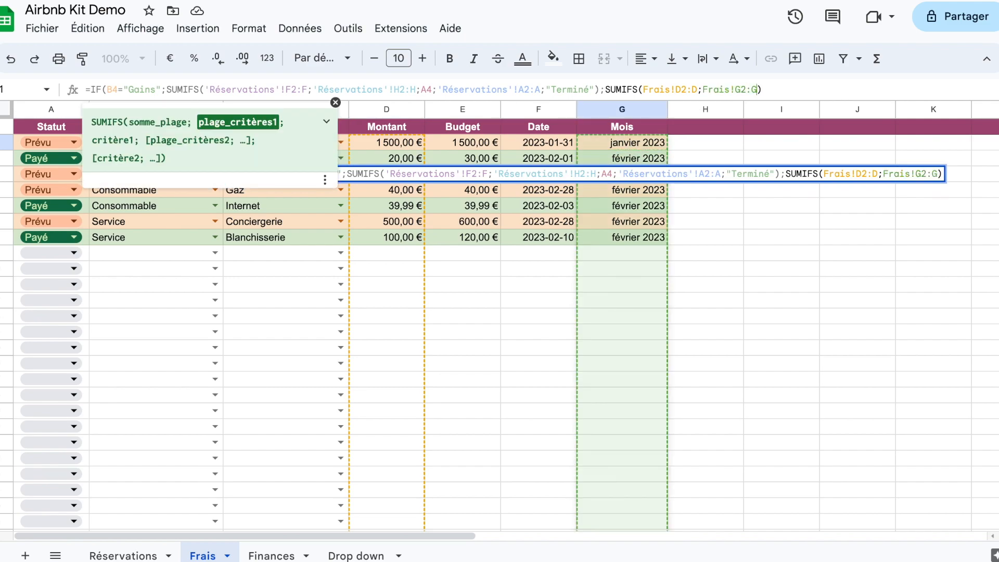
{"action": "type", "text": ";"}
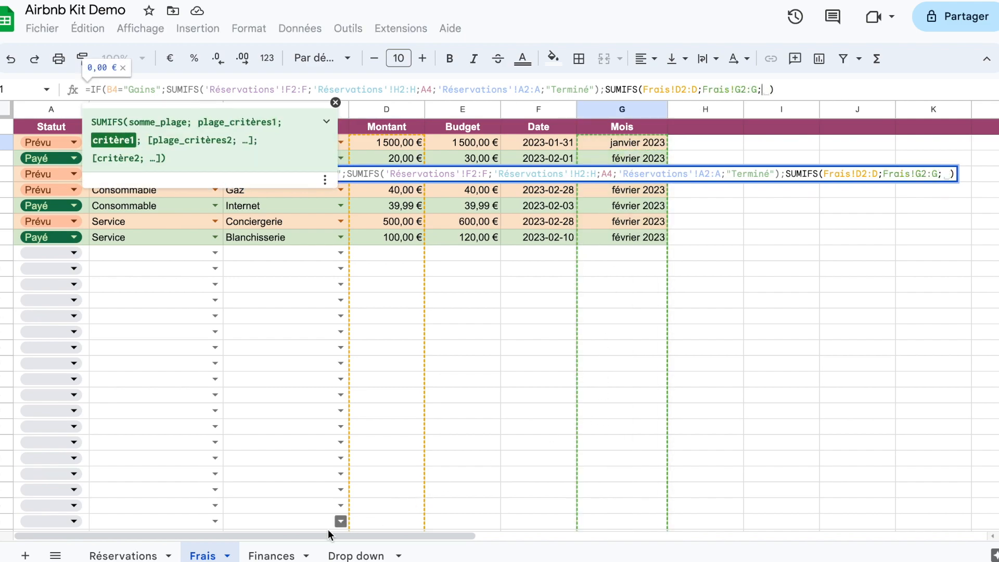
{"action": "left_click", "coordinate": [271, 555]}
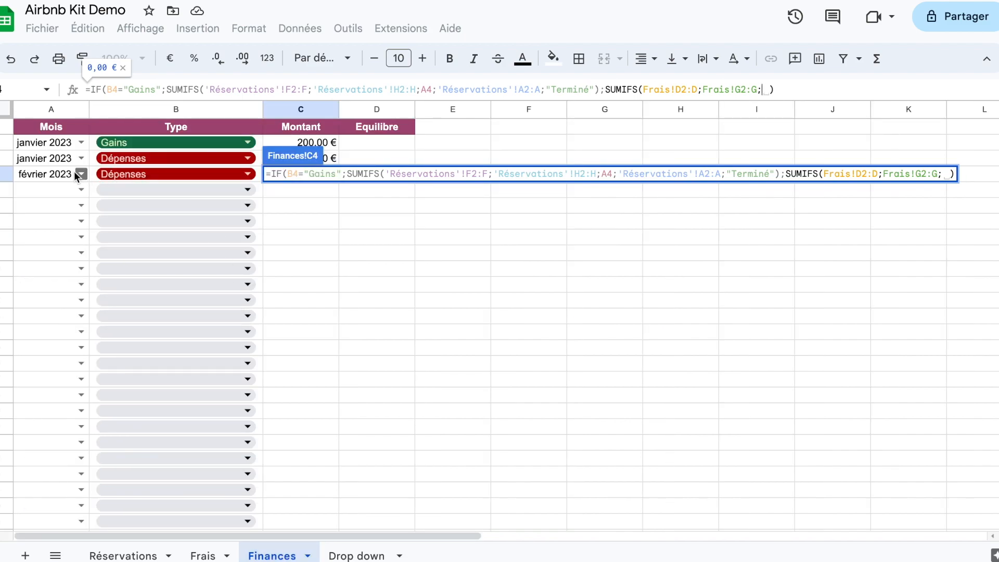
{"action": "left_click", "coordinate": [53, 173]}
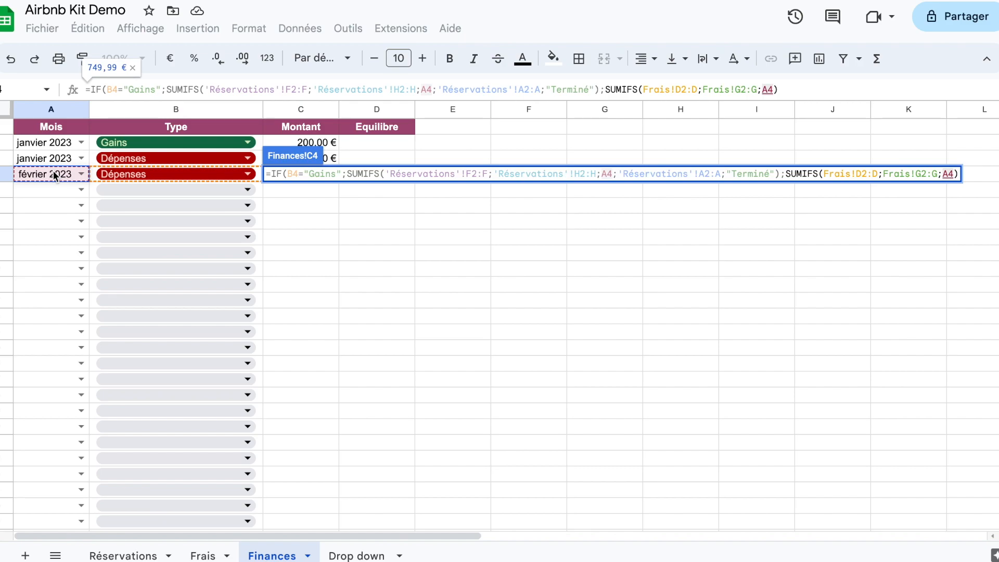
Add Frais!A2:A as the second criteria range with the criterion "Payé", and complete C4's IF formula
{"action": "type", "text": ";"}
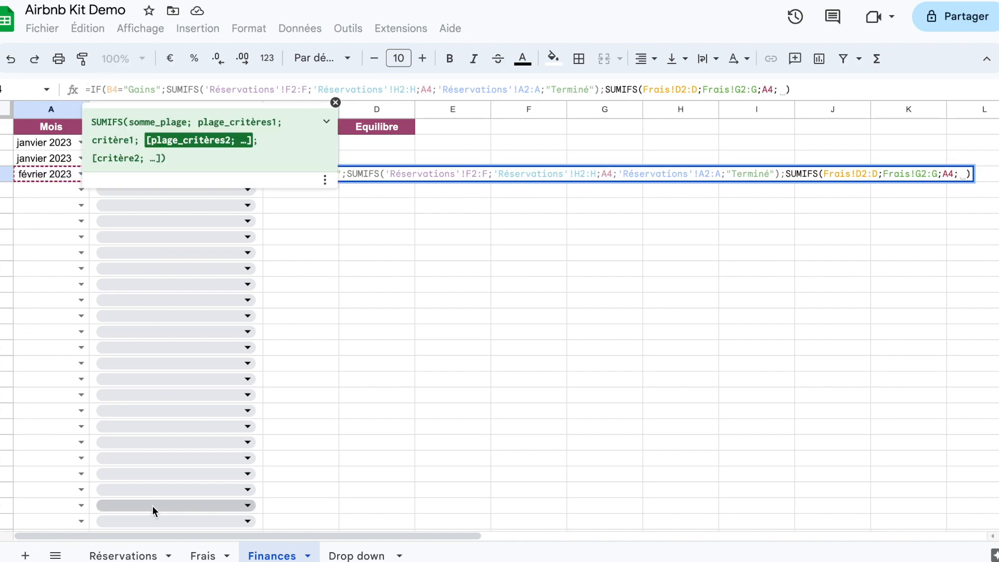
{"action": "left_click", "coordinate": [200, 555]}
{"action": "left_click", "coordinate": [88, 144]}
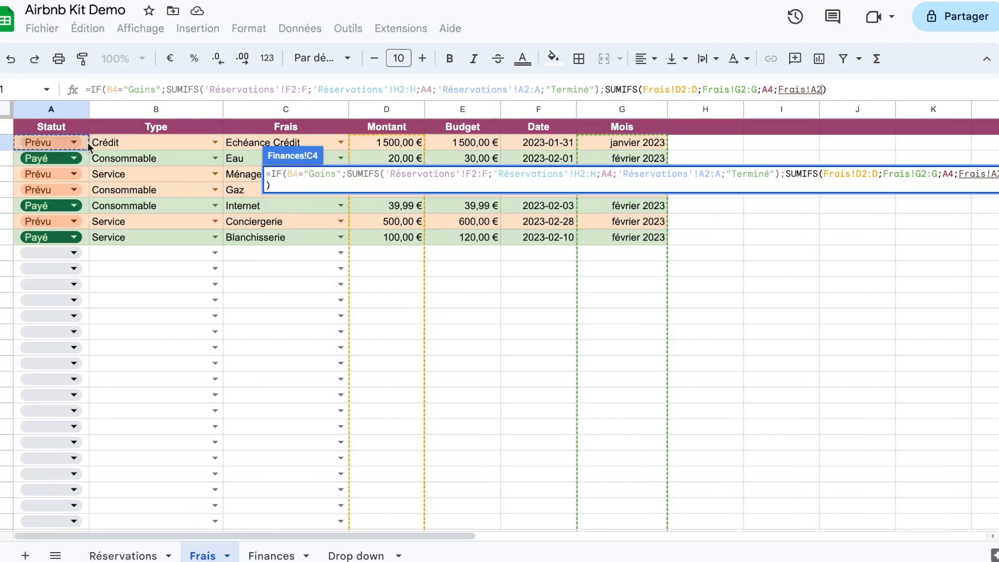
{"action": "type", "text": ":A"}
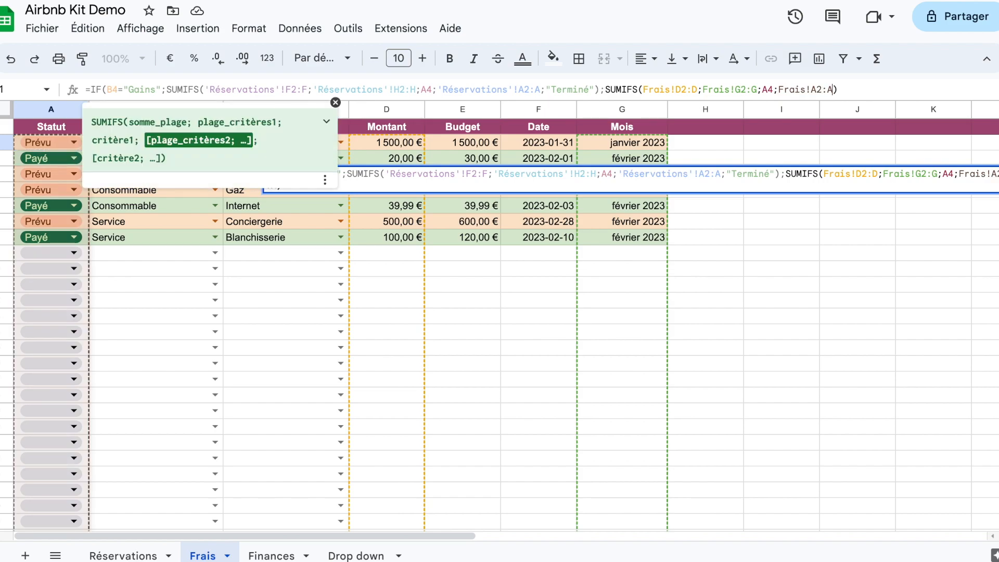
{"action": "type", "text": ";\"Payé"}
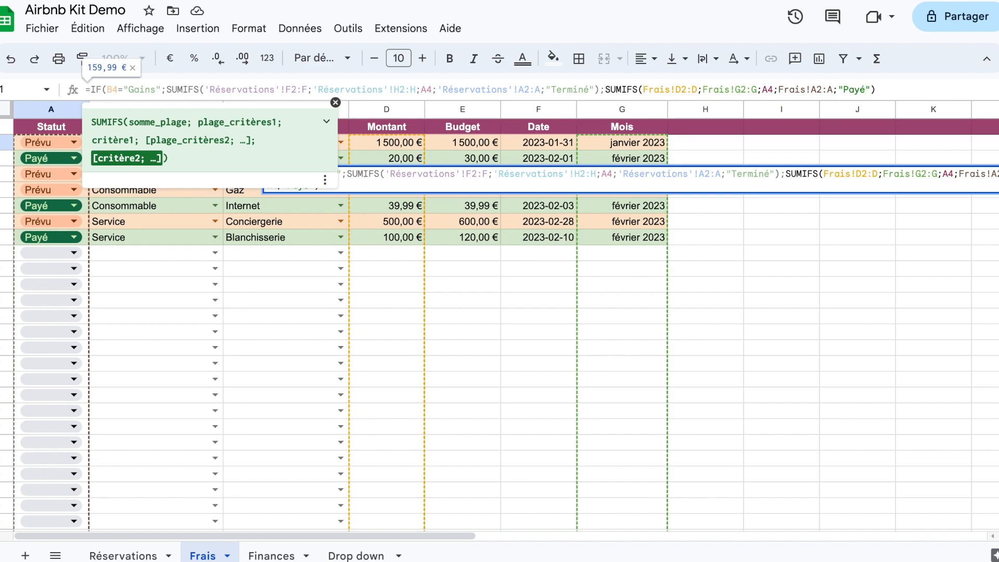
{"action": "key", "text": "Return"}
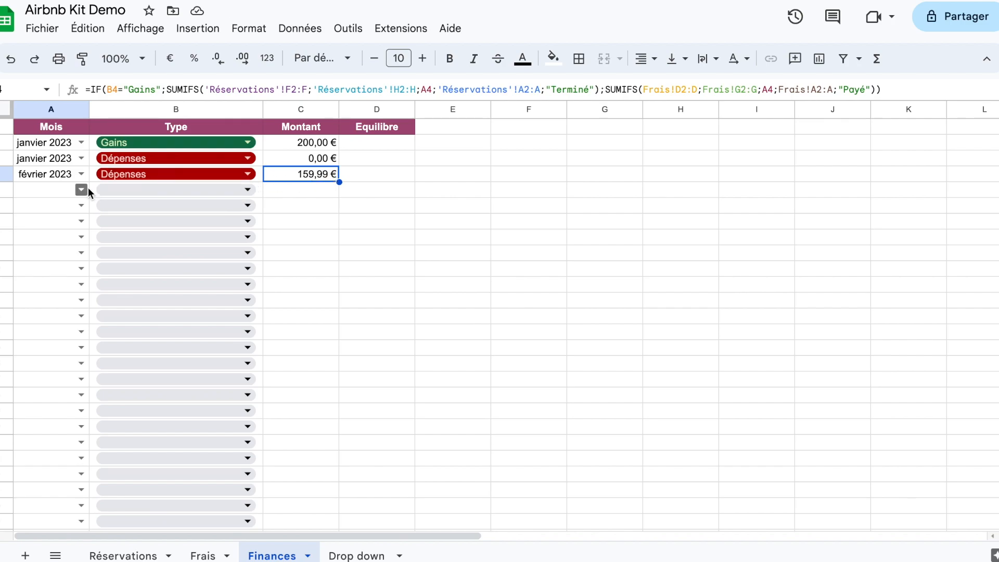
Set B4's type to Gains, and fill row 5 with month 01/02/2023 and type Dépenses
{"action": "left_click", "coordinate": [136, 179]}
{"action": "left_click", "coordinate": [131, 198]}
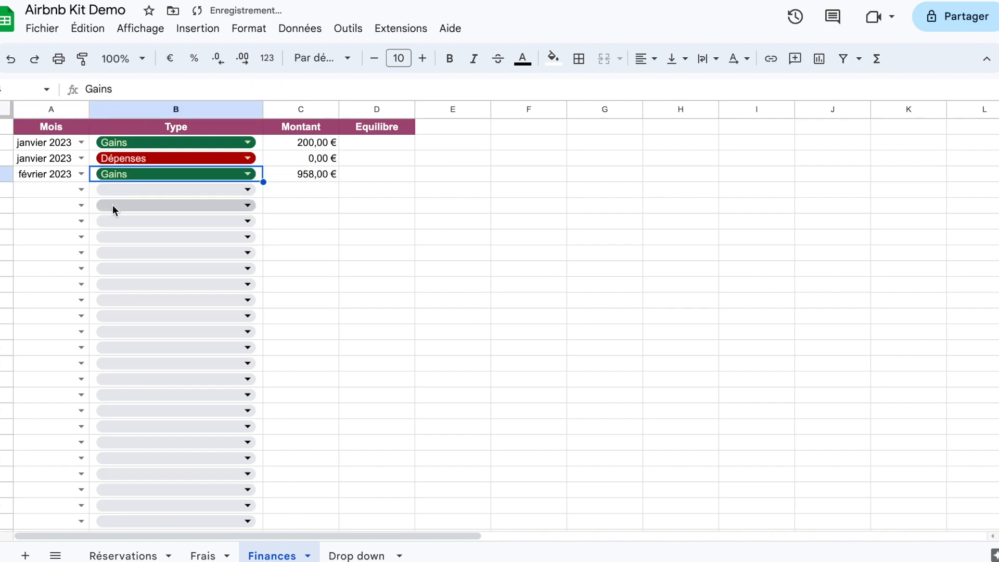
{"action": "left_click", "coordinate": [81, 190]}
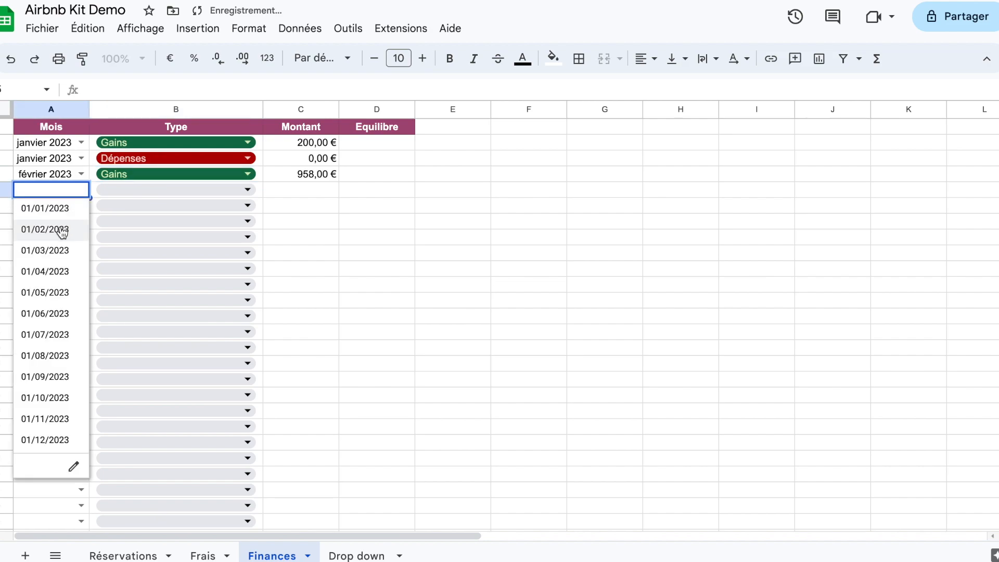
{"action": "left_click", "coordinate": [60, 230]}
{"action": "left_click", "coordinate": [229, 191]}
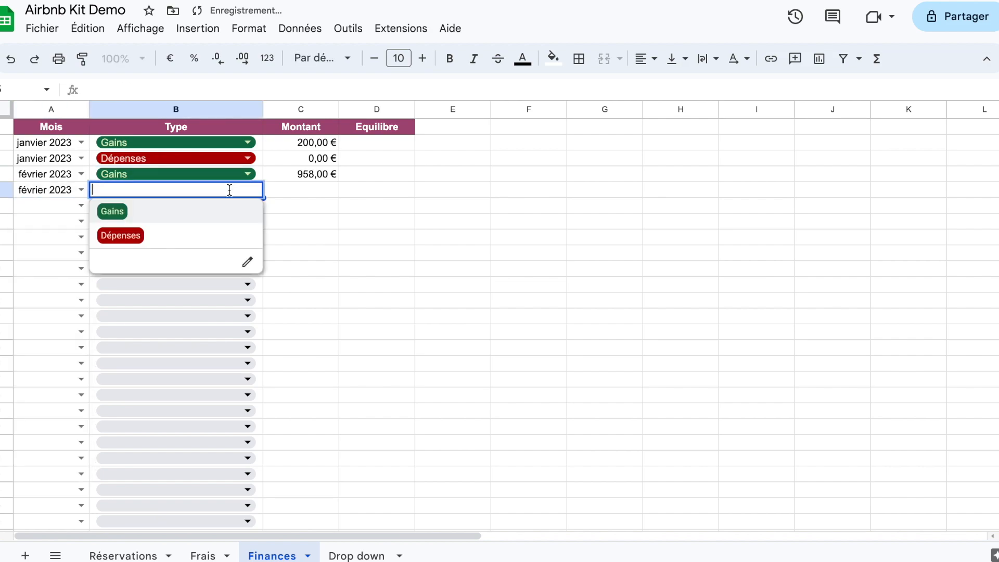
{"action": "left_click", "coordinate": [203, 234]}
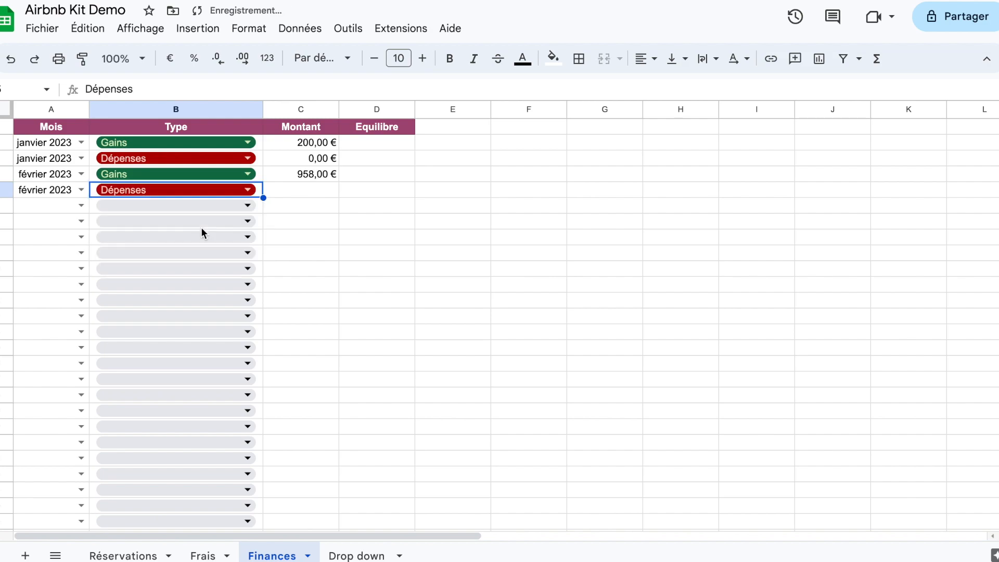
Fill C4's Montant formula down into C5
{"action": "left_click", "coordinate": [333, 174]}
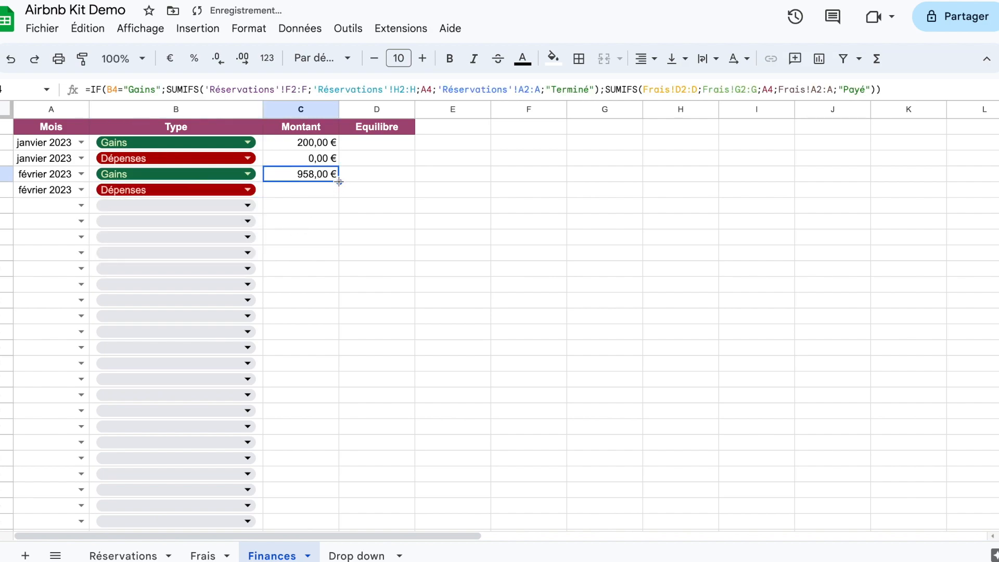
{"action": "left_click_drag", "start_coordinate": [339, 180], "coordinate": [339, 191]}
{"action": "left_click", "coordinate": [351, 208]}
Try to fill C4's formula upward into C2:C3, and inspect the copied formulas in the Montant column
{"action": "left_click", "coordinate": [331, 180]}
{"action": "left_click_drag", "start_coordinate": [339, 181], "coordinate": [339, 148]}
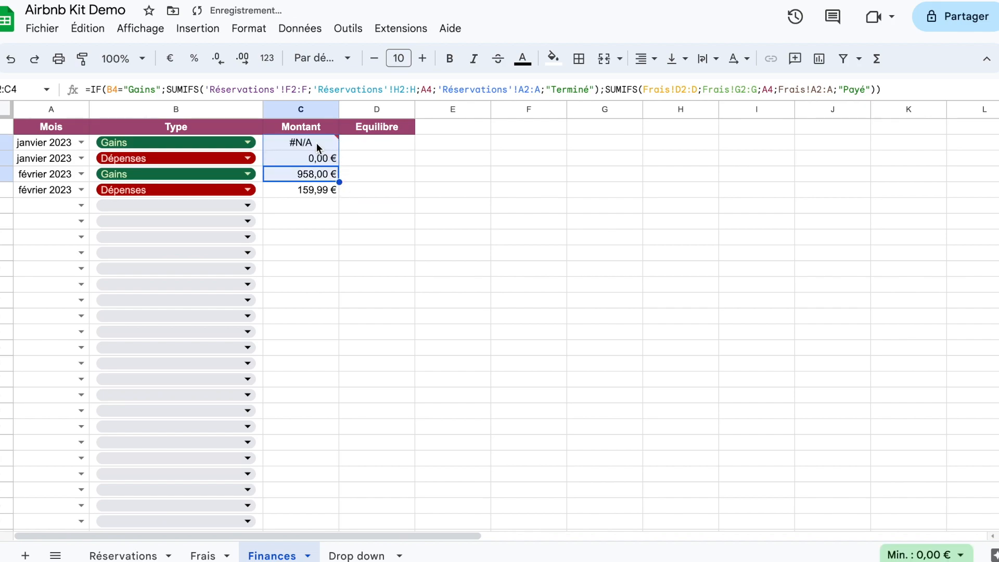
{"action": "left_click", "coordinate": [317, 142]}
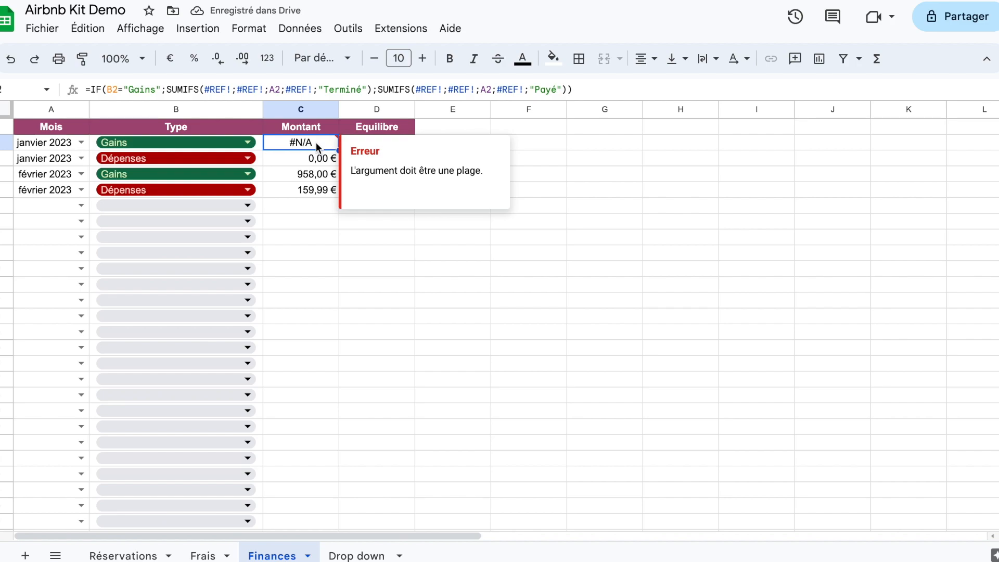
{"action": "left_click", "coordinate": [309, 159]}
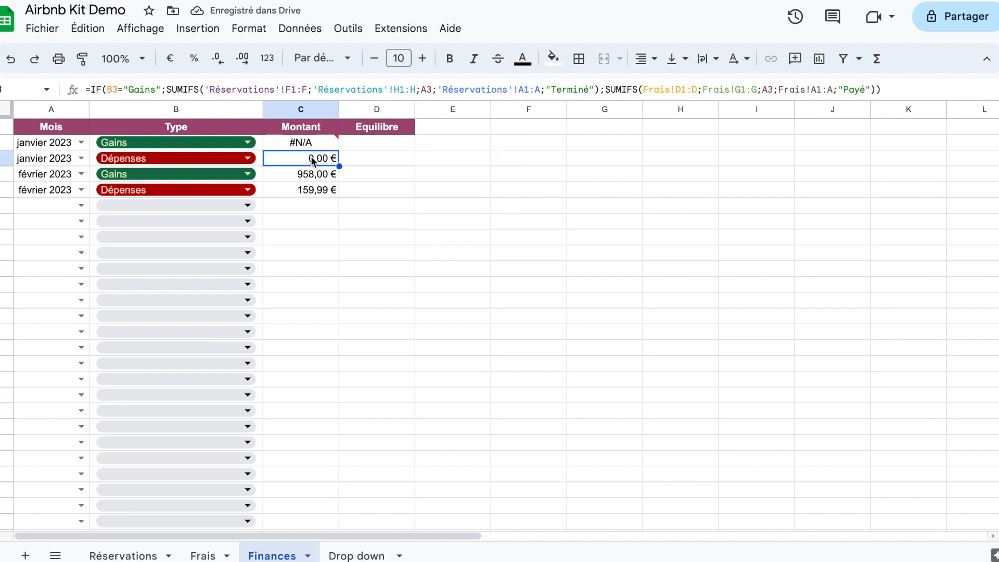
{"action": "left_click", "coordinate": [334, 188]}
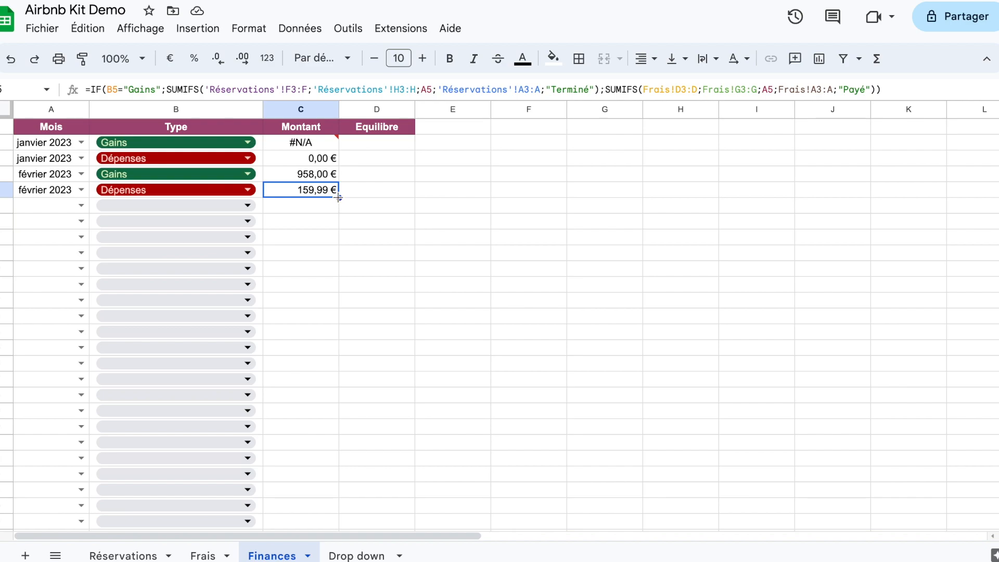
Fill row 6 with month 01/03/2023 and type Gains, and extend C5's Montant formula into C6
{"action": "left_click", "coordinate": [82, 205]}
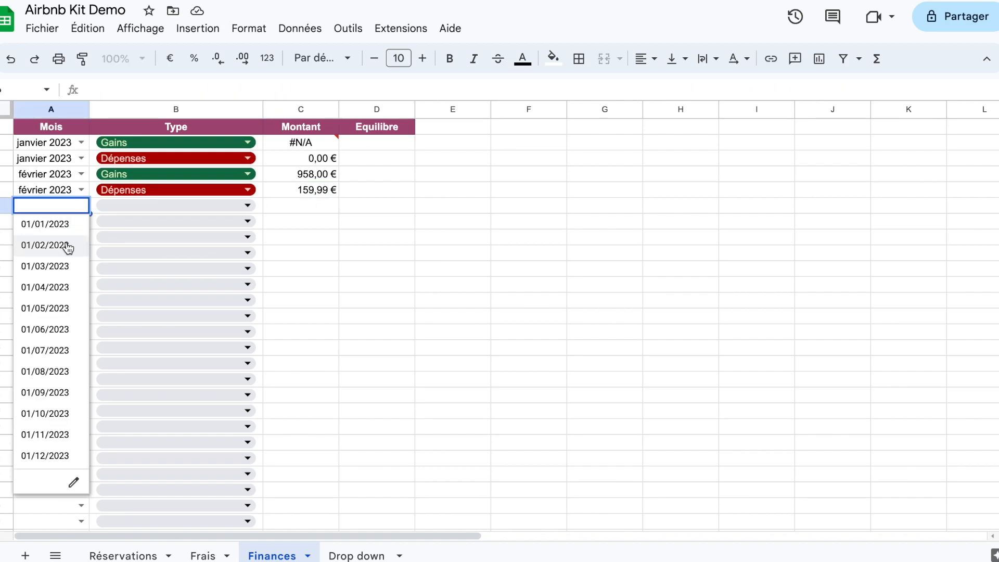
{"action": "left_click", "coordinate": [62, 266]}
{"action": "left_click", "coordinate": [248, 206]}
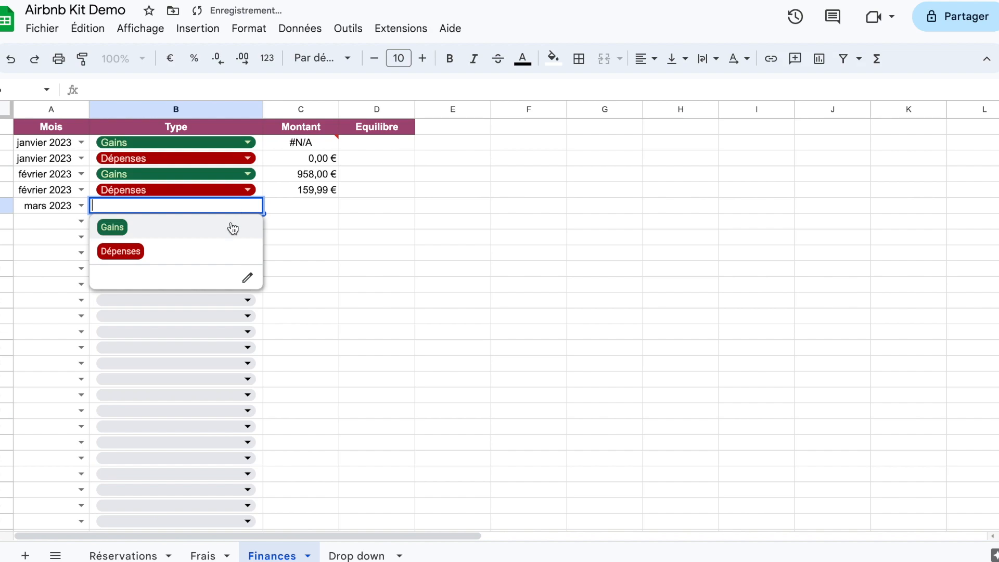
{"action": "left_click", "coordinate": [224, 229]}
{"action": "left_click", "coordinate": [334, 191]}
{"action": "left_click_drag", "start_coordinate": [339, 198], "coordinate": [339, 207]}
{"action": "left_click", "coordinate": [453, 221]}
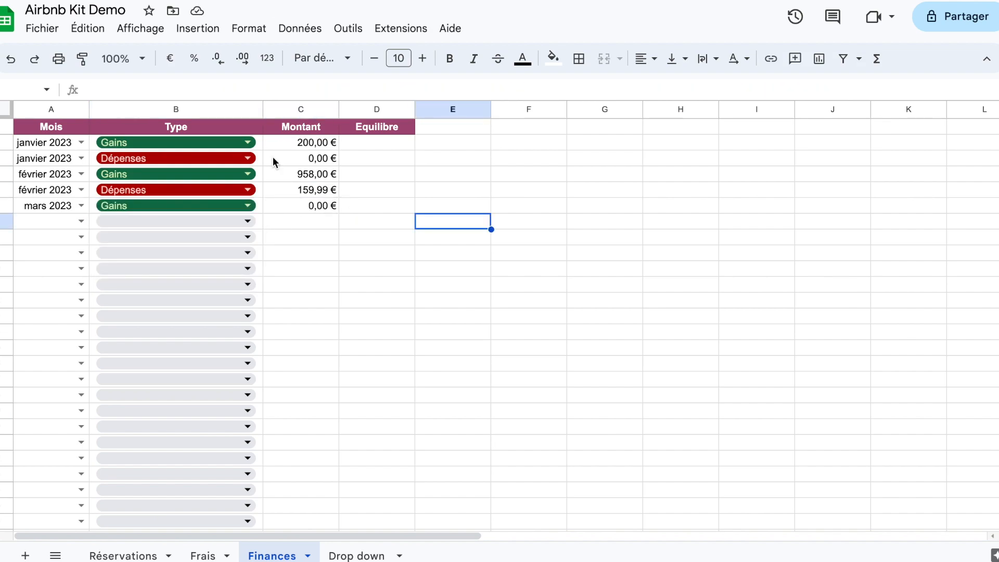
Test C2's formula by switching A2's month to 01/02/2023, 01/03/2023 and 01/04/2023, and set it back to 01/01/2023
{"action": "left_click", "coordinate": [82, 142]}
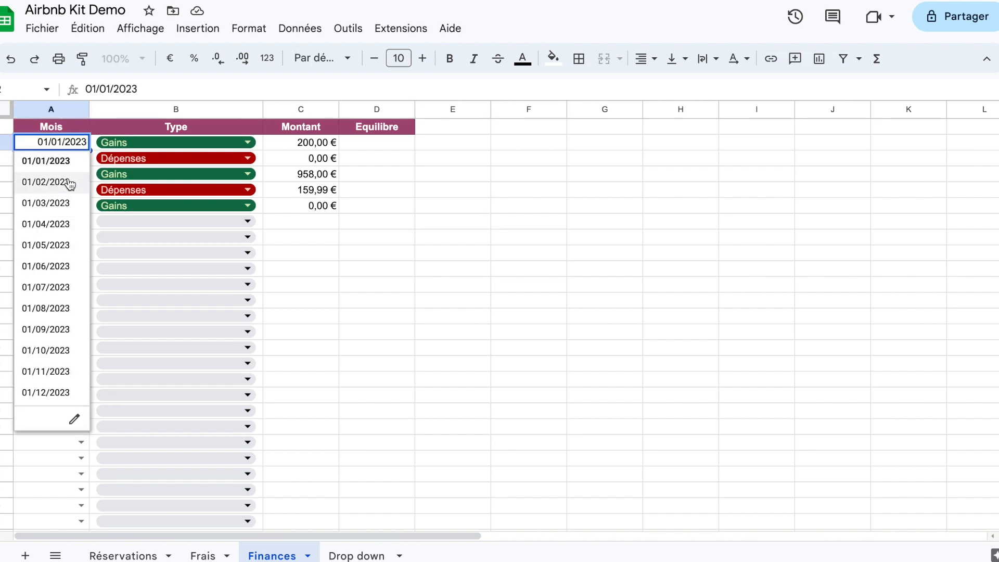
{"action": "left_click", "coordinate": [68, 180]}
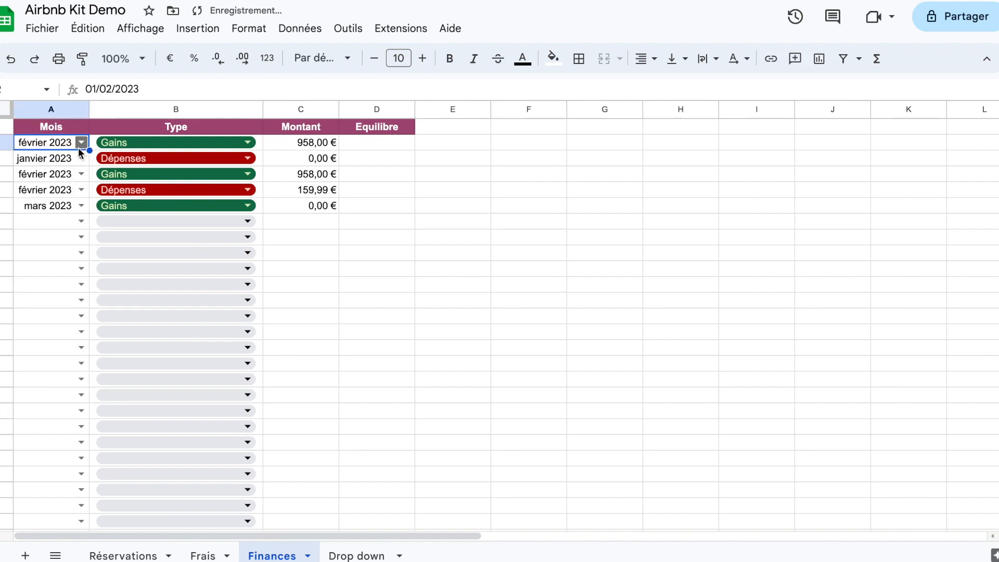
{"action": "left_click", "coordinate": [81, 142]}
{"action": "left_click", "coordinate": [59, 200]}
{"action": "left_click", "coordinate": [81, 142]}
{"action": "left_click", "coordinate": [61, 223]}
{"action": "left_click", "coordinate": [81, 142]}
{"action": "left_click", "coordinate": [58, 161]}
{"action": "left_click", "coordinate": [391, 161]}
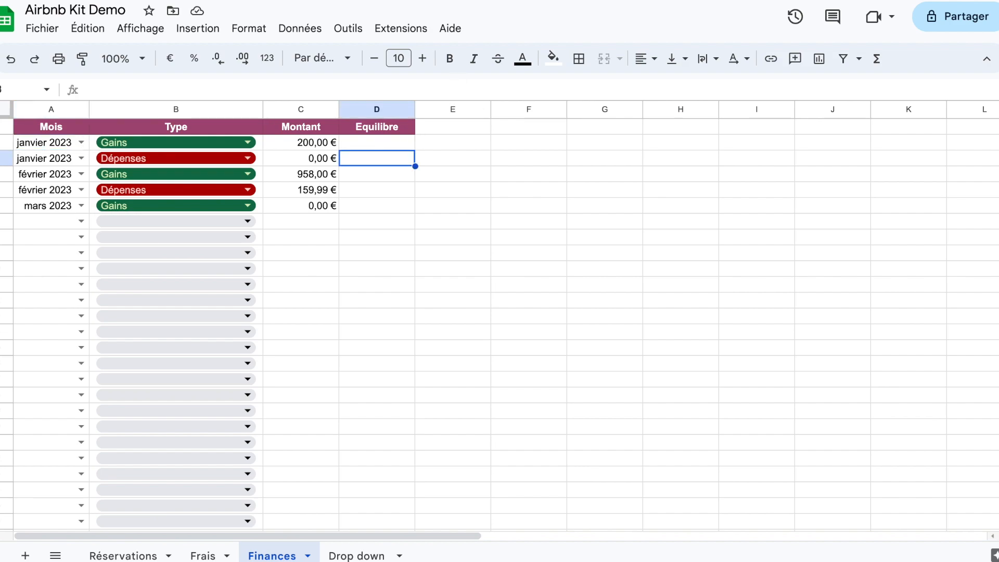
{"action": "type", "text": "=IF("}
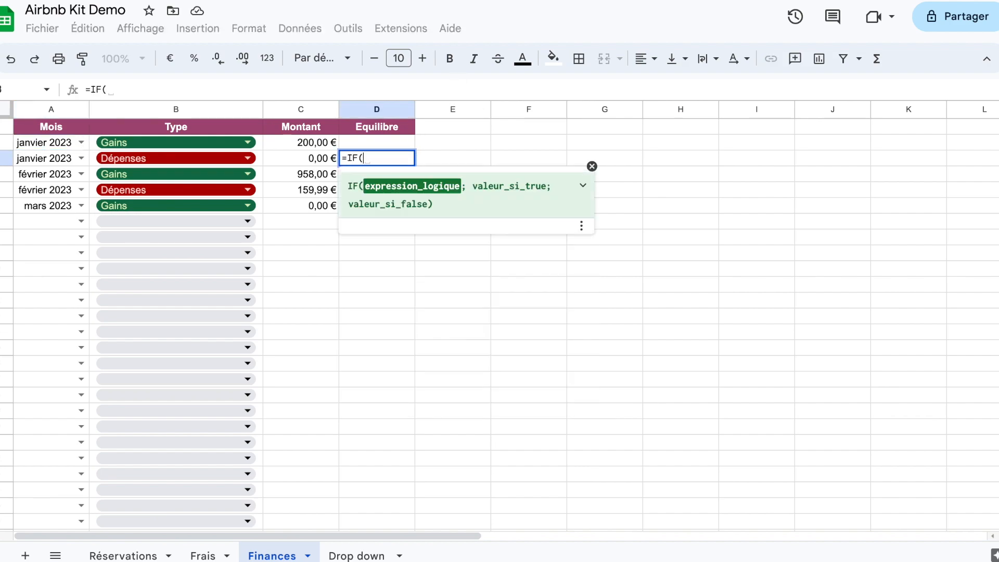
{"action": "key", "text": "BackSpace"}
{"action": "key", "text": "BackSpace"}
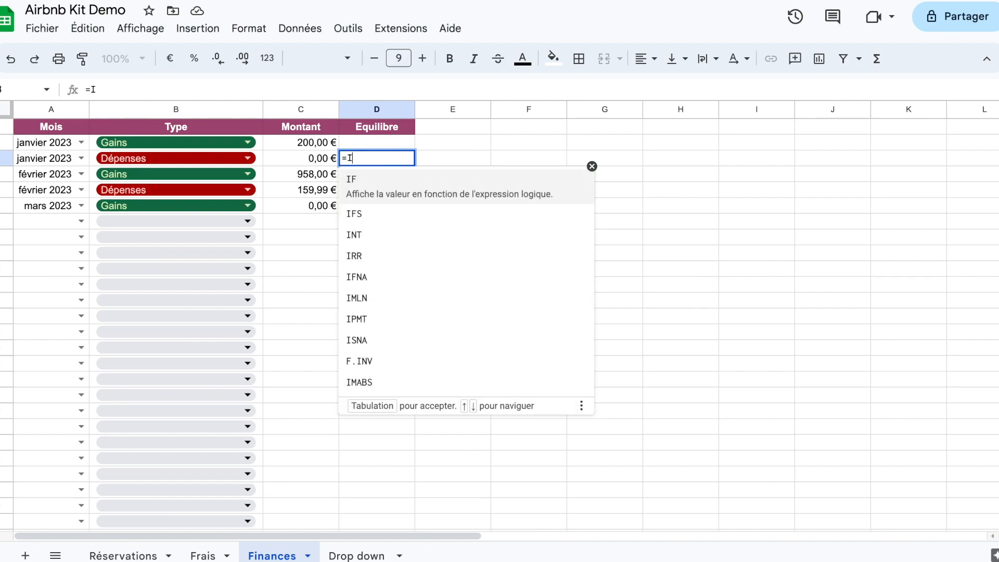
{"action": "key", "text": "BackSpace"}
{"action": "key", "text": "BackSpace"}
{"action": "left_click", "coordinate": [395, 139]}
{"action": "type", "text": "=IF("}
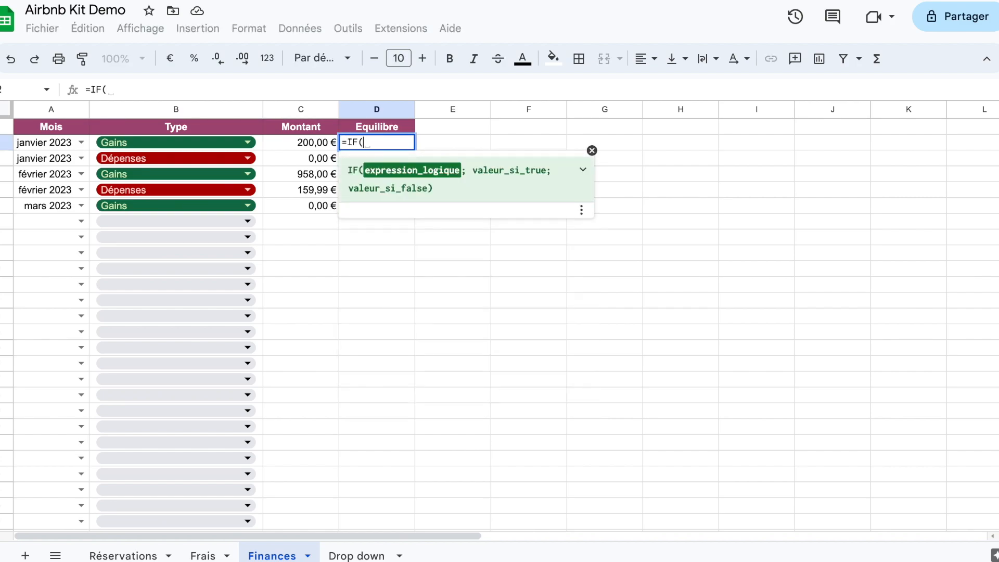
{"action": "left_click", "coordinate": [241, 145]}
{"action": "type", "text": "=\"Dépenses"}
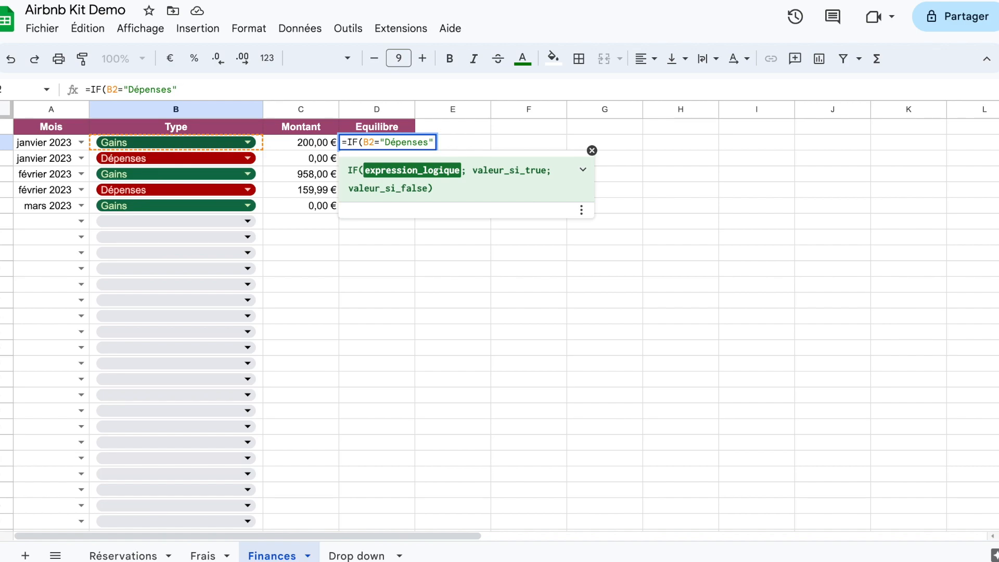
{"action": "key", "text": "Escape"}
Start an IF formula in D3 that tests whether B3 equals "Dépenses"
{"action": "left_click", "coordinate": [354, 158]}
{"action": "type", "text": "=IF("}
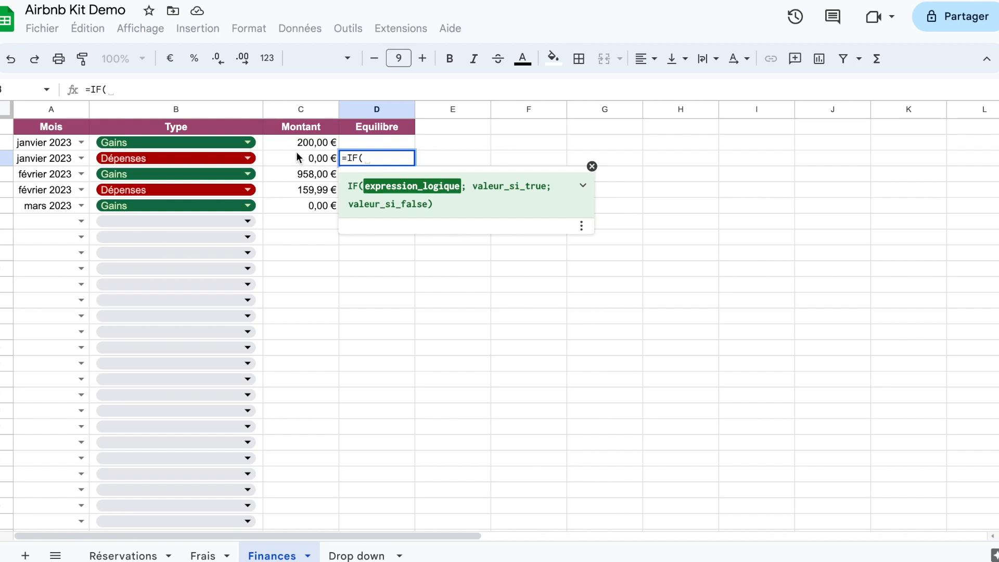
{"action": "left_click", "coordinate": [261, 157]}
{"action": "type", "text": "=d"}
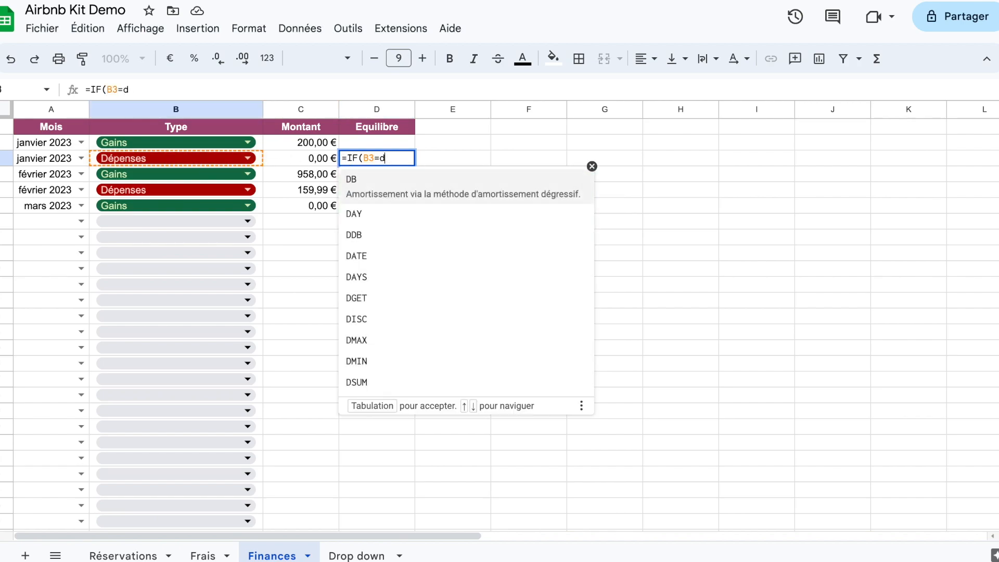
{"action": "key", "text": "BackSpace"}
{"action": "type", "text": "\"D"}
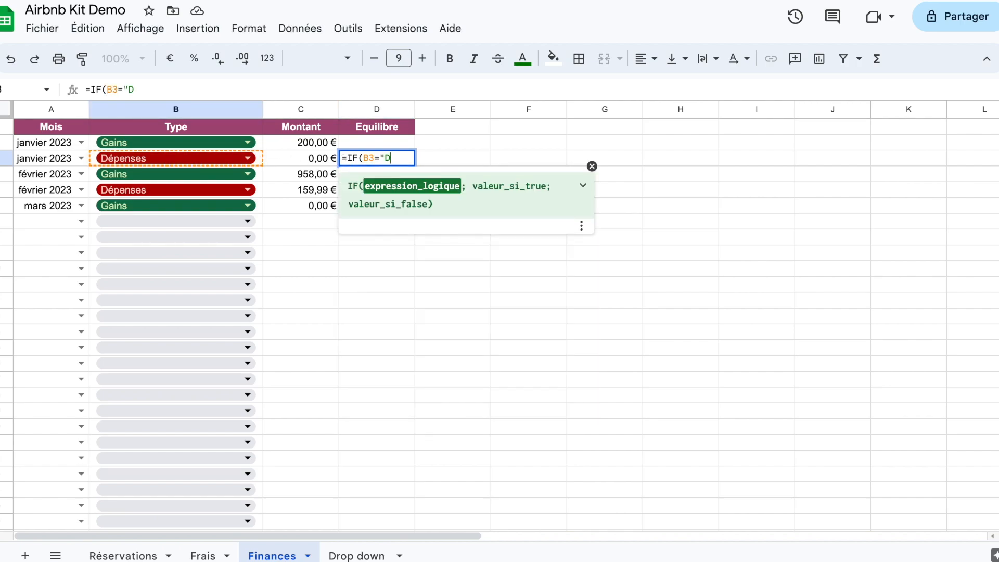
{"action": "type", "text": "éprnses\""}
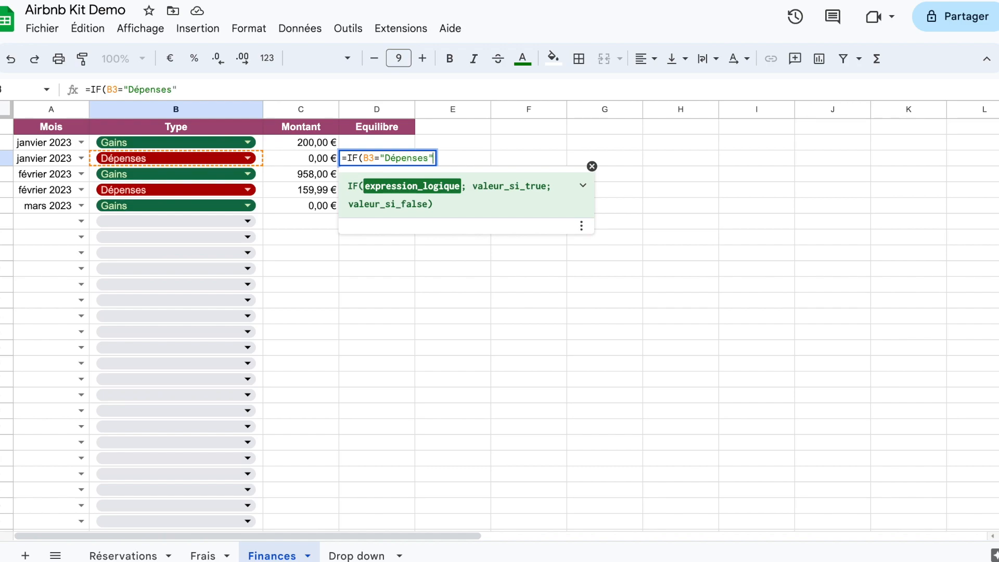
Complete D3's formula with C2-C3 if true and 0 if false, and apply the suggested autofill through D6
{"action": "type", "text": ";"}
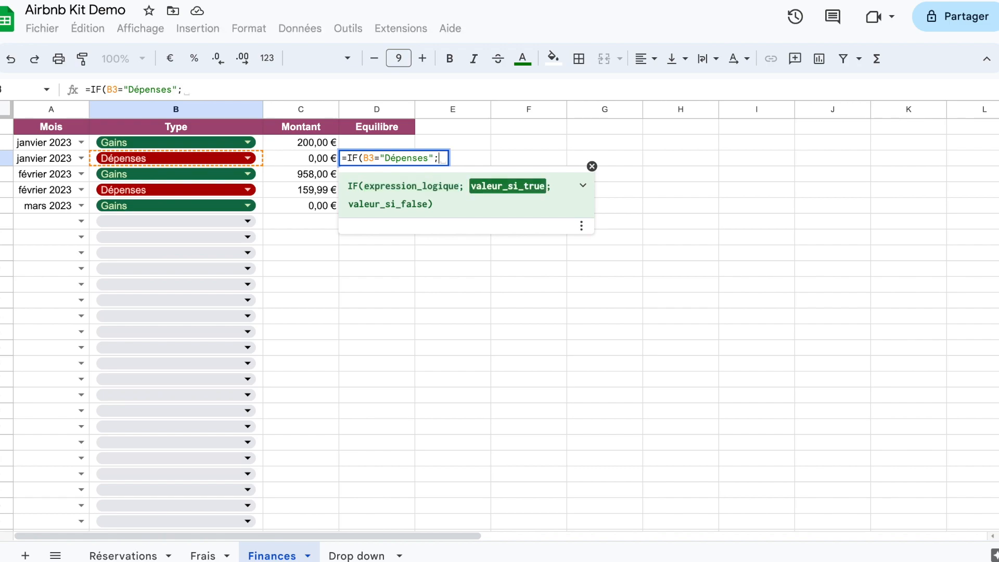
{"action": "left_click", "coordinate": [311, 145]}
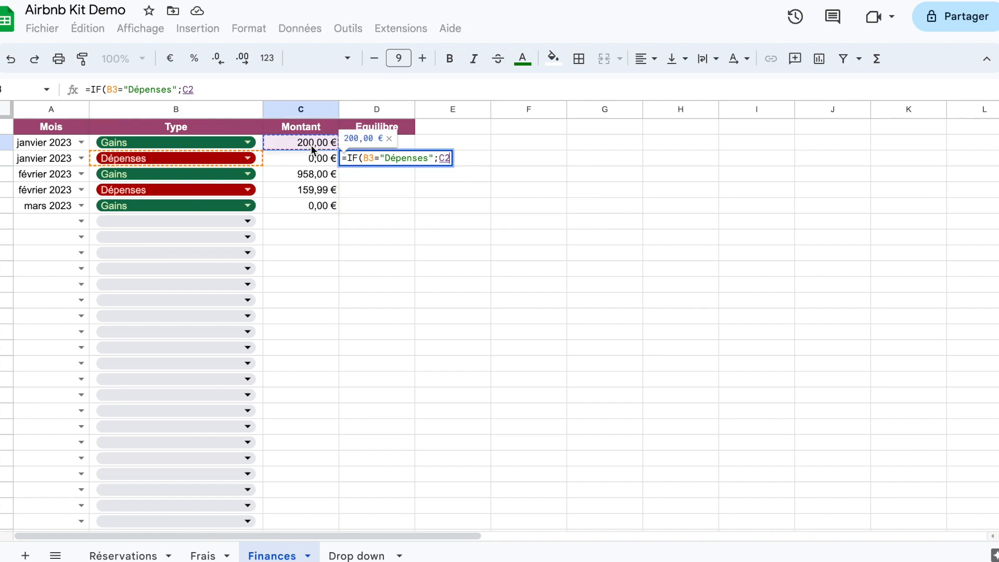
{"action": "type", "text": "-"}
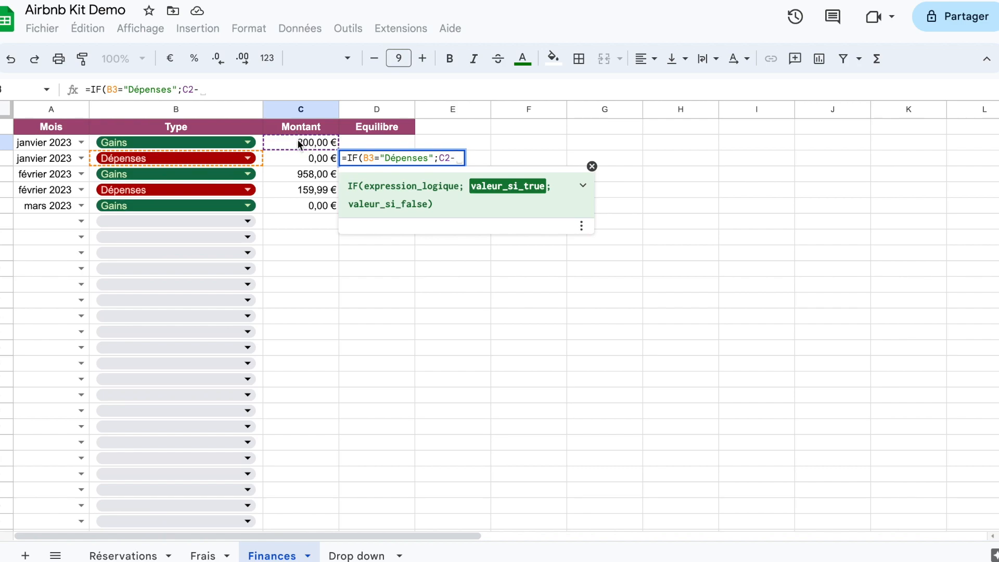
{"action": "left_click", "coordinate": [305, 159]}
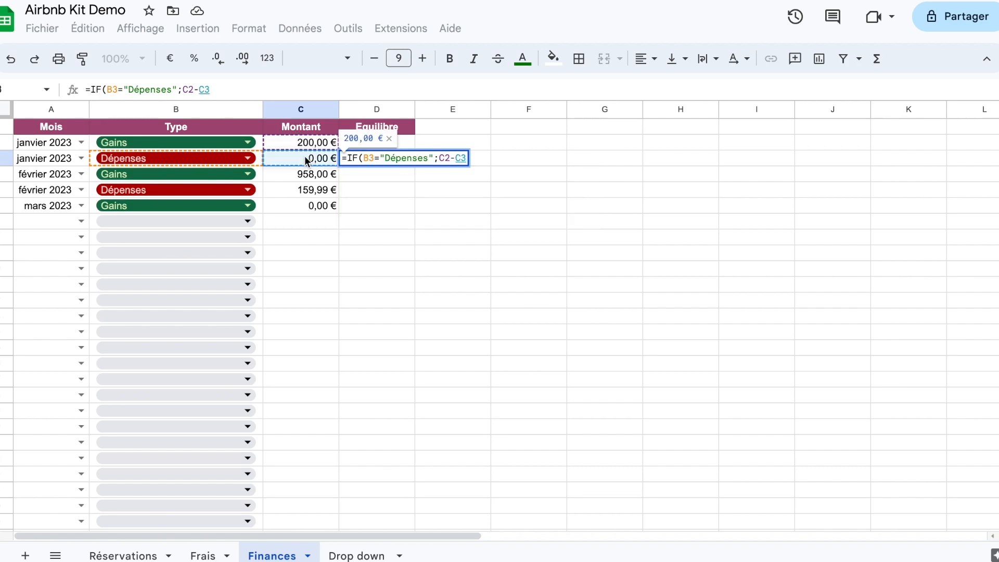
{"action": "type", "text": ";"}
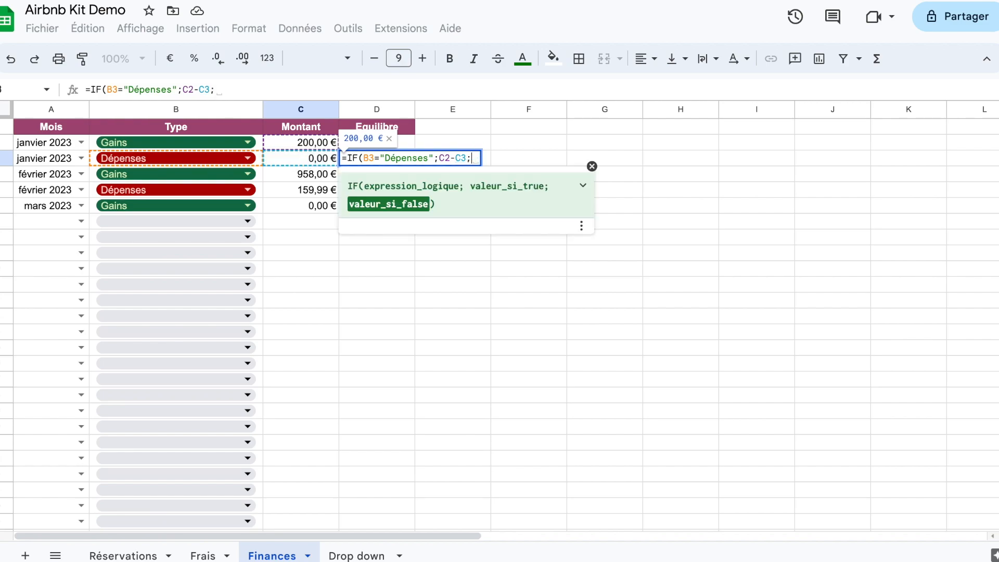
{"action": "type", "text": "0"}
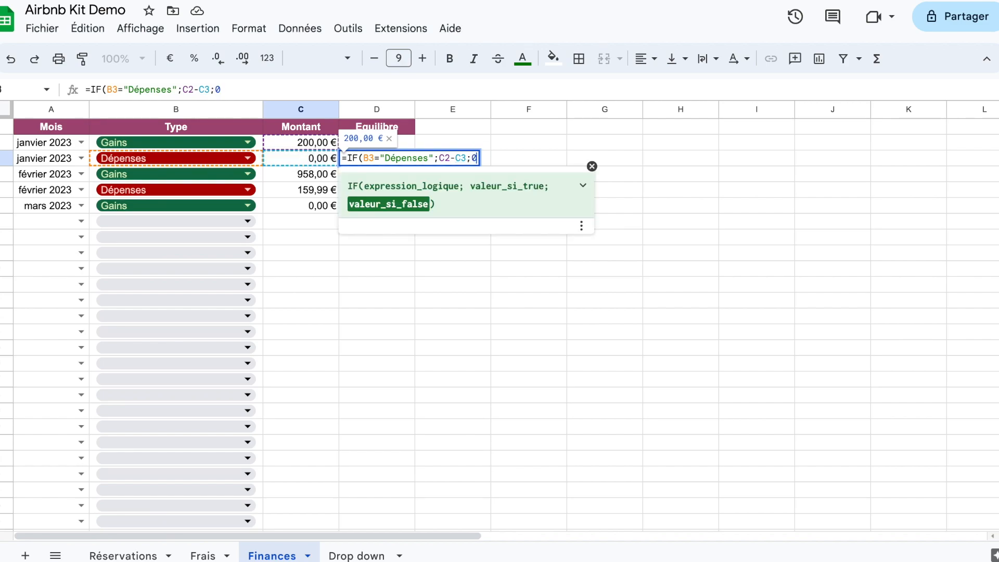
{"action": "type", "text": ")"}
{"action": "key", "text": "Return"}
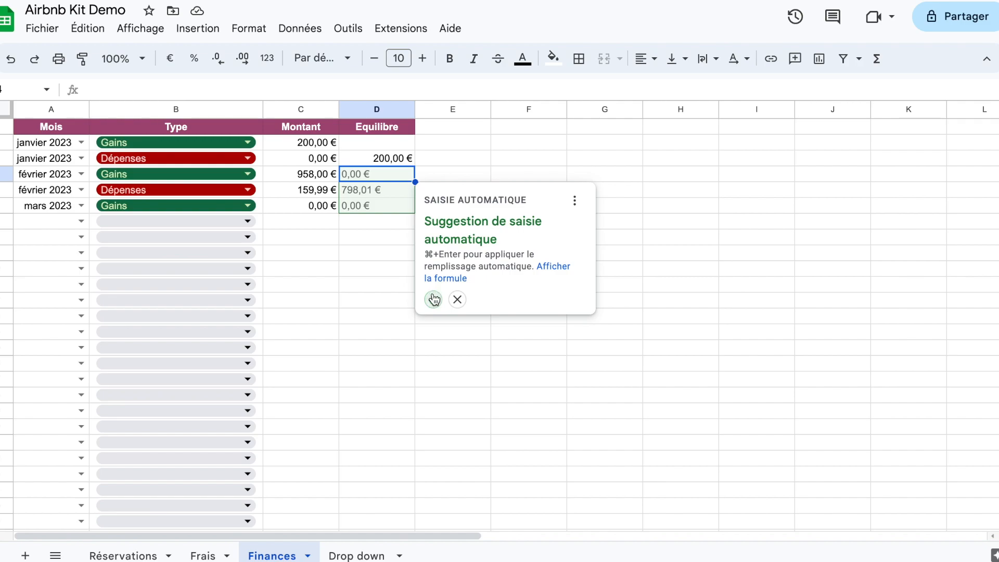
{"action": "left_click", "coordinate": [433, 299]}
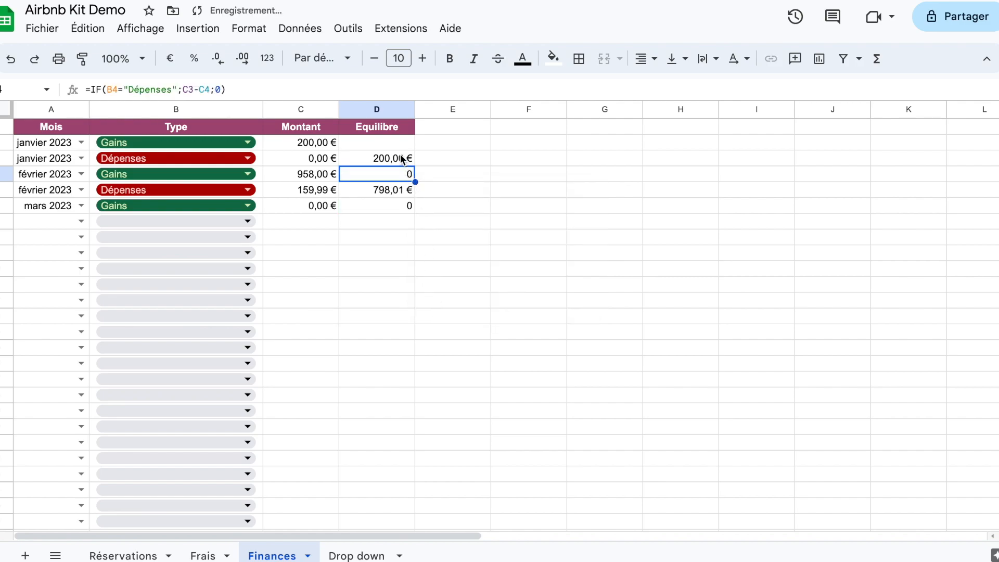
Change D3's value-if-false to an empty string ("") and fill the formula down to D6
{"action": "left_click", "coordinate": [401, 156]}
{"action": "double_click", "coordinate": [400, 158]}
{"action": "left_click", "coordinate": [479, 158]}
{"action": "key", "text": "BackSpace"}
{"action": "type", "text": "\"\""}
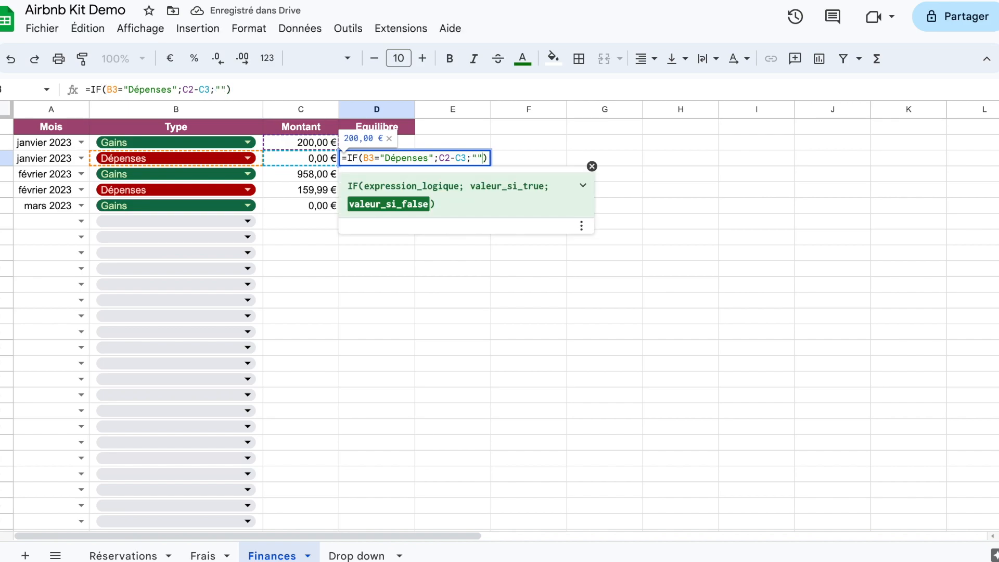
{"action": "key", "text": "Return"}
{"action": "left_click", "coordinate": [413, 157]}
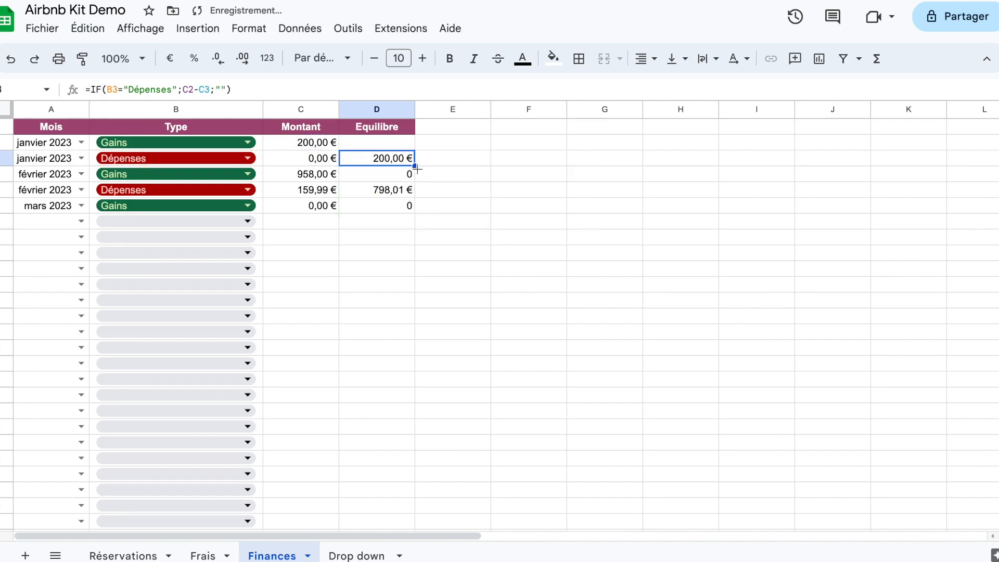
{"action": "left_click_drag", "start_coordinate": [414, 166], "coordinate": [413, 205]}
Create a conditional formatting rule on D2:D1000 with the condition "Supérieur ou égal à" 0
{"action": "left_click", "coordinate": [388, 142]}
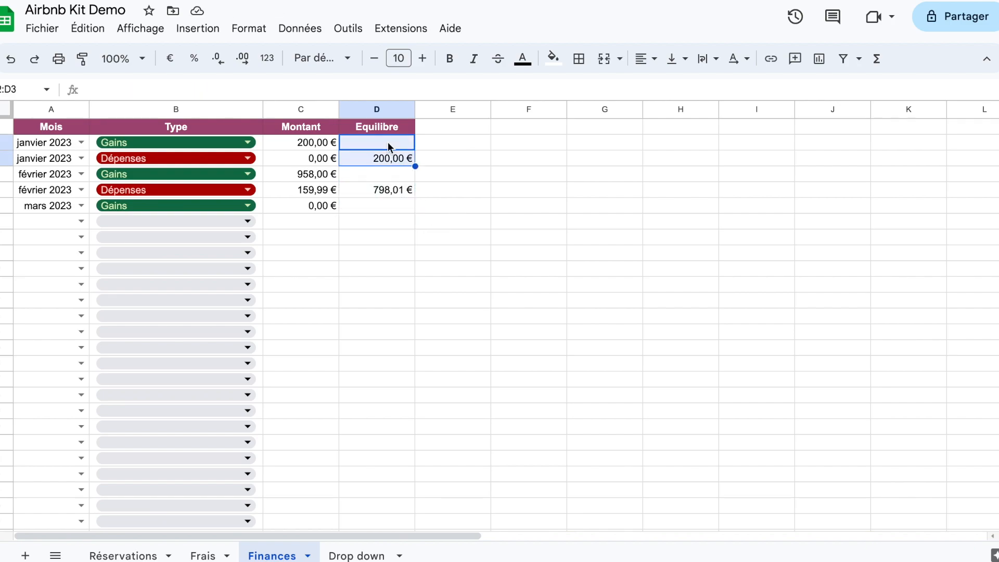
{"action": "key", "text": "ctrl+shift+Down"}
{"action": "key", "text": "ctrl+shift+Down"}
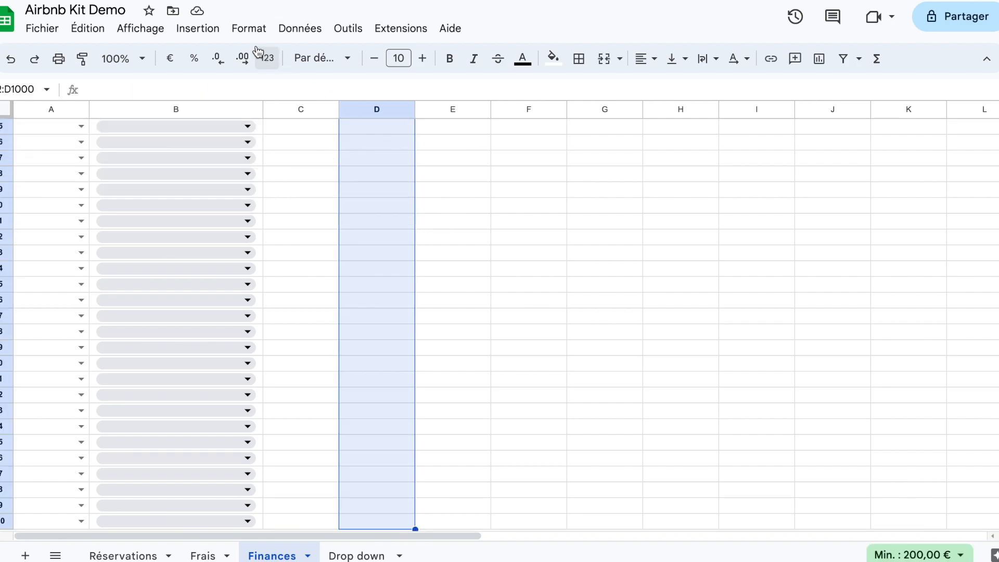
{"action": "left_click", "coordinate": [249, 28]}
{"action": "left_click", "coordinate": [309, 286]}
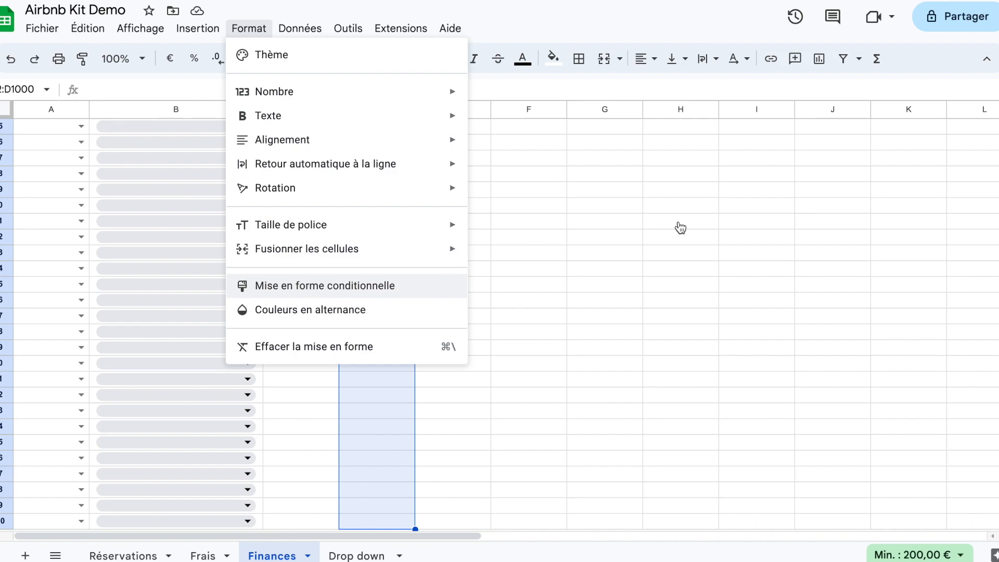
{"action": "left_click", "coordinate": [867, 266]}
{"action": "scroll", "coordinate": [863, 367], "scroll_direction": "down", "scroll_amount": 3}
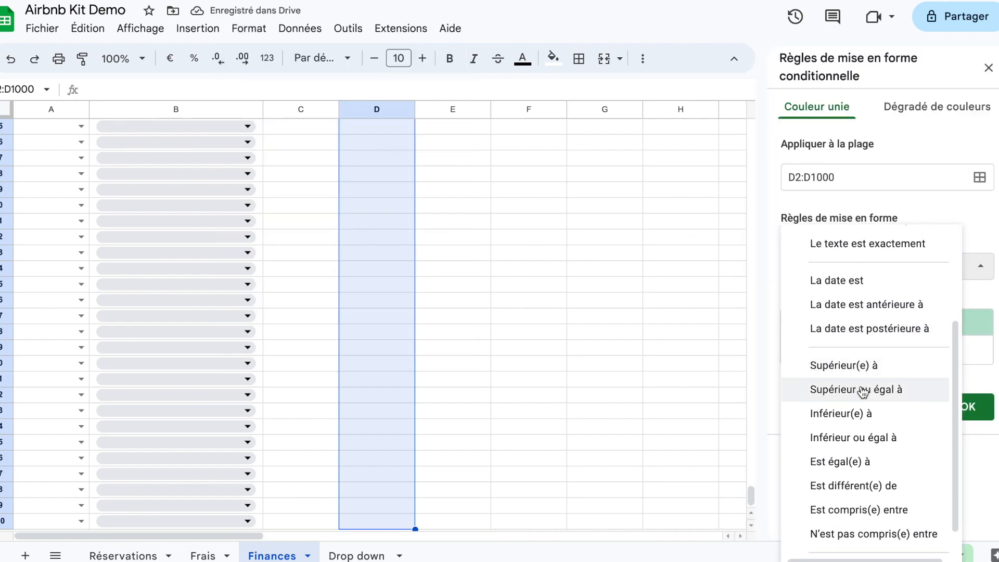
{"action": "left_click", "coordinate": [863, 390]}
{"action": "left_click", "coordinate": [861, 298]}
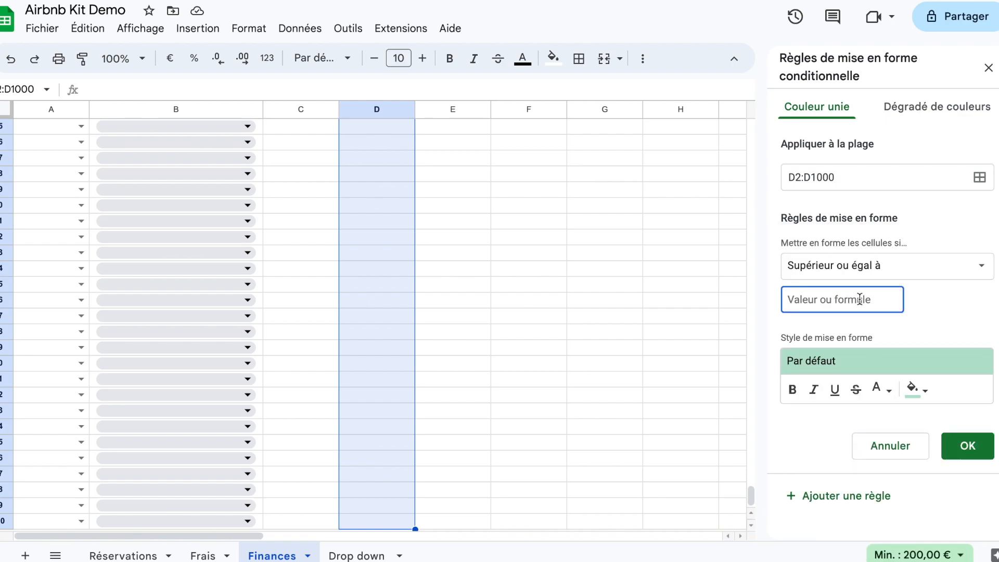
{"action": "type", "text": "0"}
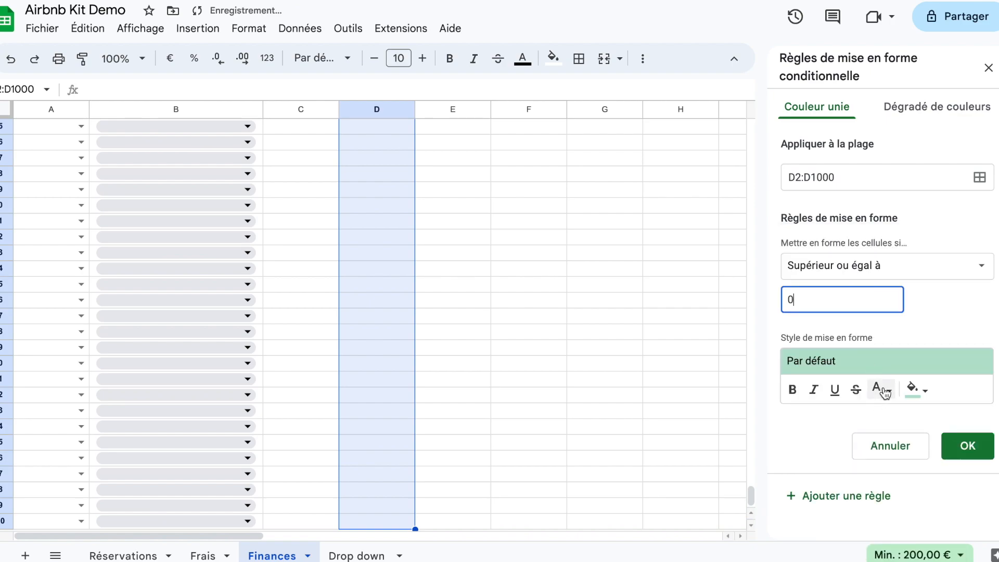
Style the rule with bold dark green text and no fill colour
{"action": "left_click", "coordinate": [879, 389]}
{"action": "left_click", "coordinate": [950, 260]}
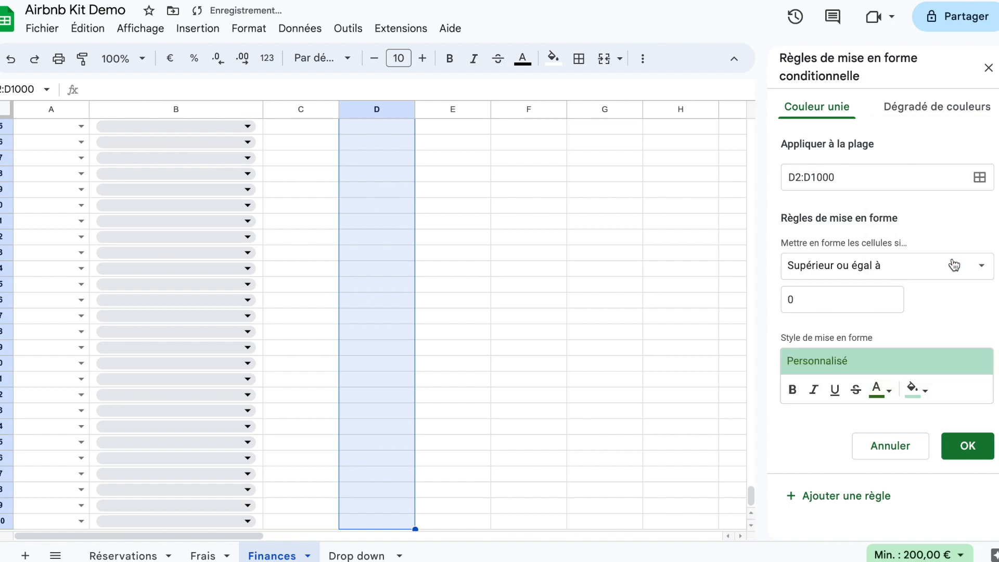
{"action": "left_click", "coordinate": [801, 391]}
{"action": "left_click", "coordinate": [914, 391]}
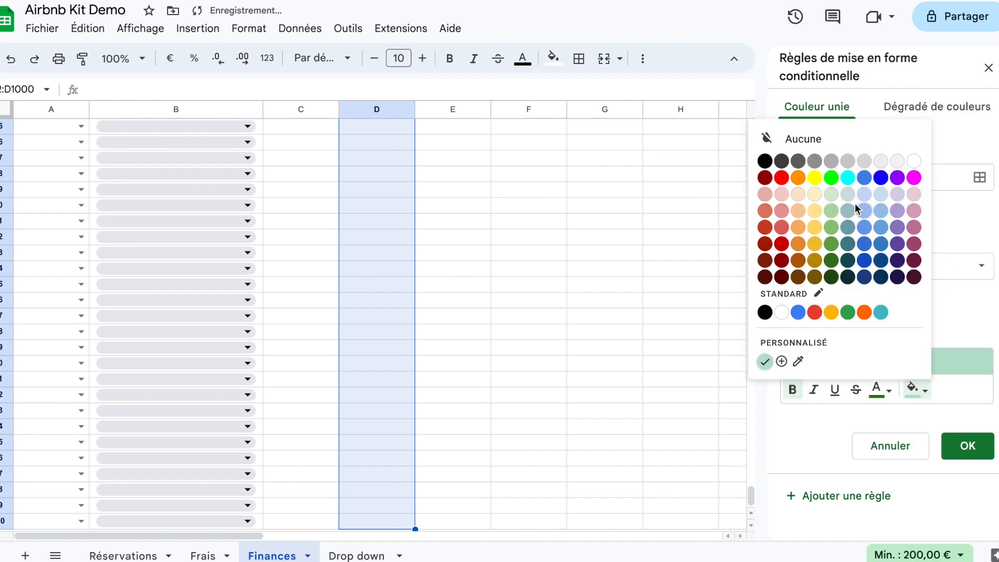
{"action": "left_click", "coordinate": [803, 138]}
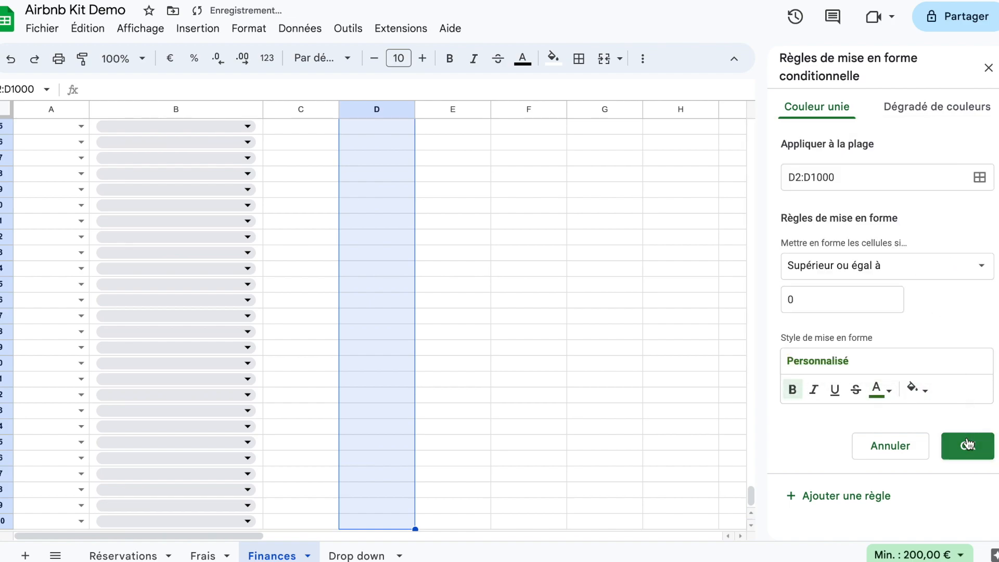
Add a second rule on D2:D1000 giving values "Inférieur(e) à" 0 bold red text, and close the conditional formatting rules
{"action": "left_click", "coordinate": [840, 497]}
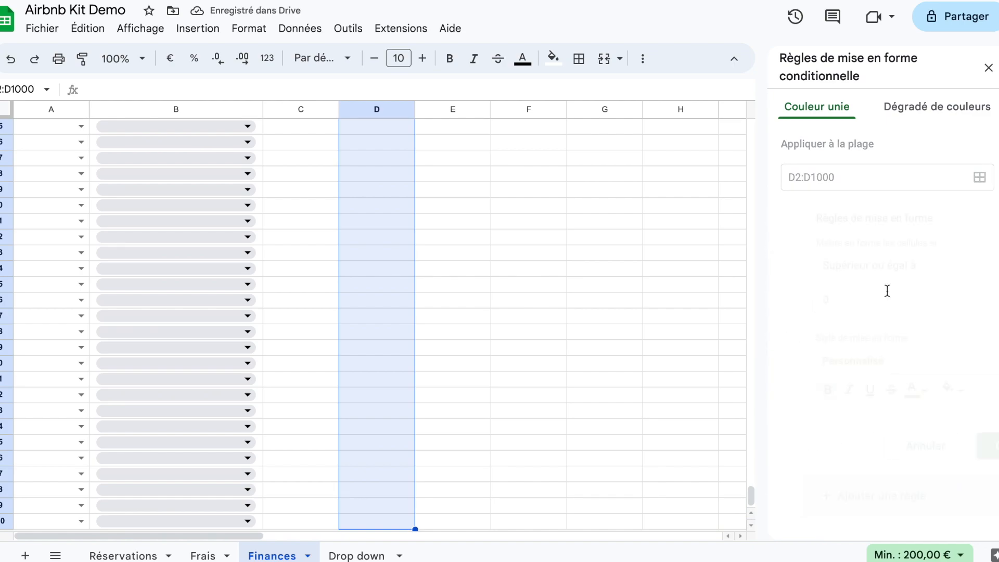
{"action": "left_click", "coordinate": [895, 279]}
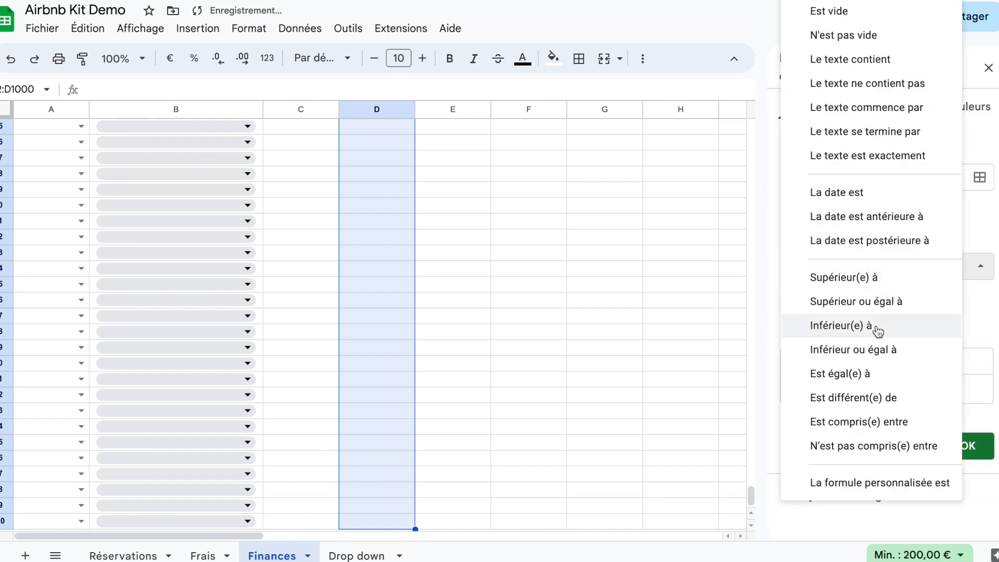
{"action": "left_click", "coordinate": [878, 328]}
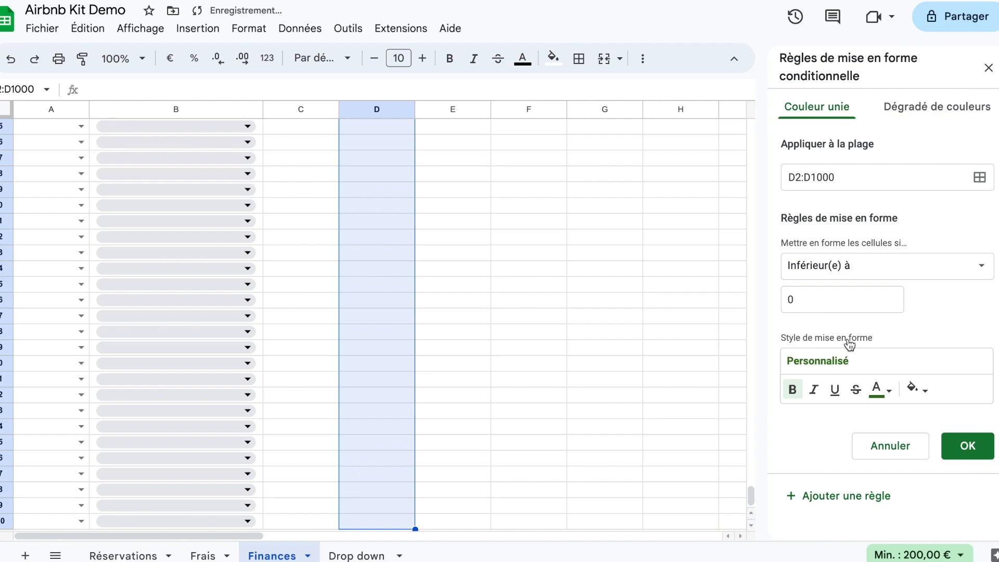
{"action": "left_click", "coordinate": [883, 390]}
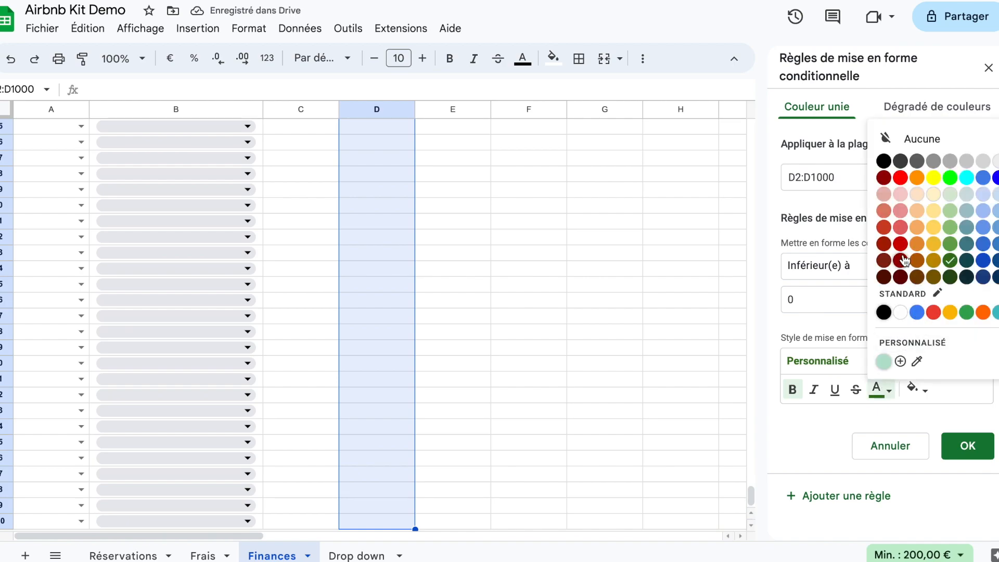
{"action": "left_click", "coordinate": [900, 259]}
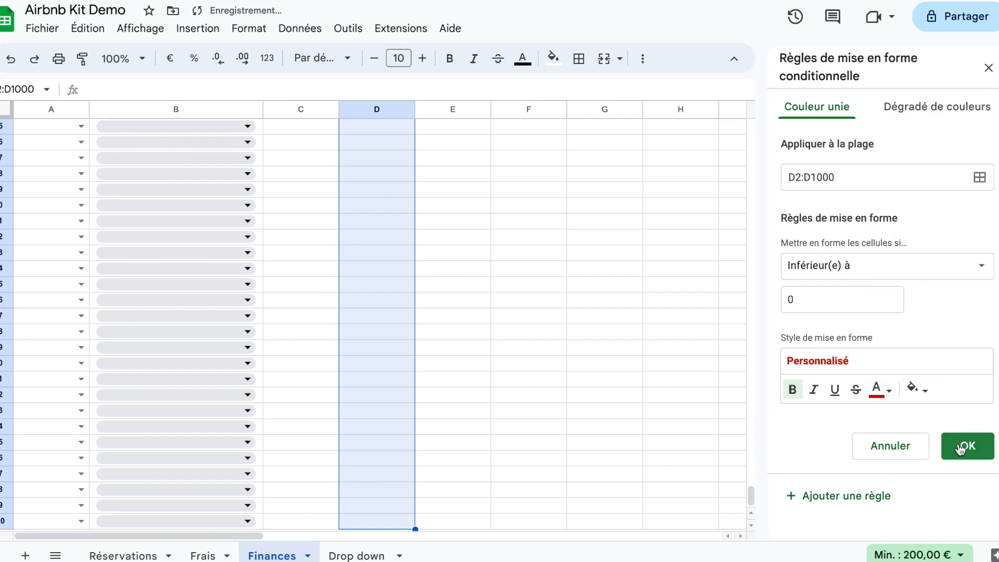
{"action": "left_click", "coordinate": [960, 447]}
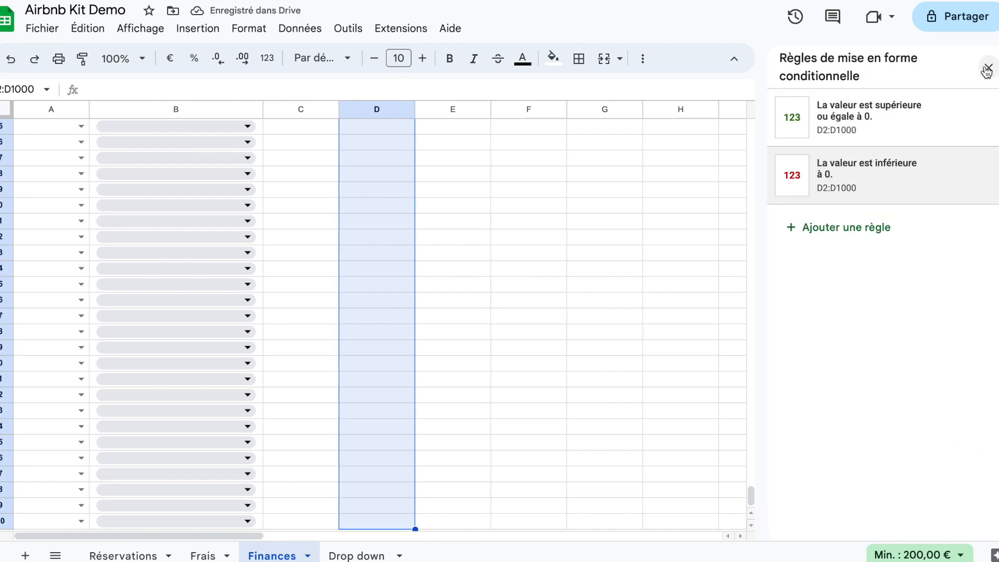
{"action": "left_click", "coordinate": [987, 70]}
{"action": "key", "text": "Up"}
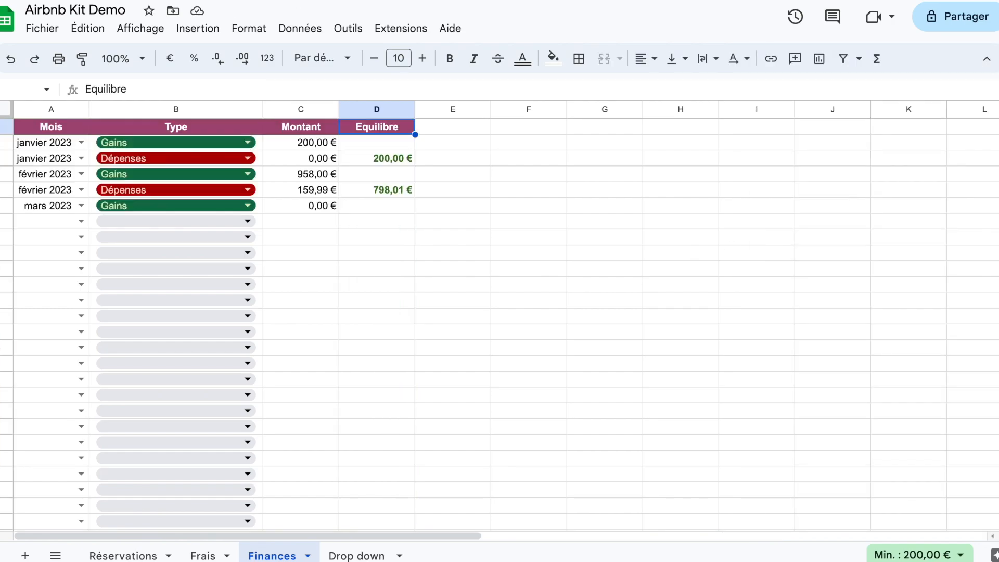
Set up a conditional formatting rule on columns A to D with the custom formula =$B$2:$B="Gains"
{"action": "left_click_drag", "start_coordinate": [64, 110], "coordinate": [360, 108]}
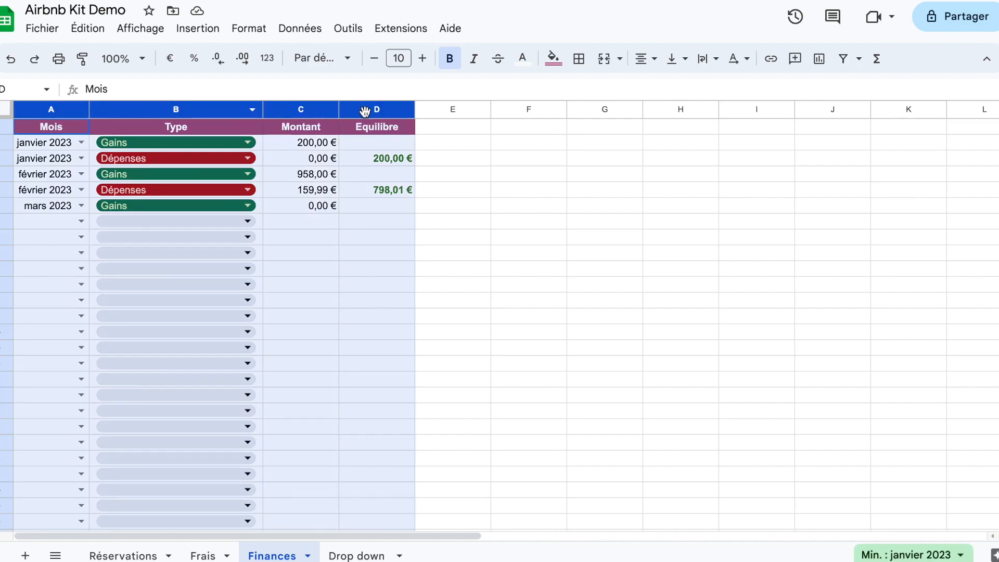
{"action": "left_click", "coordinate": [228, 34]}
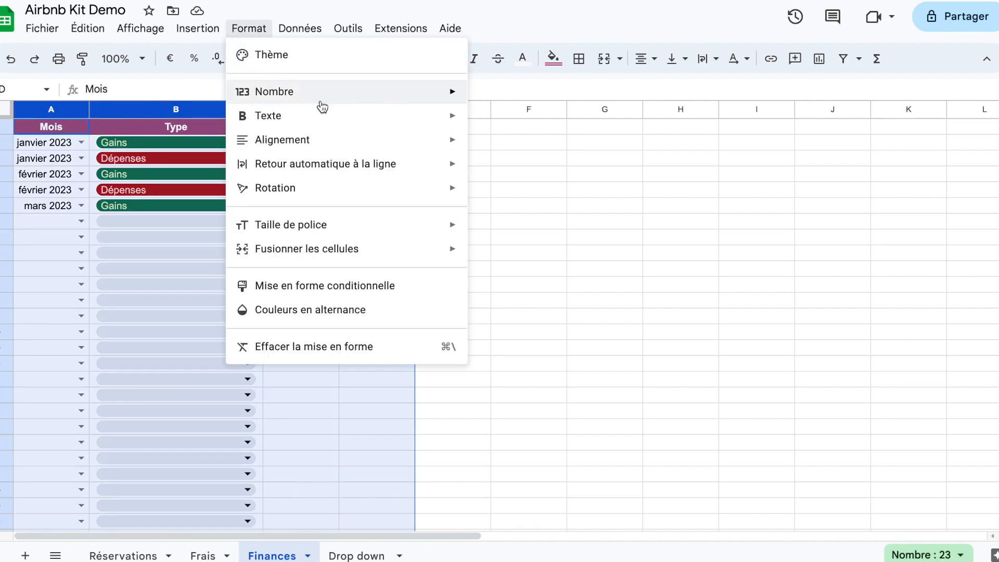
{"action": "left_click", "coordinate": [329, 284]}
{"action": "left_click", "coordinate": [841, 514]}
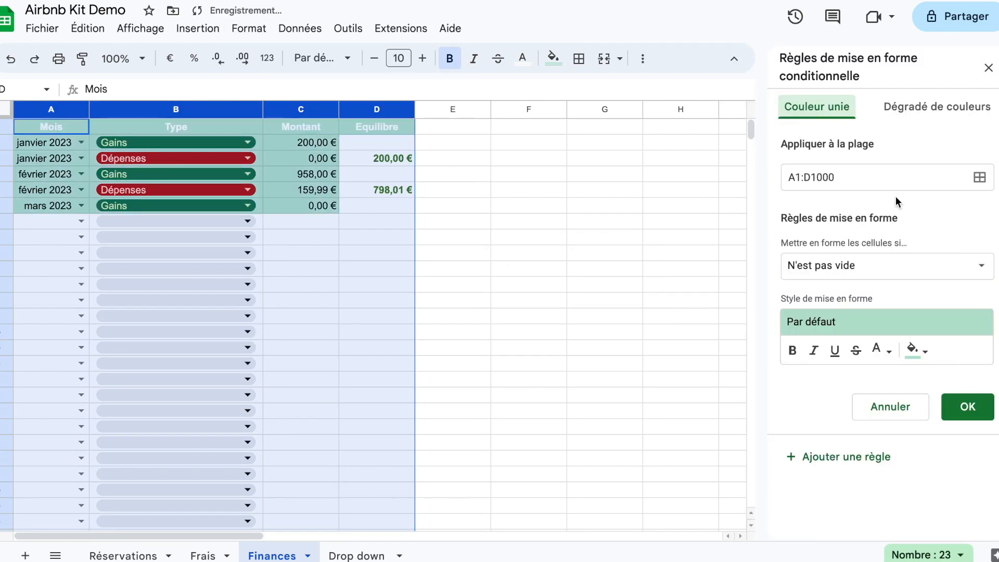
{"action": "left_click", "coordinate": [868, 265]}
{"action": "scroll", "coordinate": [852, 502], "scroll_direction": "down", "scroll_amount": 3}
{"action": "left_click", "coordinate": [864, 539]}
{"action": "left_click", "coordinate": [850, 294]}
{"action": "type", "text": "=$B$"}
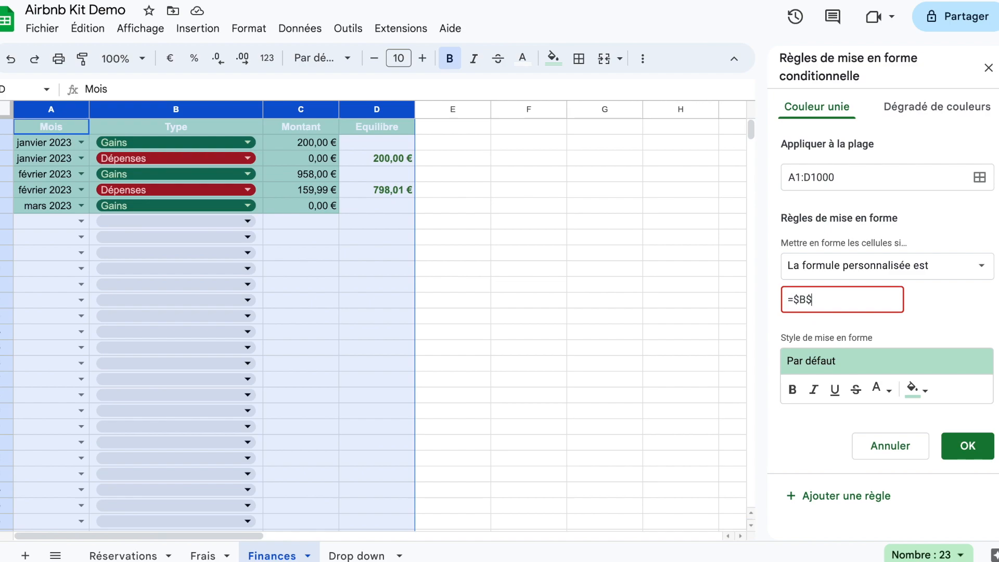
{"action": "type", "text": "2:$B=\"Gains\""}
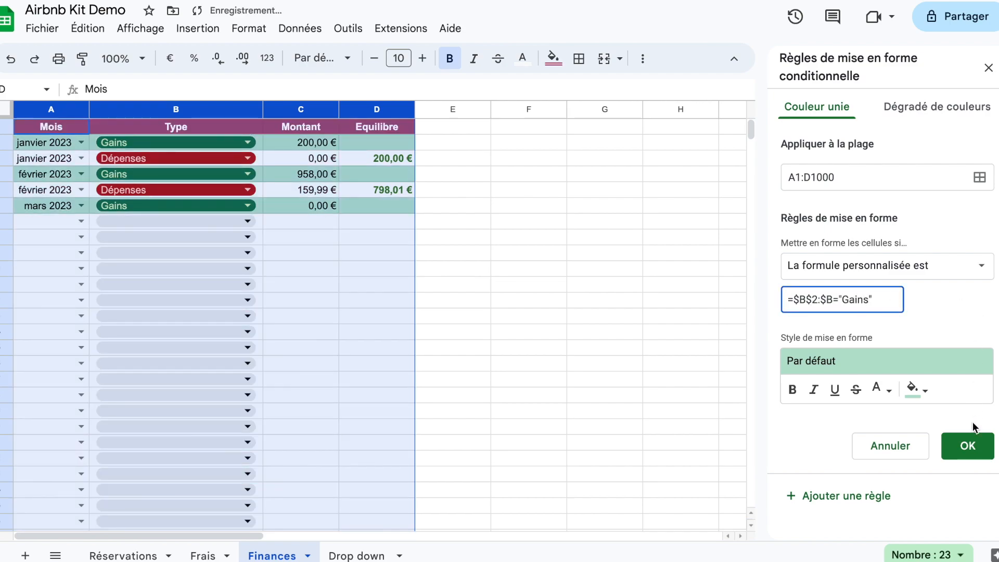
Change the formula of the additional conditional formatting rule on A1:D1000 to =$B$2:$B="Dépenses"
{"action": "left_click", "coordinate": [867, 300]}
{"action": "key", "text": "BackSpace"}
{"action": "key", "text": "BackSpace"}
{"action": "key", "text": "BackSpace"}
{"action": "key", "text": "BackSpace"}
{"action": "key", "text": "BackSpace"}
{"action": "key", "text": "BackSpace"}
{"action": "type", "text": "Dépenses\""}
Give the Dépenses rule a light red fill, save it and close the conditional formatting rules
{"action": "left_click", "coordinate": [913, 389]}
{"action": "left_click", "coordinate": [781, 195]}
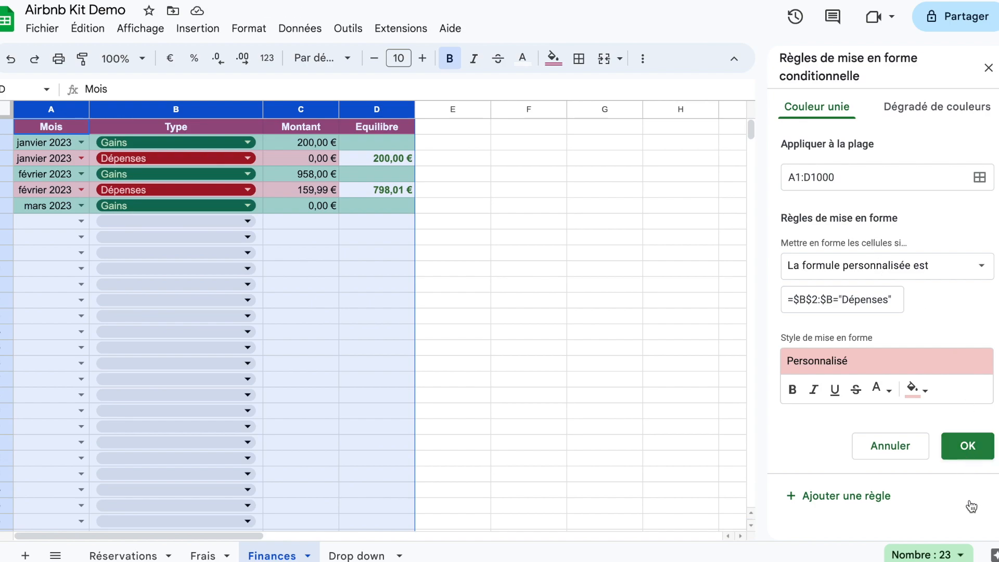
{"action": "left_click", "coordinate": [966, 446]}
{"action": "left_click", "coordinate": [987, 68]}
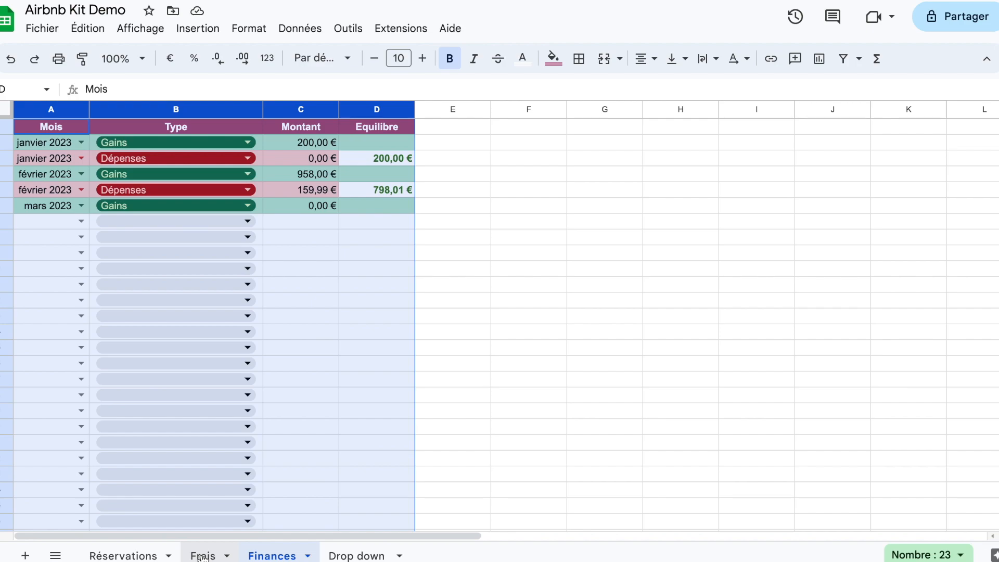
Review the Réservations, Frais and Finances sheets one after another
{"action": "left_click", "coordinate": [140, 558]}
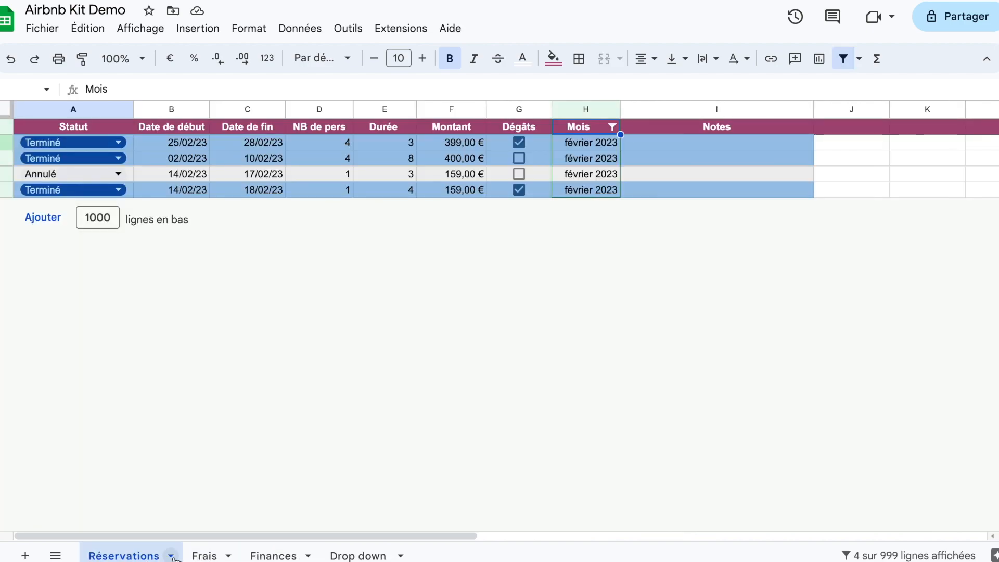
{"action": "left_click", "coordinate": [212, 558]}
{"action": "left_click", "coordinate": [267, 558]}
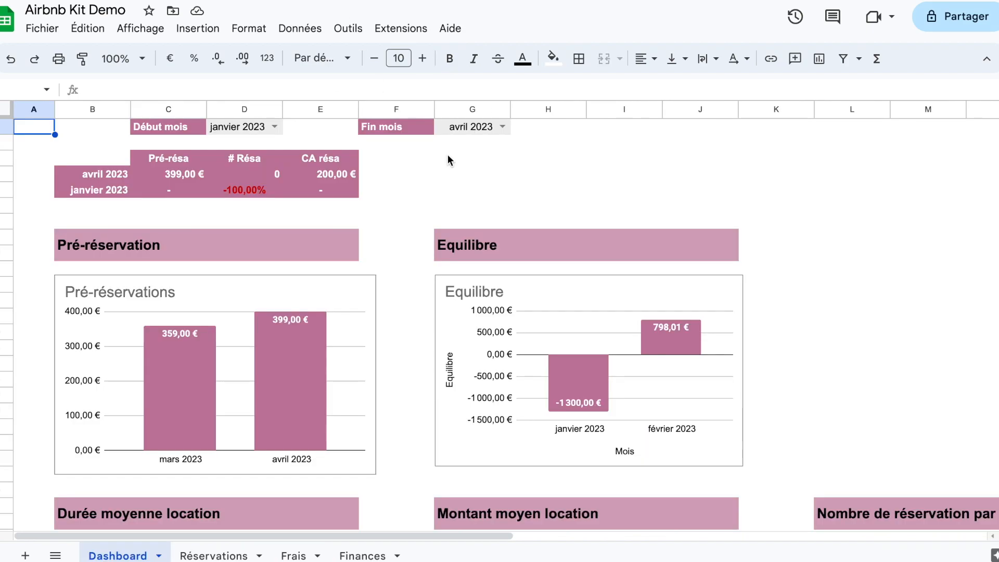
Set the Dashboard's Fin mois to 01/02/2023 and look through the charts below
{"action": "left_click", "coordinate": [503, 128]}
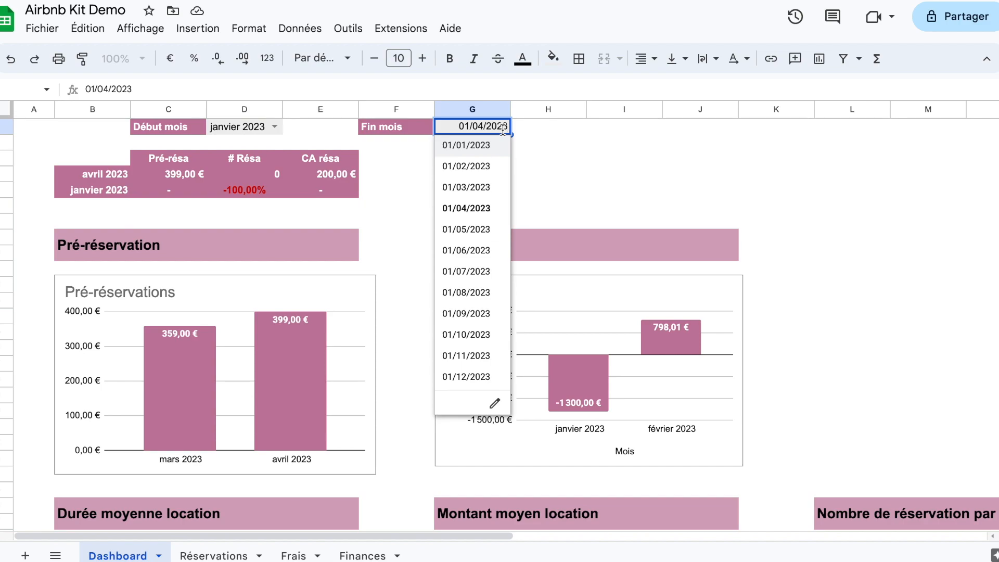
{"action": "left_click", "coordinate": [484, 165]}
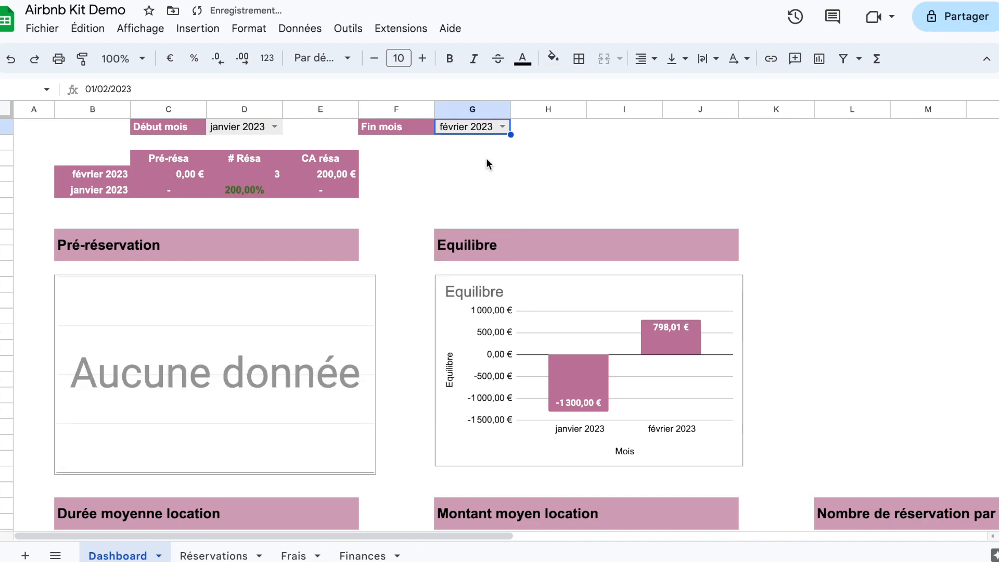
{"action": "scroll", "coordinate": [486, 190], "scroll_direction": "down", "scroll_amount": 3}
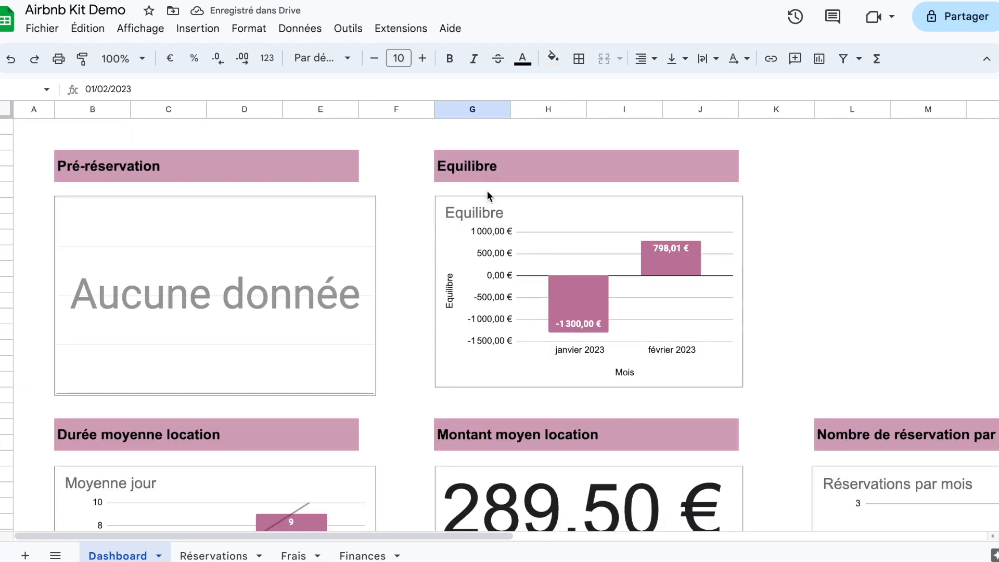
{"action": "scroll", "coordinate": [488, 195], "scroll_direction": "down", "scroll_amount": 5}
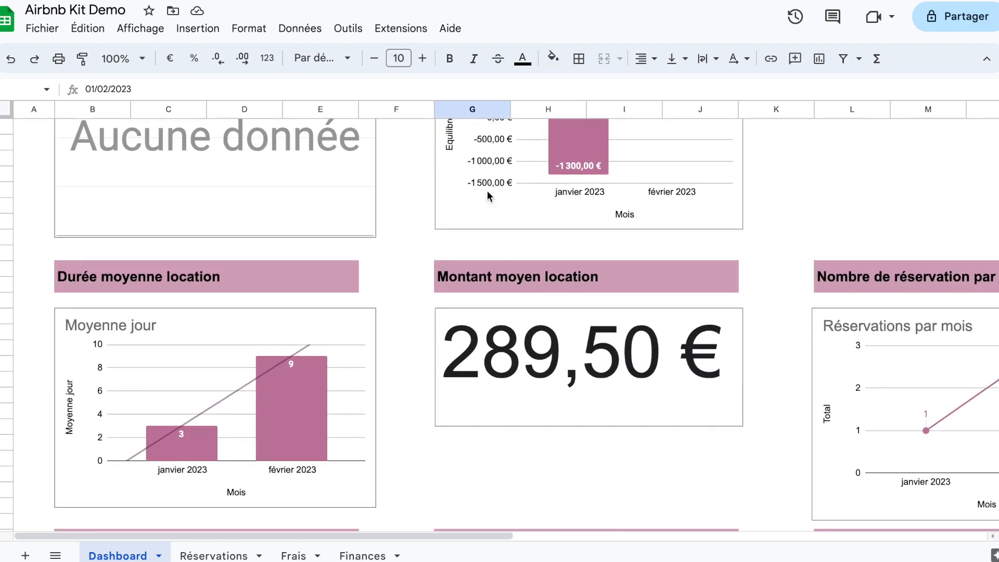
{"action": "scroll", "coordinate": [488, 196], "scroll_direction": "down", "scroll_amount": 1}
{"action": "scroll", "coordinate": [487, 195], "scroll_direction": "right", "scroll_amount": 1}
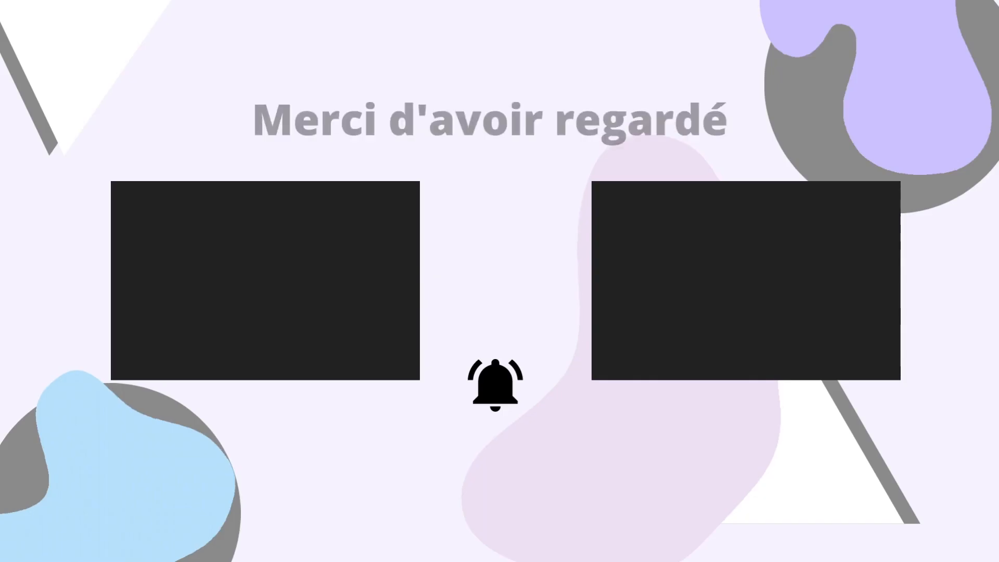